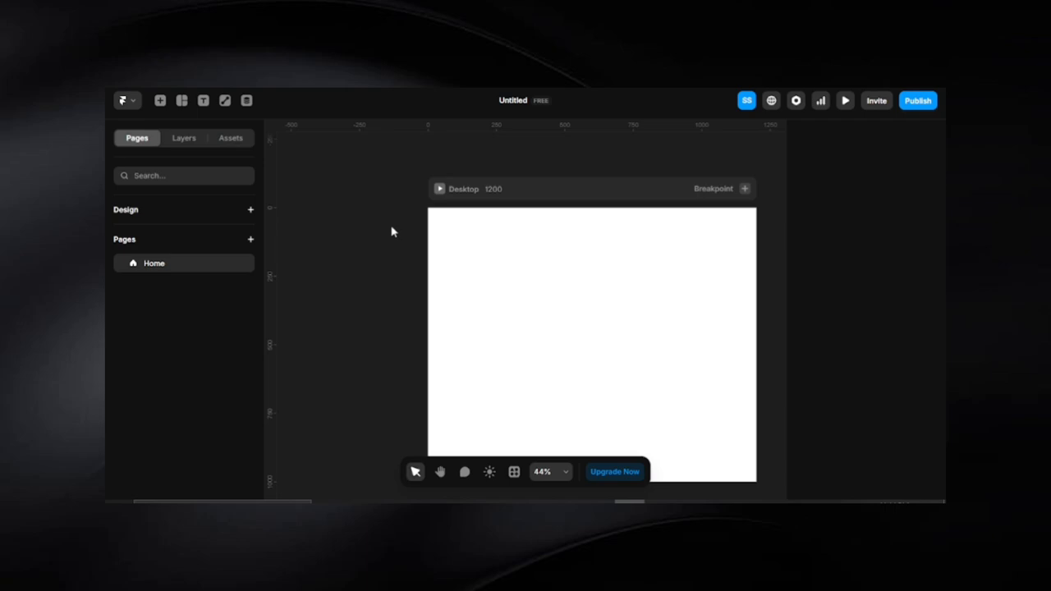
Rename the untitled project to "Nova Ageny".
click(512, 105)
text(N)
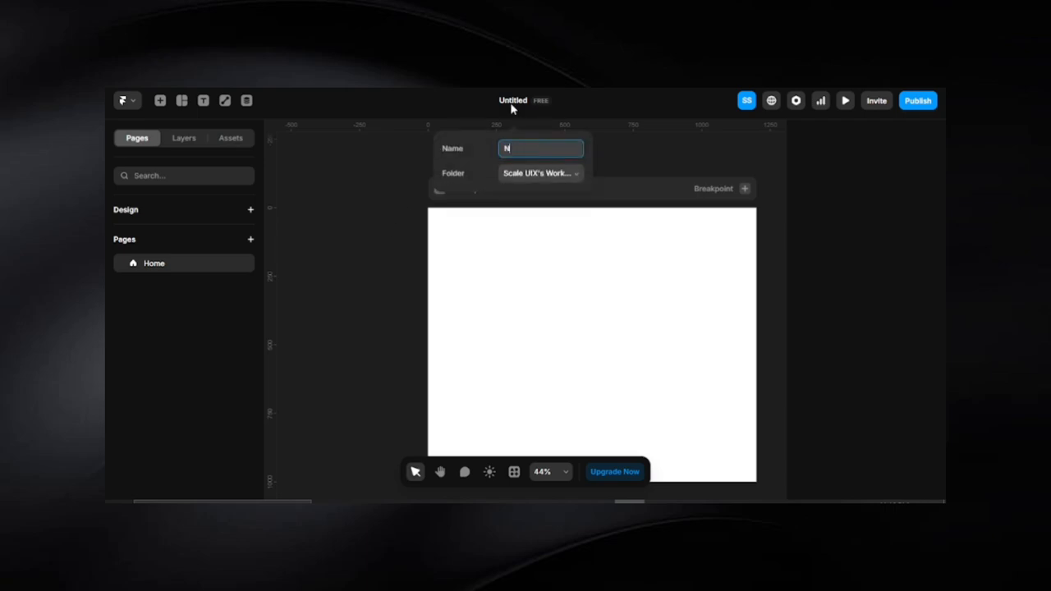
text(ova Ageny)
key(Return)
click(372, 193)
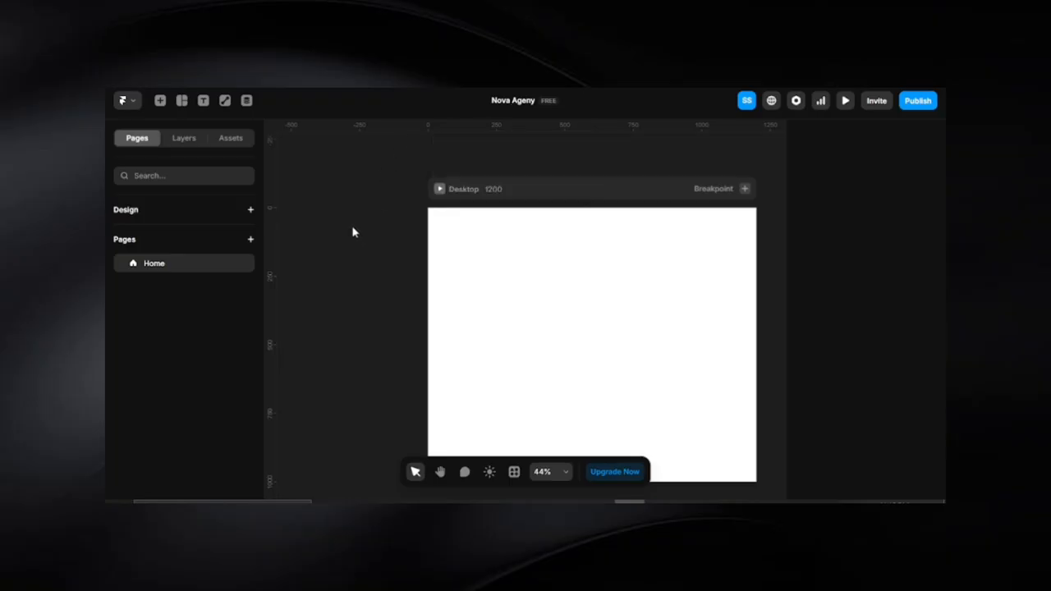
key(space)
drag(355, 251, 417, 201)
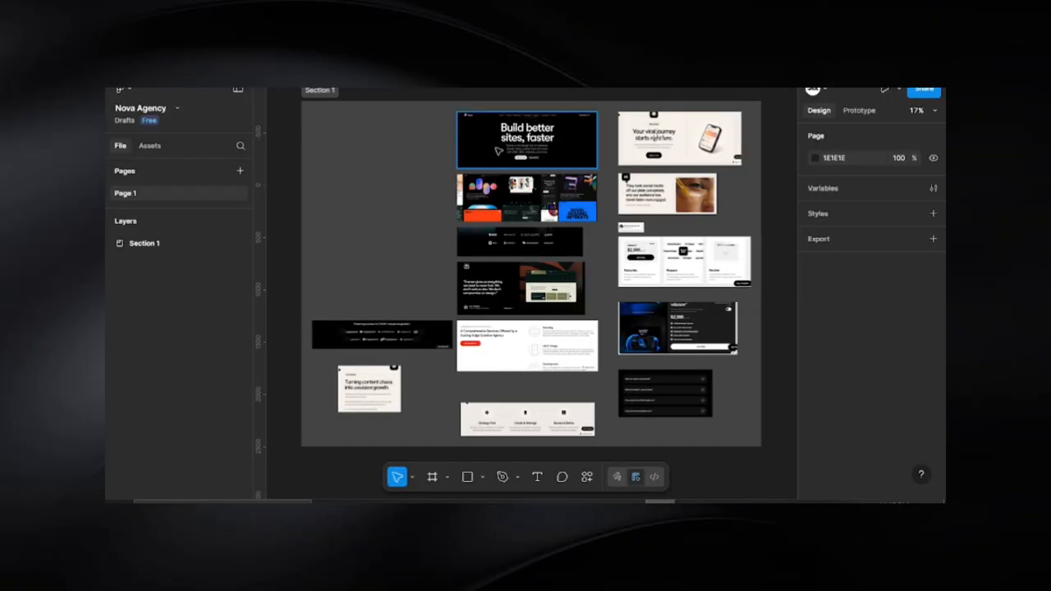
Switch to Figma, select all 14 reference images inside Section 1 and copy them.
click(497, 150)
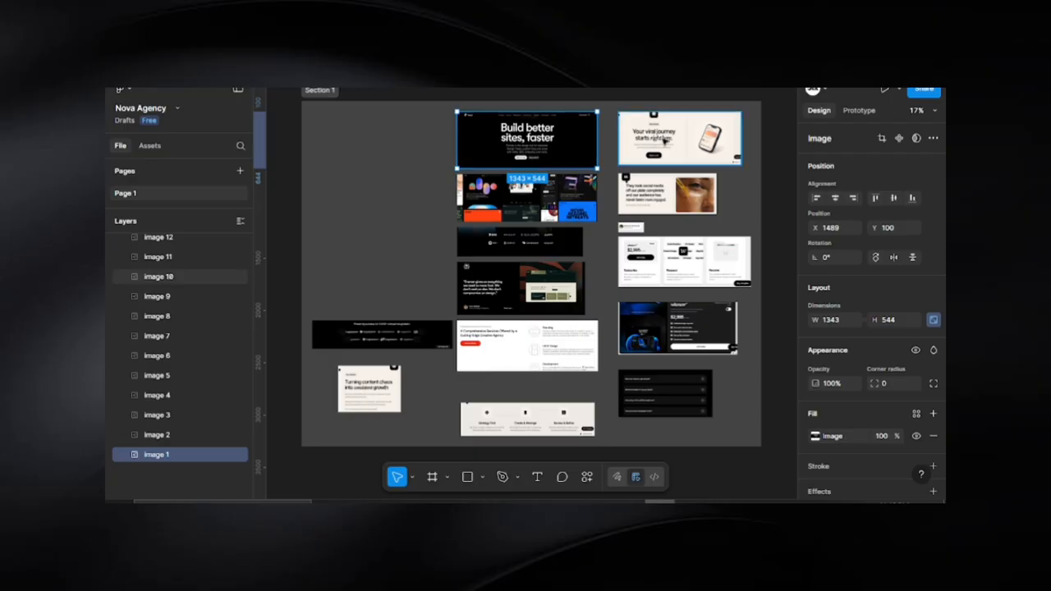
shift+click(666, 139)
shift+click(579, 187)
shift+click(662, 198)
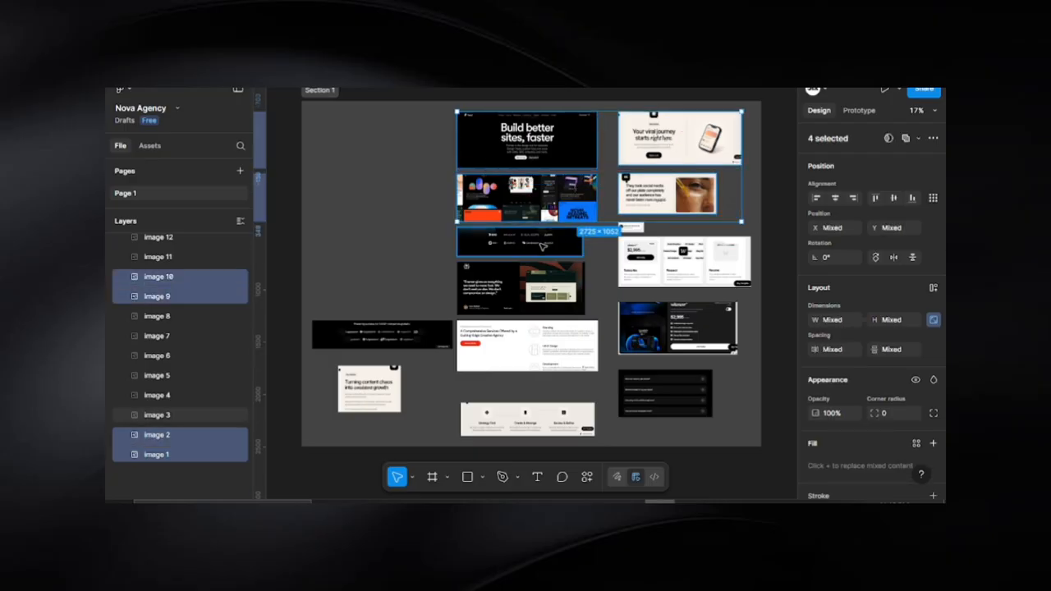
shift+click(543, 246)
shift+click(643, 248)
shift+click(541, 271)
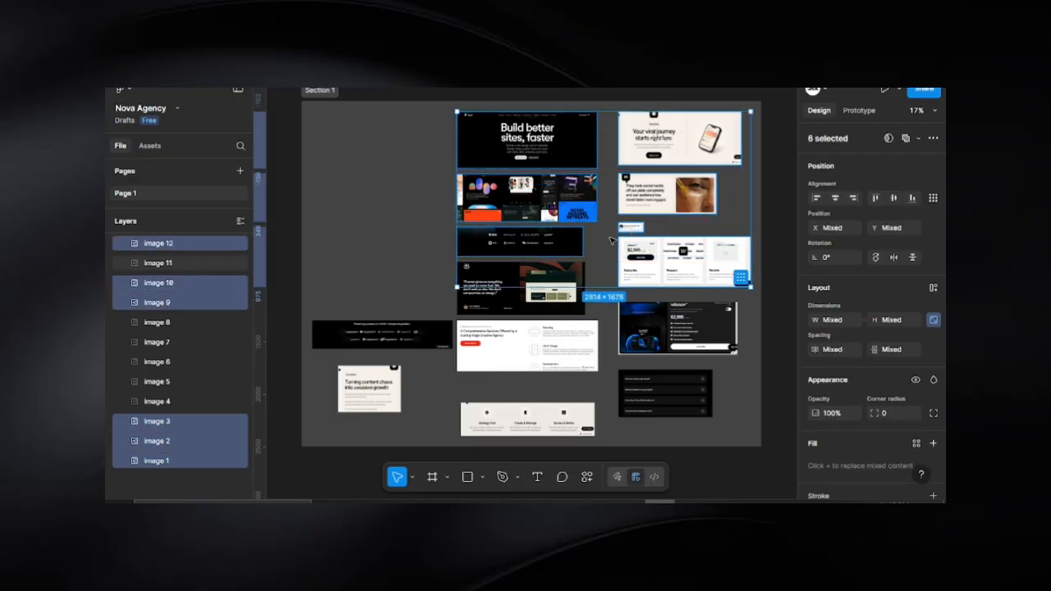
shift+click(654, 329)
shift+click(574, 349)
shift+click(664, 394)
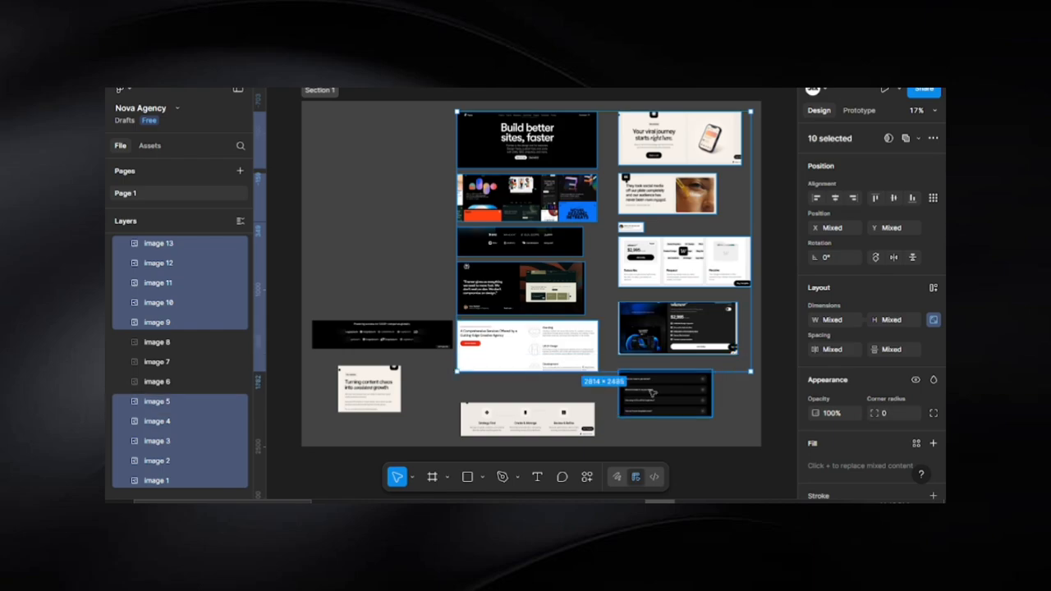
shift+click(551, 419)
shift+click(369, 387)
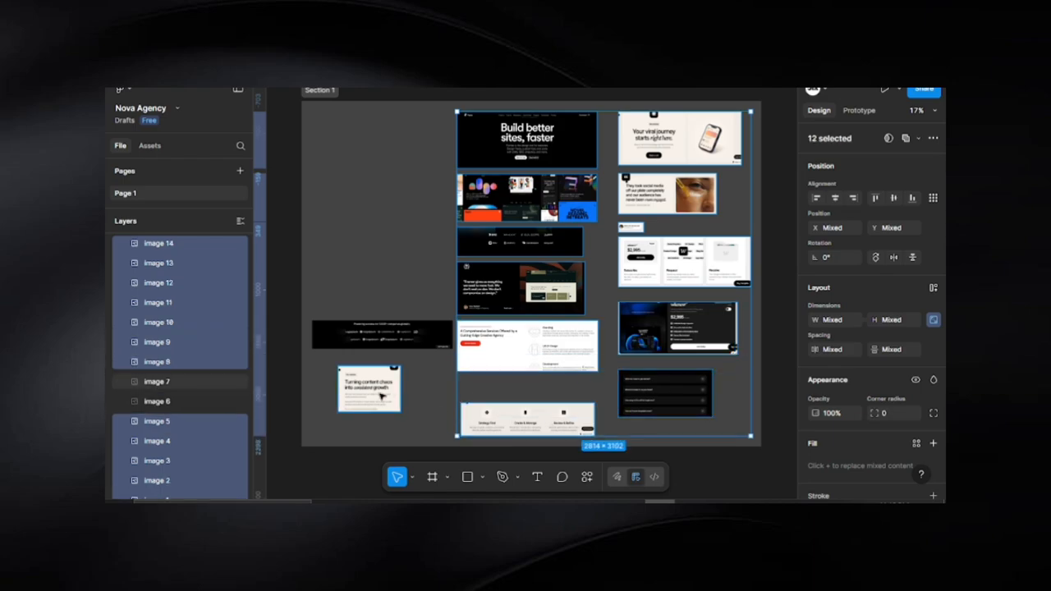
shift+click(392, 342)
shift+click(392, 341)
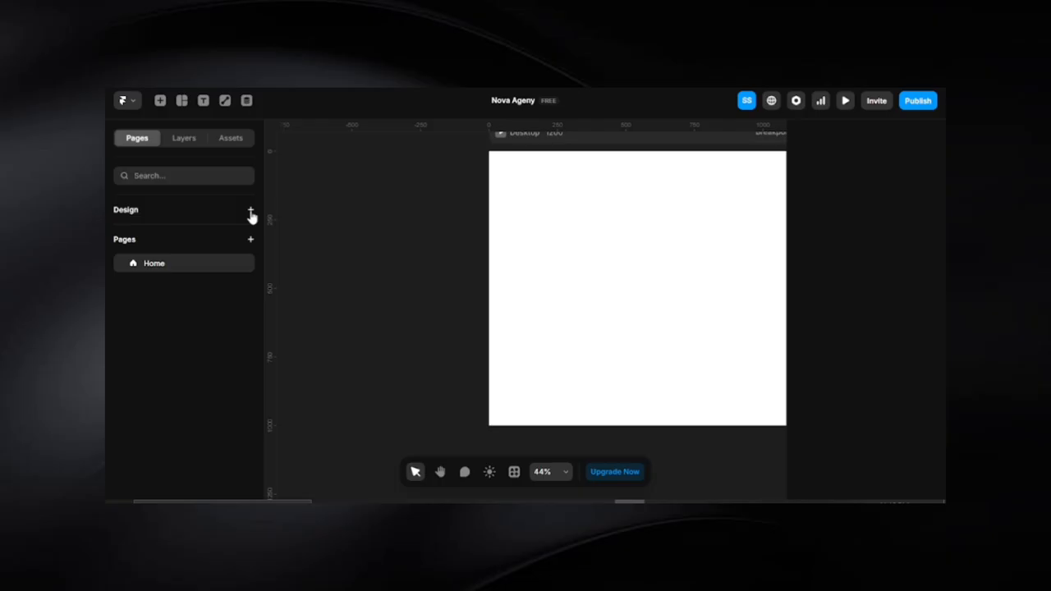
Switch to Framer and add a new design page named "Moodboard".
click(250, 211)
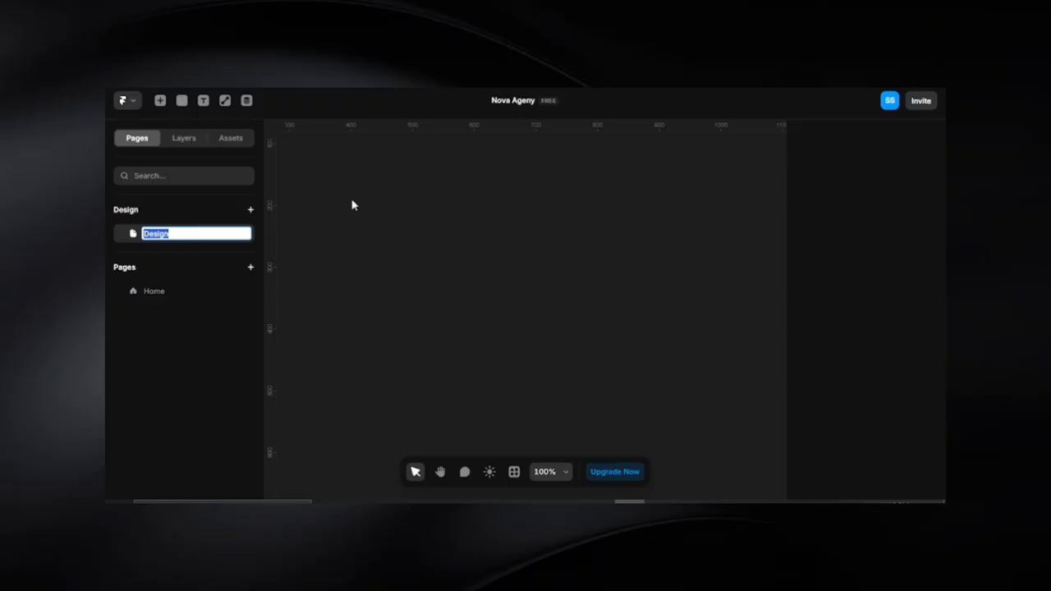
text(Moodboard)
key(Return)
Try to paste the copied images directly onto the Moodboard page and dismiss the Figma paste notice.
key(ctrl+v)
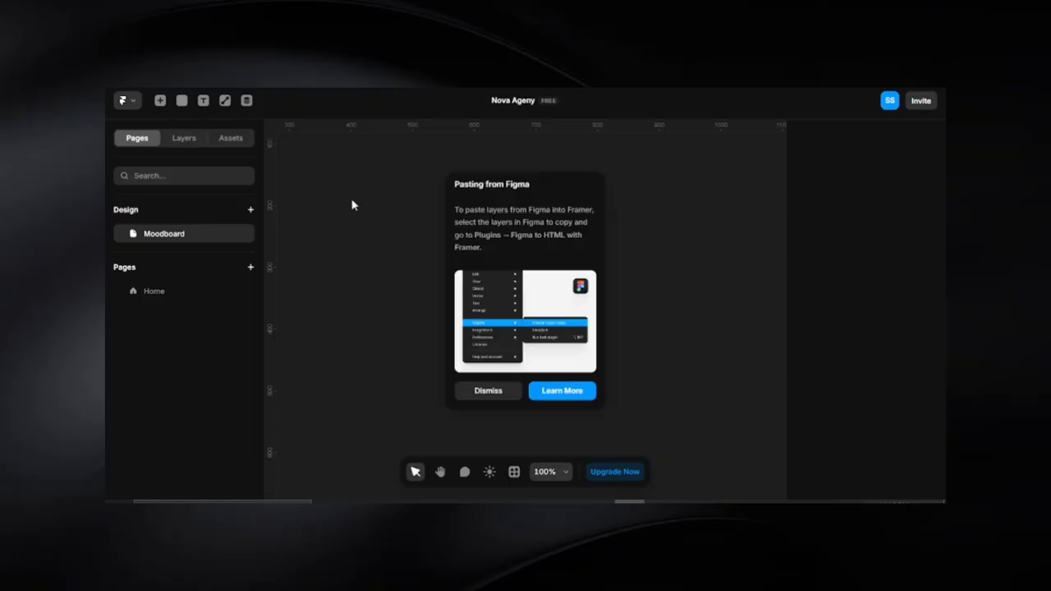
click(488, 390)
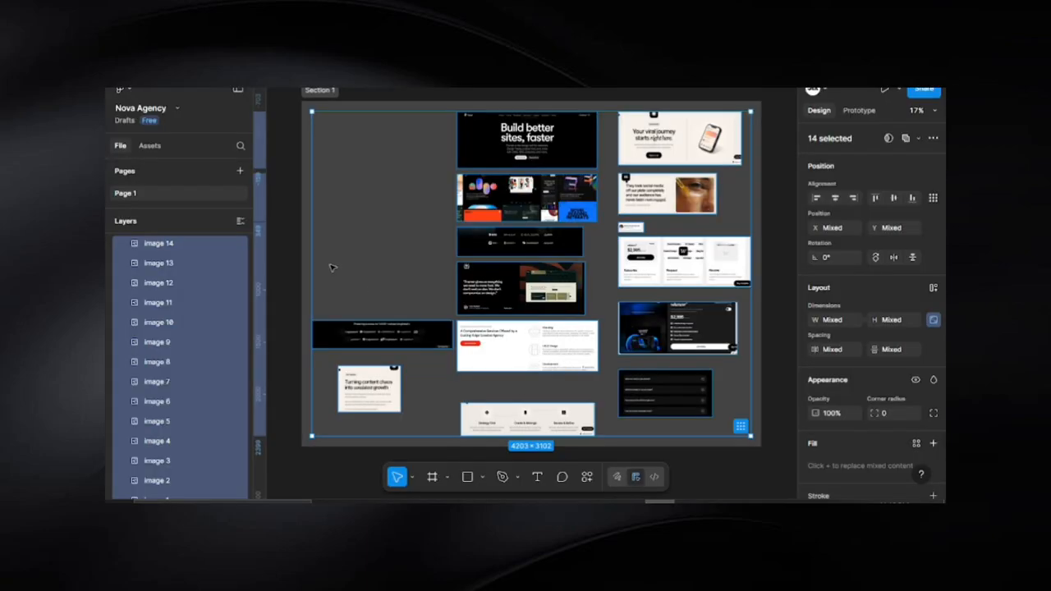
Switch to Figma, clear the image selection and open the Figma to HTML with Framer plugin.
click(290, 250)
scroll(323, 259, down, 2)
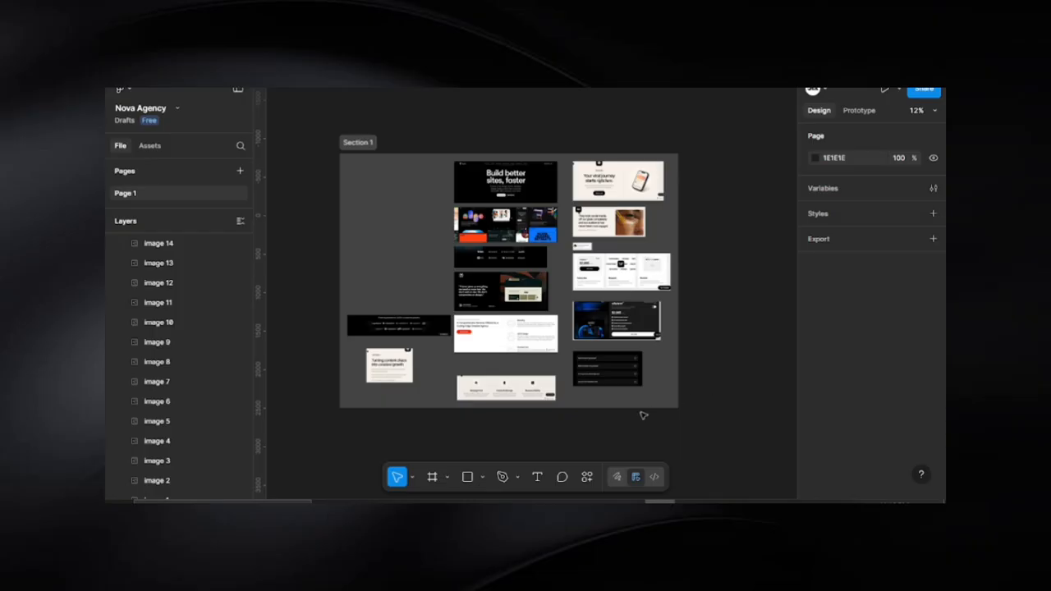
click(587, 477)
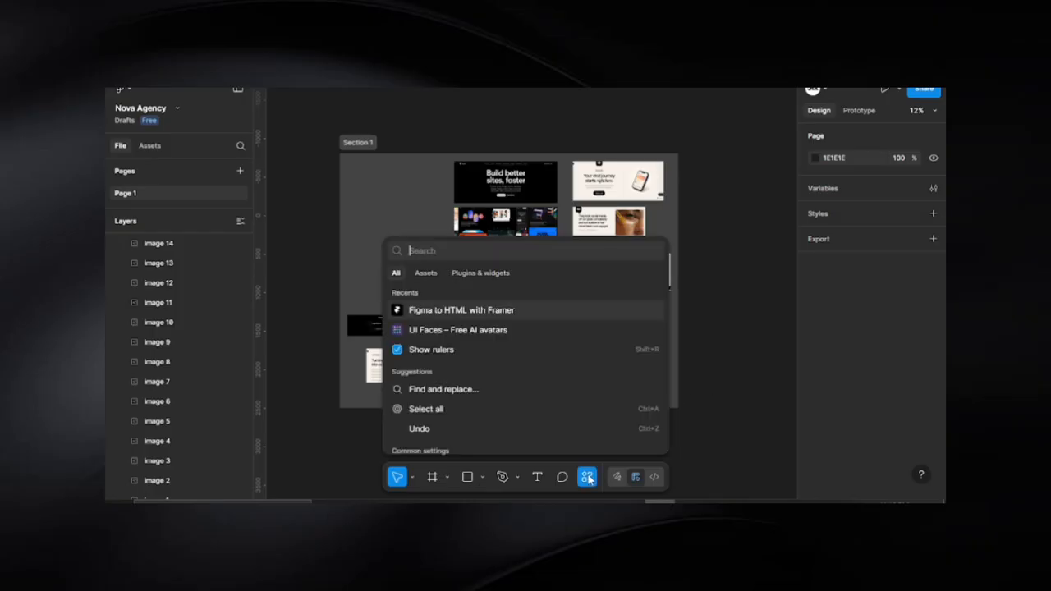
click(459, 317)
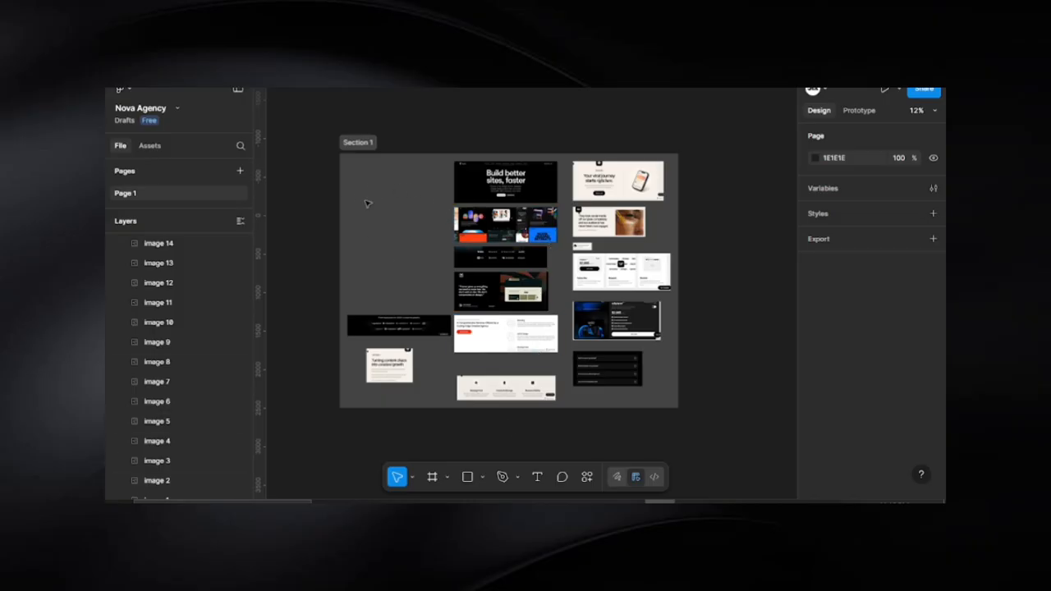
drag(345, 173, 678, 405)
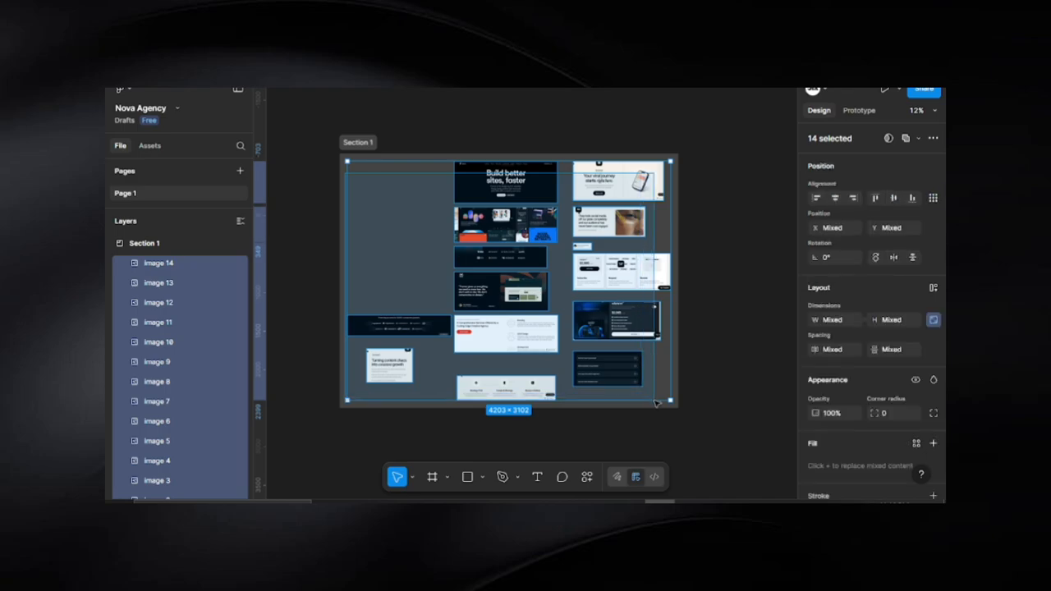
click(309, 103)
click(359, 140)
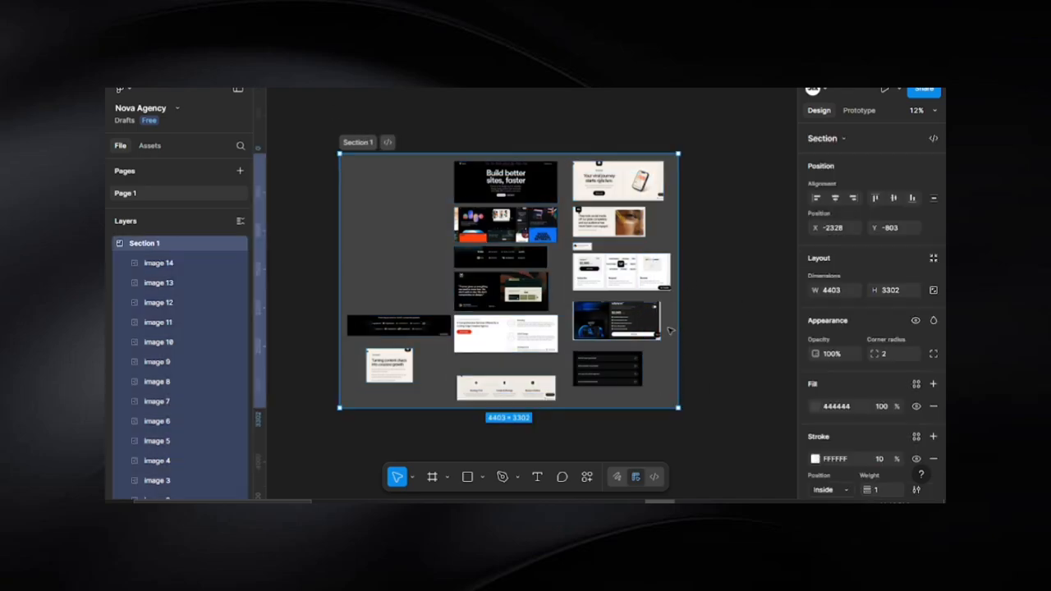
click(302, 204)
drag(365, 174, 698, 397)
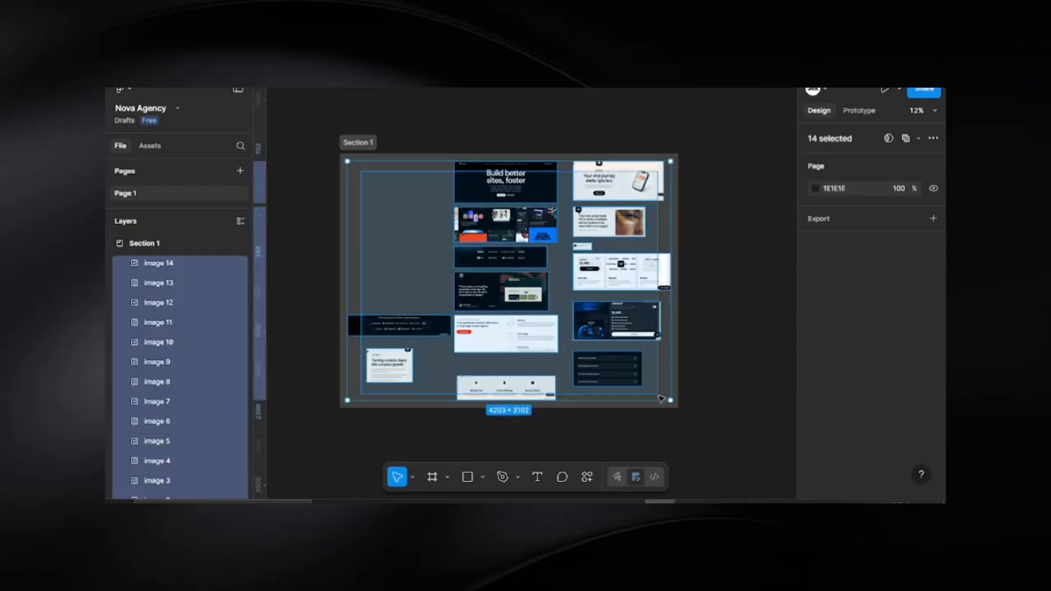
click(714, 329)
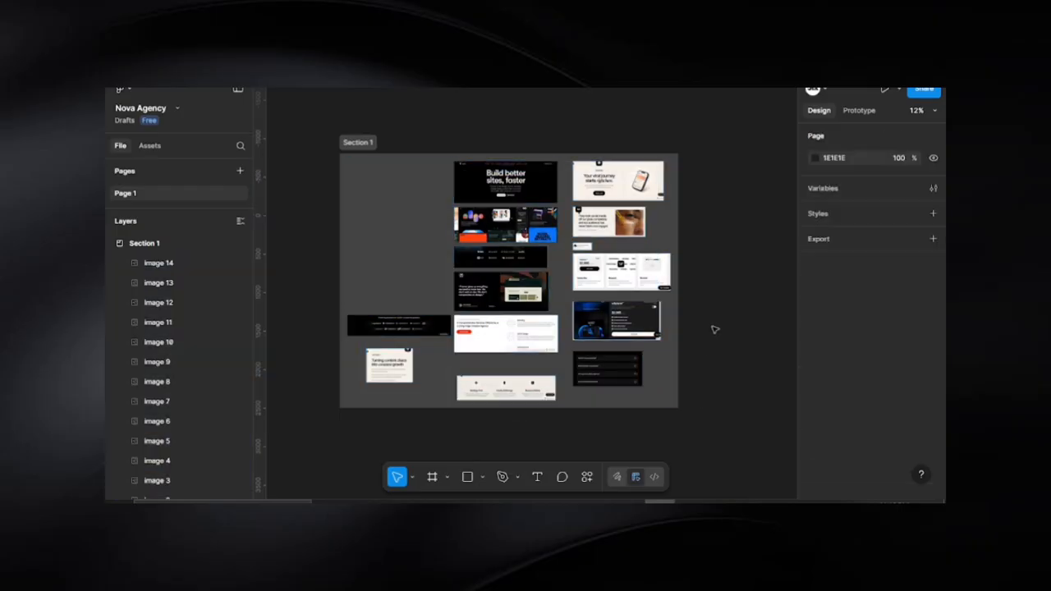
scroll(714, 329, down, 3)
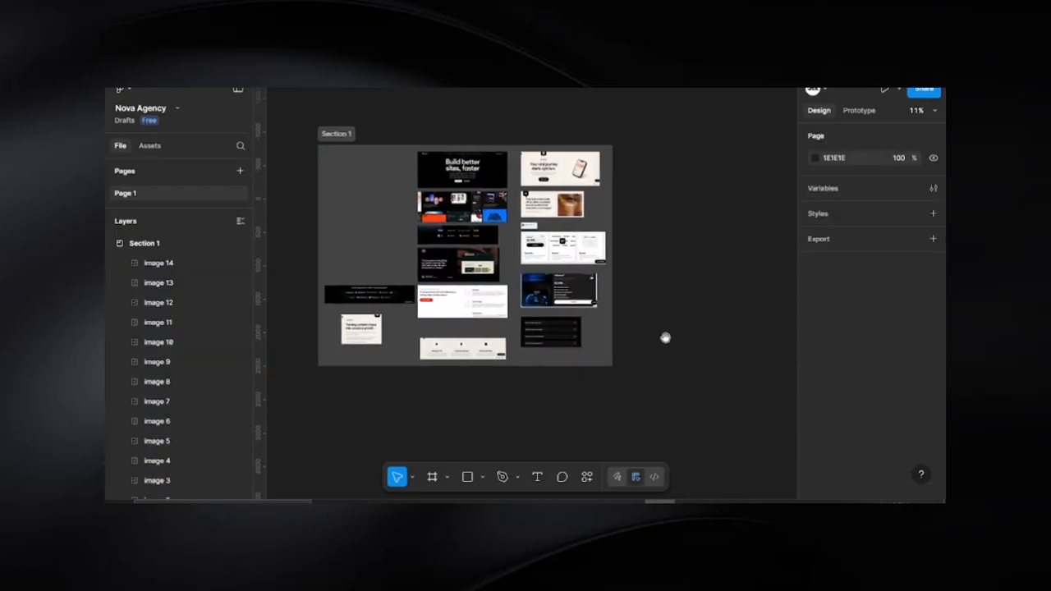
drag(391, 189, 544, 316)
key(Escape)
key(ctrl+z)
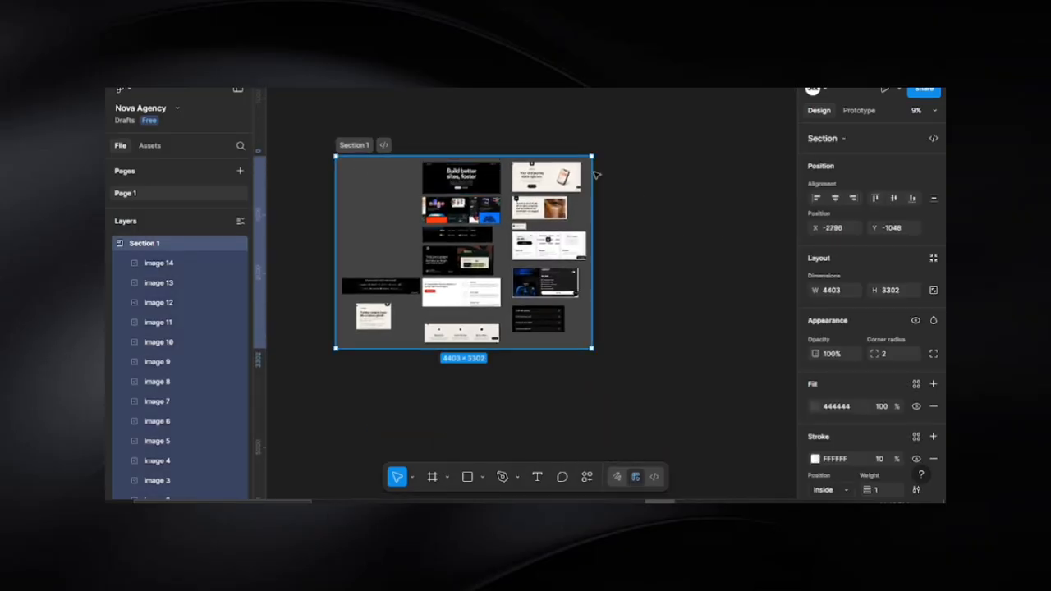
Move all 14 images out of Section 1 onto the empty canvas and delete the emptied section.
click(303, 160)
drag(304, 160, 585, 345)
drag(471, 284, 753, 422)
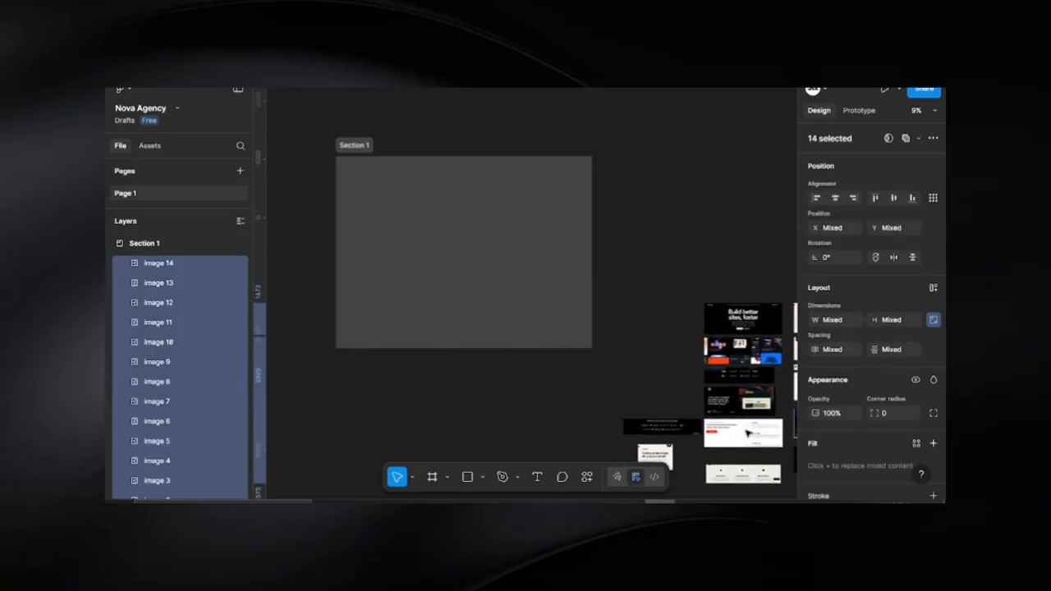
click(375, 157)
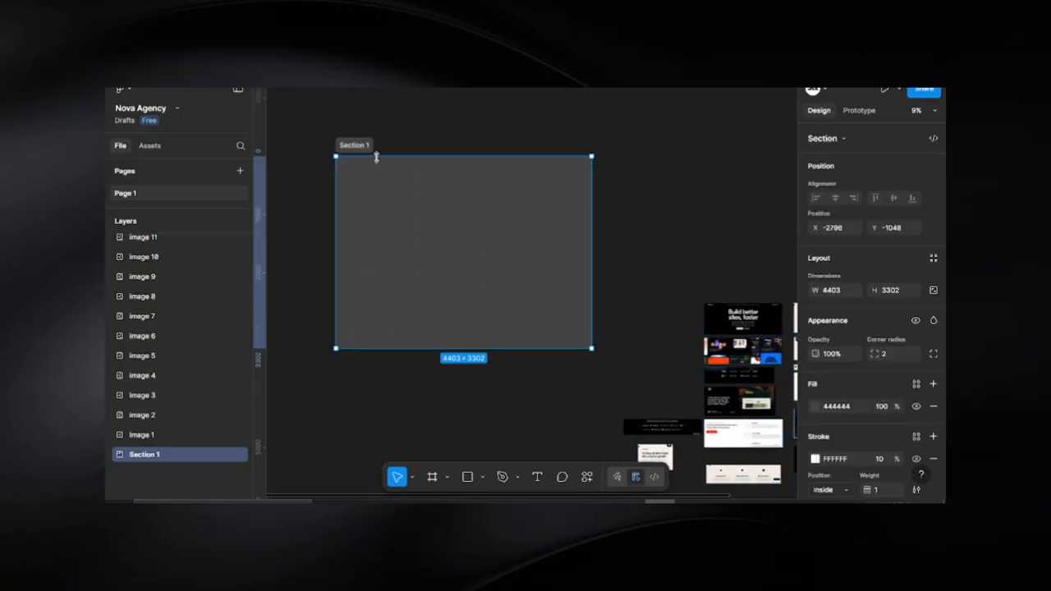
key(Delete)
Select all 14 loose images and wrap them in one frame with Frame selection.
scroll(568, 208, down, 3)
scroll(567, 209, right, 5)
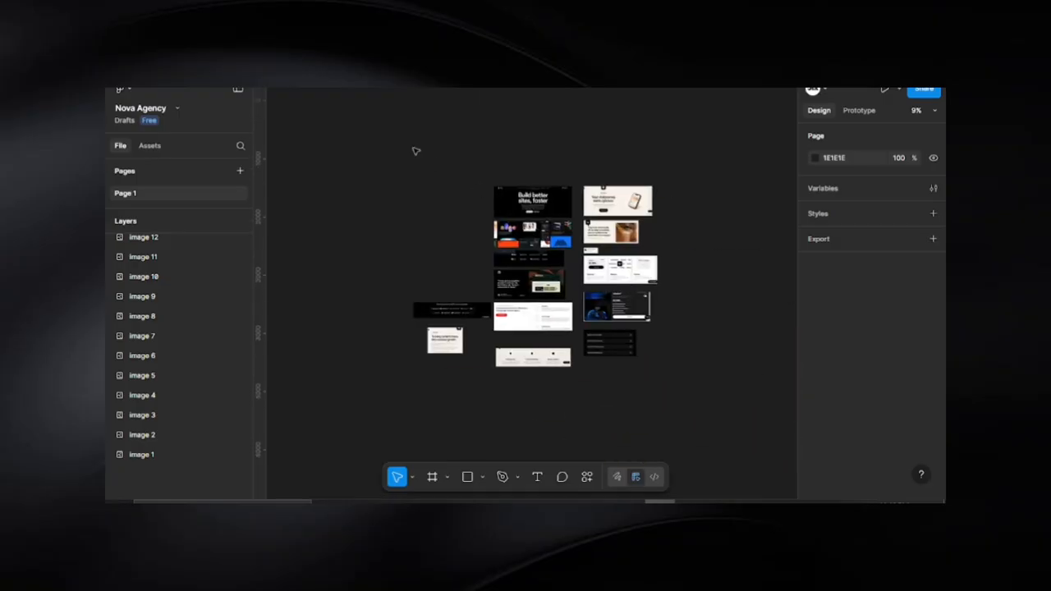
drag(375, 157, 673, 382)
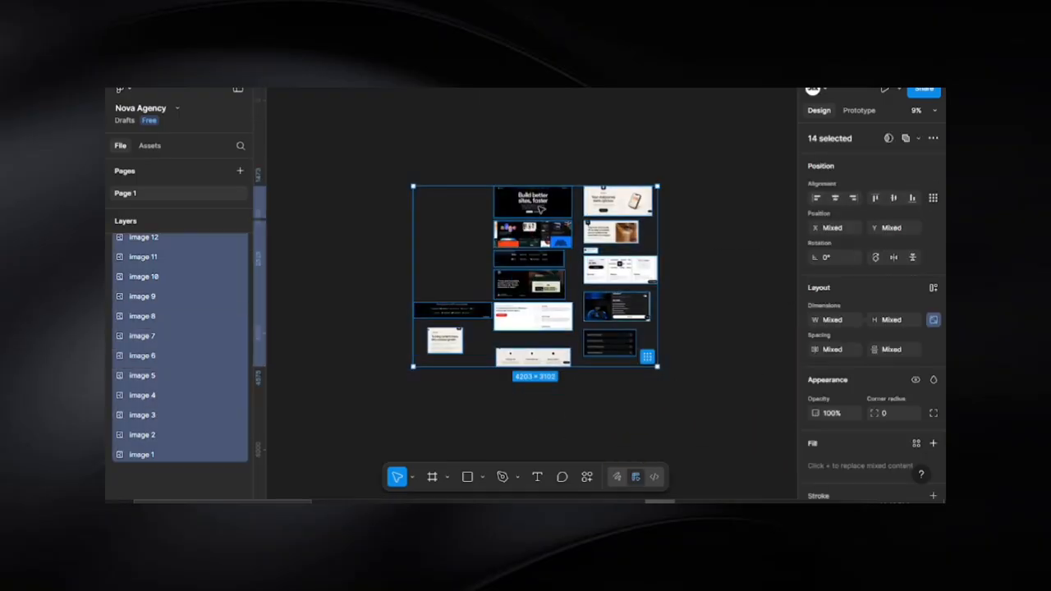
right_click(539, 210)
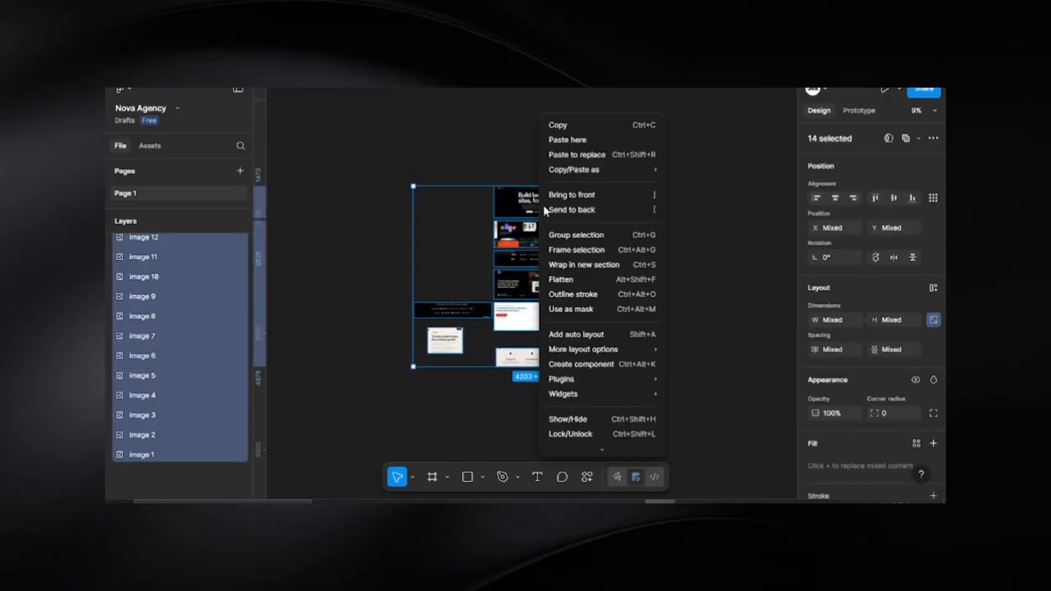
click(588, 257)
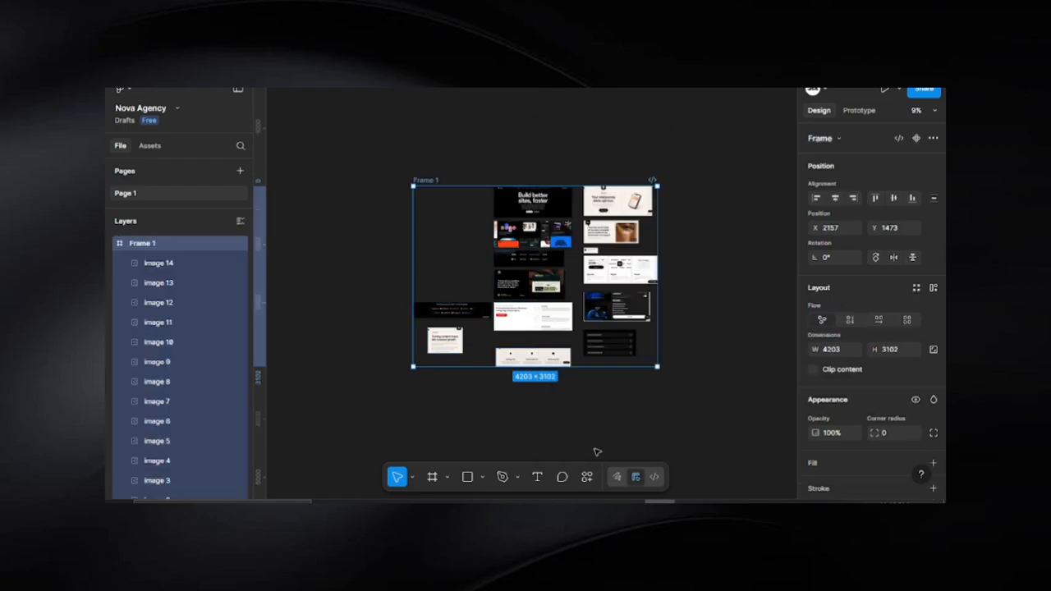
Copy the new frame of images to the clipboard with the Figma to HTML with Framer plugin.
click(586, 477)
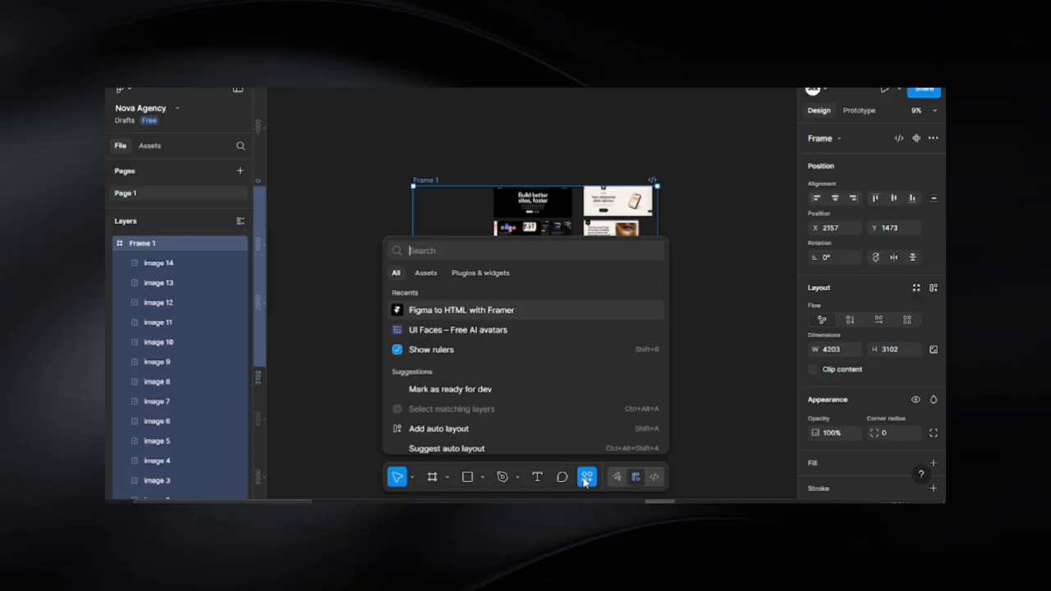
click(488, 318)
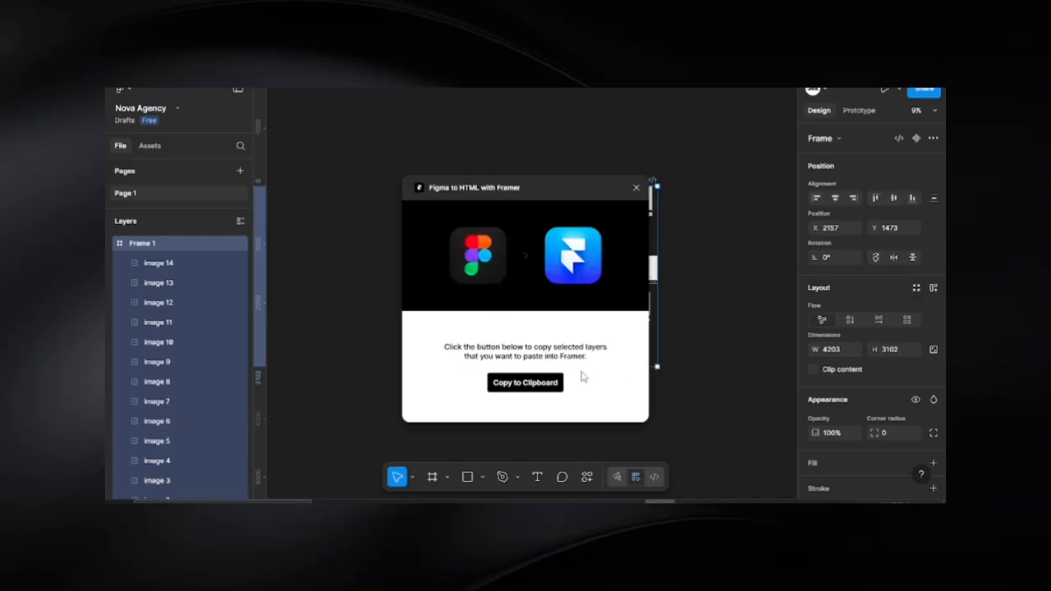
click(532, 388)
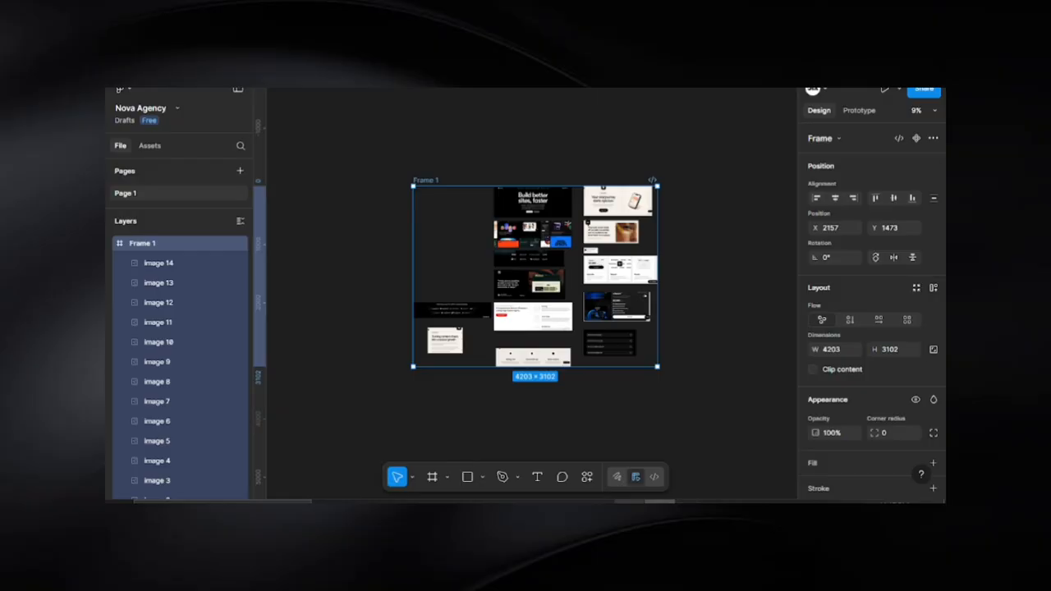
Switch to Framer, paste the copied frame onto the Moodboard page and bring the whole pasted frame into view.
click(642, 500)
right_click(422, 211)
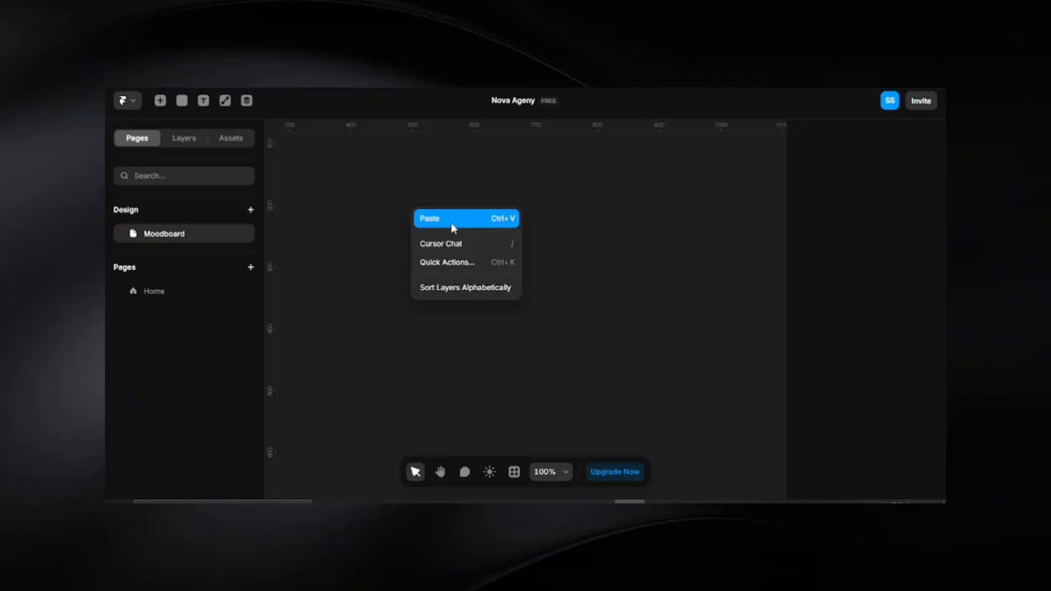
click(451, 228)
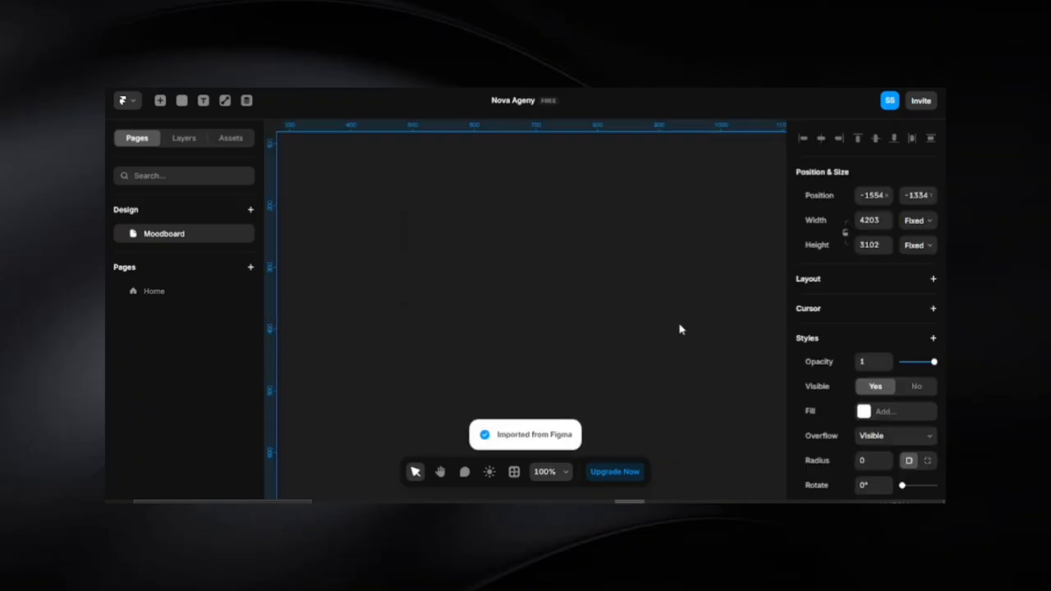
scroll(639, 318, down, 10)
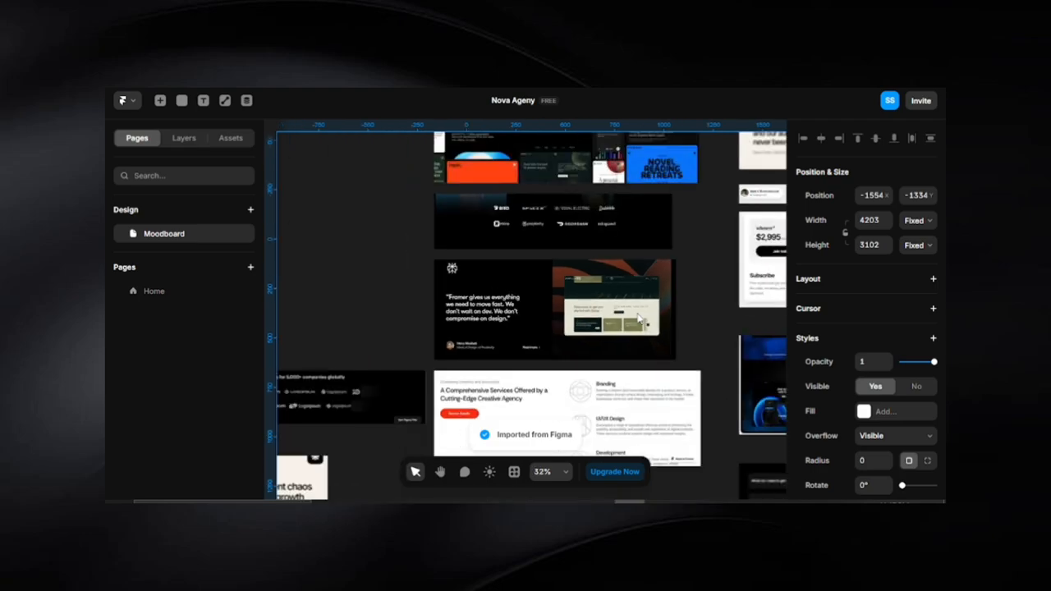
scroll(402, 239, down, 5)
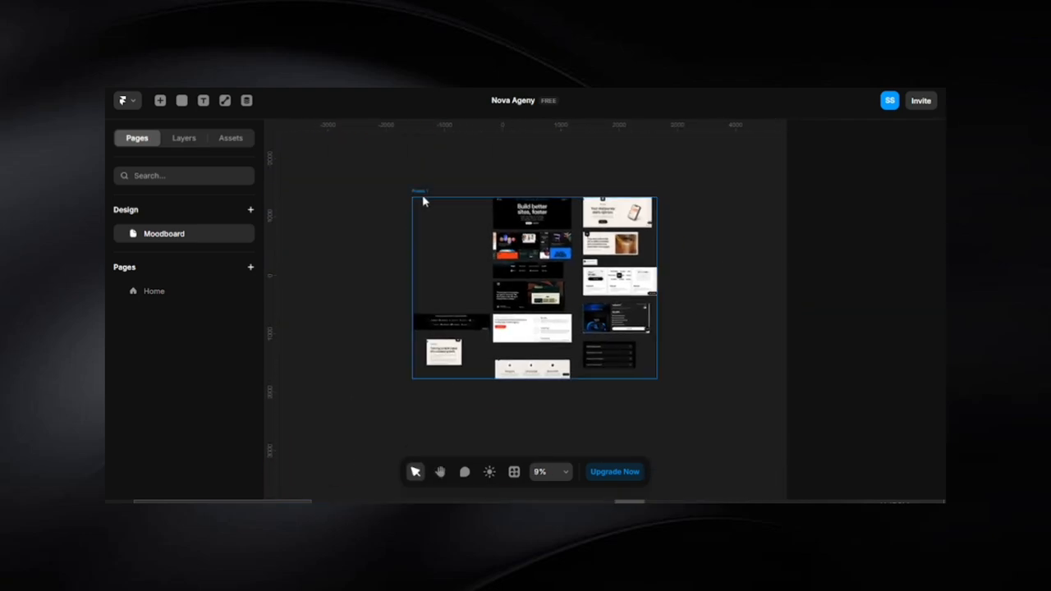
click(422, 193)
click(673, 238)
scroll(669, 238, up, 10)
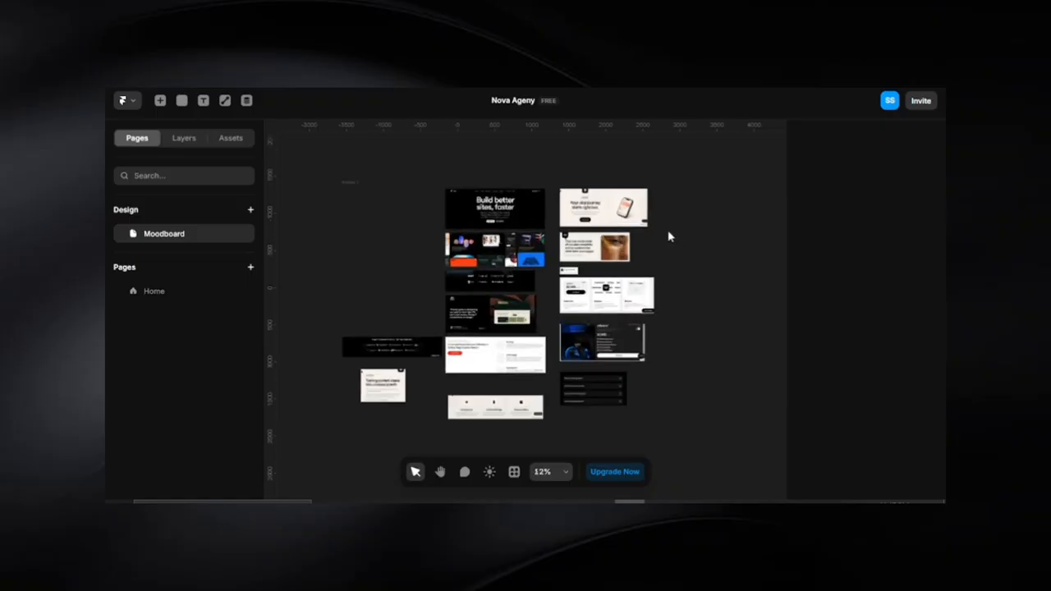
Examine the imported reference images on the Moodboard page up close, from the hero sections down to the FAQ section.
key(space)
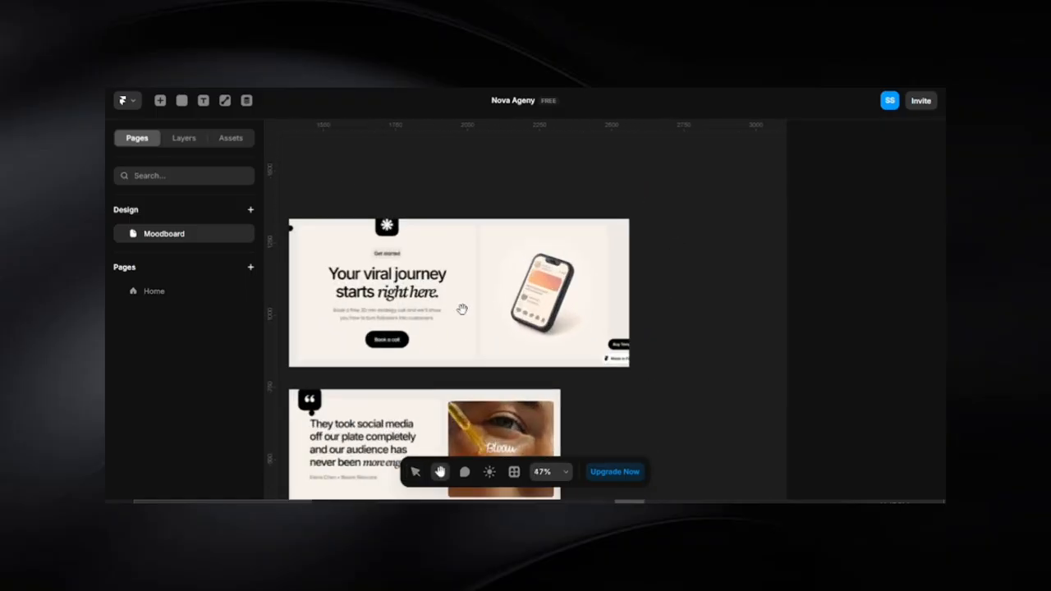
drag(462, 309, 631, 314)
scroll(629, 314, down, 2)
drag(490, 316, 582, 308)
scroll(581, 309, down, 5)
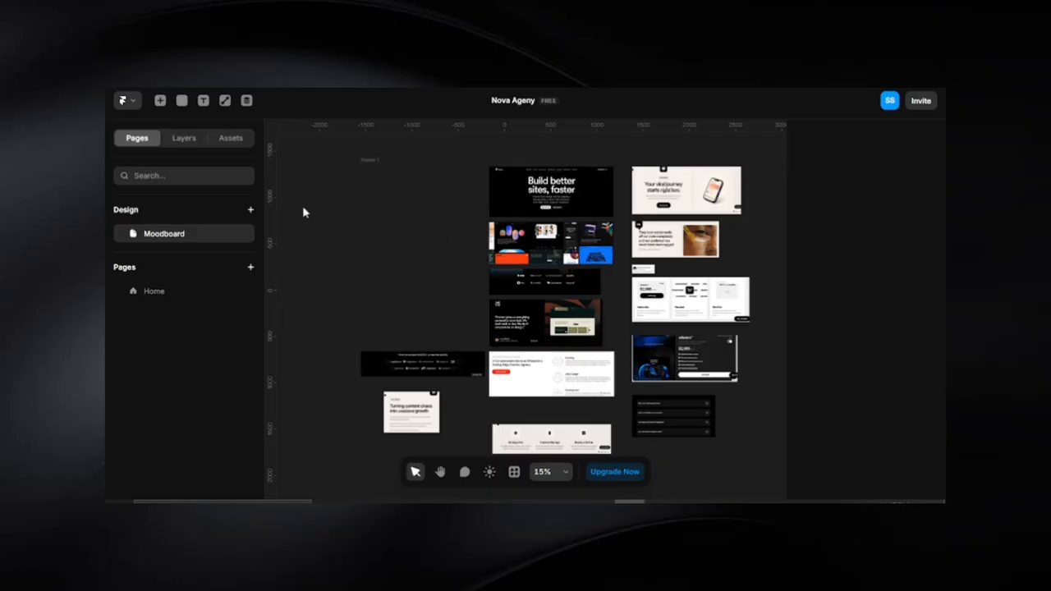
scroll(303, 211, down, 2)
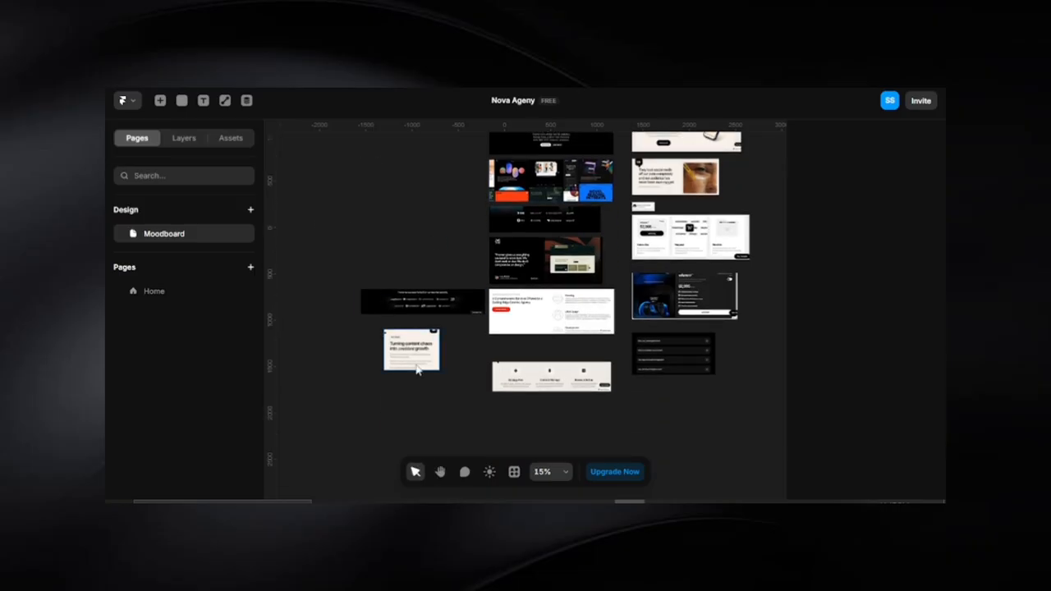
scroll(705, 366, up, 6)
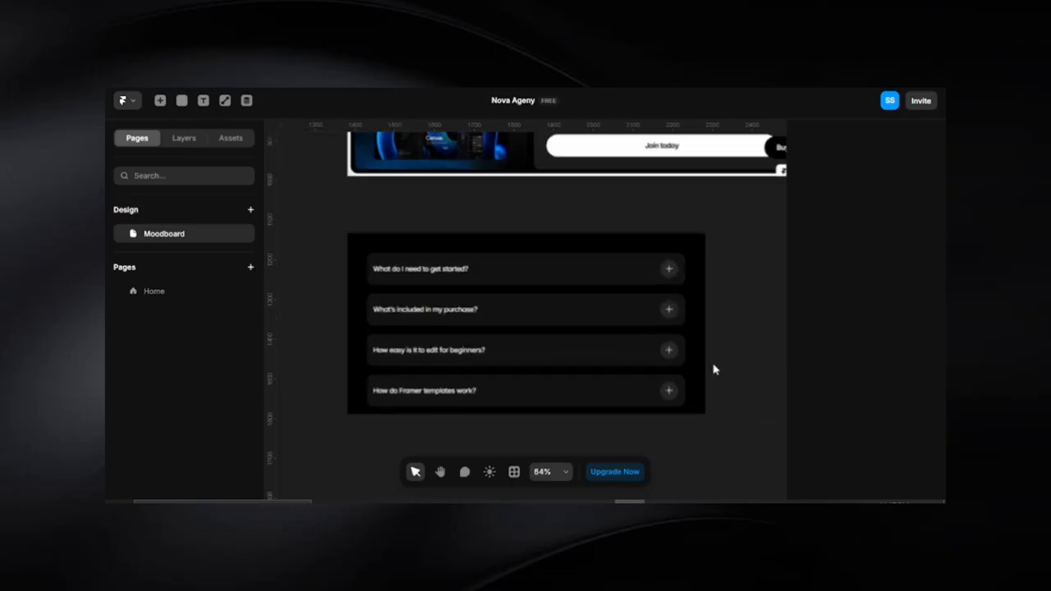
scroll(611, 351, down, 8)
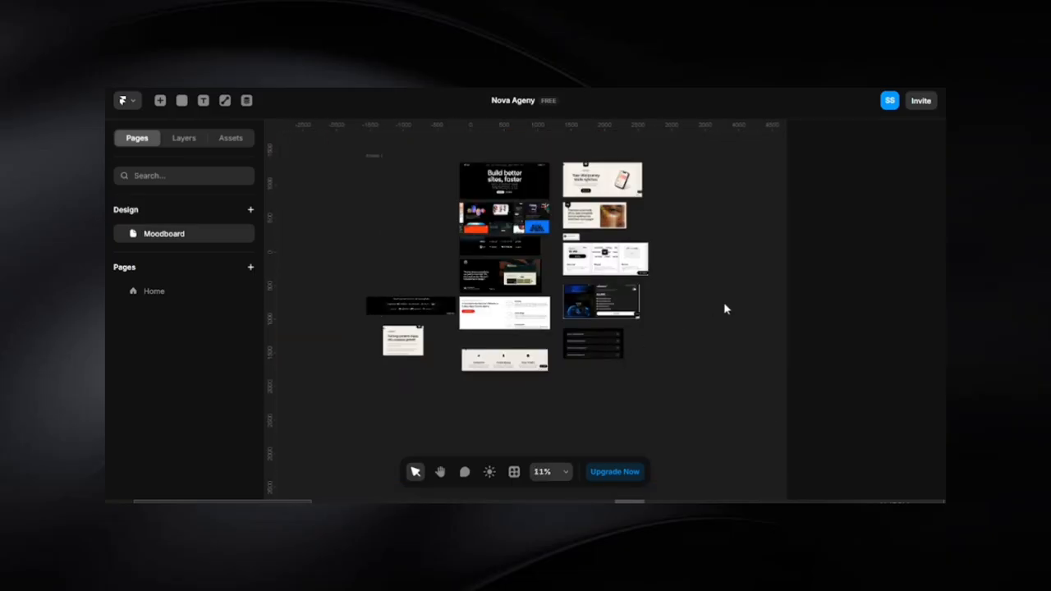
Open the Home page, show its layers and bring the whole Desktop breakpoint into view with nothing selected.
click(167, 295)
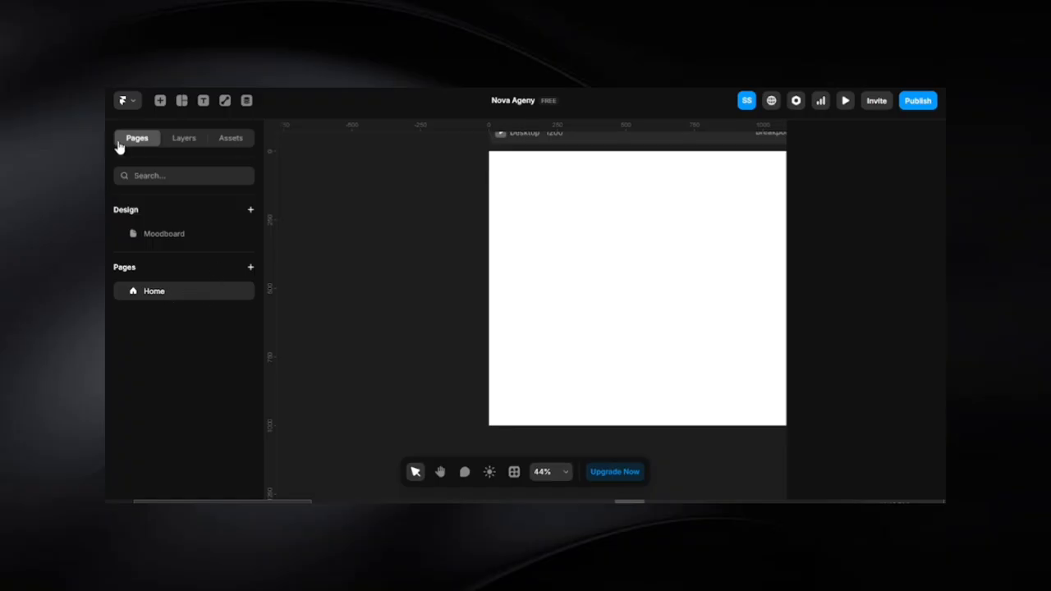
click(184, 141)
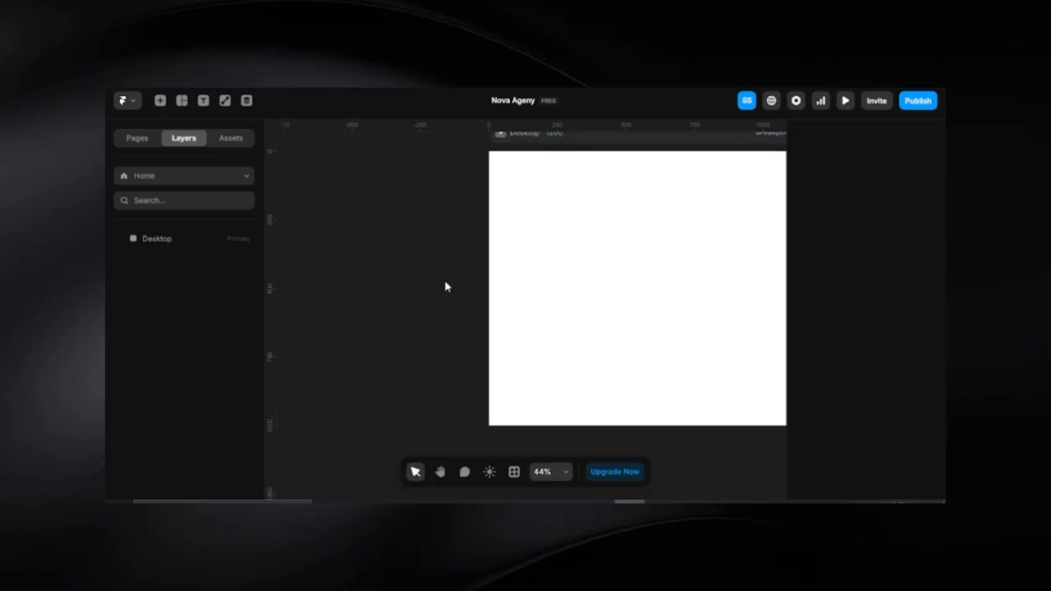
scroll(443, 287, up, 2)
click(172, 240)
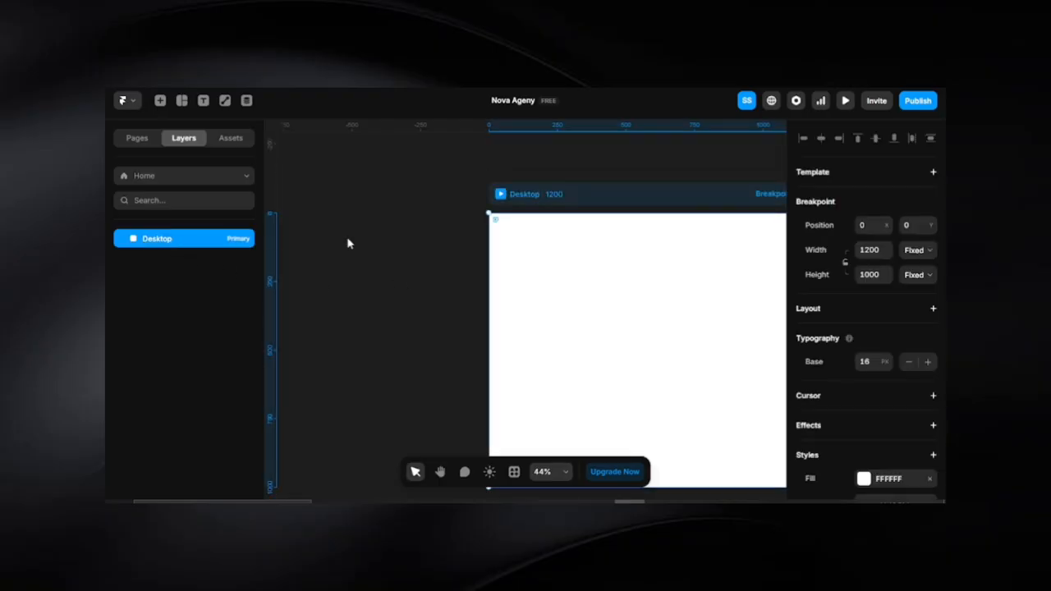
click(354, 279)
scroll(354, 279, down, 2)
drag(403, 270, 331, 270)
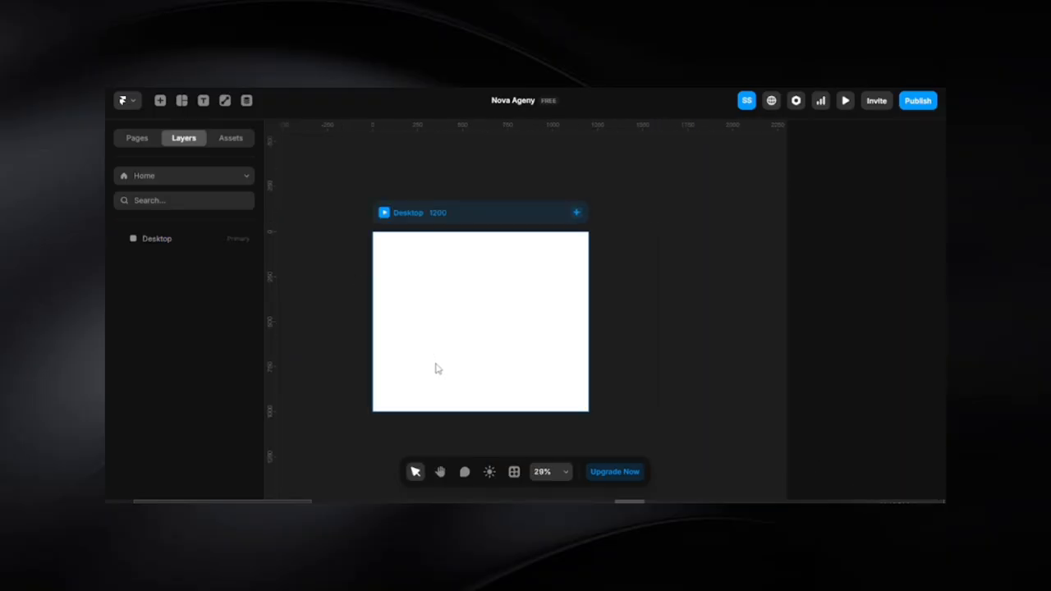
scroll(436, 368, up, 3)
scroll(436, 369, down, 2)
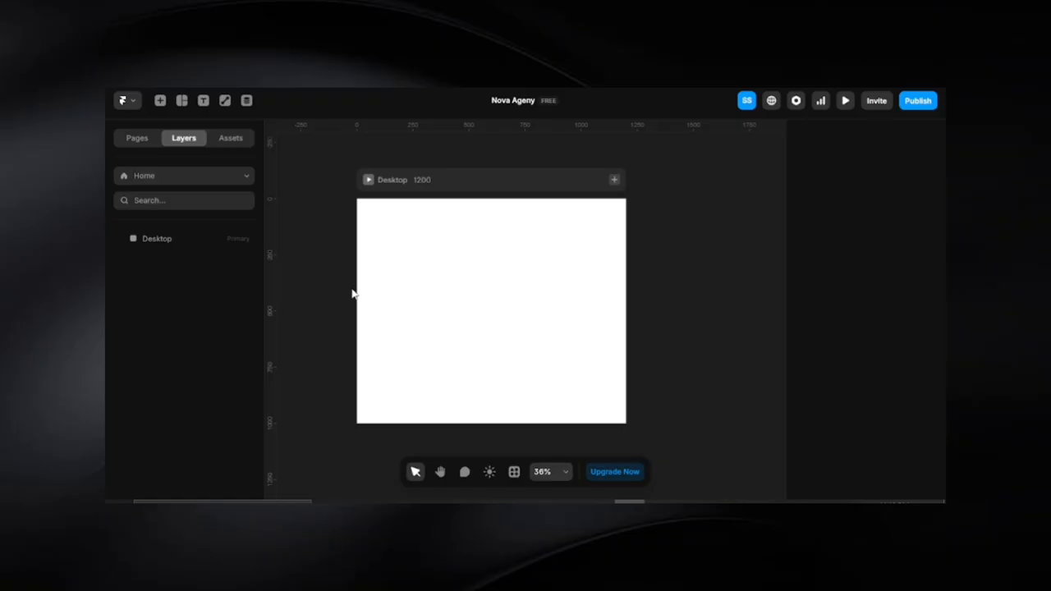
scroll(352, 293, up, 3)
scroll(351, 293, down, 3)
scroll(351, 293, up, 3)
scroll(351, 293, down, 3)
scroll(351, 293, up, 2)
scroll(351, 293, down, 2)
scroll(352, 293, down, 1)
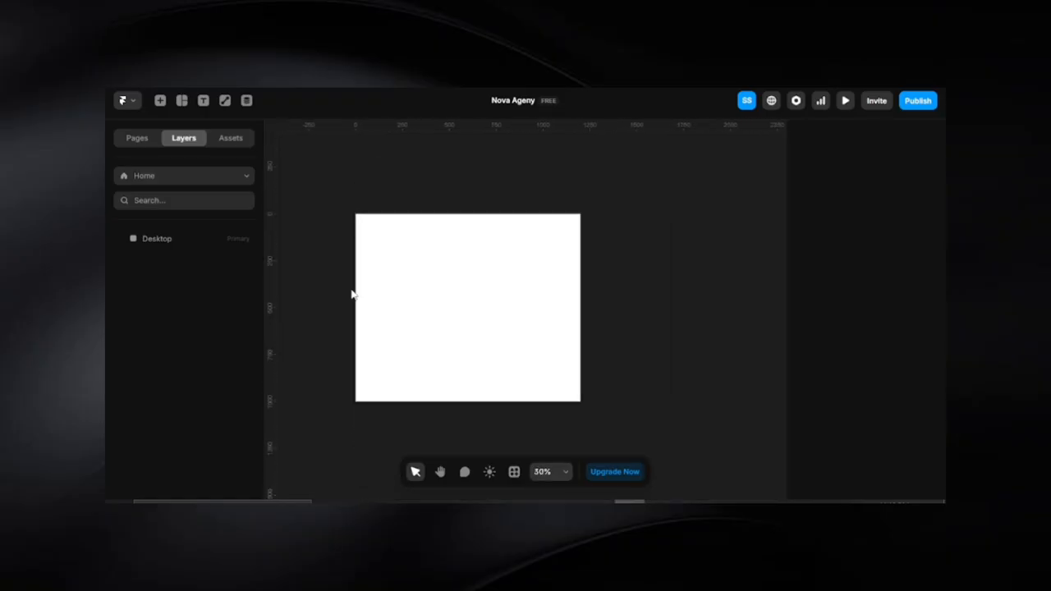
scroll(351, 293, up, 2)
scroll(351, 293, down, 3)
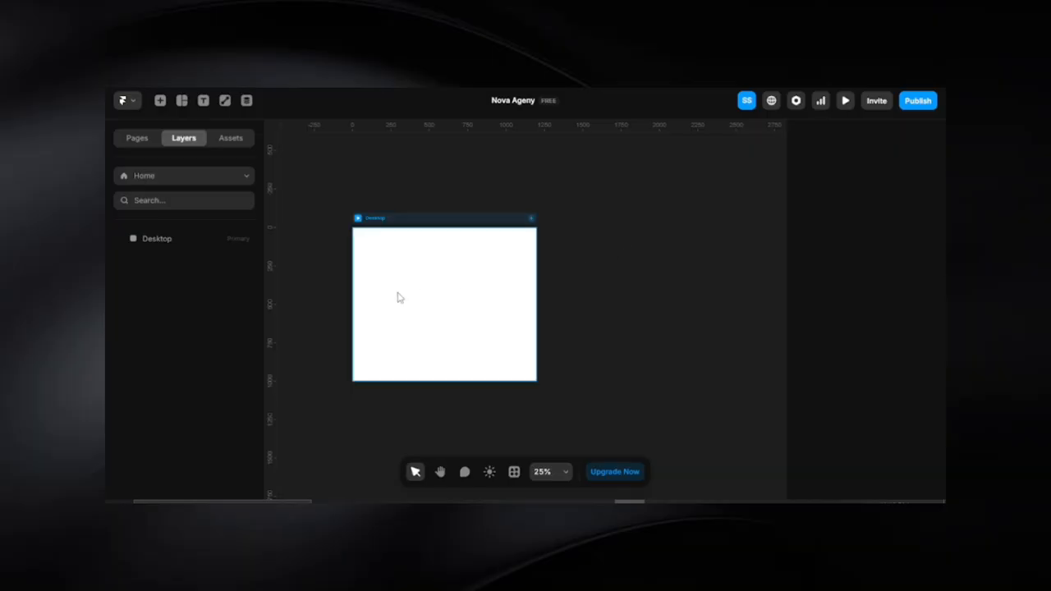
key(space)
drag(382, 310, 438, 277)
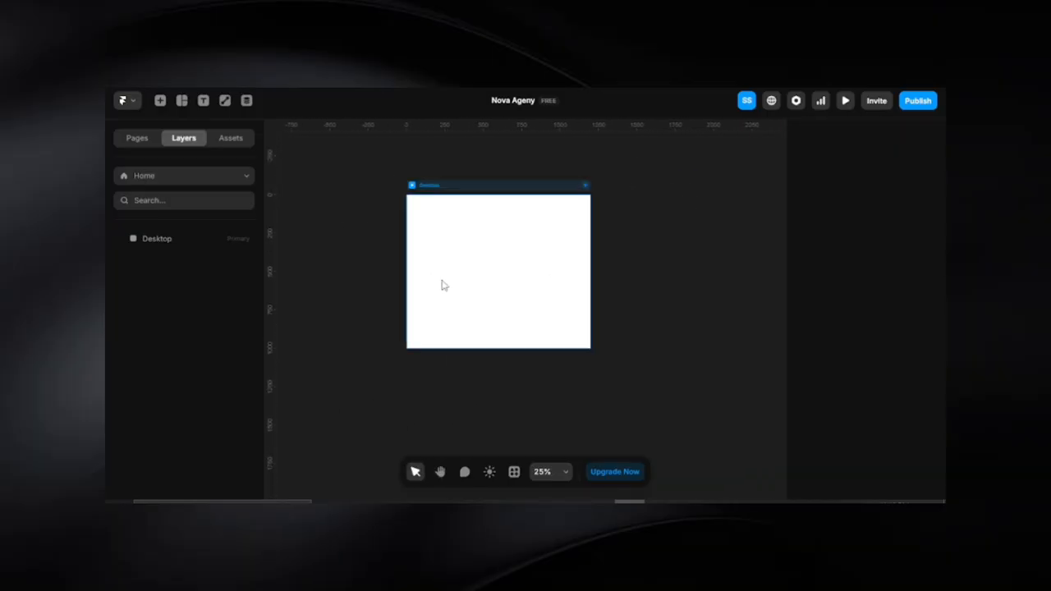
key(space)
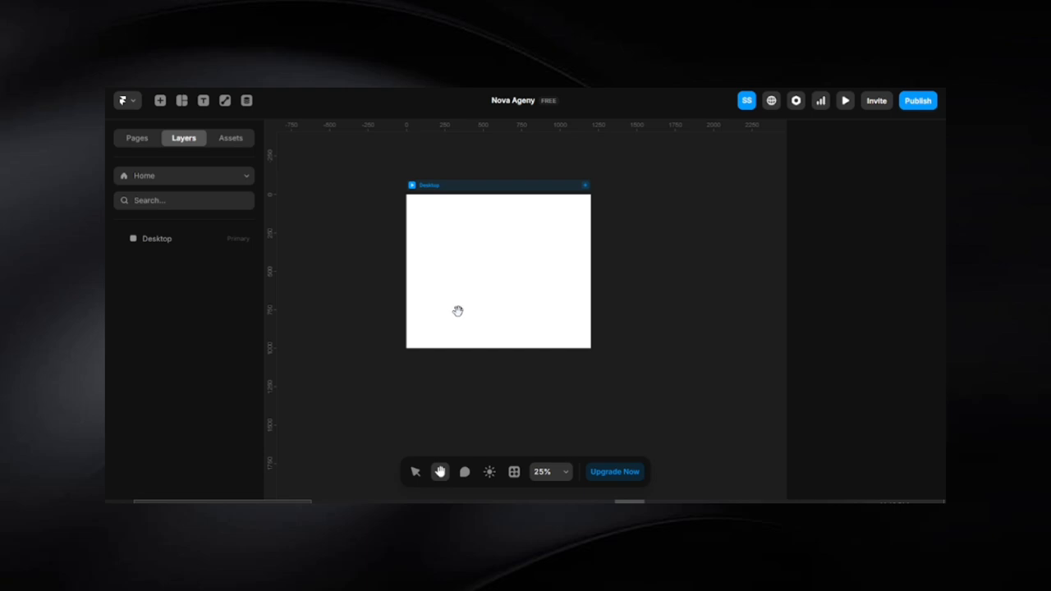
drag(413, 275, 378, 282)
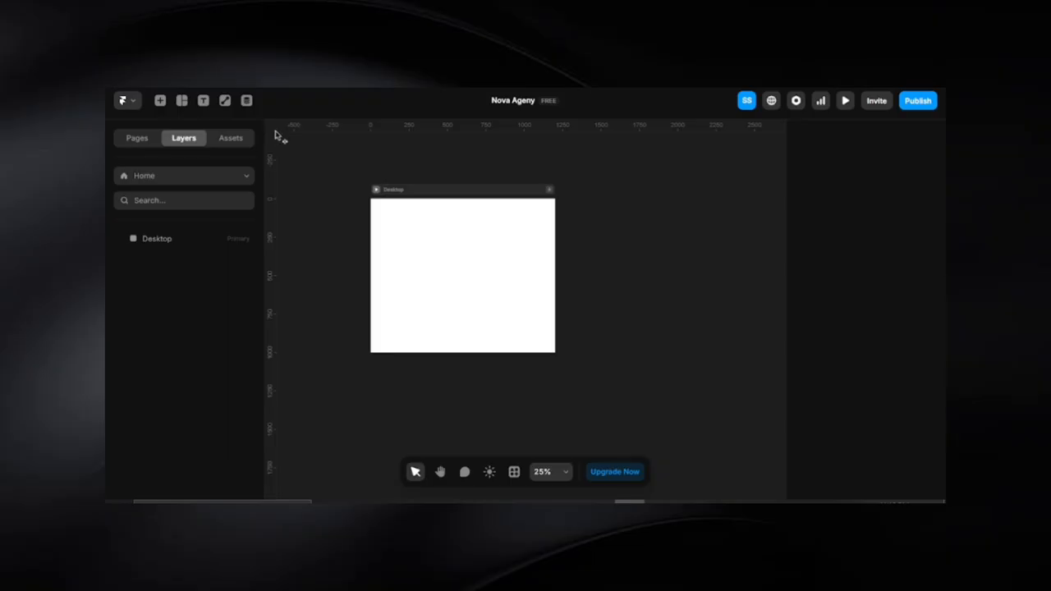
Hide the canvas rulers on the Home page and turn them back on.
key(shift+r)
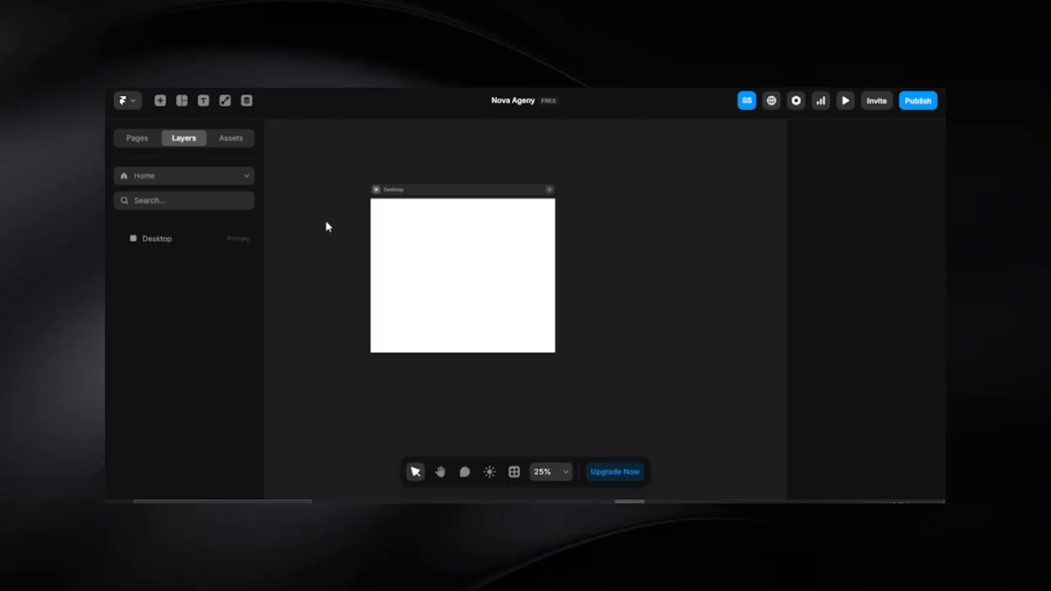
key(shift+r)
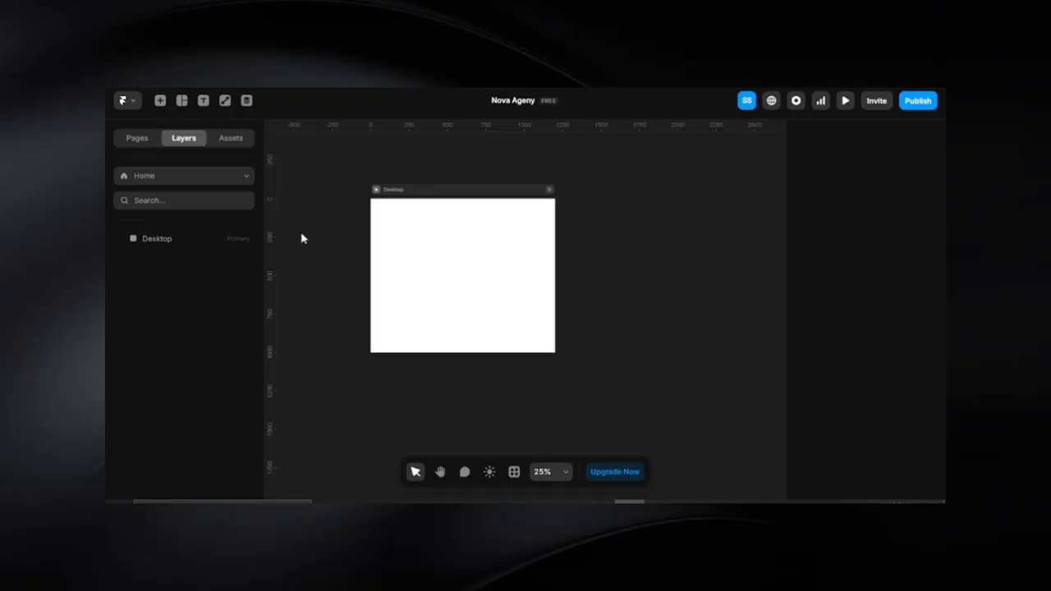
drag(354, 244, 408, 246)
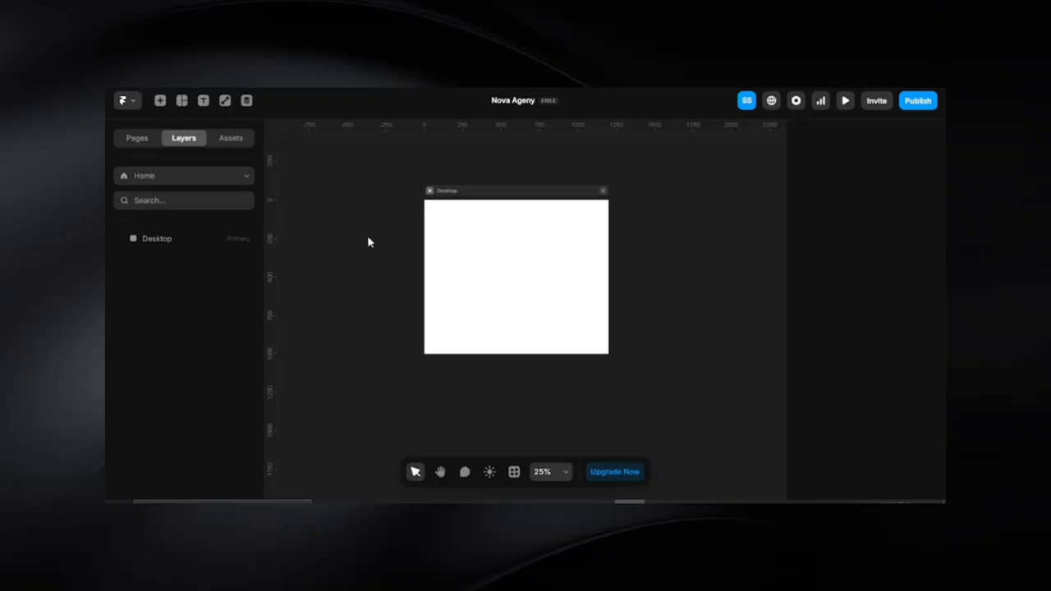
Show the project's assets, leaving the asset search empty.
key(alt+3)
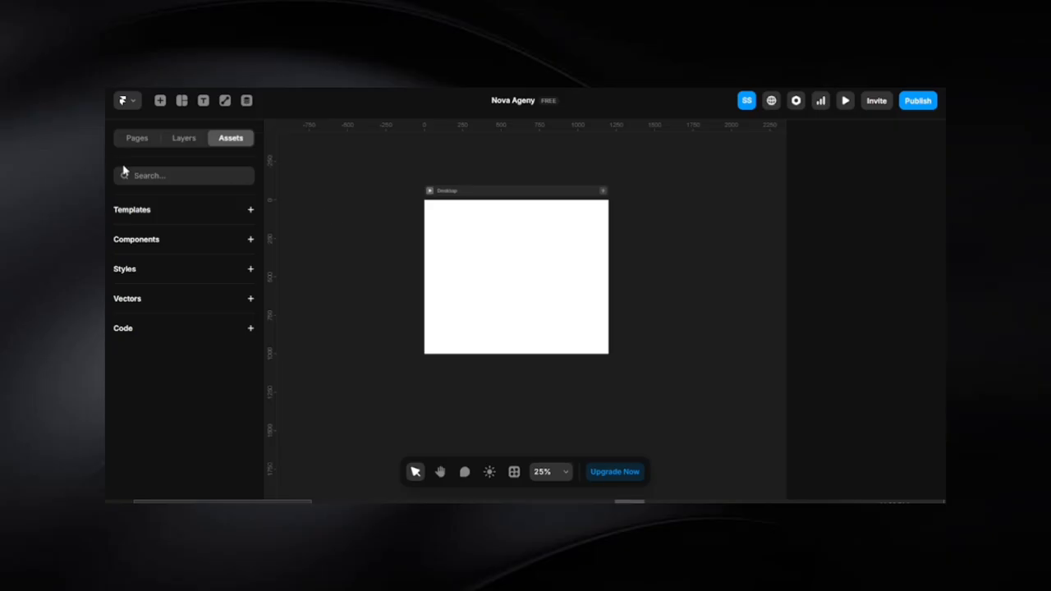
click(147, 174)
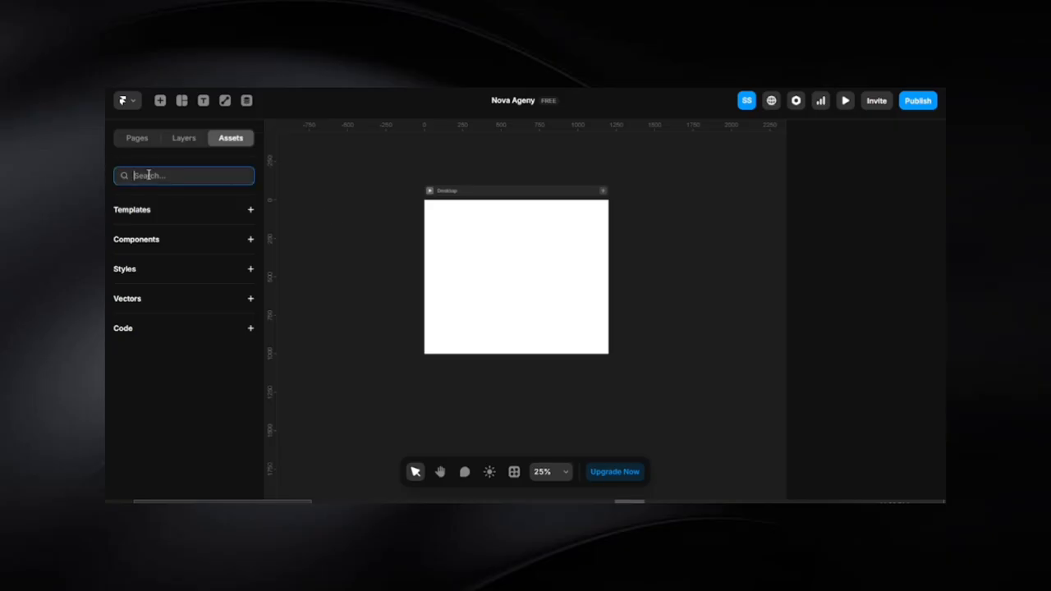
click(313, 196)
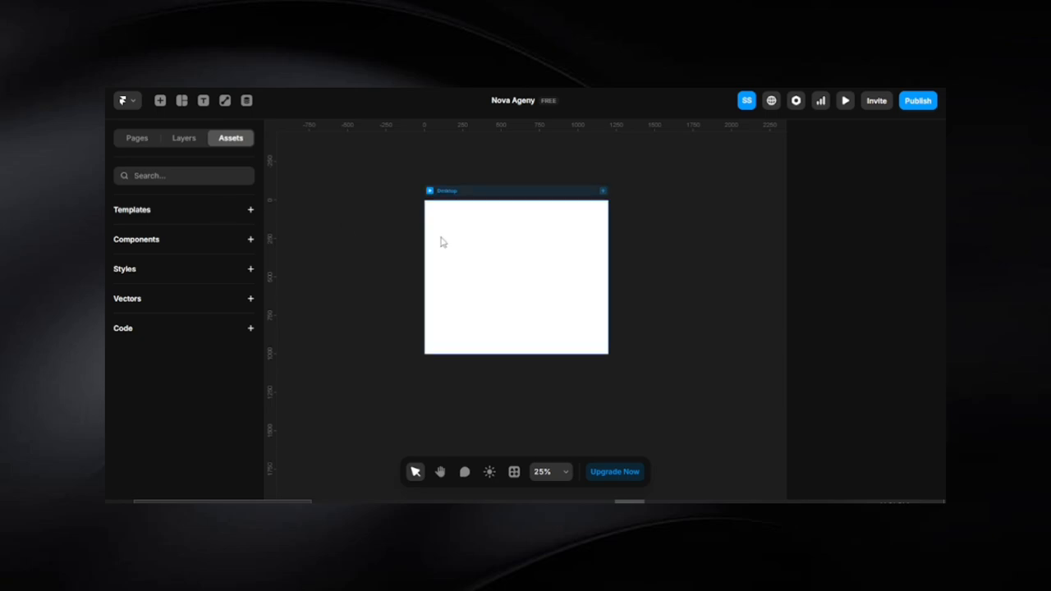
Review the available style types, start a new color style and set its light-mode hex value to 0D0D0D.
click(251, 271)
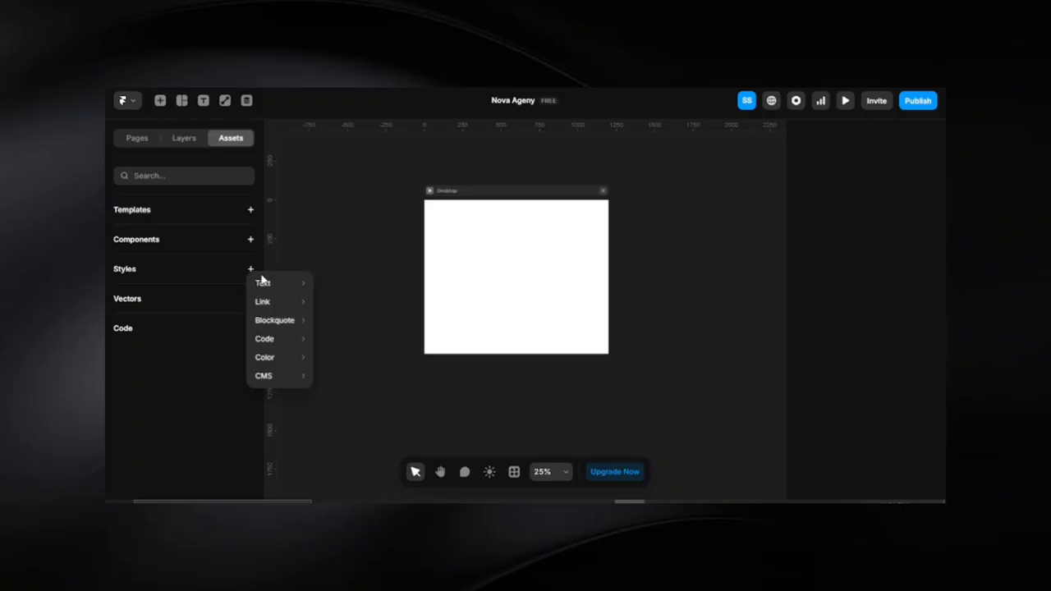
click(274, 284)
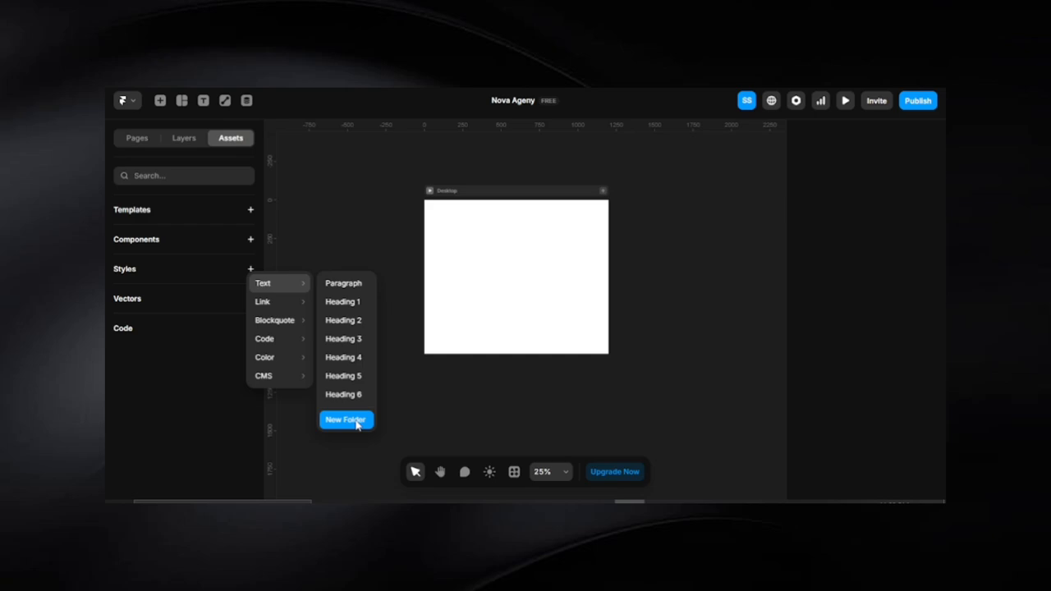
mouse_move(293, 304)
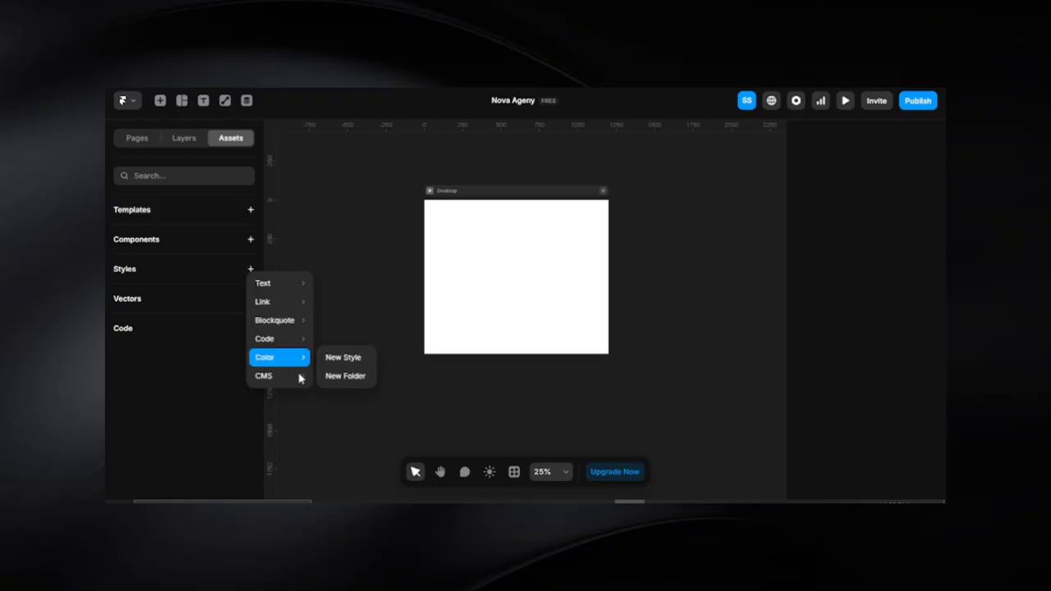
mouse_move(301, 381)
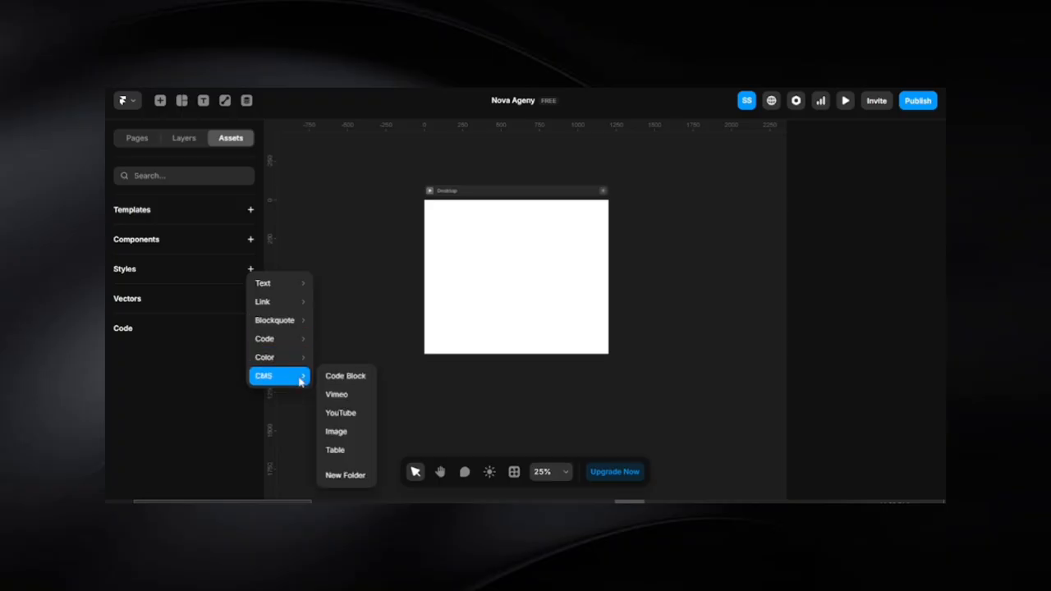
mouse_move(301, 286)
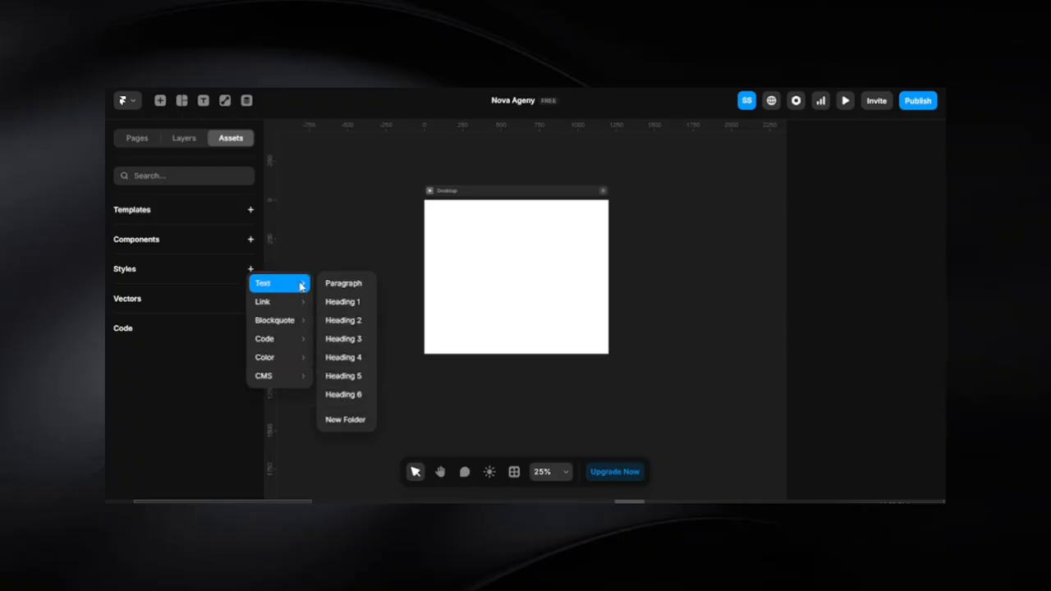
mouse_move(291, 362)
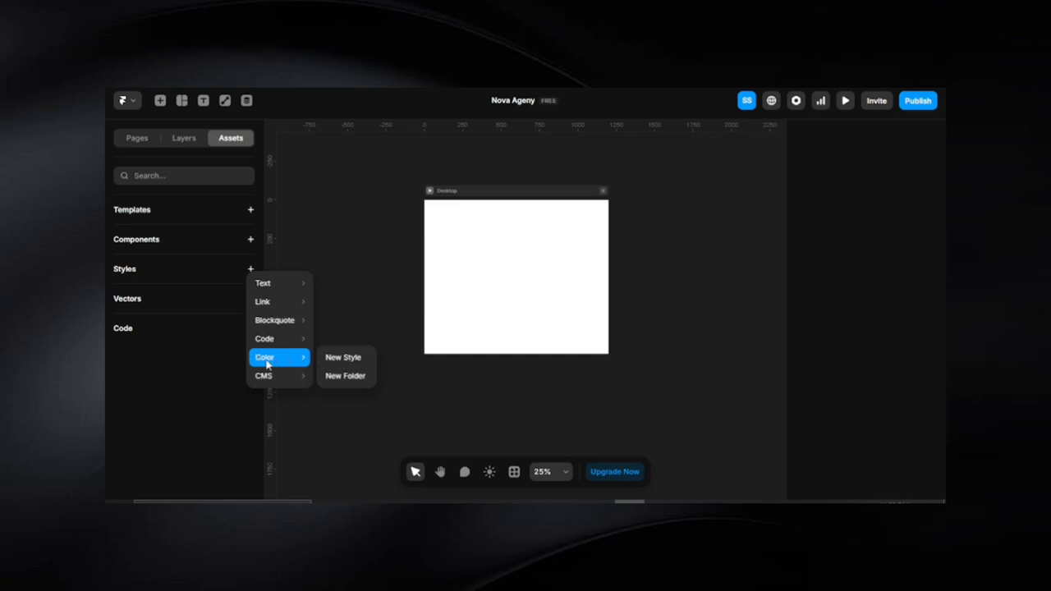
click(355, 362)
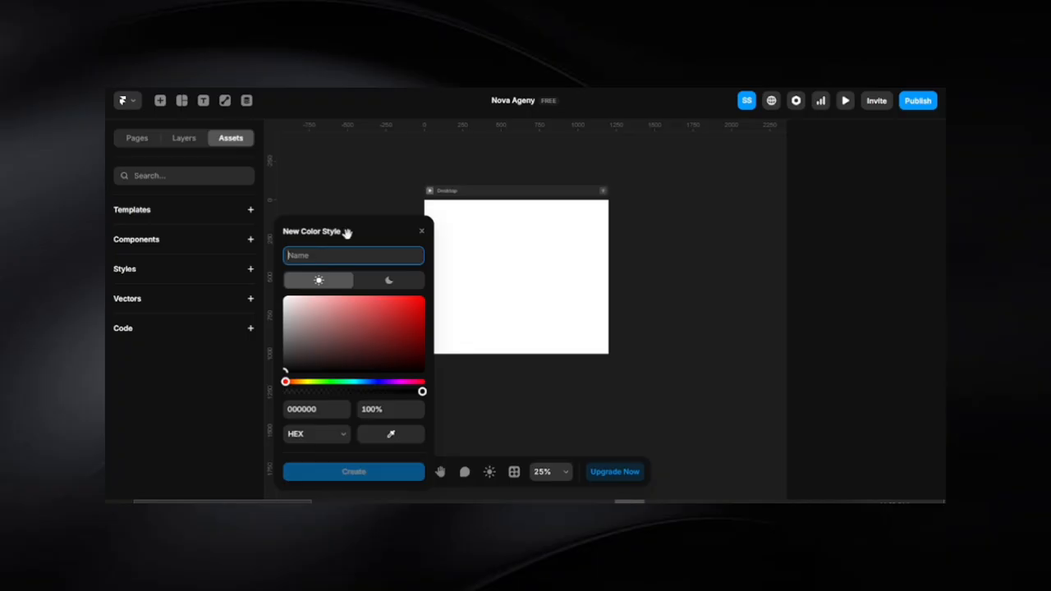
click(308, 410)
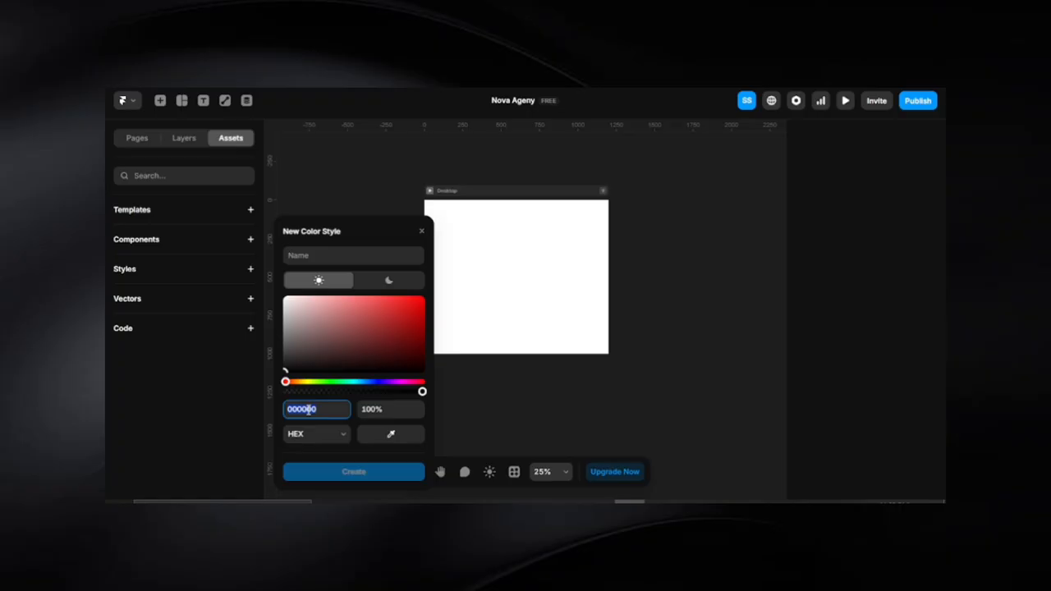
text(0d0d0d)
Name the new color style B.G Primary and create it.
click(335, 256)
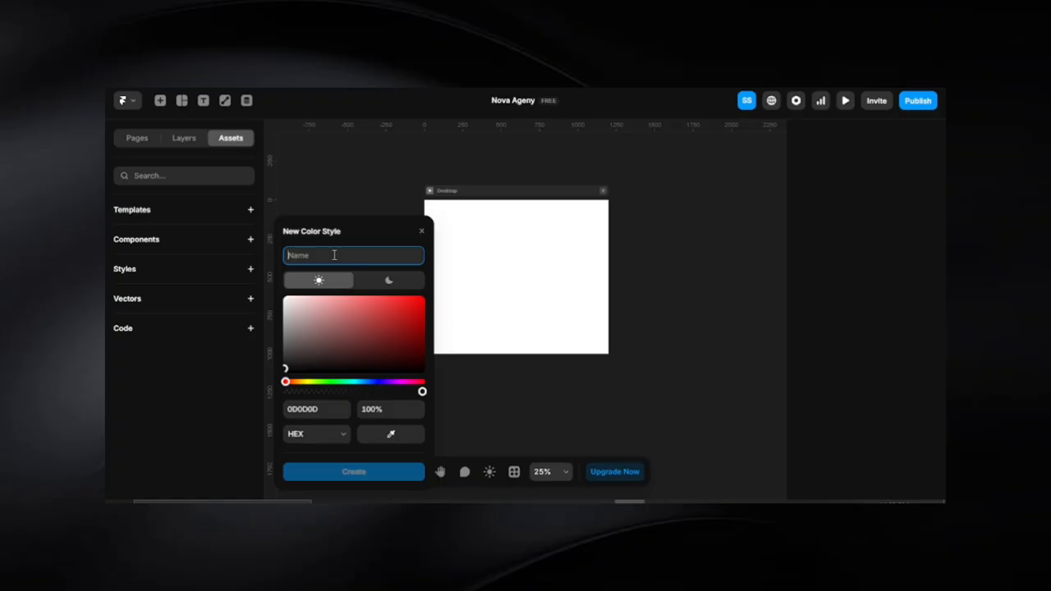
text(b)
key(BackSpace)
text(B)
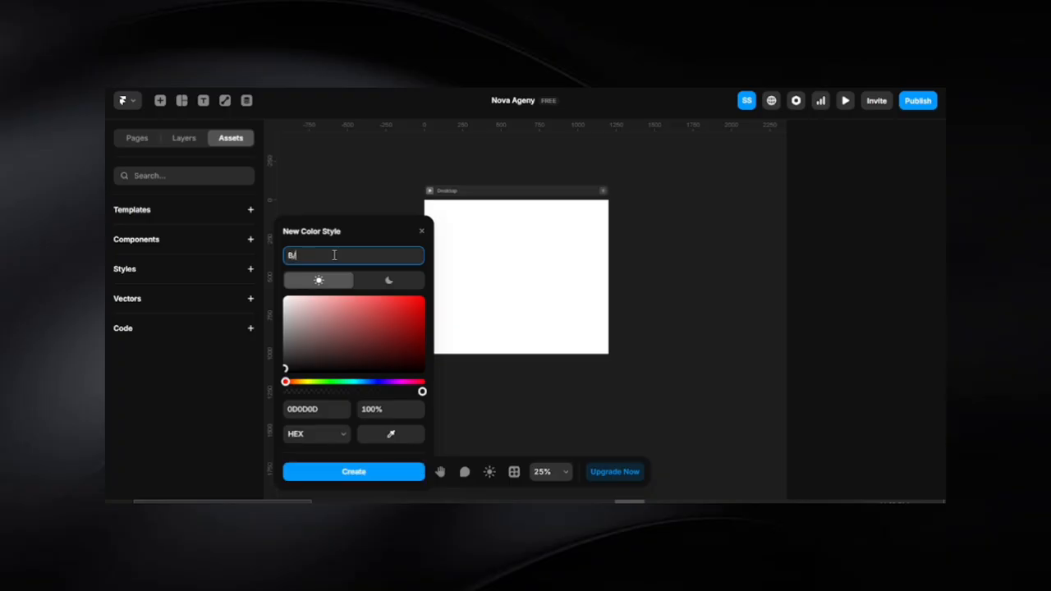
text(.G F)
text(rimary)
key(Return)
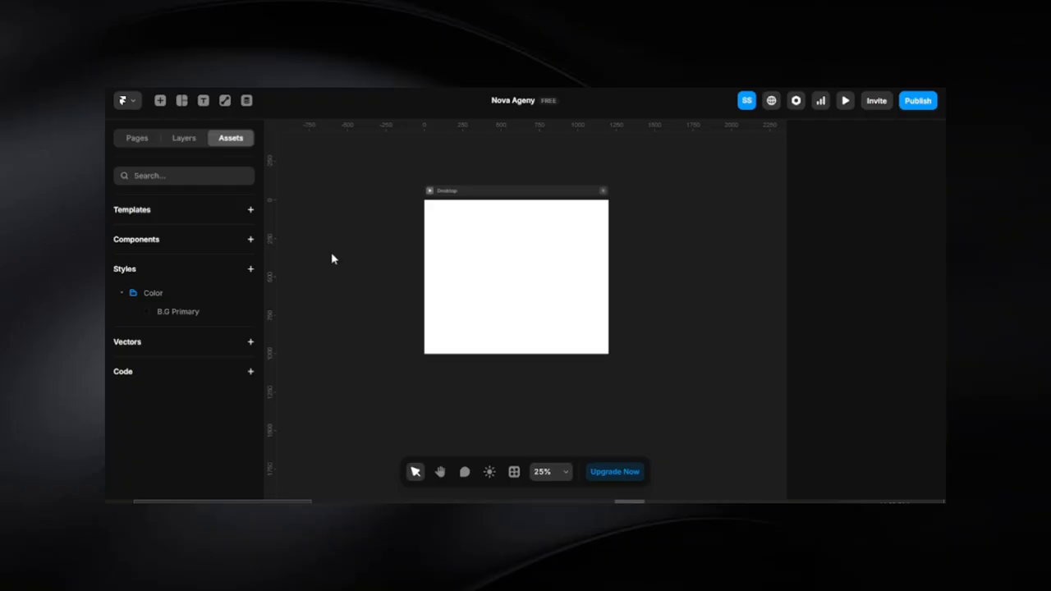
Create a second color style named B.G Secondary in the Color folder.
click(241, 295)
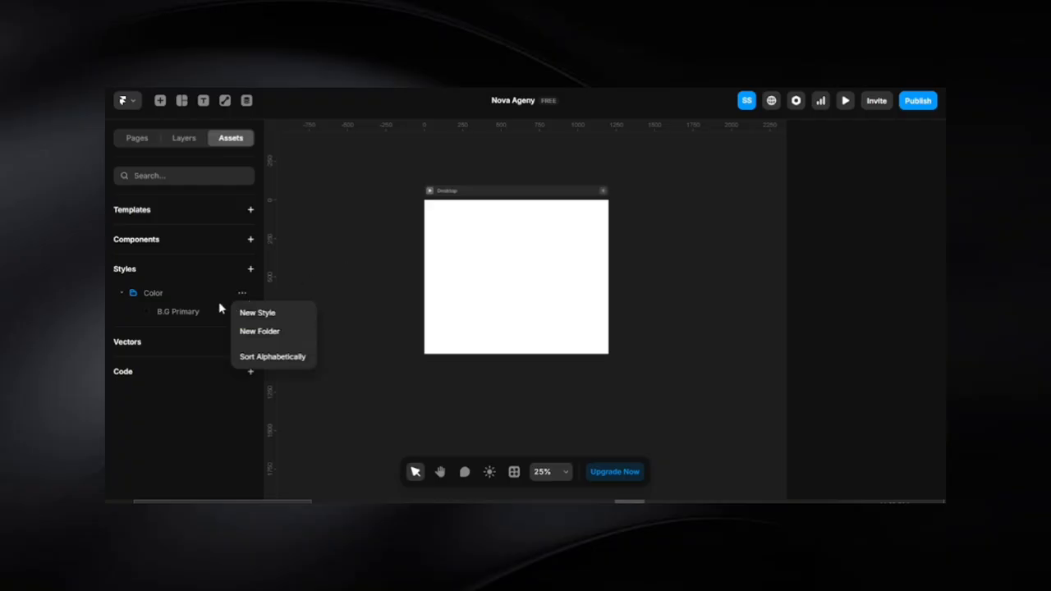
click(302, 273)
click(242, 296)
click(271, 317)
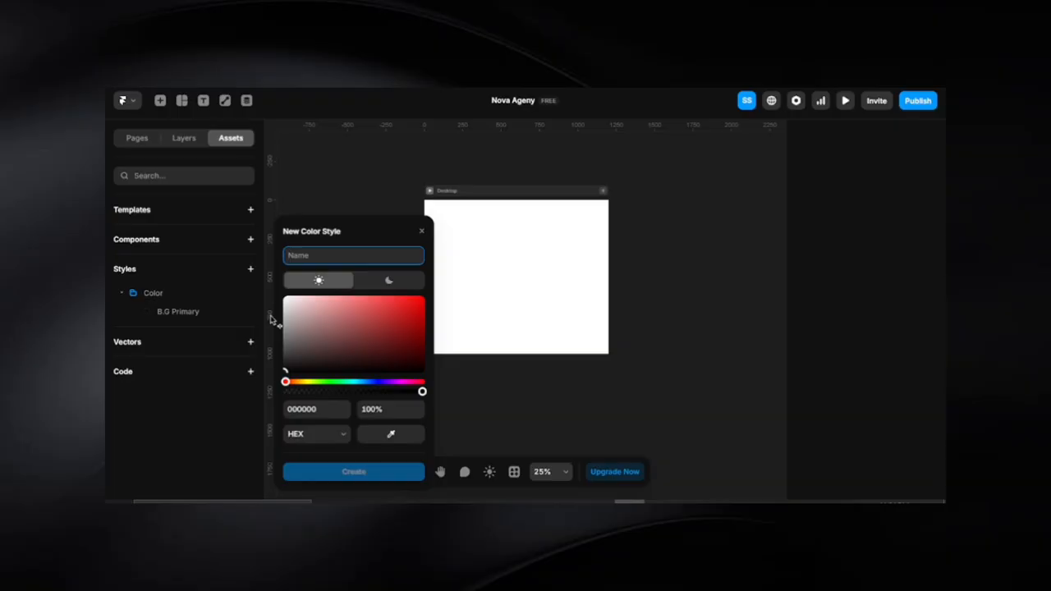
text(B)
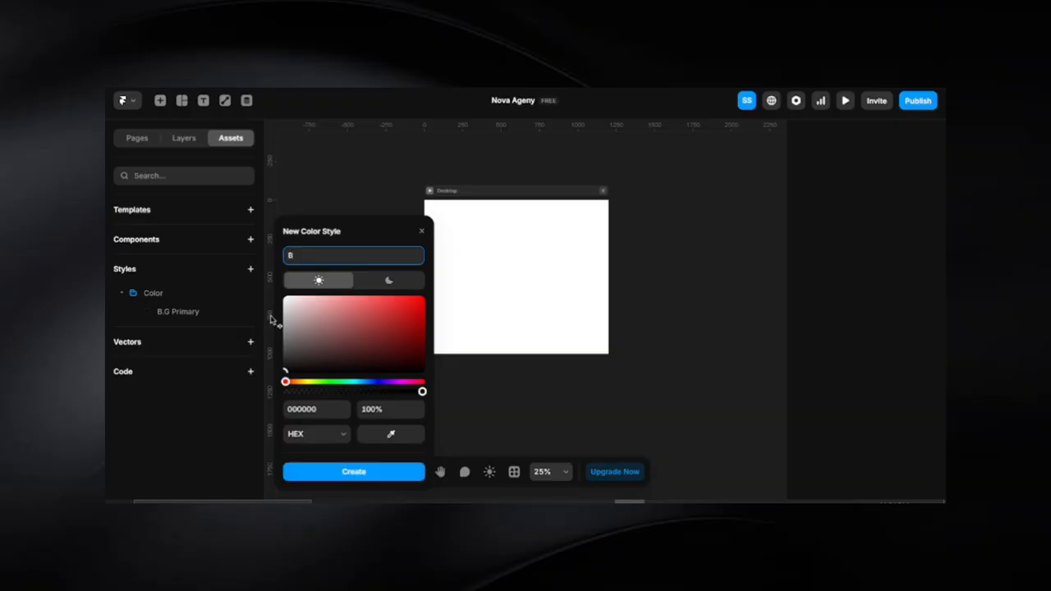
text(.G Secondary)
key(Return)
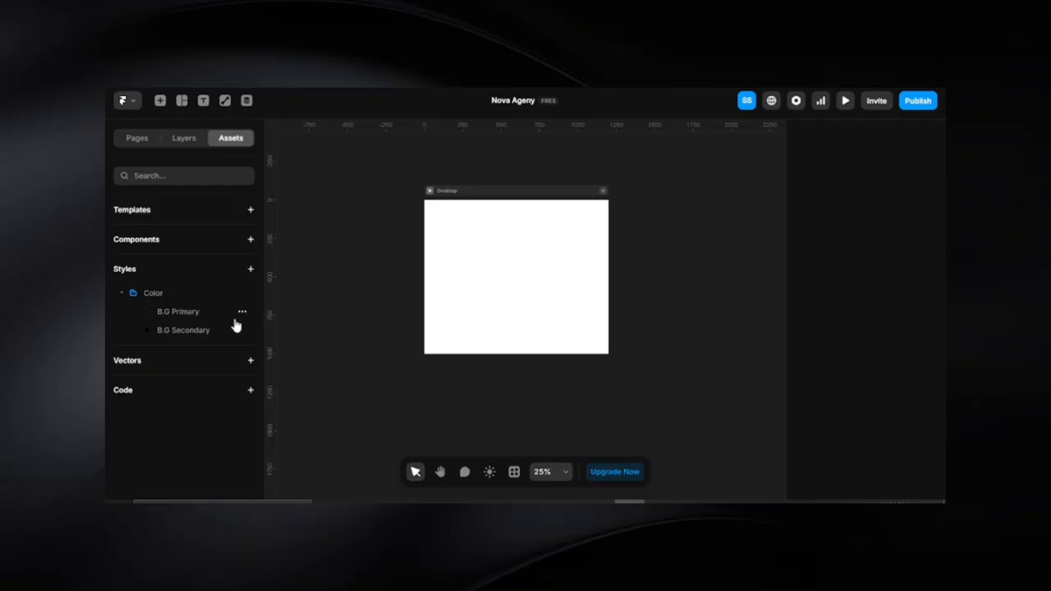
Set the light-mode hex value of the B.G Secondary style to 1A1A1A.
click(194, 333)
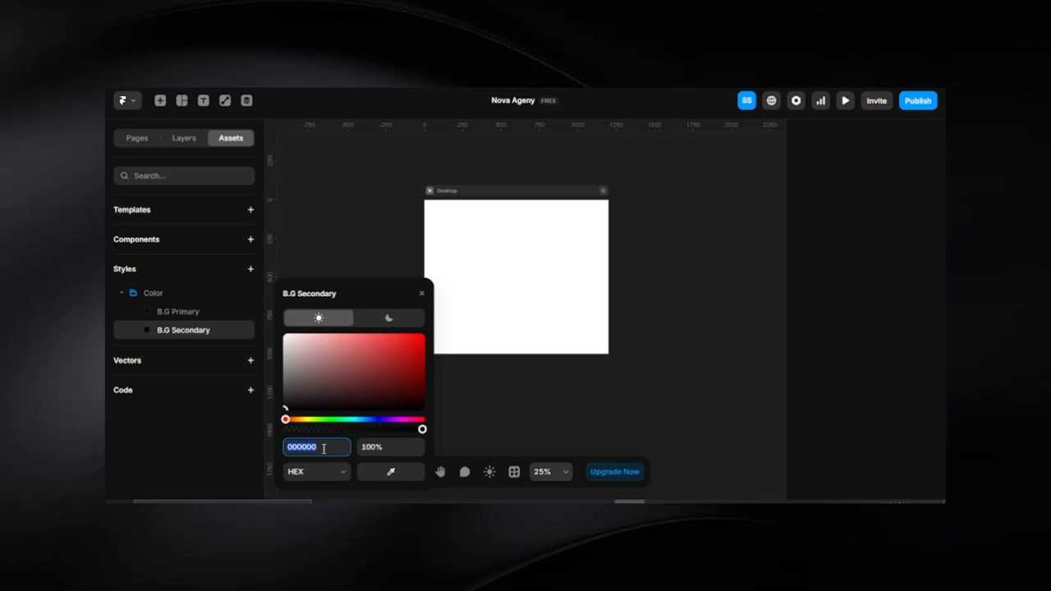
text(1a1a1a)
key(Return)
click(324, 242)
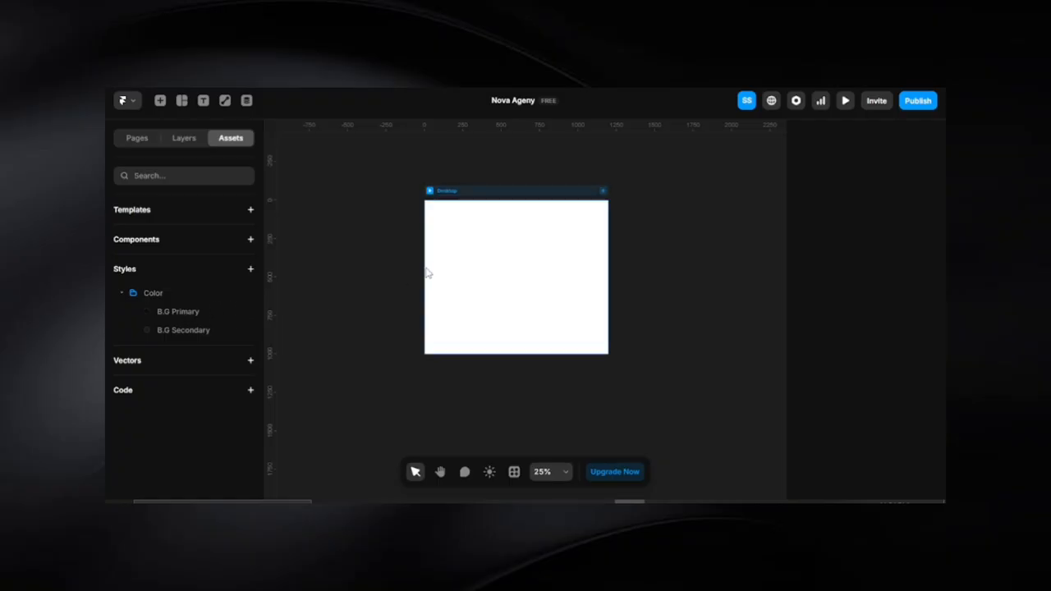
Apply the B.G Primary color style as the fill of the Desktop breakpoint on the Home page.
click(485, 267)
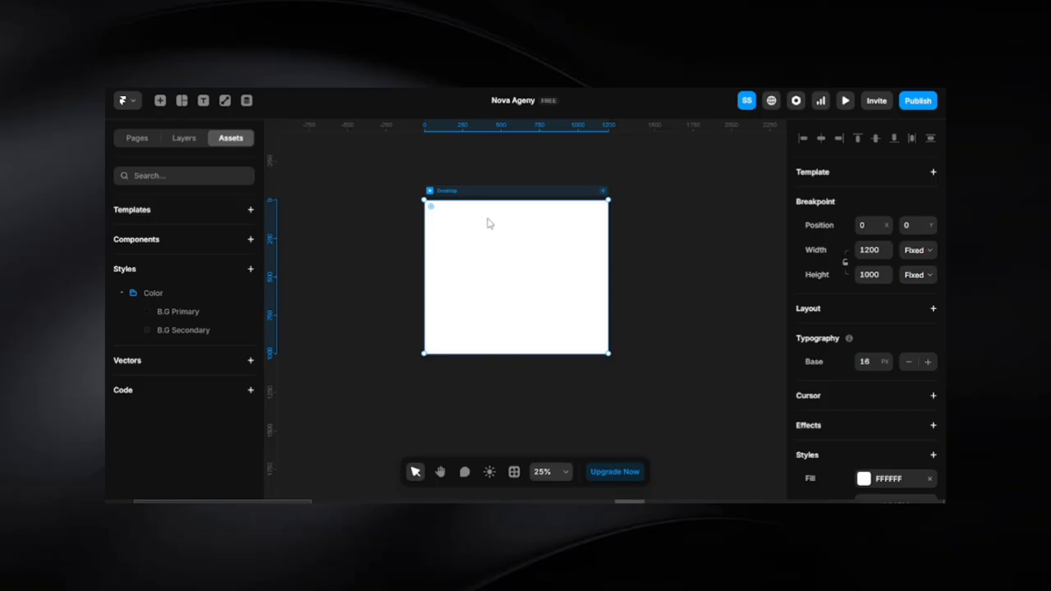
scroll(852, 446, down, 2)
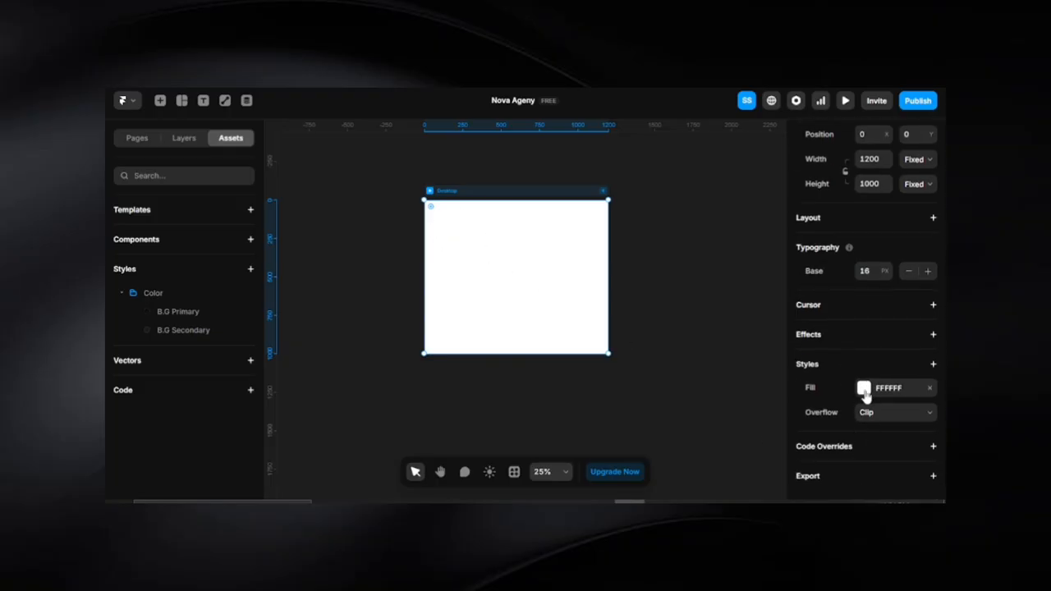
click(864, 389)
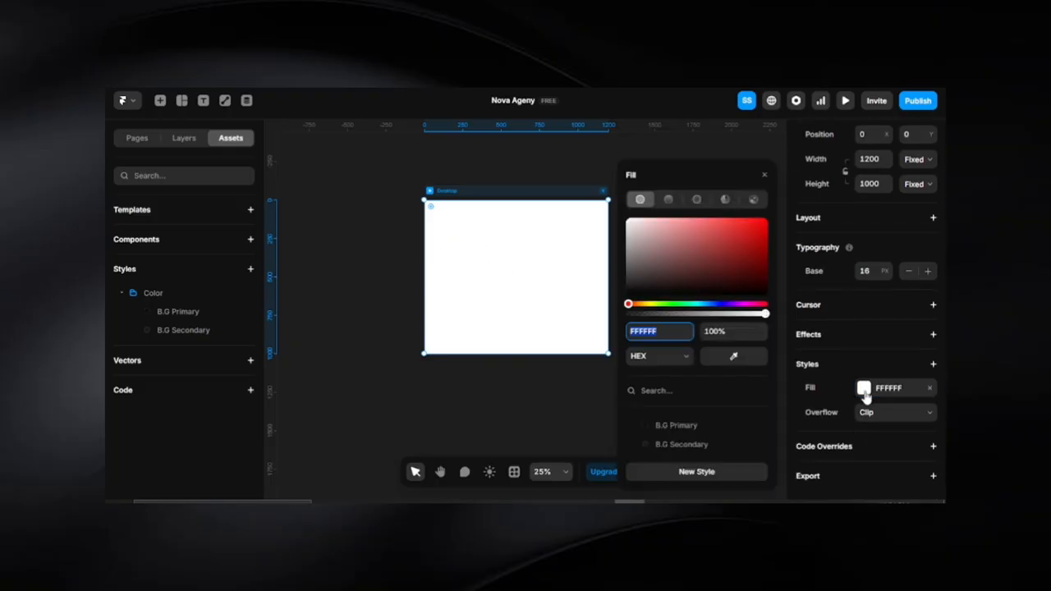
click(676, 425)
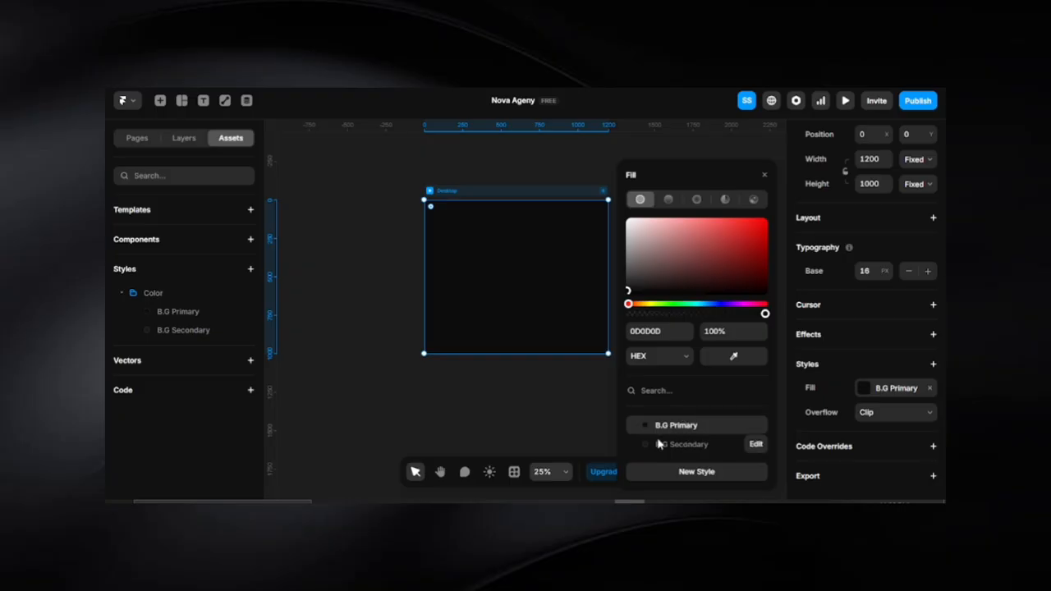
click(427, 426)
click(427, 427)
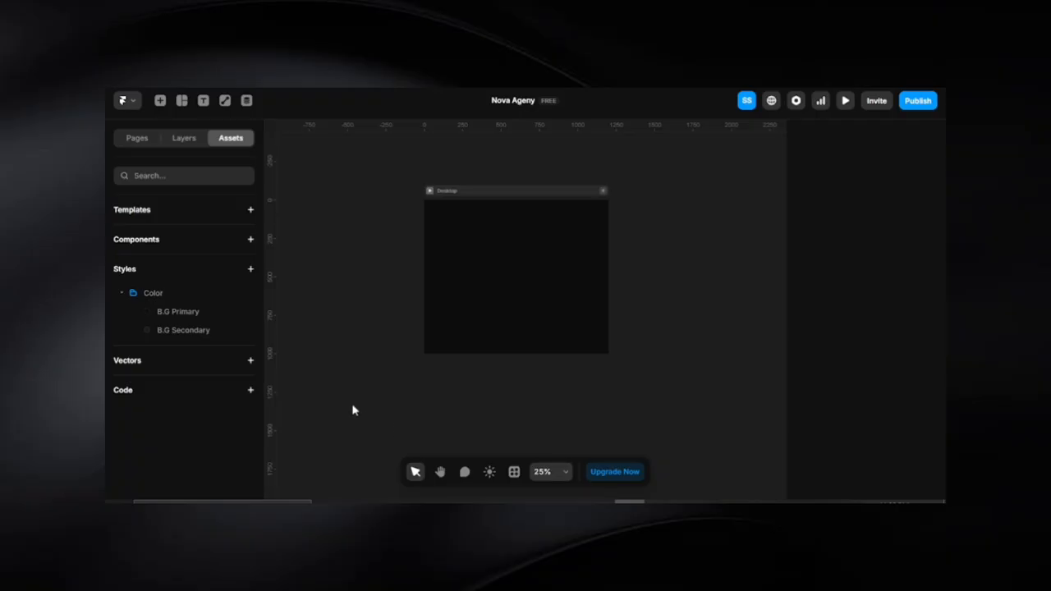
Duplicate the B.G Primary color style and set the copy's light-mode hex value to 4F46EF.
right_click(198, 317)
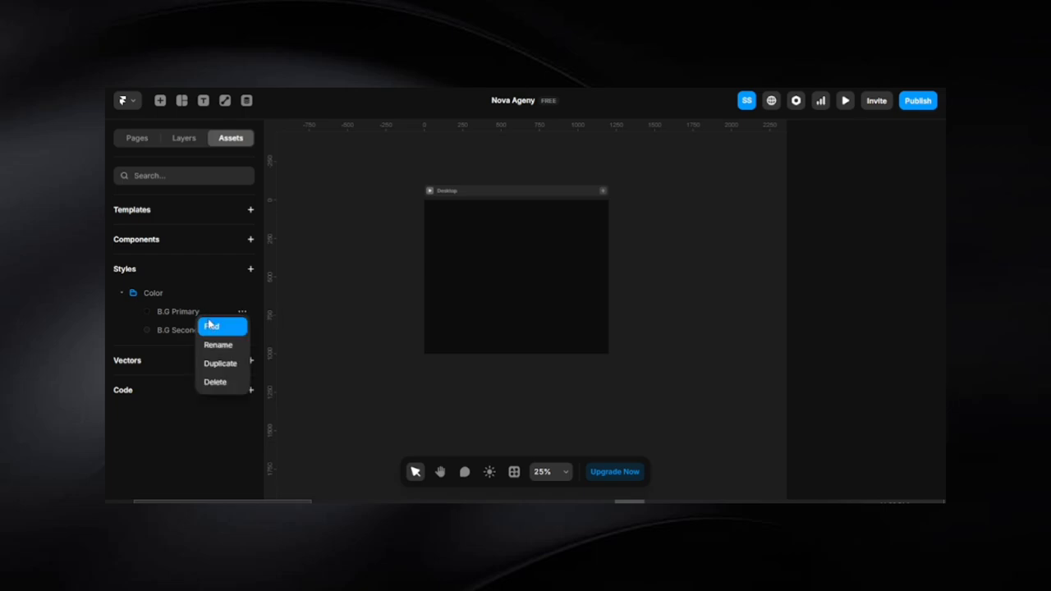
click(220, 366)
click(194, 353)
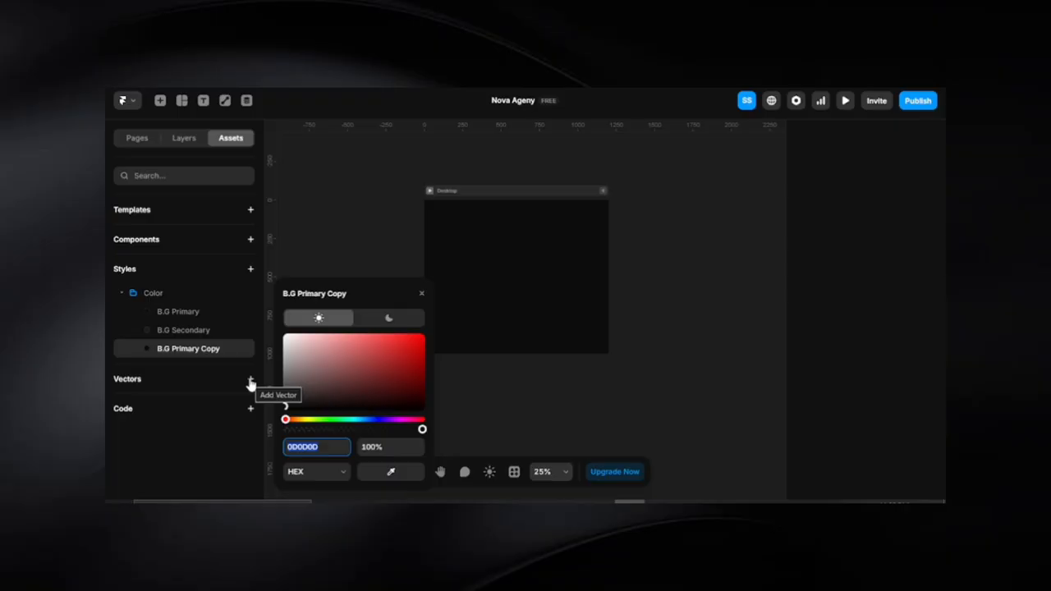
text(4f45)
key(BackSpace)
text(0)
text(e)
text(f)
key(Return)
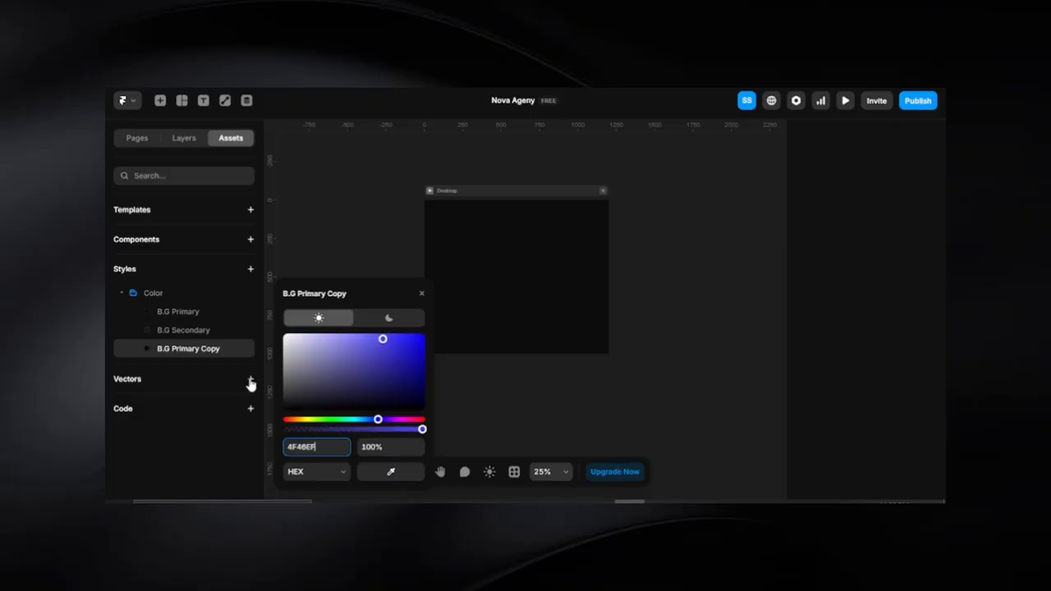
Rename the B.G Primary Copy color style to Accent.
right_click(205, 351)
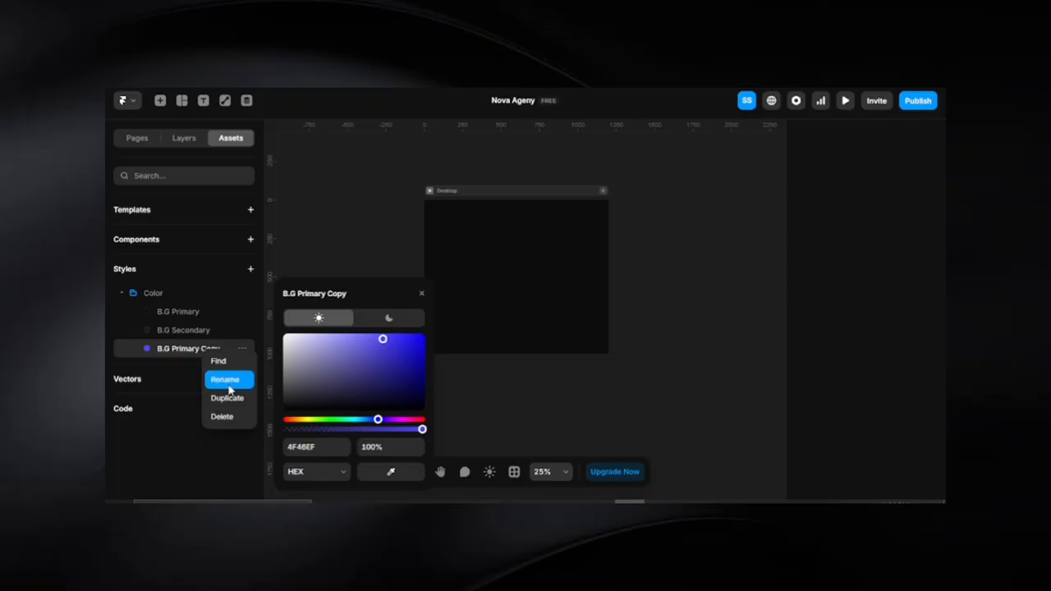
click(226, 380)
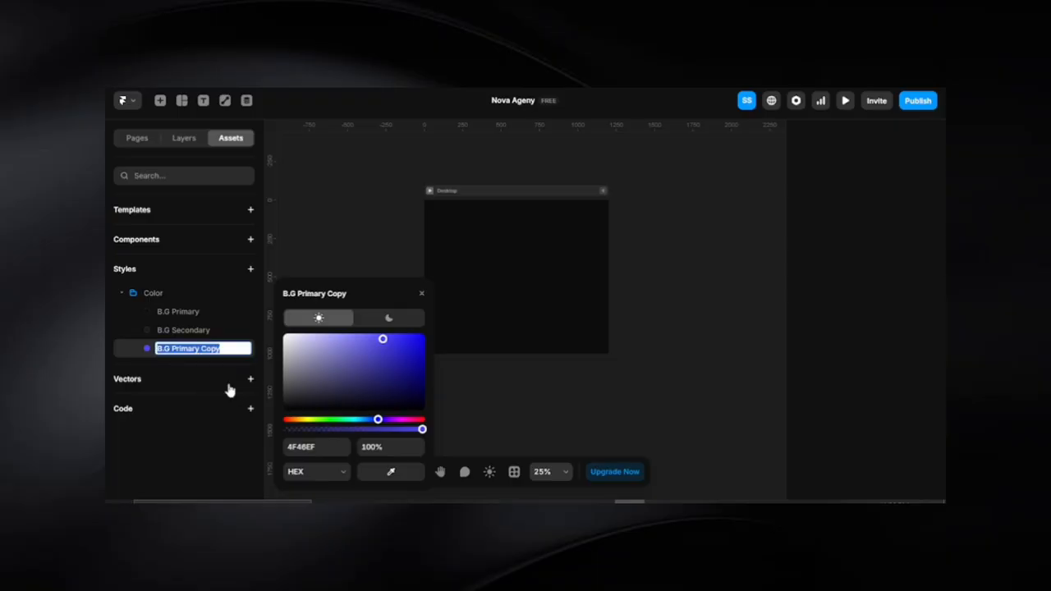
text(Accent)
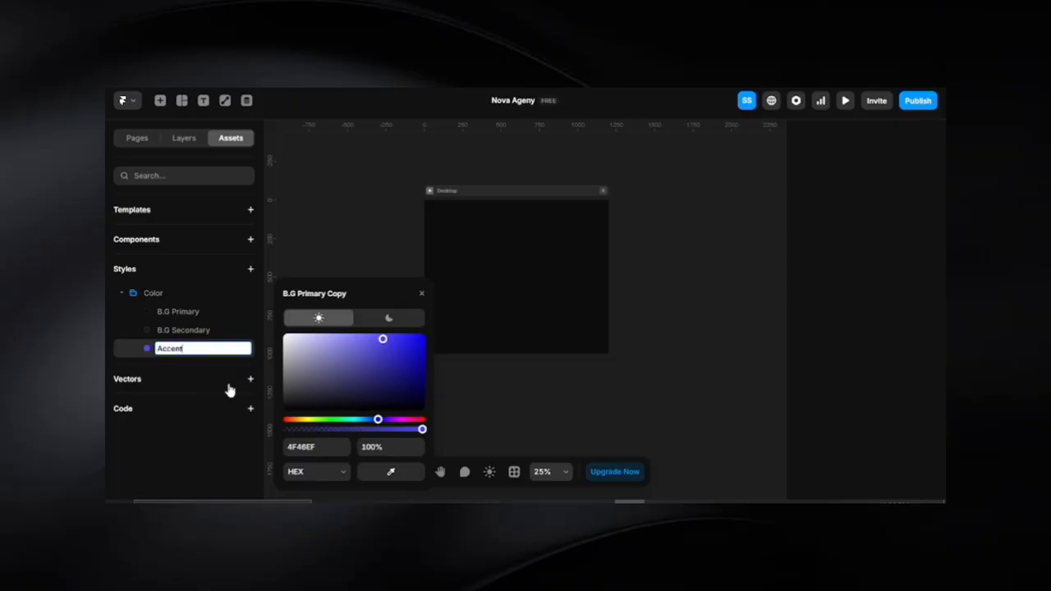
key(Return)
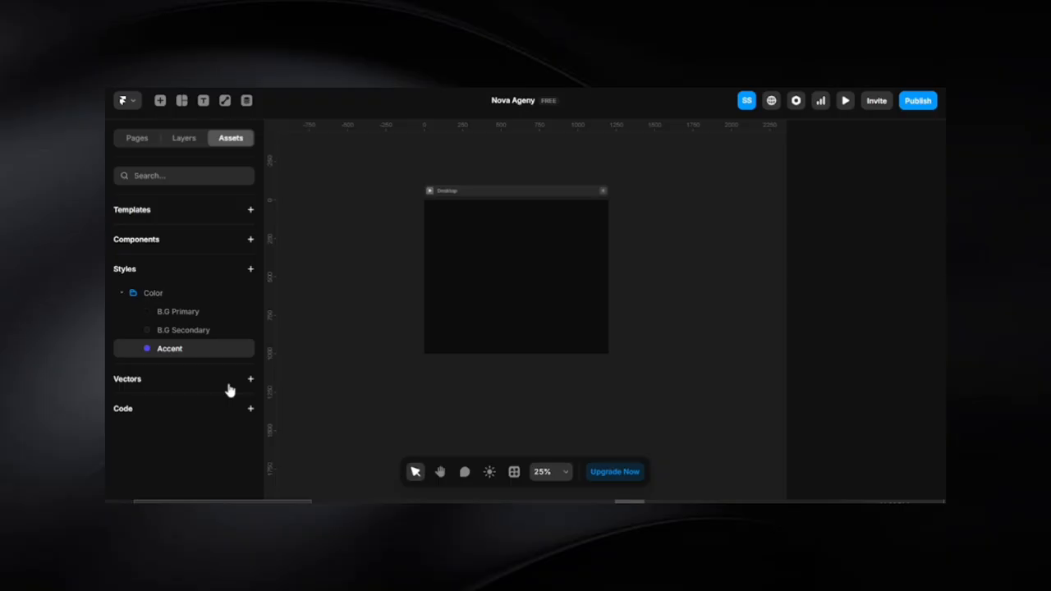
Duplicate the Accent color style and set the copy's light-mode hex value to 6366F1.
mouse_move(243, 354)
click(241, 350)
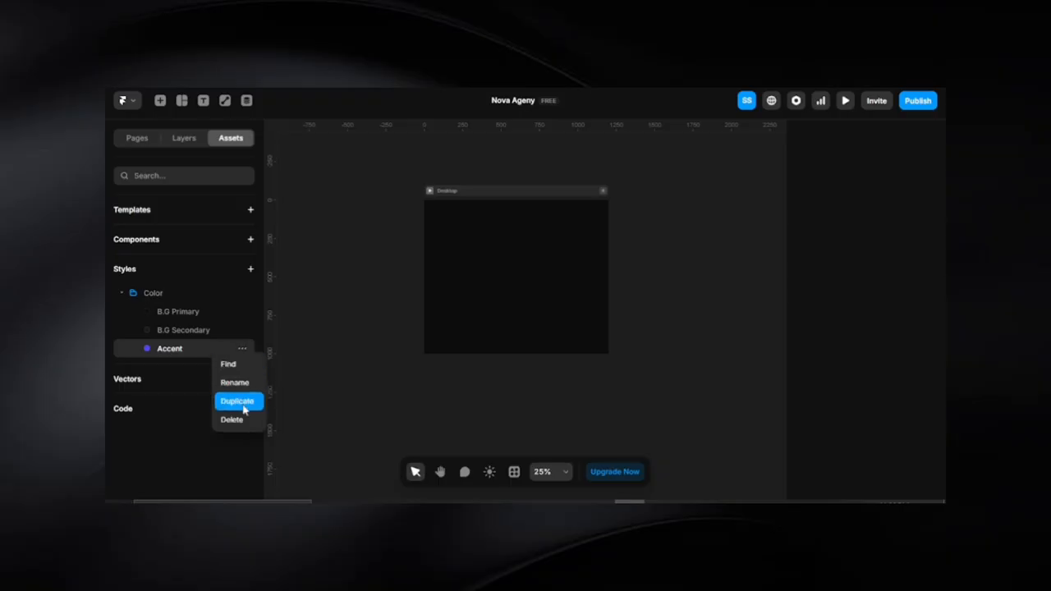
click(243, 408)
click(193, 369)
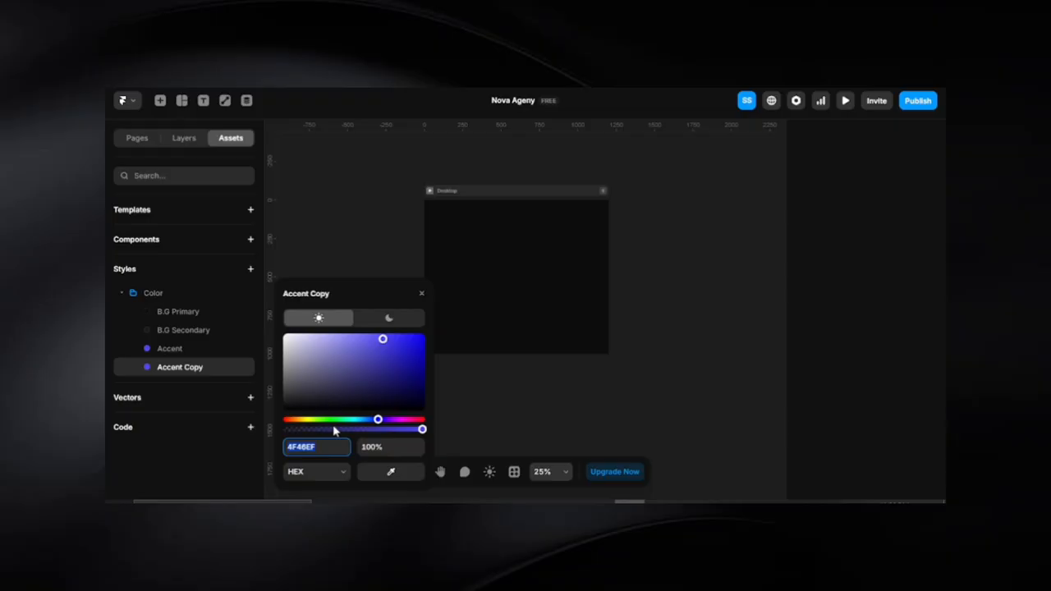
text(6366f1)
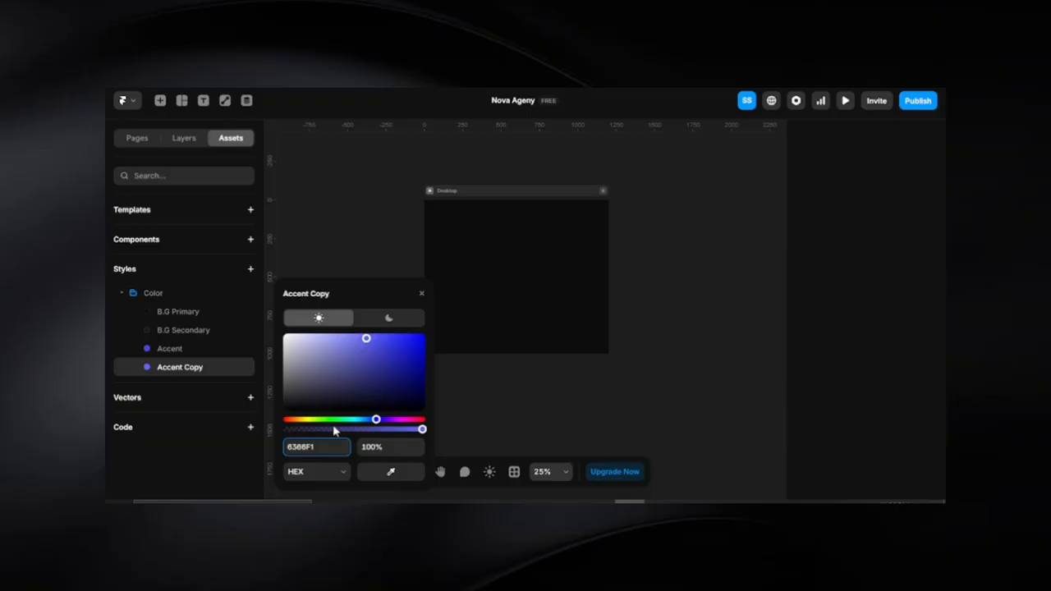
Rename the Accent Copy color style to Accent Hover.
right_click(181, 371)
click(204, 398)
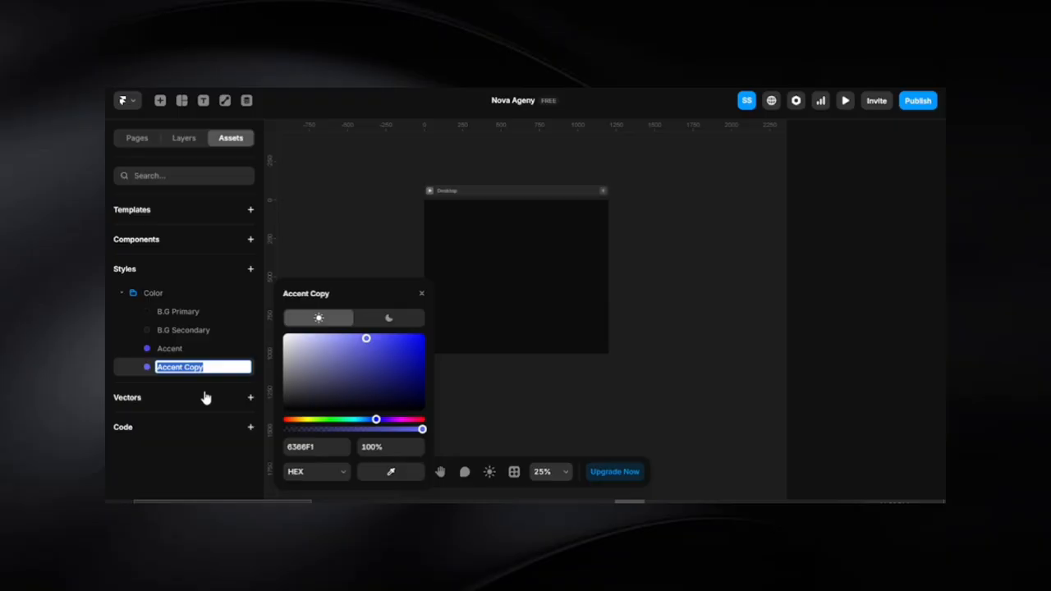
key(End)
key(ctrl+shift+Left)
text(Hover)
key(Return)
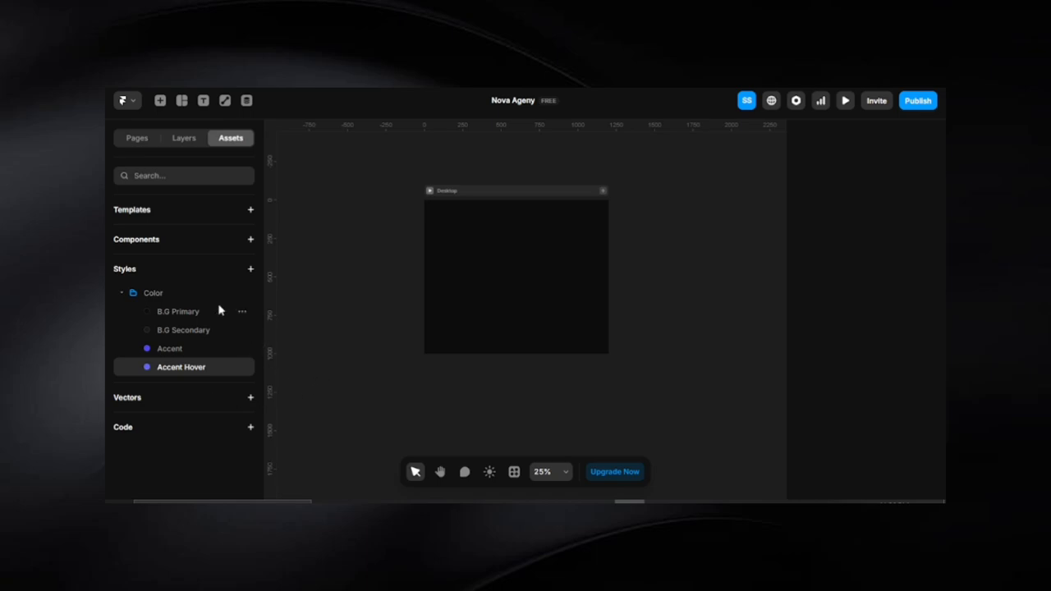
Create a white (FFFFFF) color style named Text P in the Color folder.
mouse_move(201, 291)
click(242, 295)
click(257, 311)
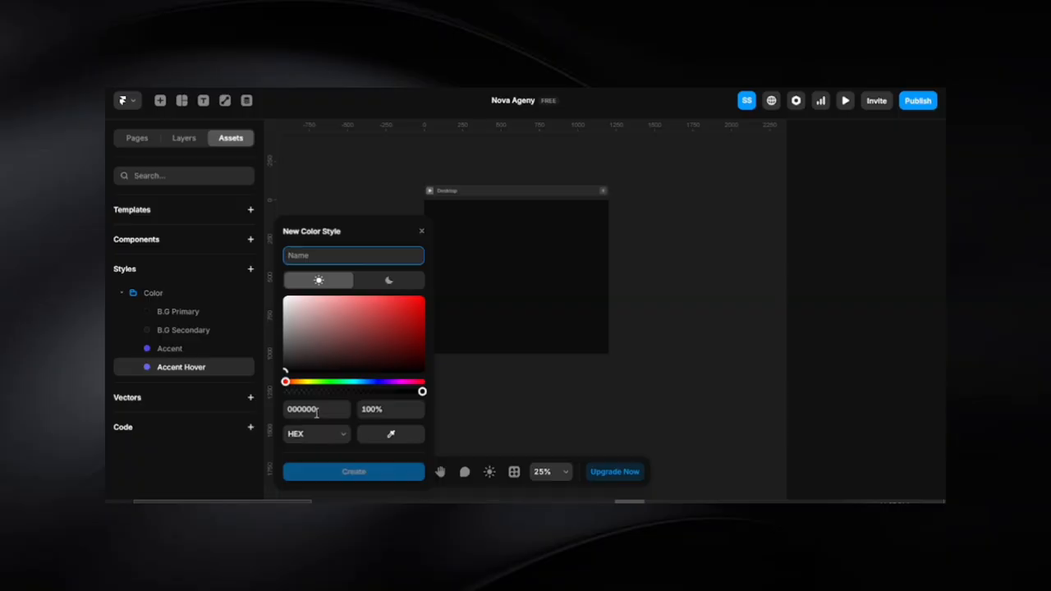
drag(304, 340, 270, 265)
click(303, 257)
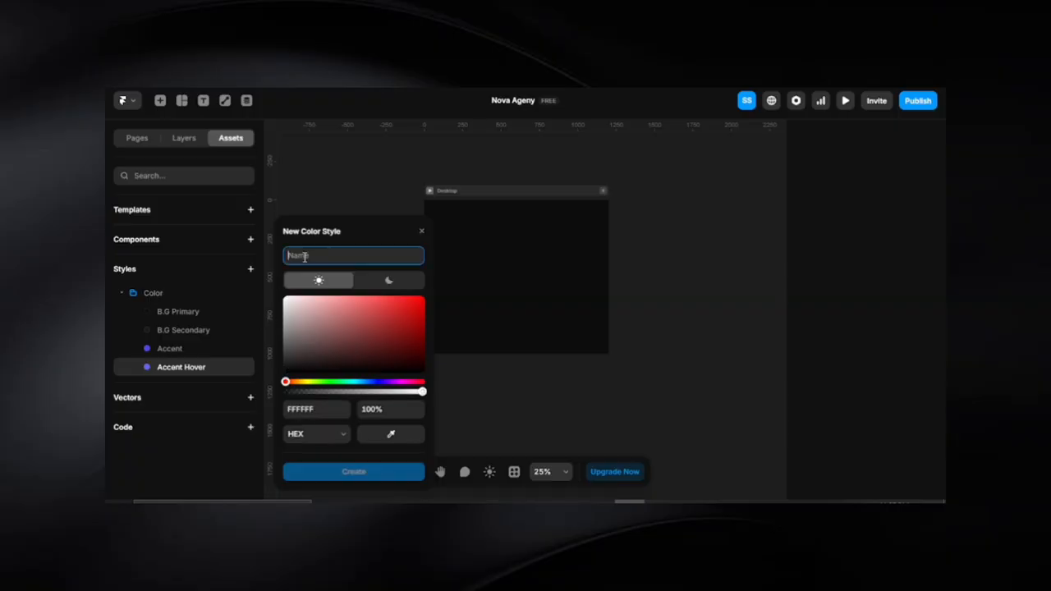
text(Te)
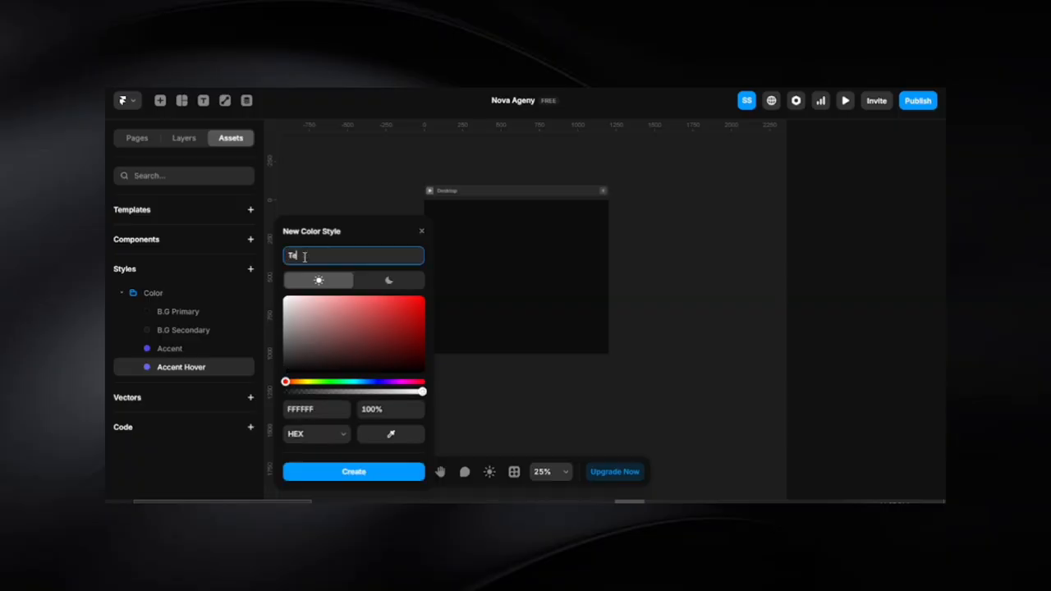
text(xt P)
key(Return)
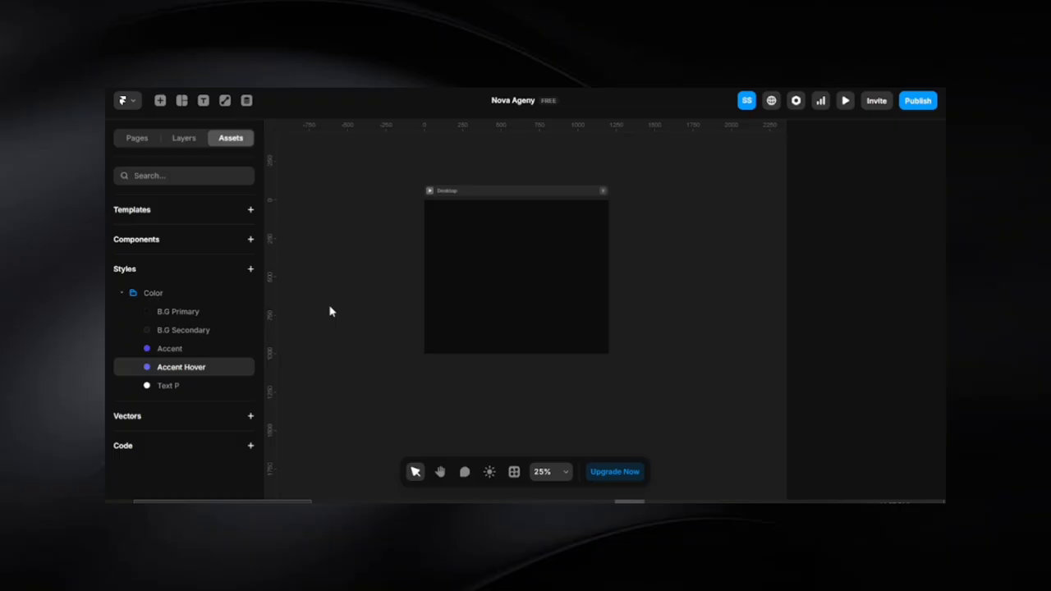
Check the color values of the Text P, B.G Primary and B.G Secondary styles.
click(183, 385)
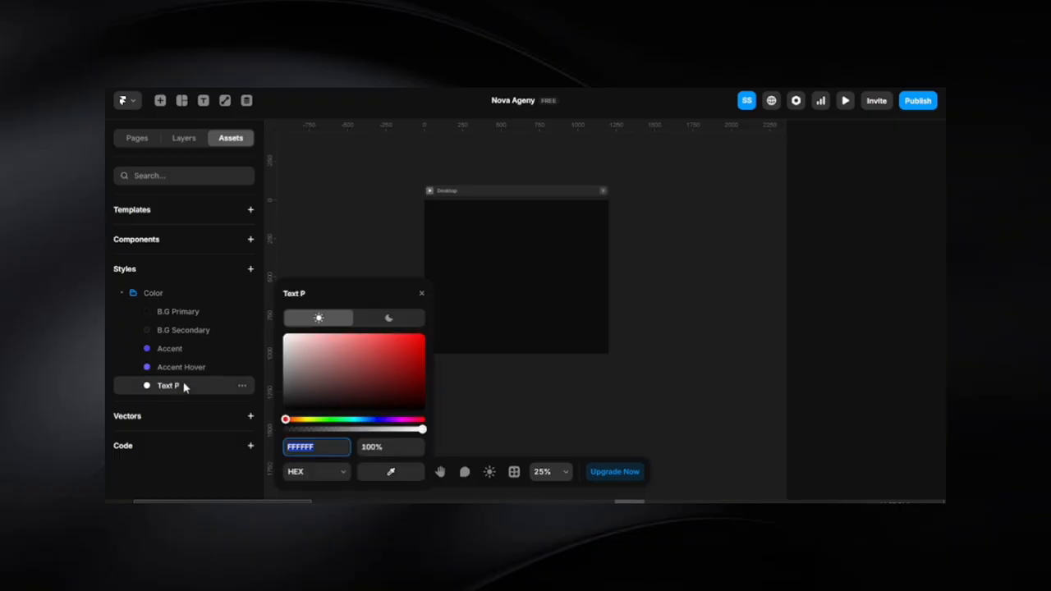
click(181, 311)
click(188, 329)
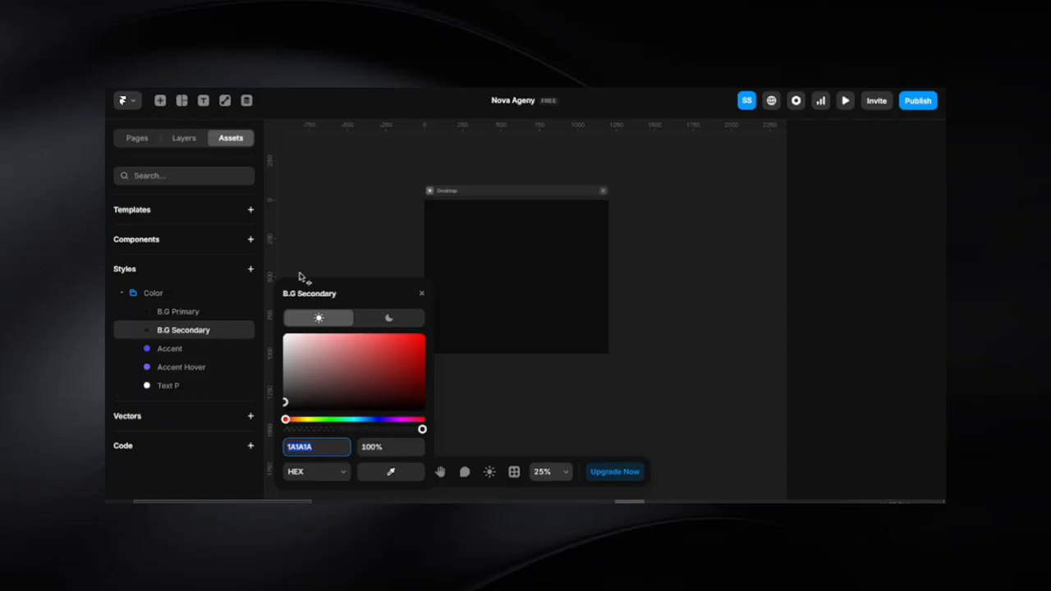
click(325, 245)
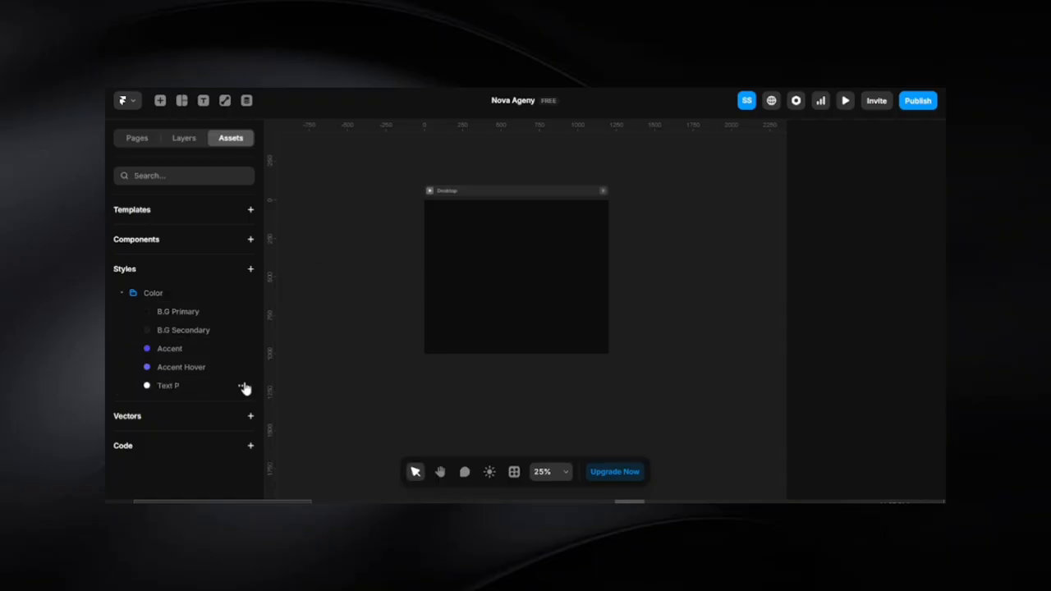
Create a color style named Text Secondary with hex value A1A1AA in the Color folder.
click(243, 293)
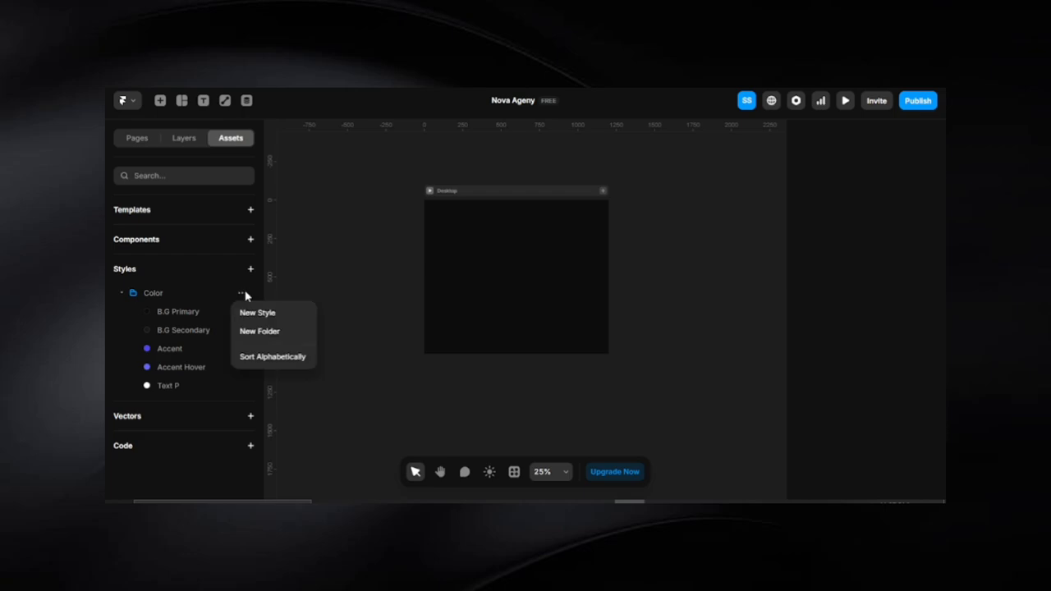
click(260, 313)
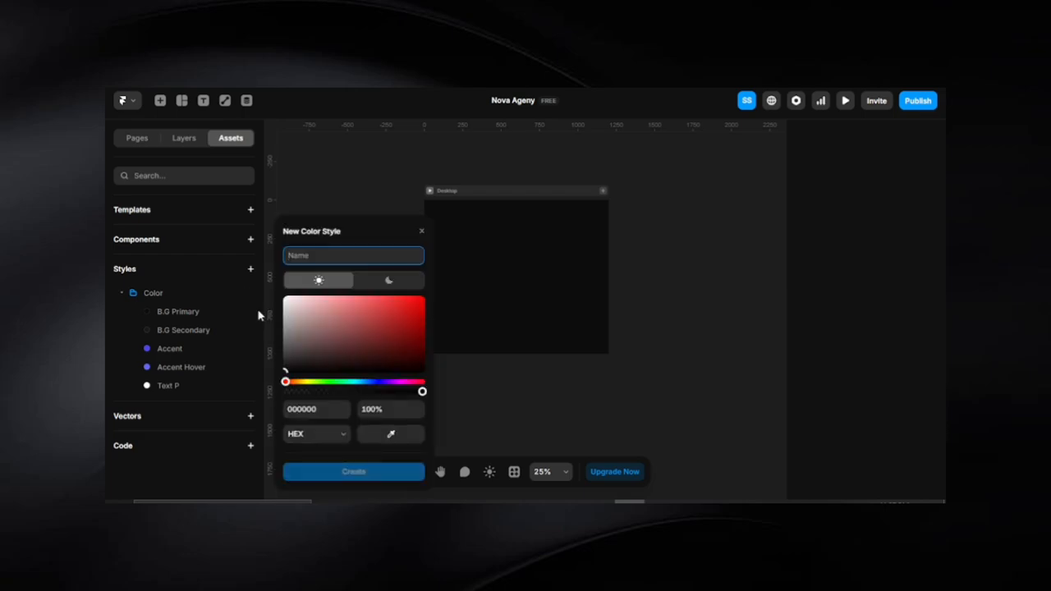
text(Text)
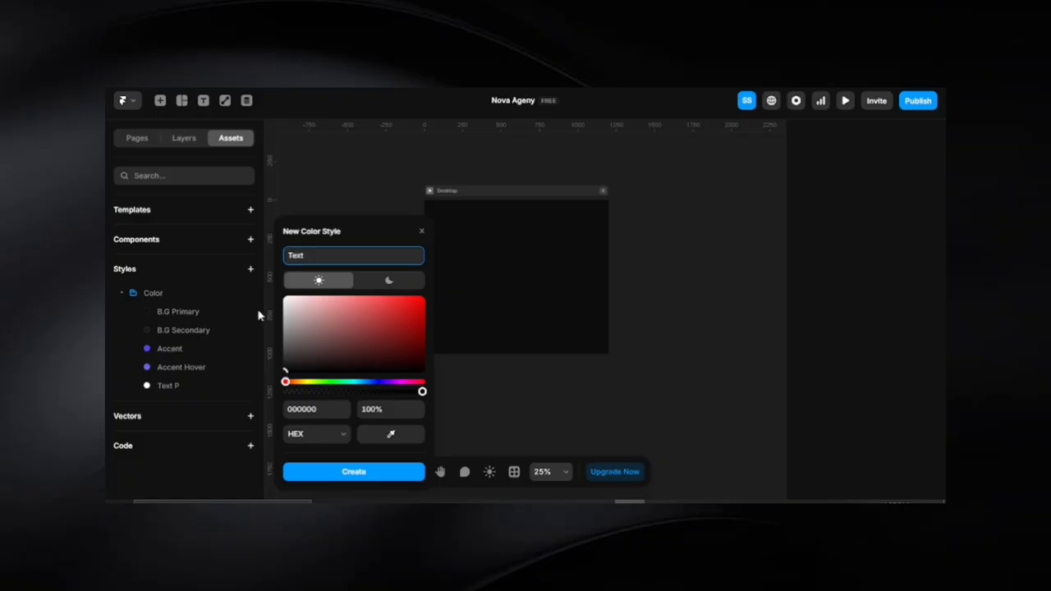
text( Secondary)
click(311, 409)
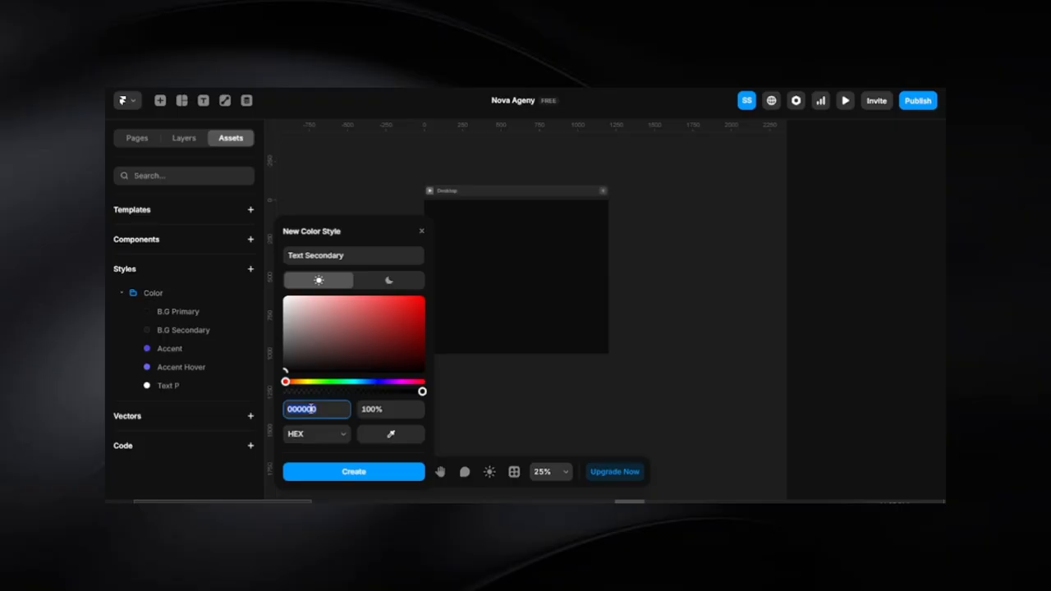
text(a1a1aa)
click(359, 470)
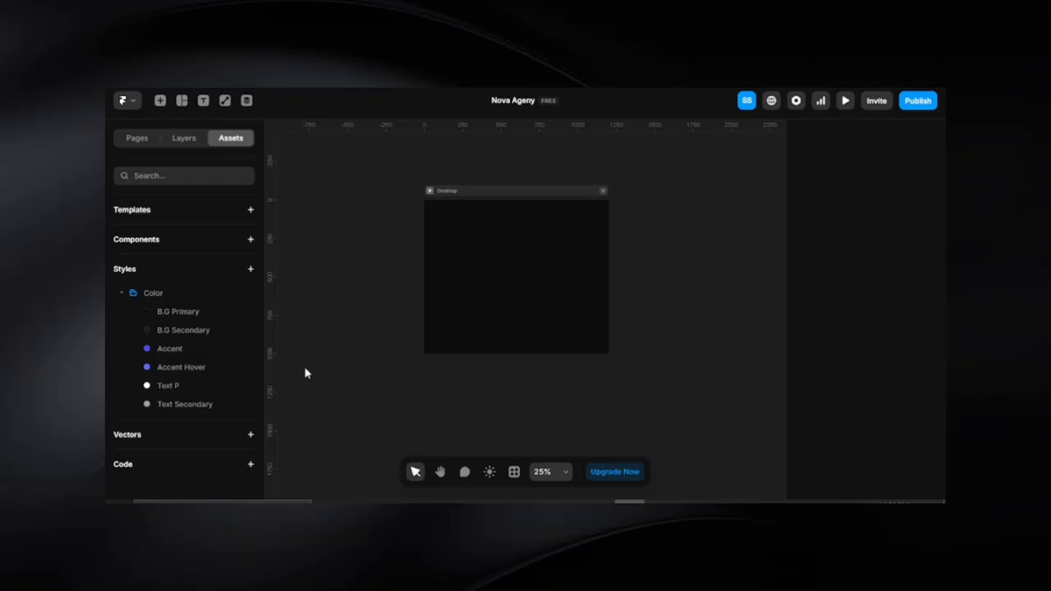
Create a color style named Text La with hex value 71717A in the Color folder.
click(242, 294)
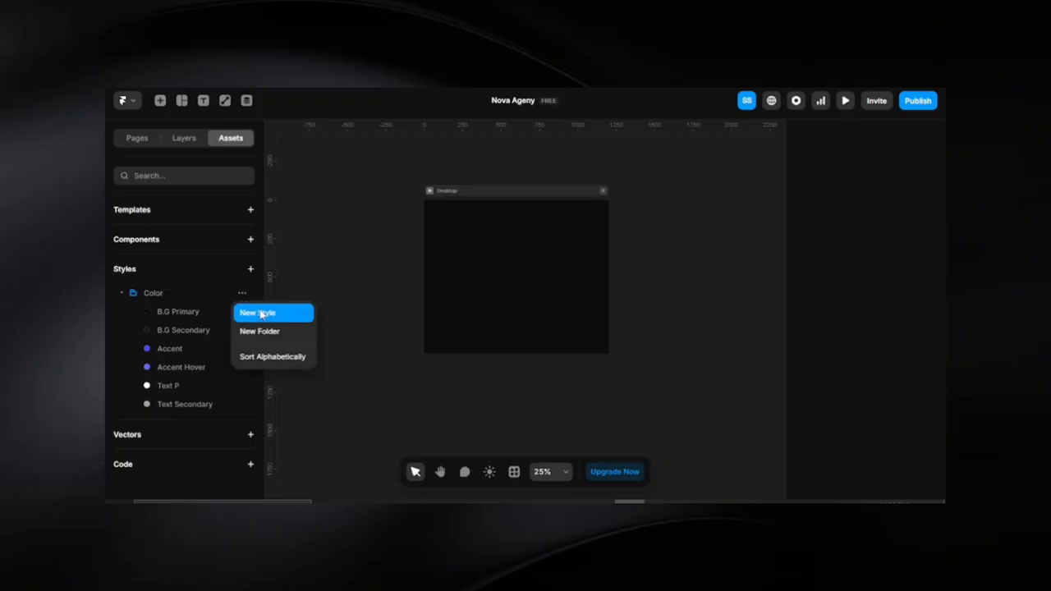
click(261, 312)
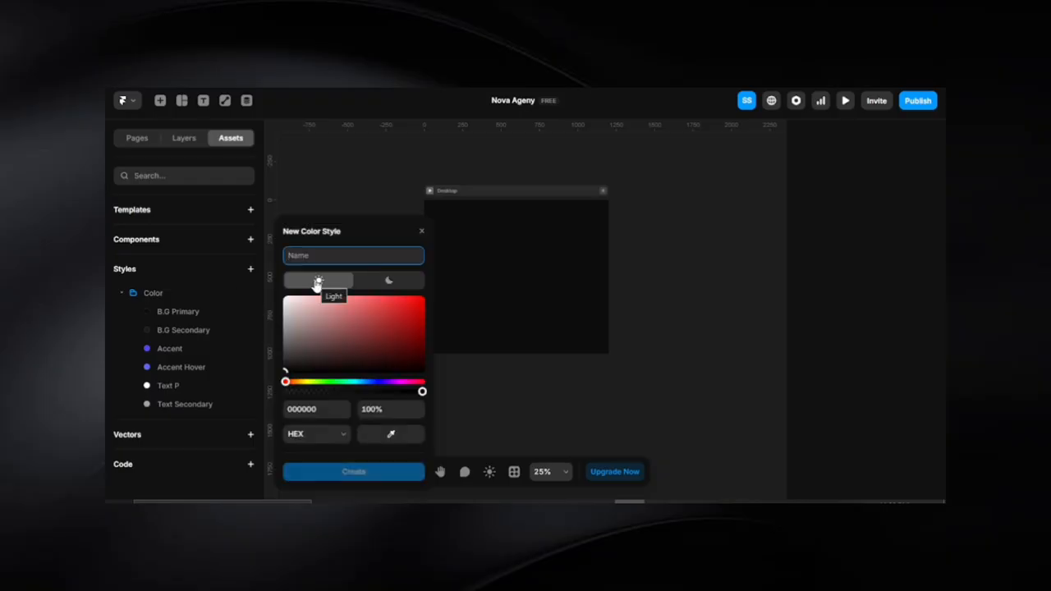
text(Text La)
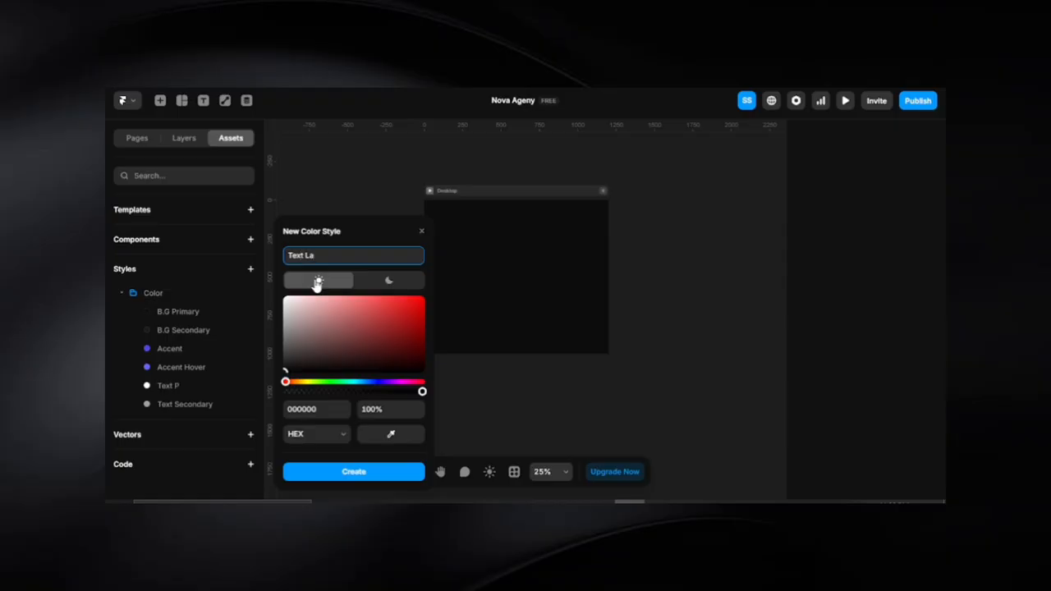
click(312, 408)
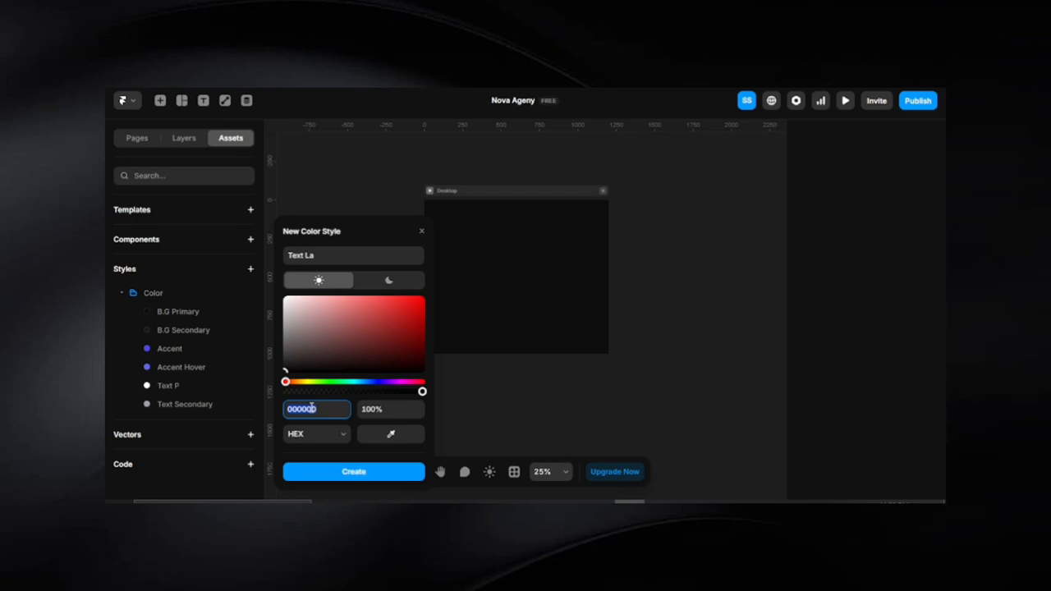
text(71717a)
key(Return)
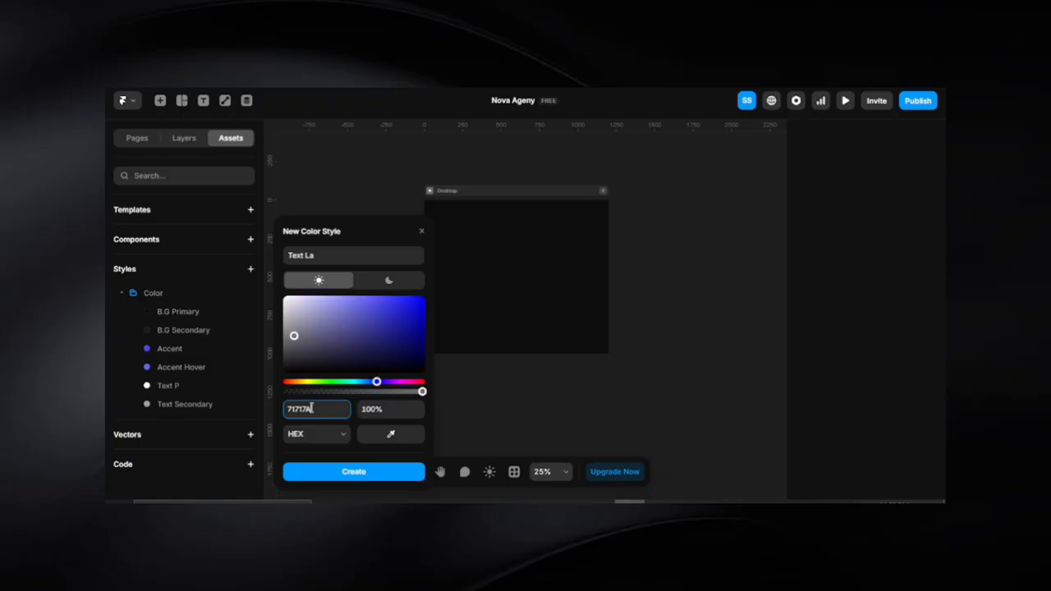
click(362, 474)
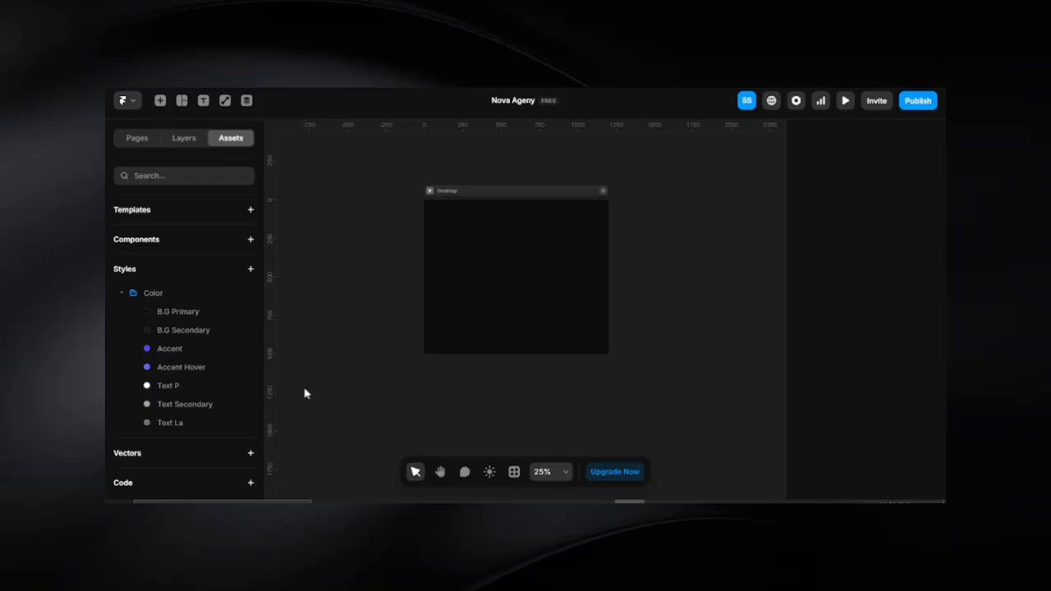
Create a color style named Strock with hex value 27272A in the Color folder.
mouse_move(245, 302)
click(242, 294)
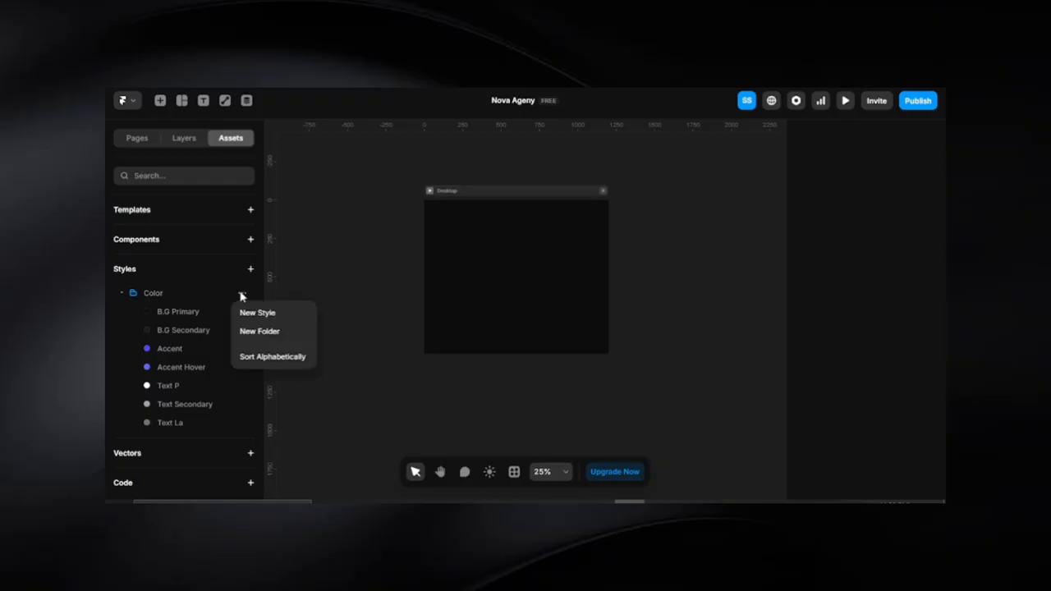
click(260, 312)
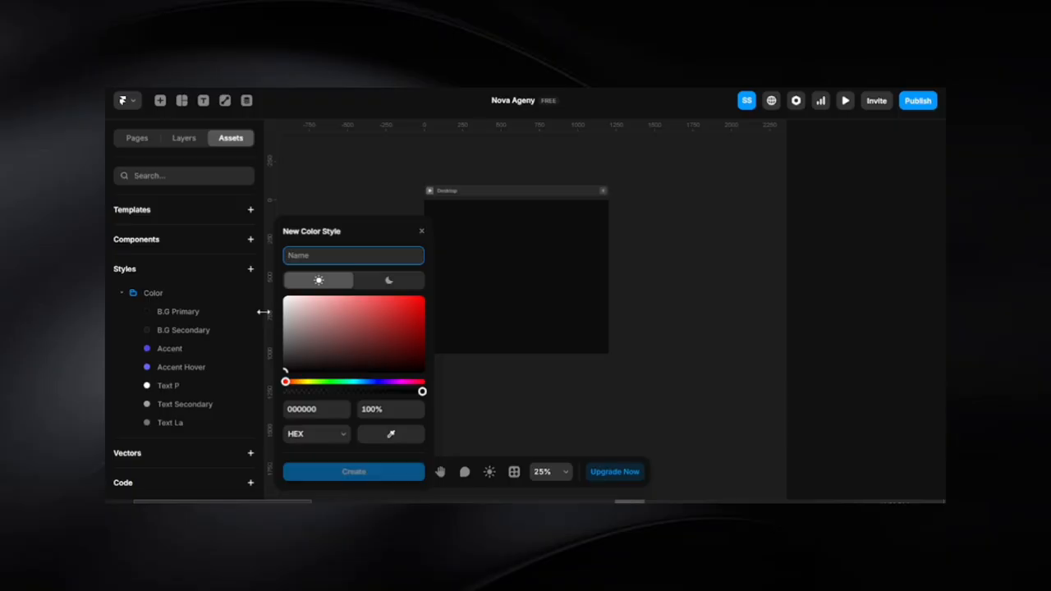
text(Stro)
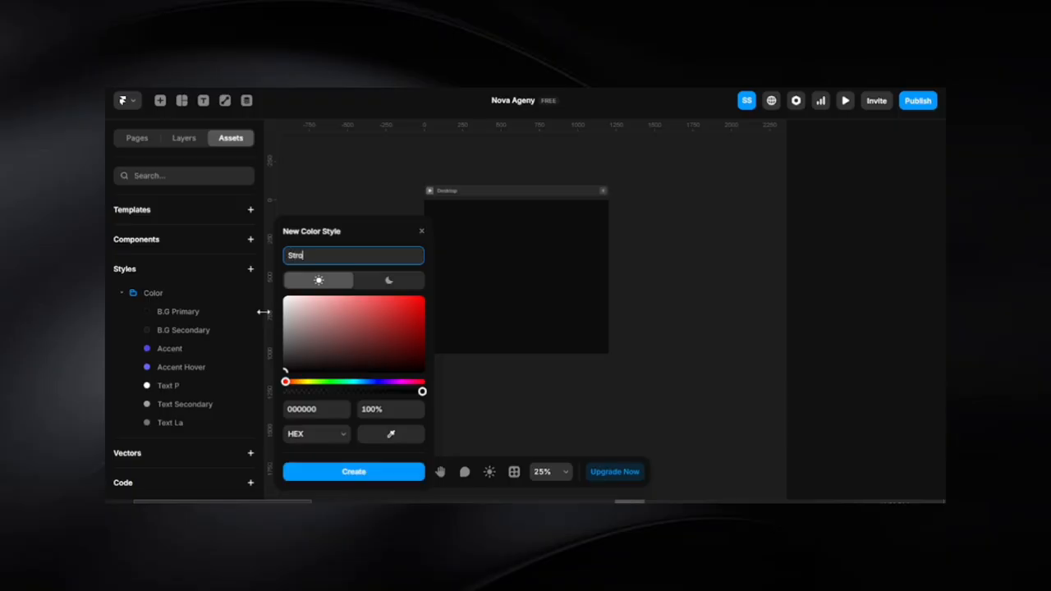
text(ck)
click(305, 408)
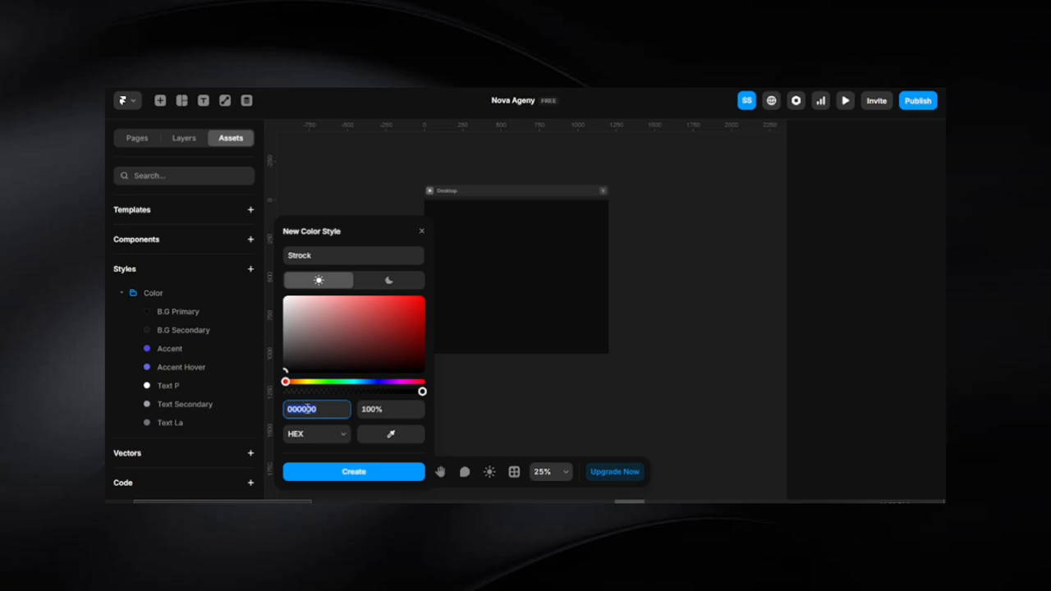
text(27272a)
click(336, 476)
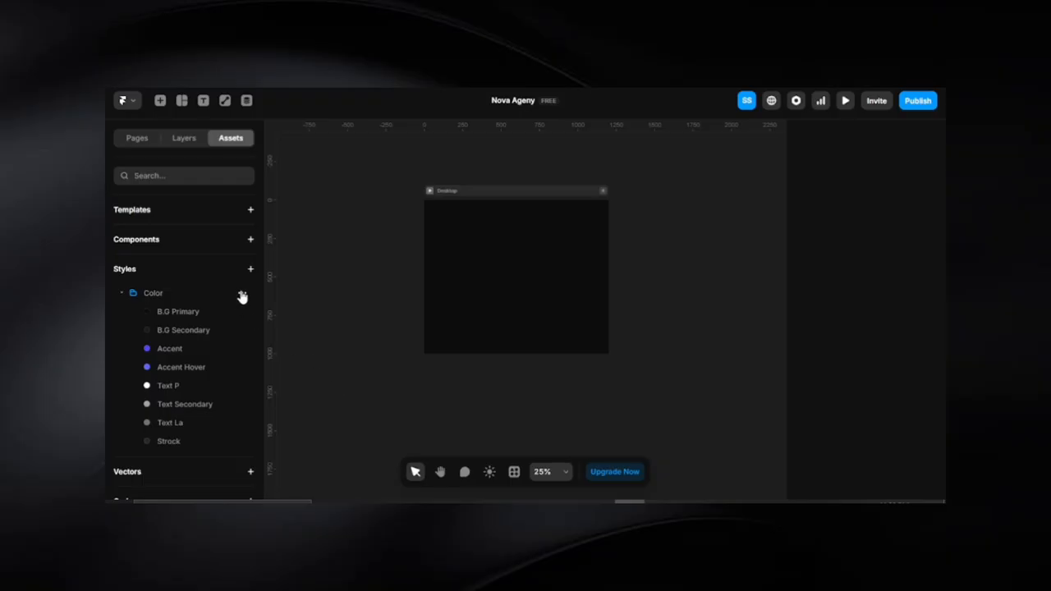
Create a color style named B.G Secondary Hover with hex value 2E2E2E in the Color folder, and collapse the folder.
click(242, 295)
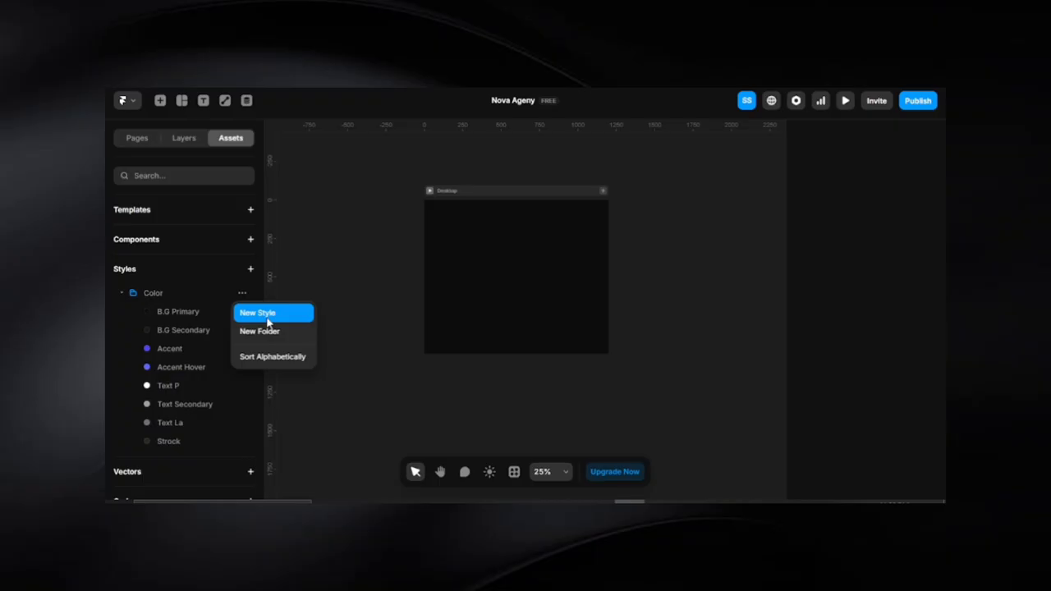
click(267, 315)
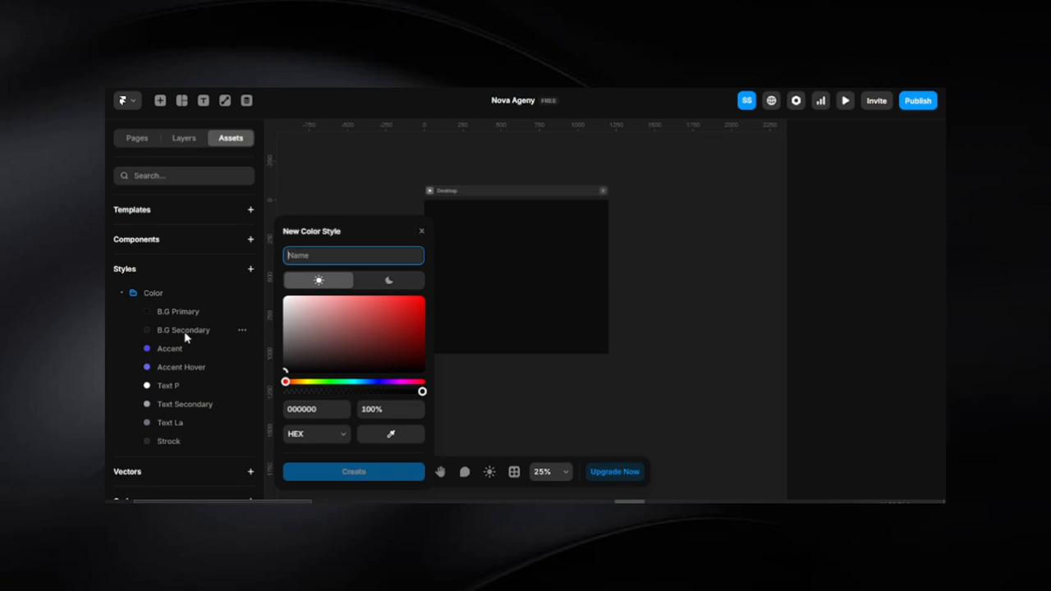
text(B.G)
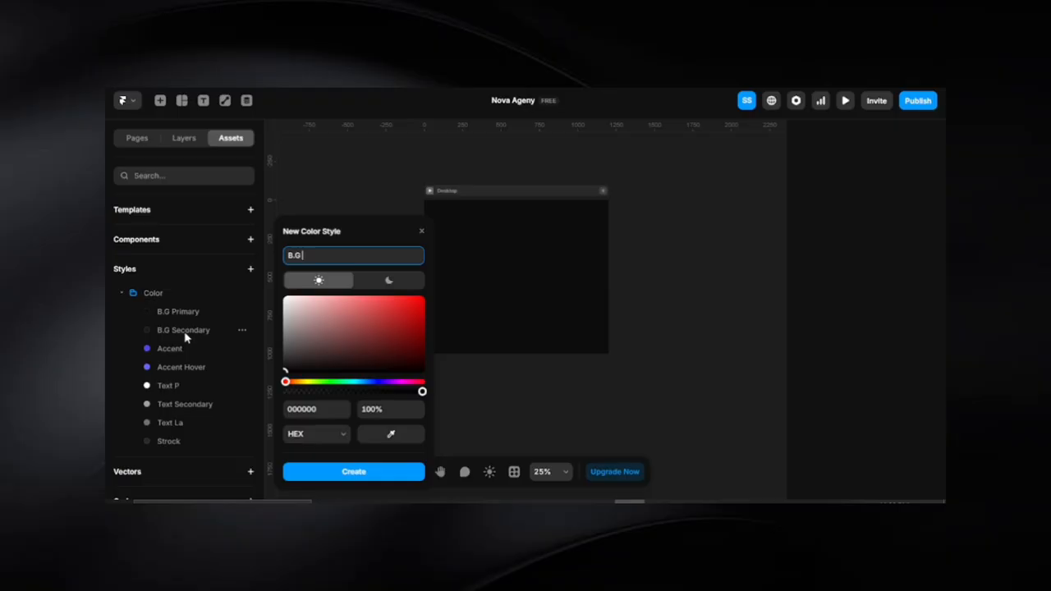
text( S)
key(BackSpace)
text(Sec)
text(con)
key(BackSpace)
key(BackSpace)
key(BackSpace)
key(BackSpace)
text(econdary Hover)
click(318, 409)
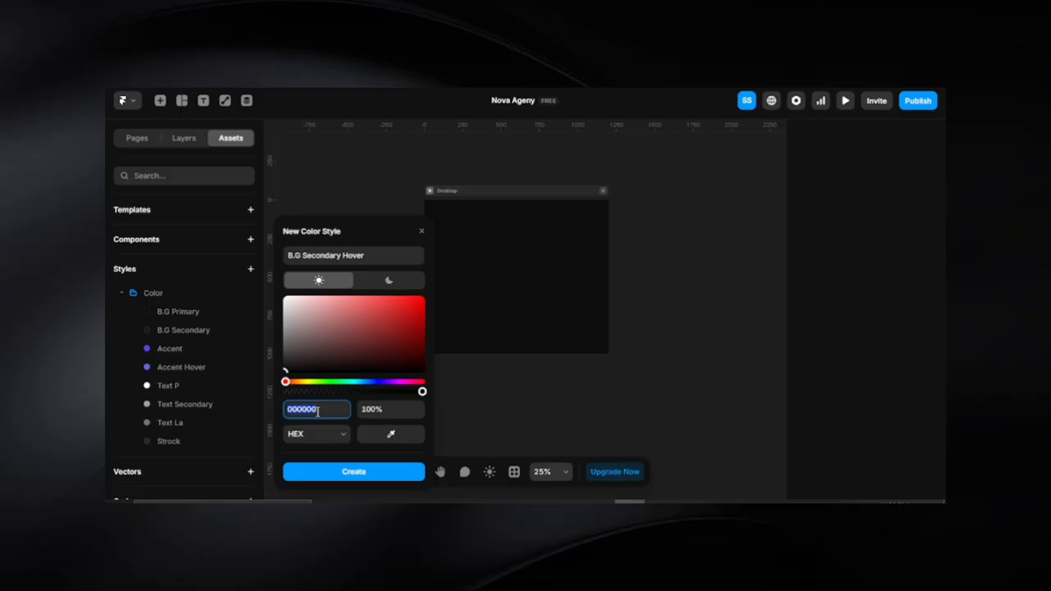
text(2e2e2e)
key(Return)
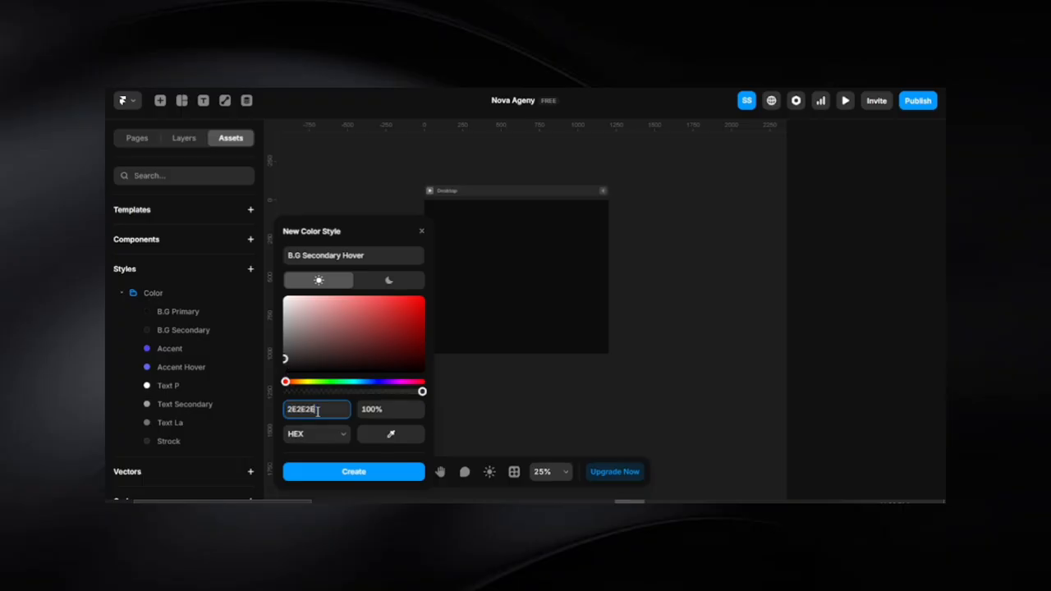
click(351, 472)
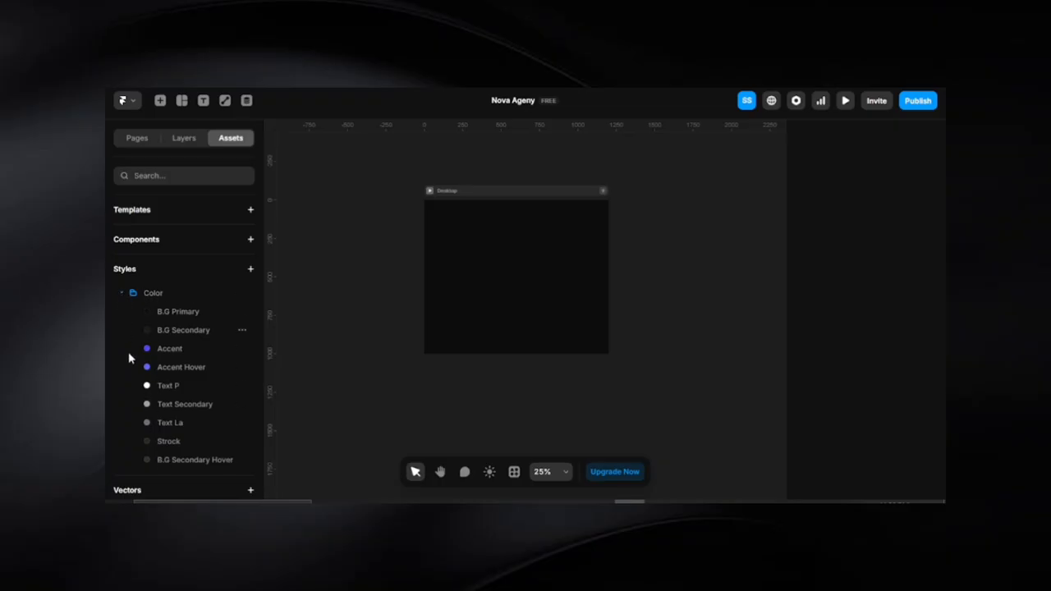
click(124, 294)
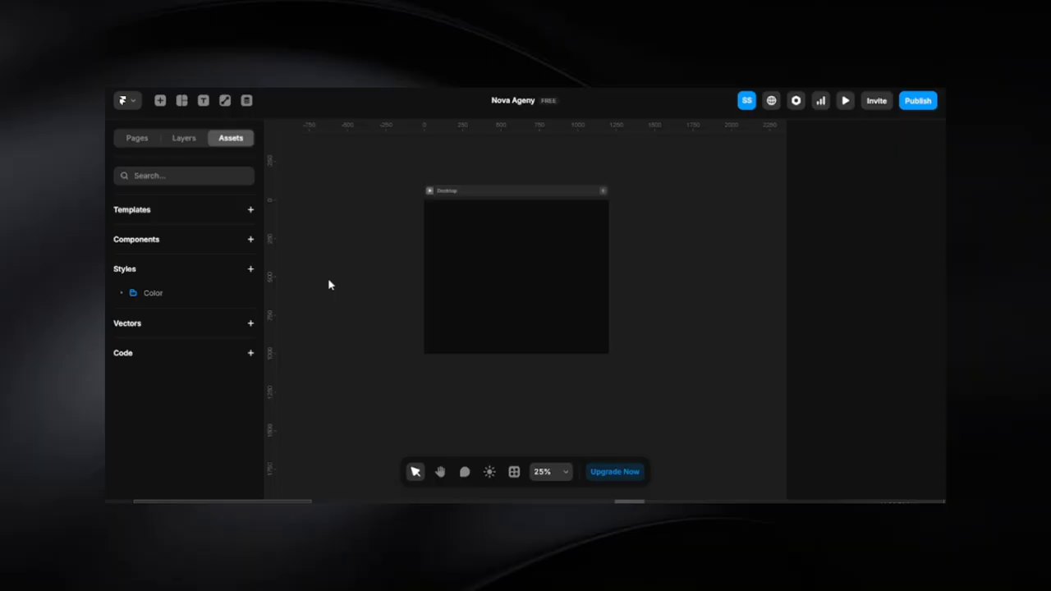
Add a Heading 1 text style to the project styles, keeping its default name.
click(251, 271)
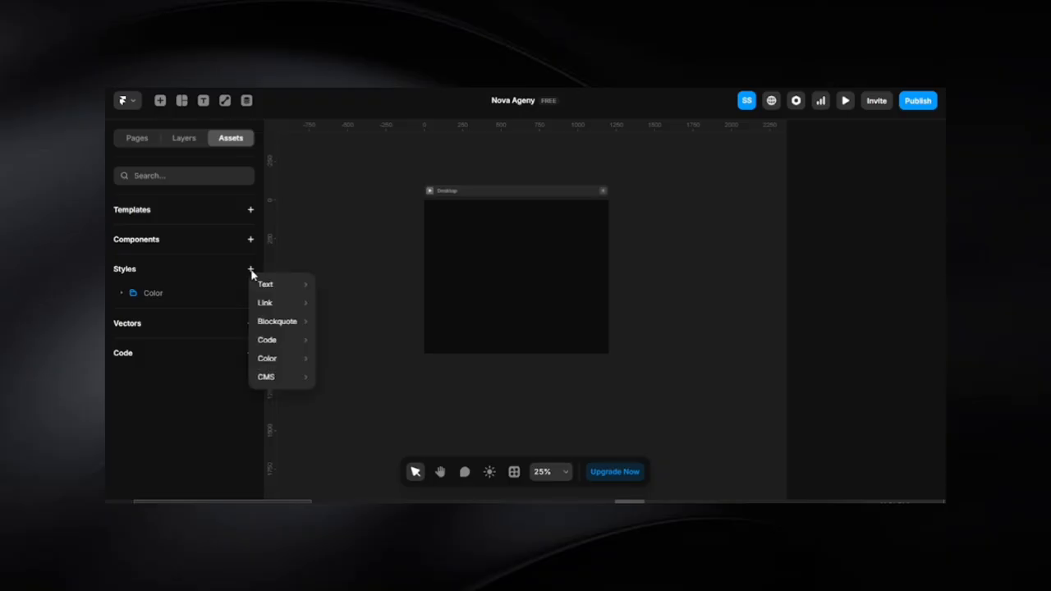
click(313, 251)
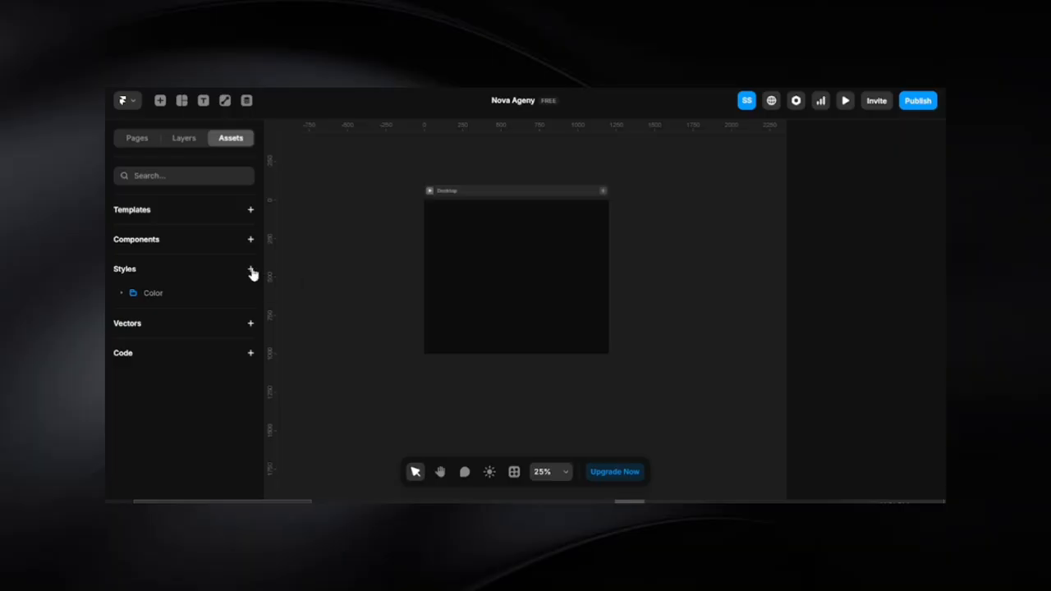
click(251, 271)
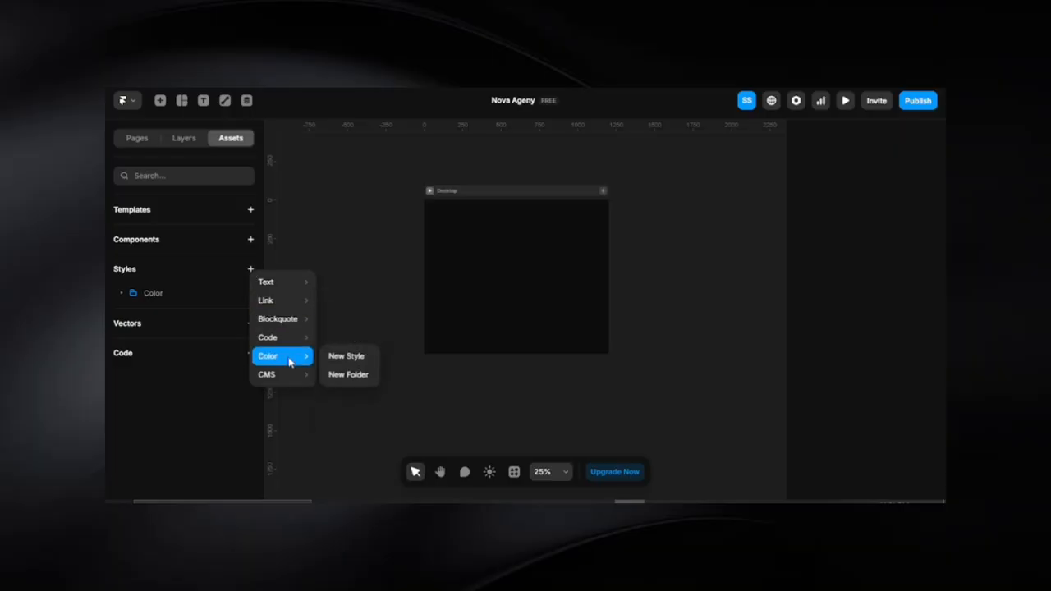
mouse_move(289, 287)
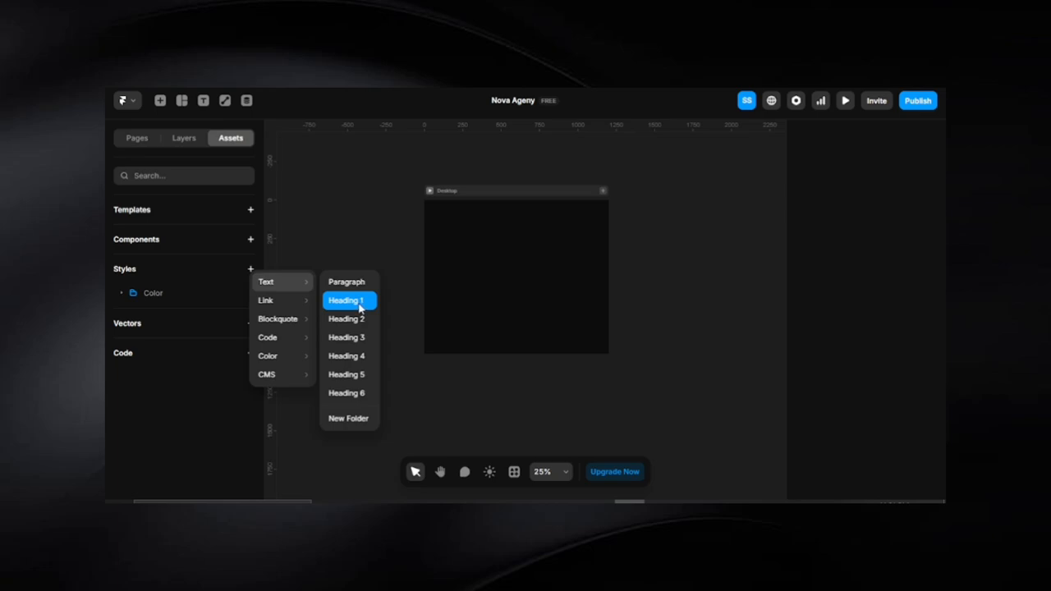
click(355, 307)
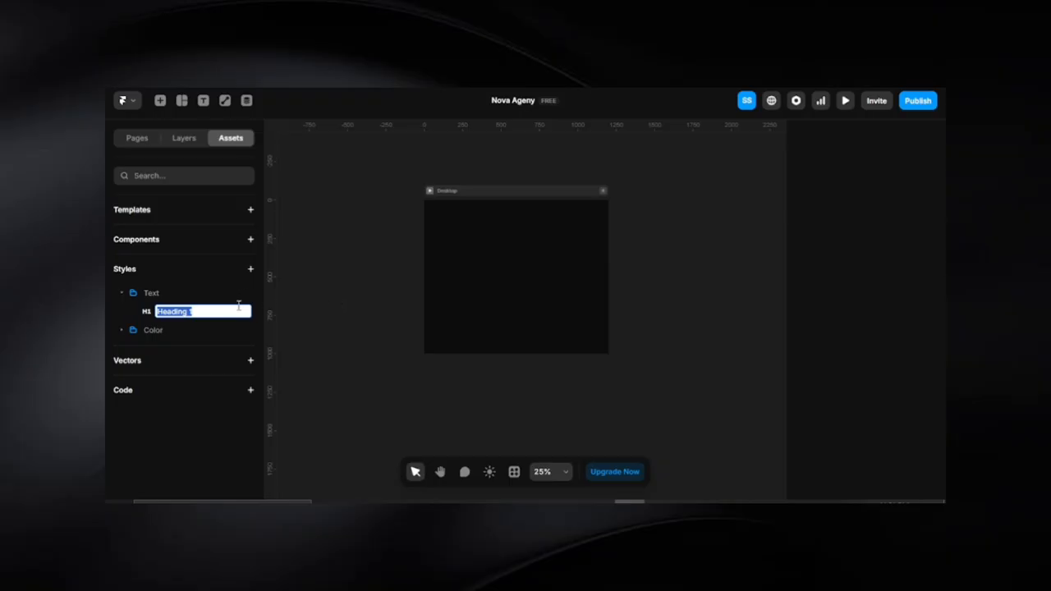
click(311, 311)
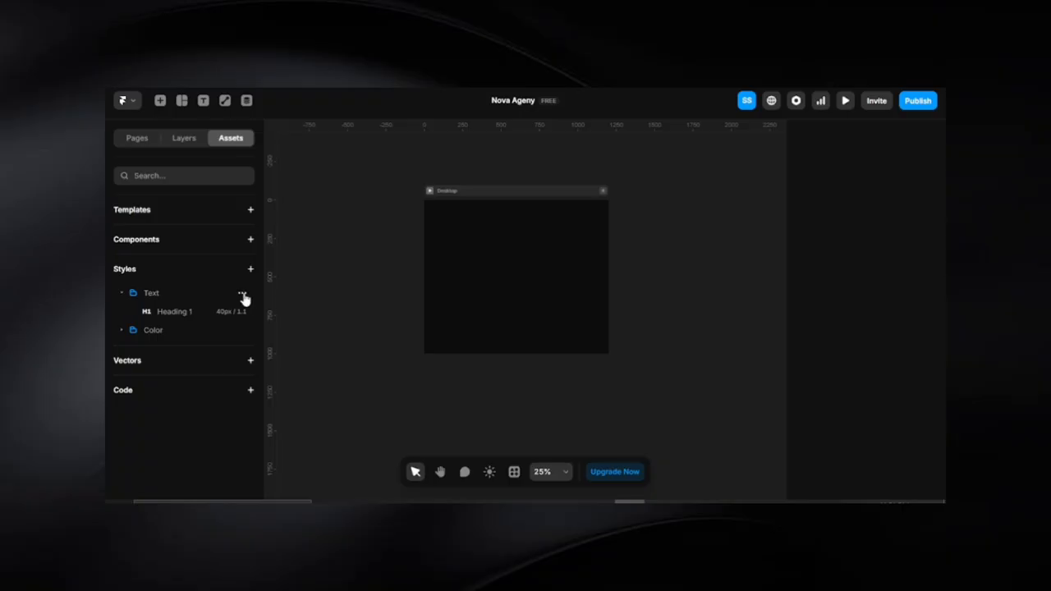
Add Heading 2, Heading 3, Heading 4 and Heading 5 styles to the Text folder.
click(243, 295)
mouse_move(274, 310)
click(361, 350)
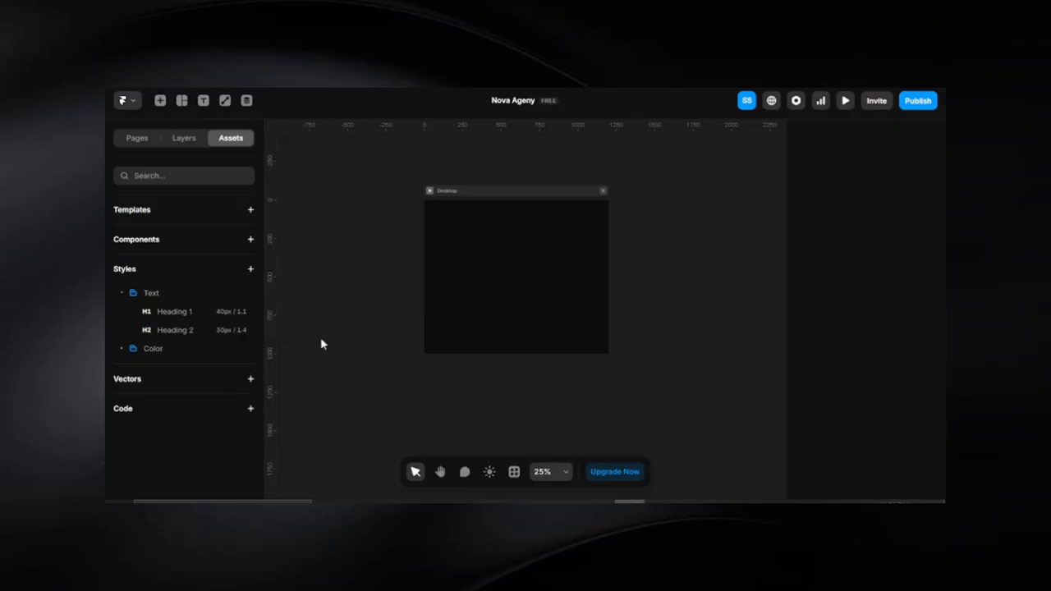
click(242, 293)
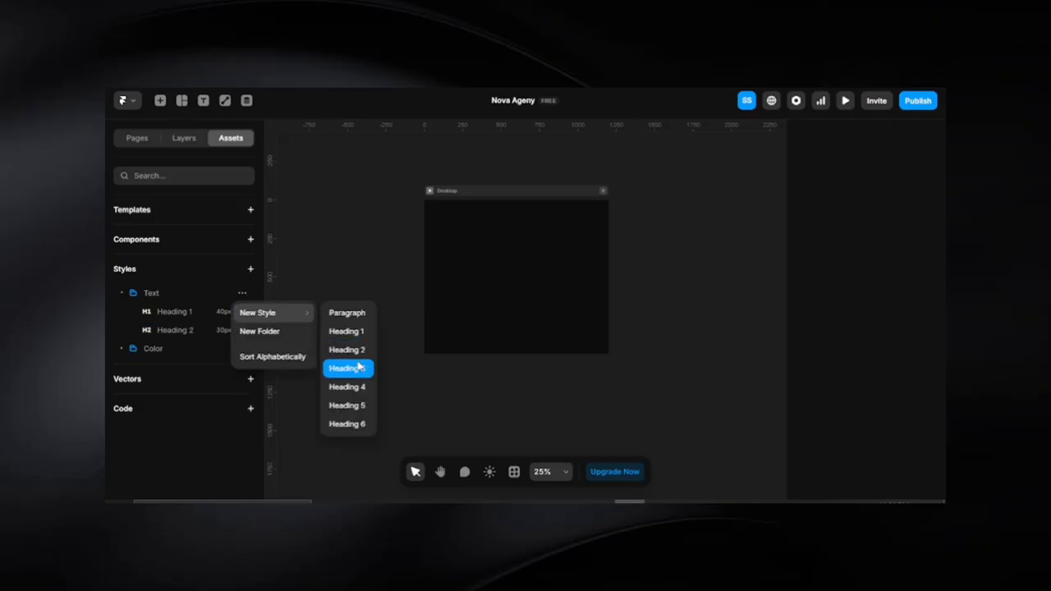
click(359, 367)
click(241, 296)
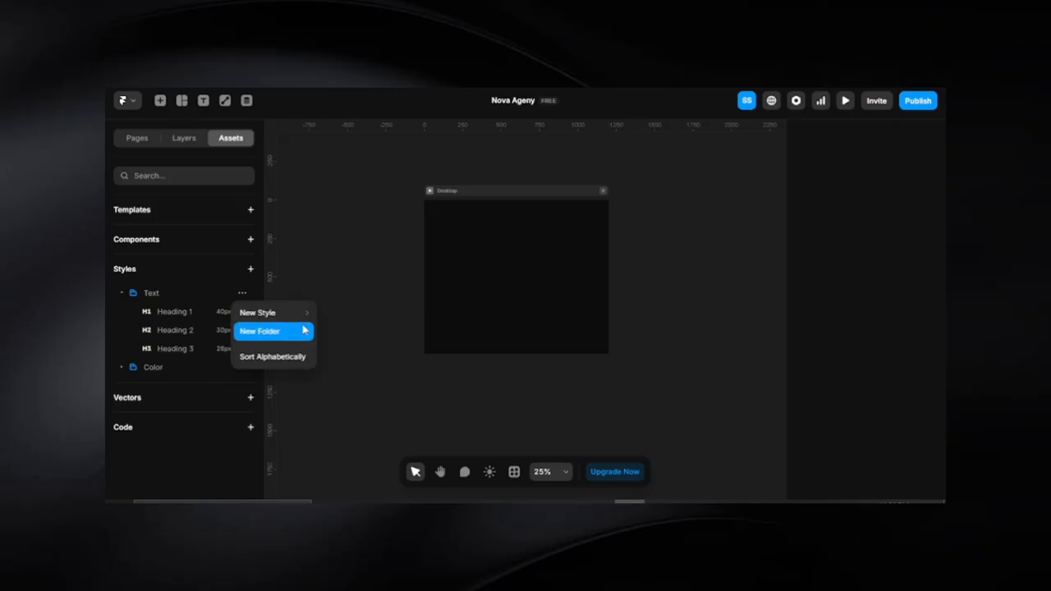
mouse_move(308, 312)
click(363, 385)
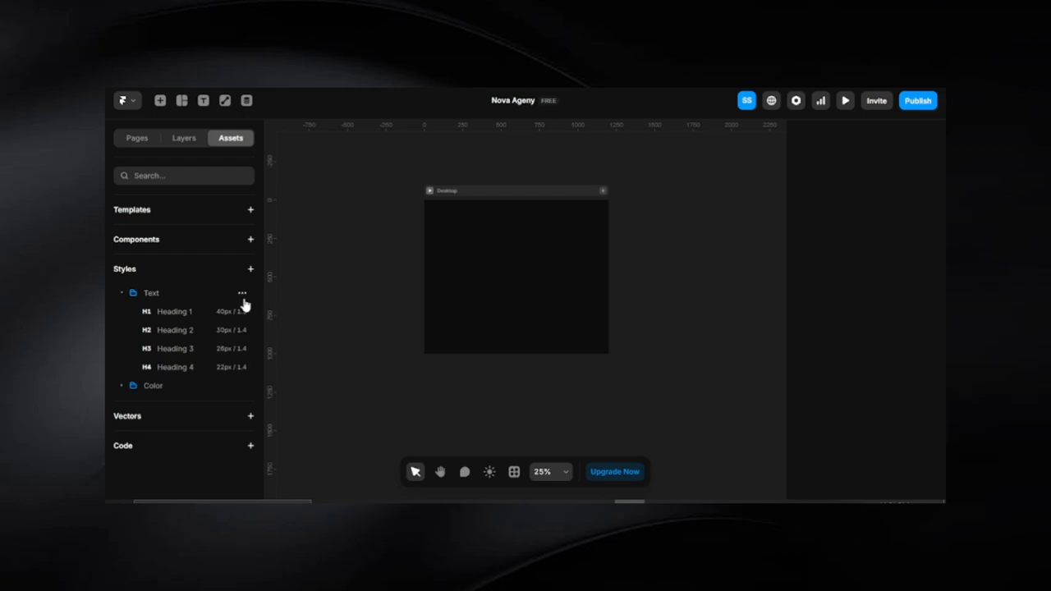
click(242, 294)
mouse_move(271, 317)
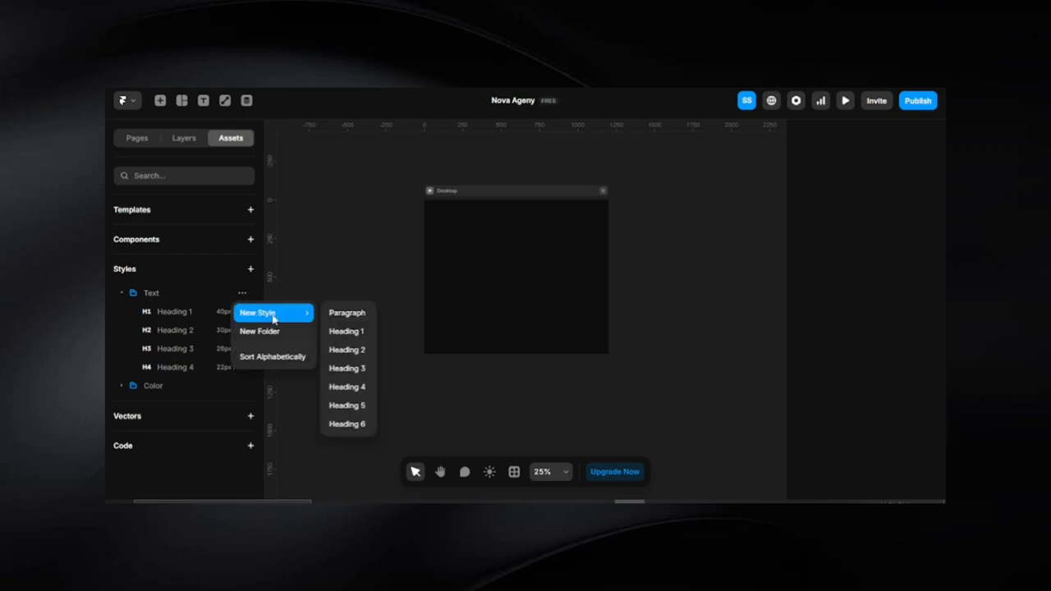
click(366, 414)
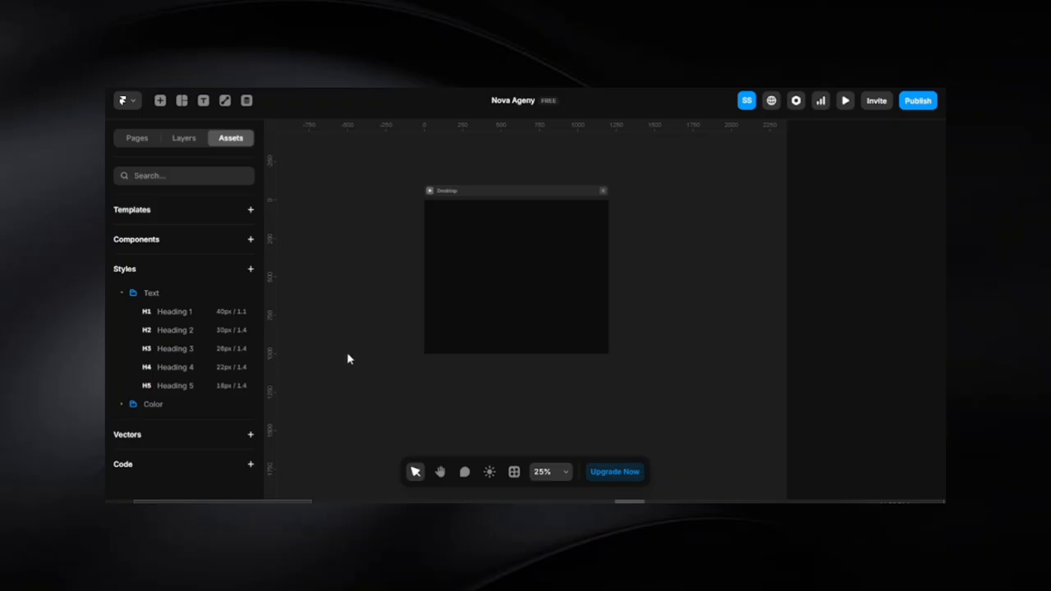
Create a subfolder named Heading inside the Text styles folder.
click(242, 295)
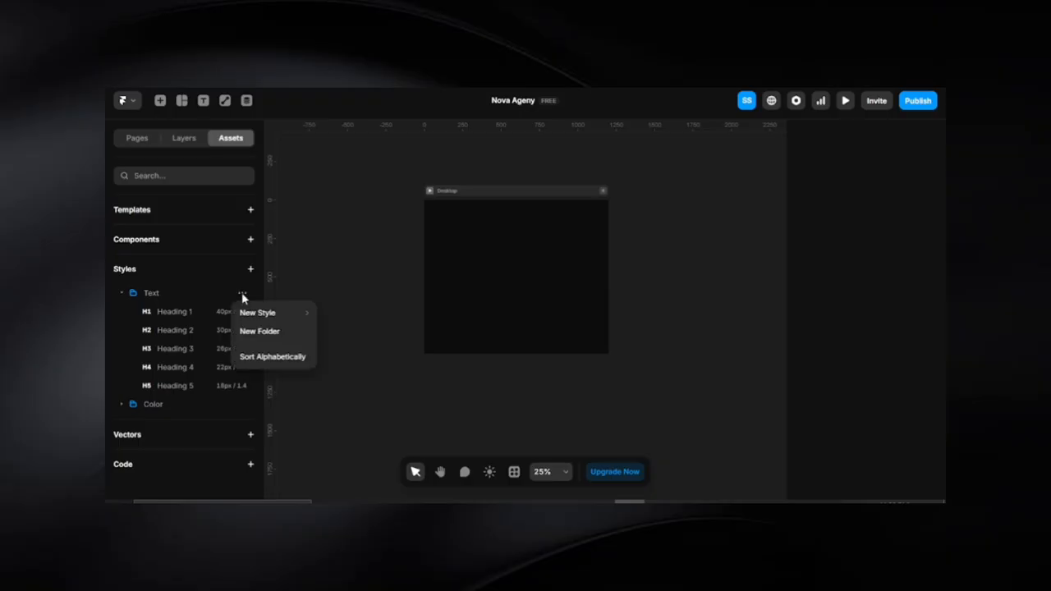
click(269, 338)
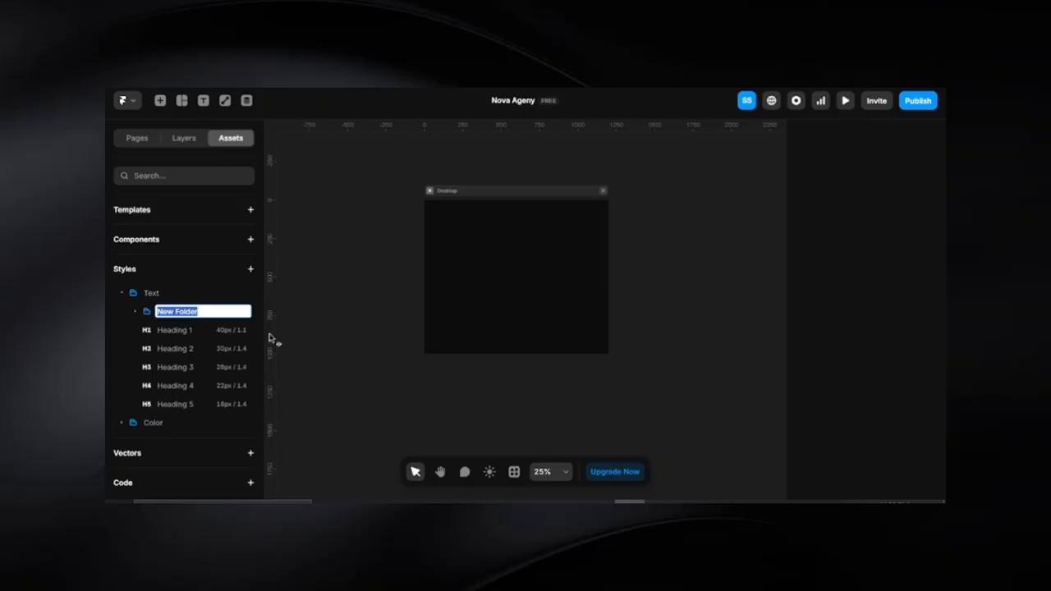
text(Heading)
key(Return)
Move the Heading 1 to Heading 5 styles into the Heading folder in order, and collapse the folder.
mouse_move(161, 334)
mouse_down()
mouse_move(167, 313)
mouse_move(172, 320)
mouse_up()
drag(173, 369, 173, 313)
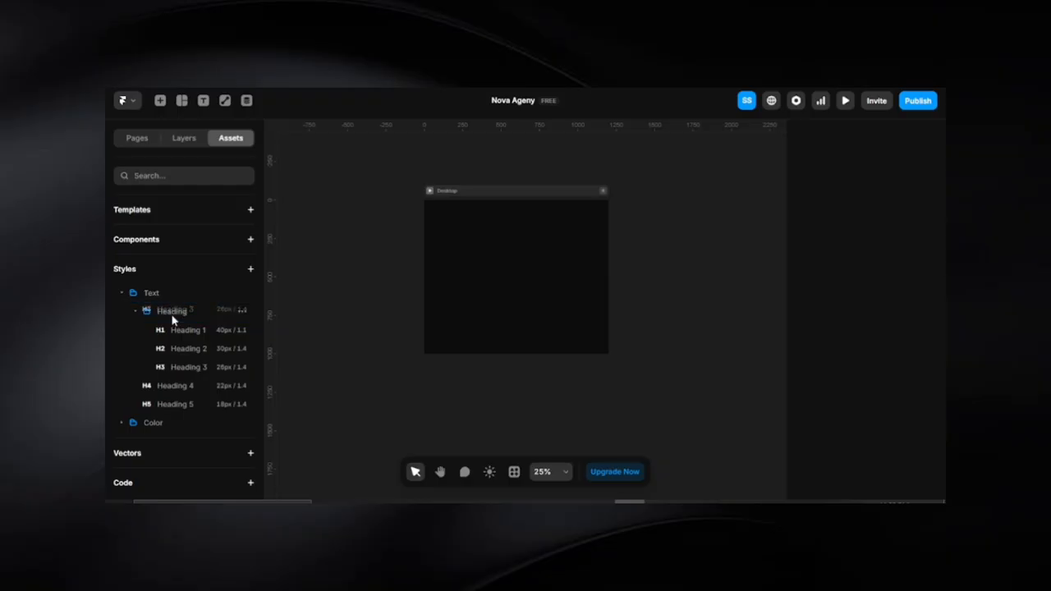
drag(173, 380, 173, 315)
drag(171, 403, 174, 322)
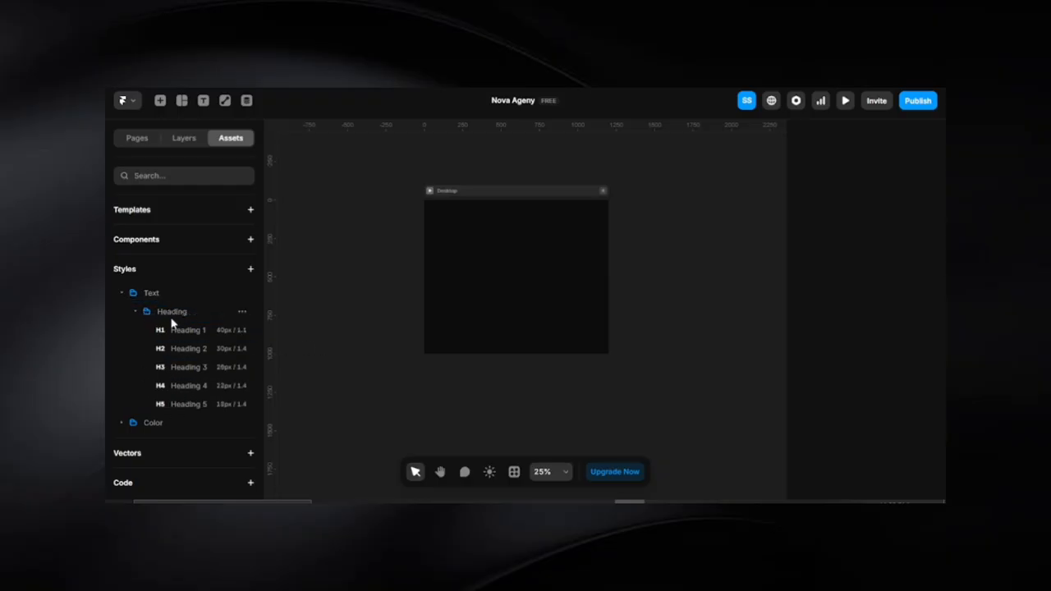
click(136, 313)
click(136, 313)
click(136, 314)
click(135, 314)
click(135, 313)
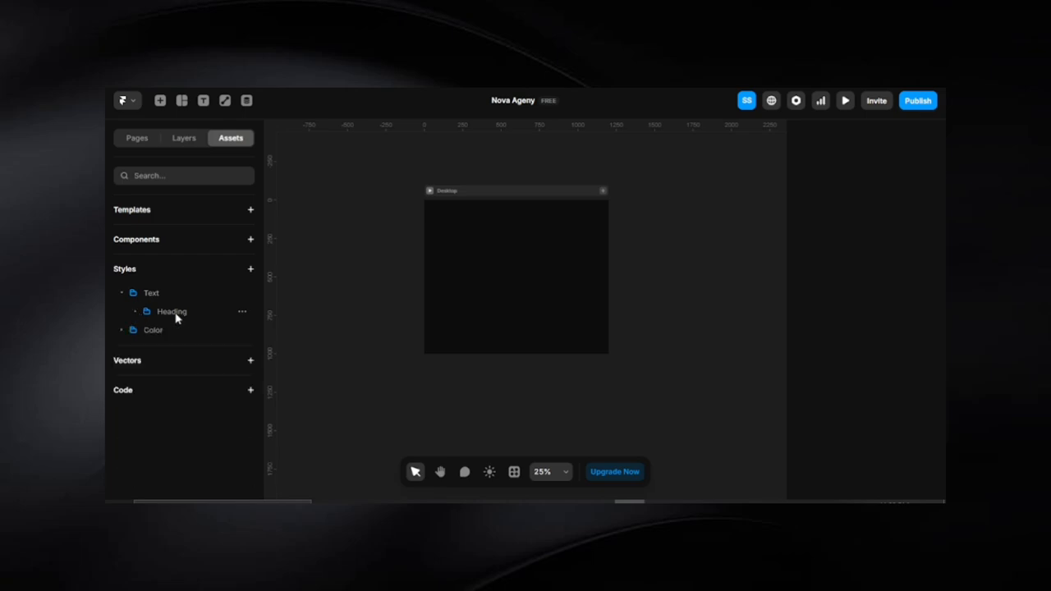
Create a subfolder named Body inside the Text styles folder.
click(241, 295)
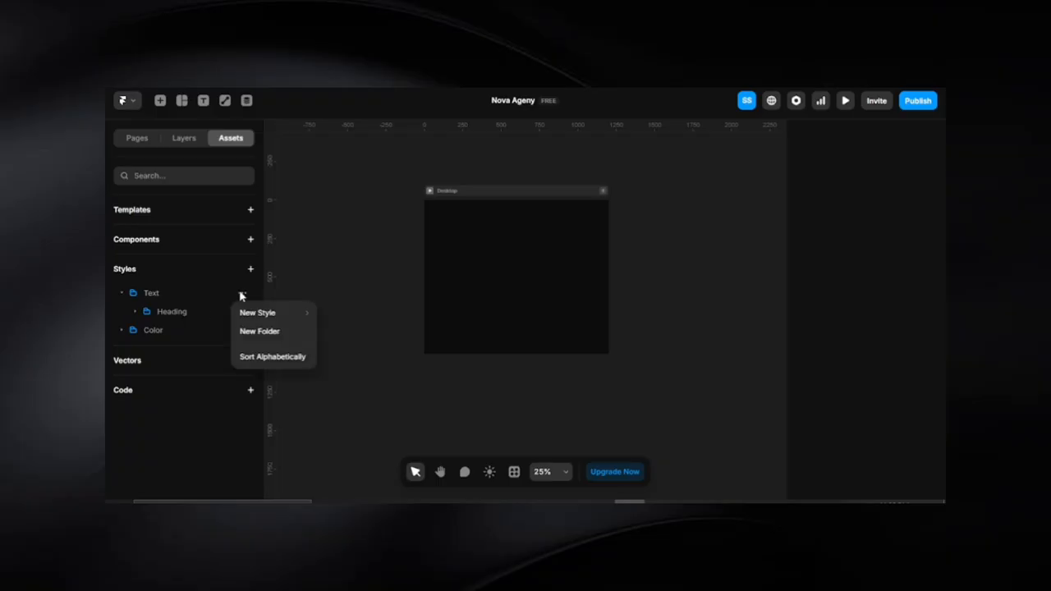
click(262, 332)
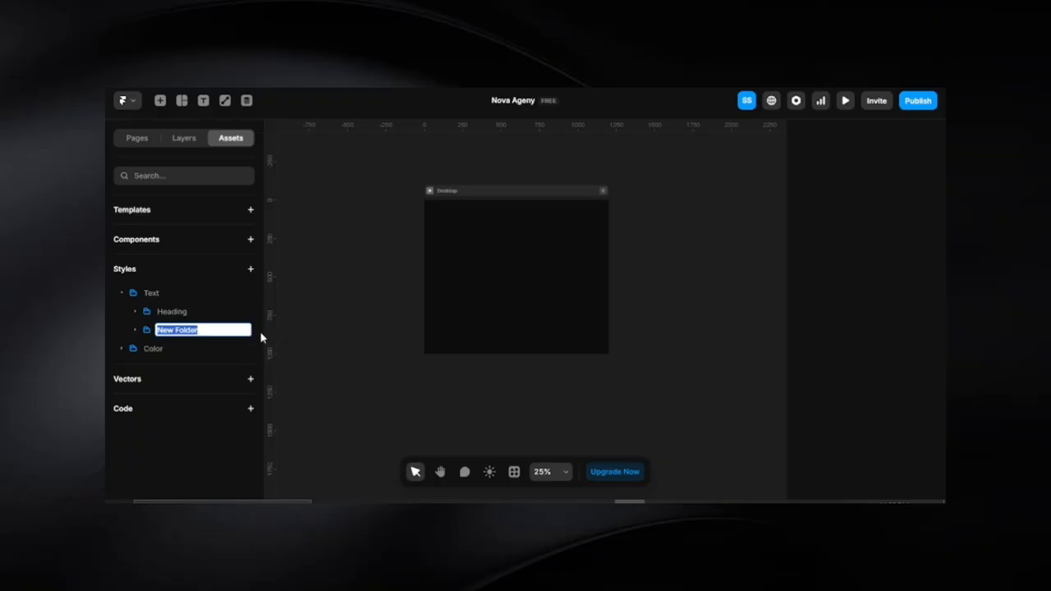
text(Body)
key(Return)
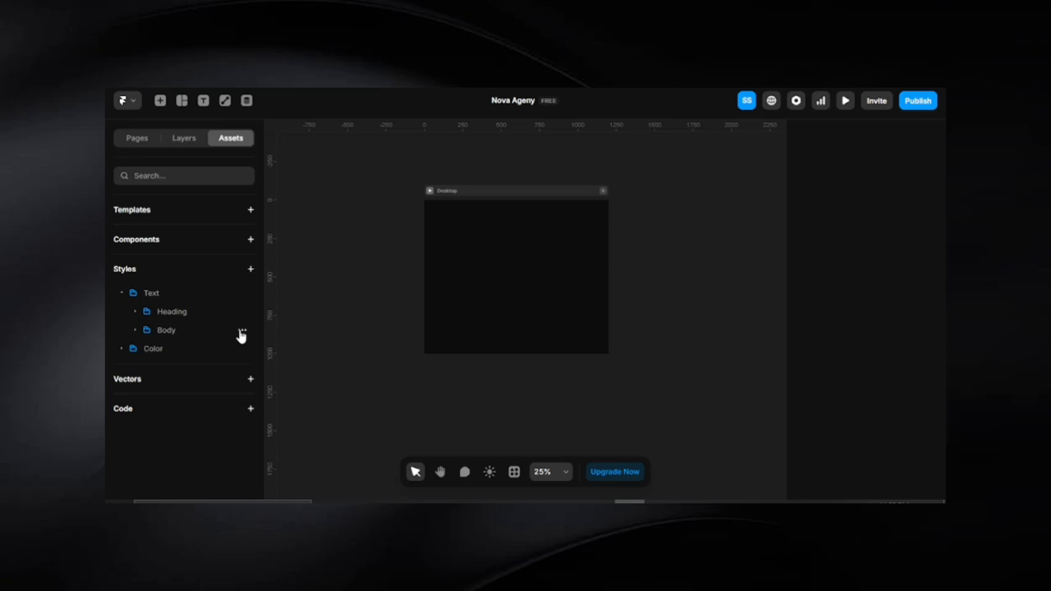
Add three paragraph styles to the Body folder, keeping their default names.
click(242, 335)
mouse_move(276, 349)
click(337, 351)
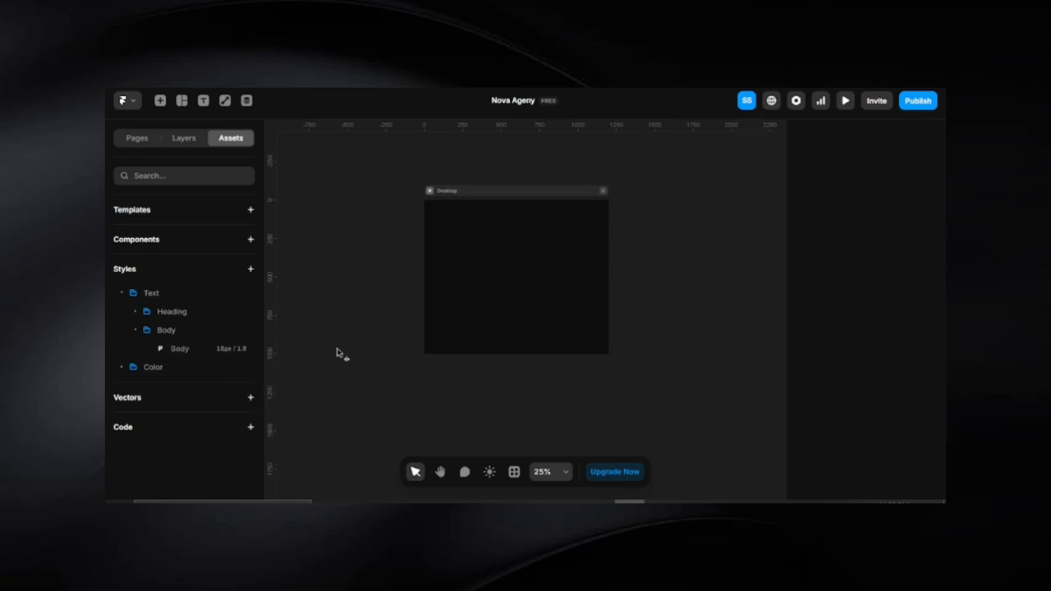
click(241, 329)
mouse_move(277, 349)
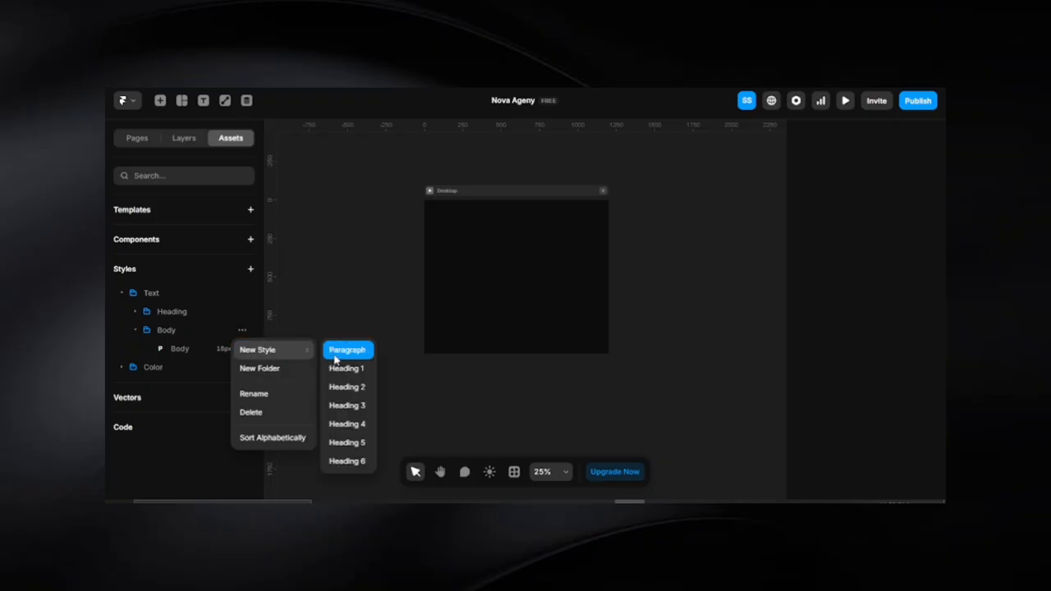
click(338, 351)
click(241, 332)
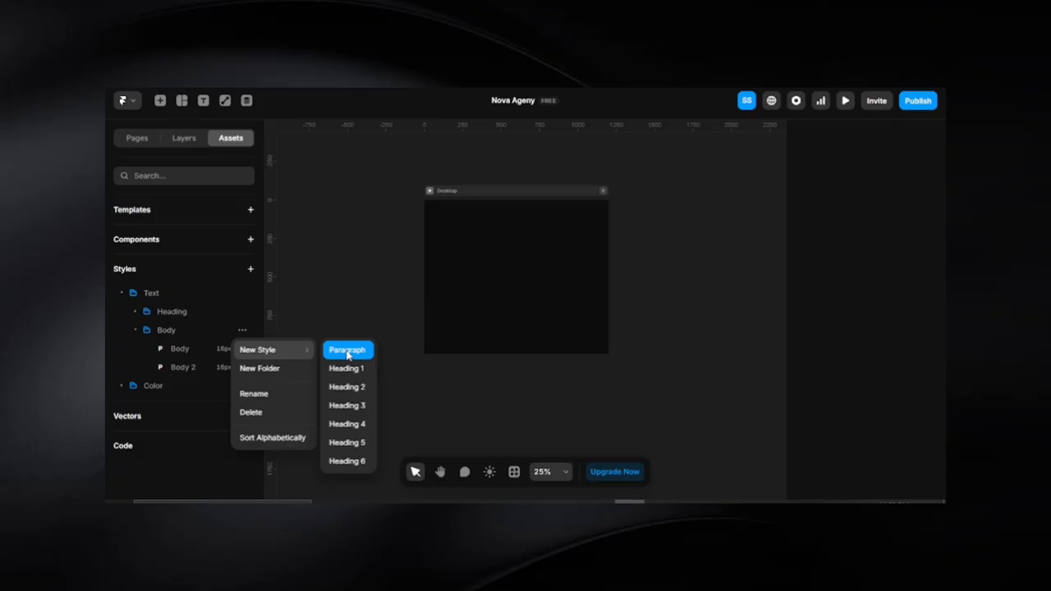
click(348, 351)
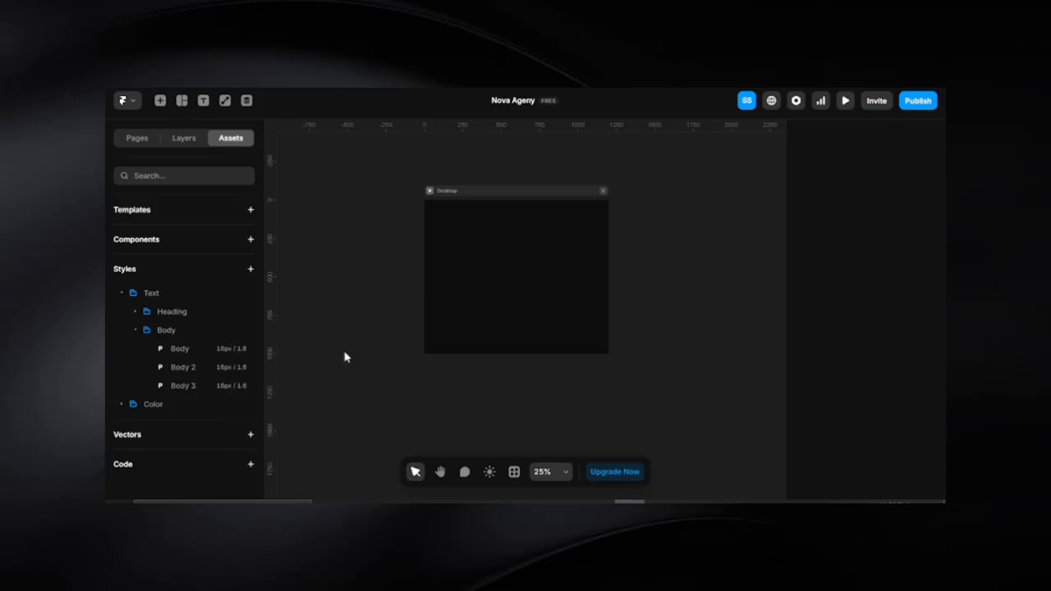
Expand the Heading folder and set the Heading 1 style's font to Satoshi.
click(136, 313)
click(188, 331)
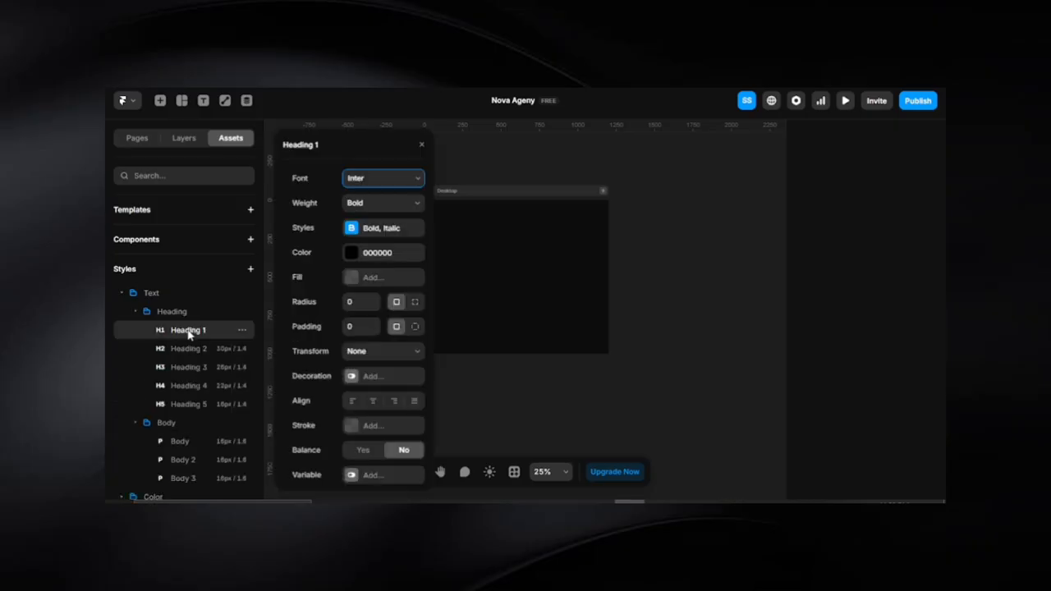
click(369, 187)
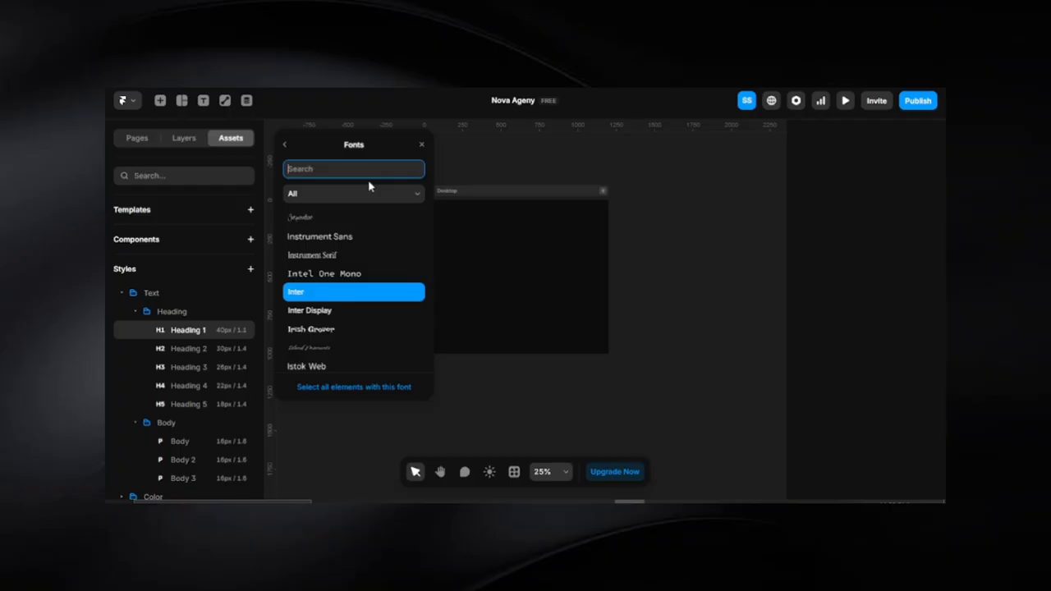
text(Sato)
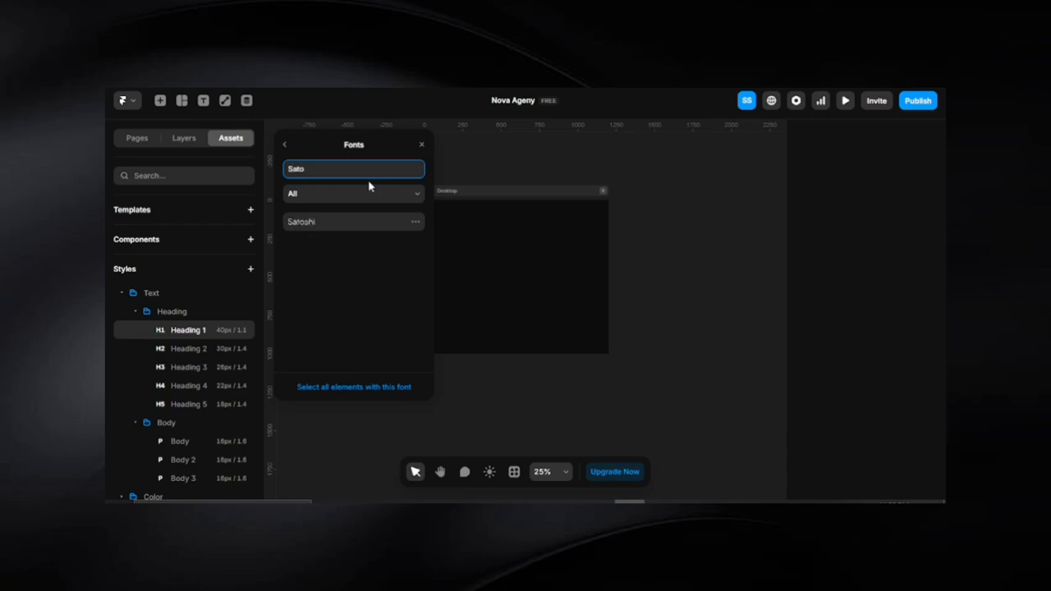
key(Down)
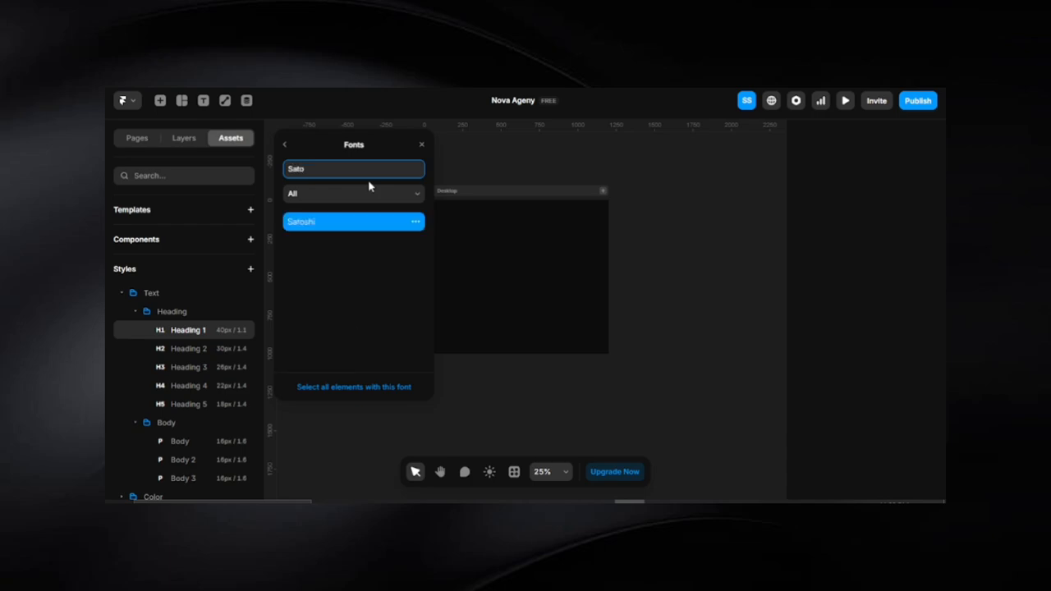
click(344, 227)
click(286, 145)
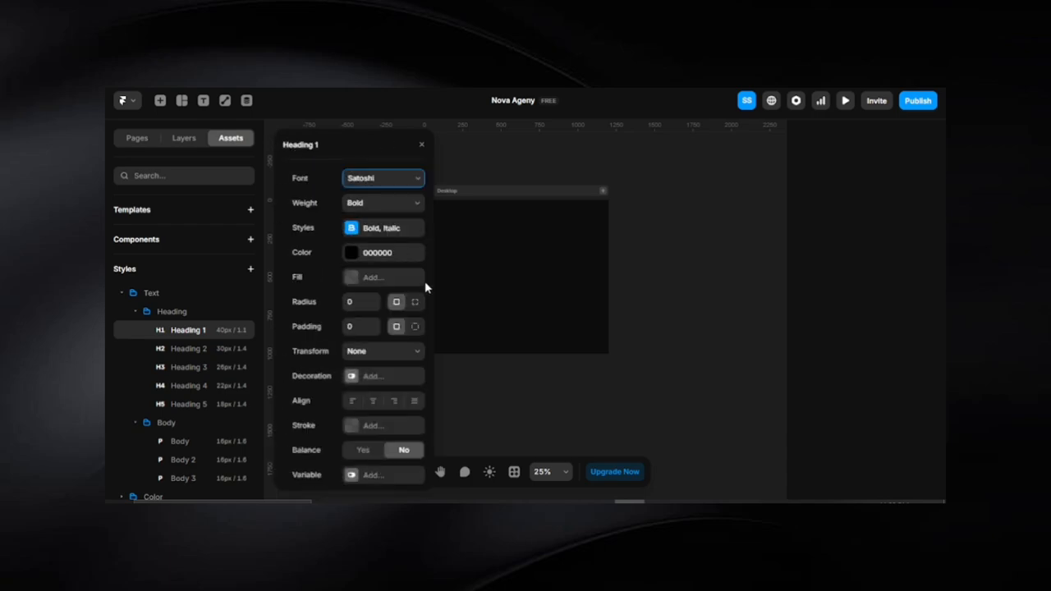
Give the Heading 1 style the Bold weight and the Text P color style.
click(399, 205)
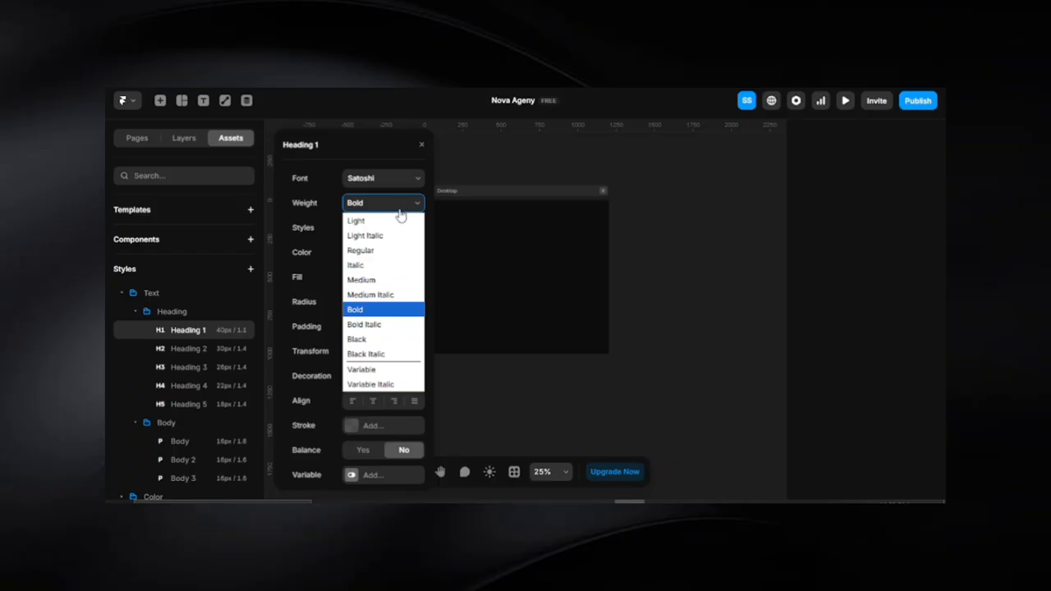
click(392, 311)
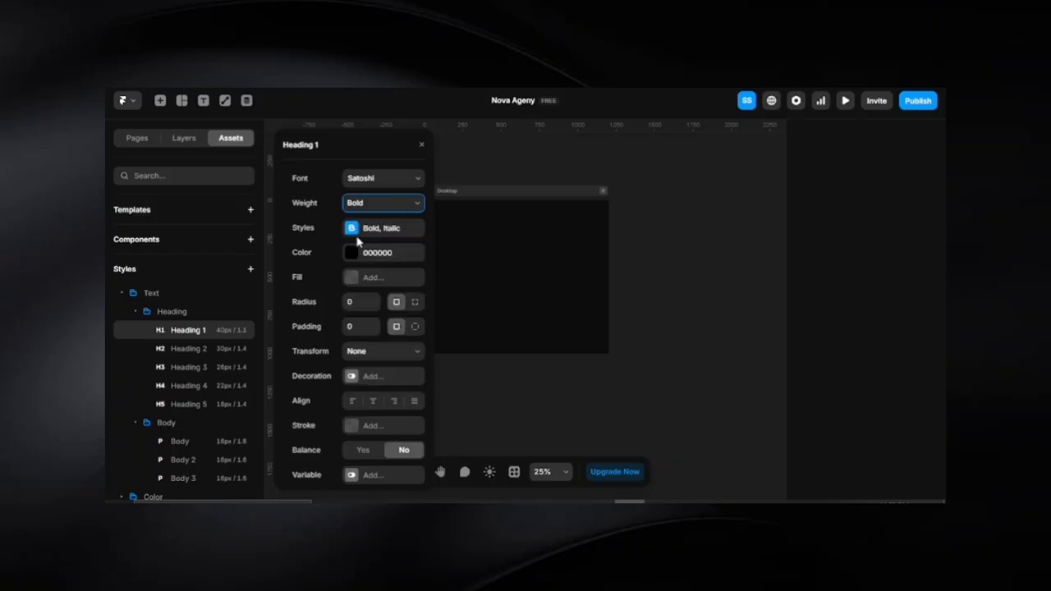
click(358, 253)
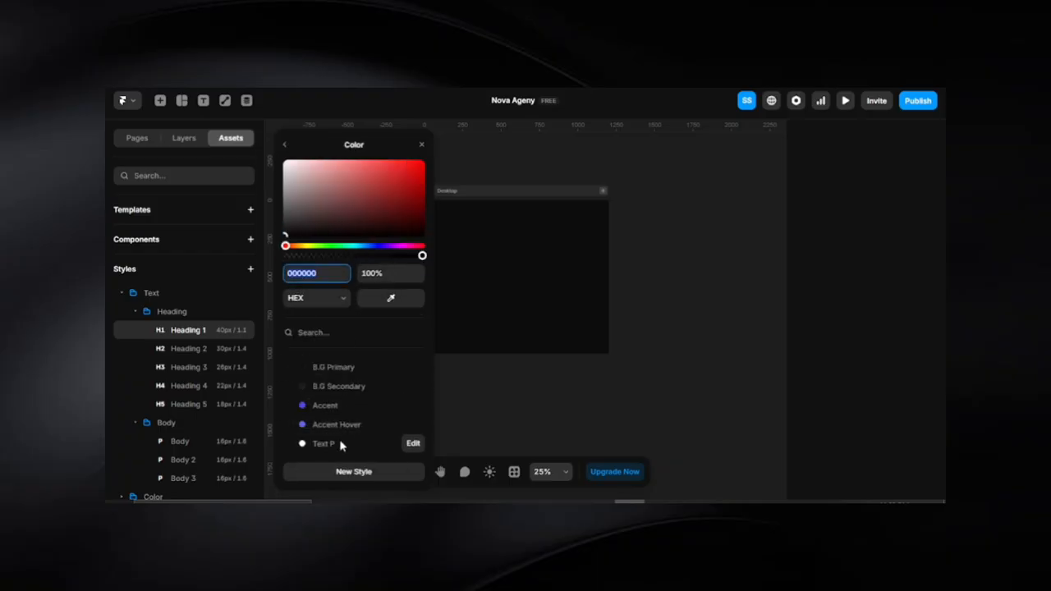
scroll(339, 441, down, 2)
click(328, 383)
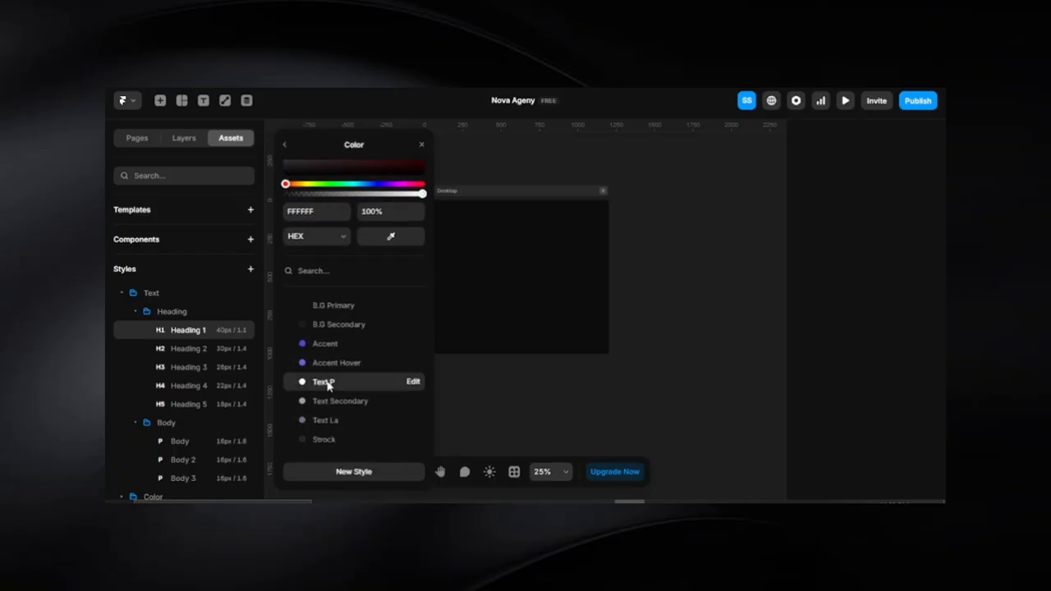
click(285, 146)
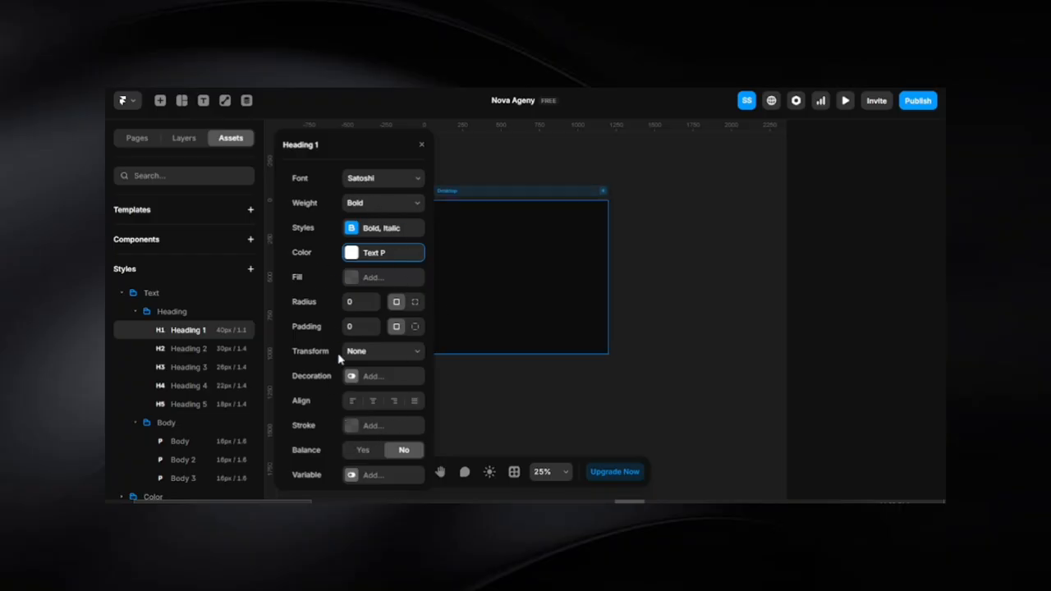
Try the Capitalize, Uppercase and Lowercase transforms on Heading 1, and return the transform to None.
scroll(339, 359, down, 2)
scroll(340, 360, down, 3)
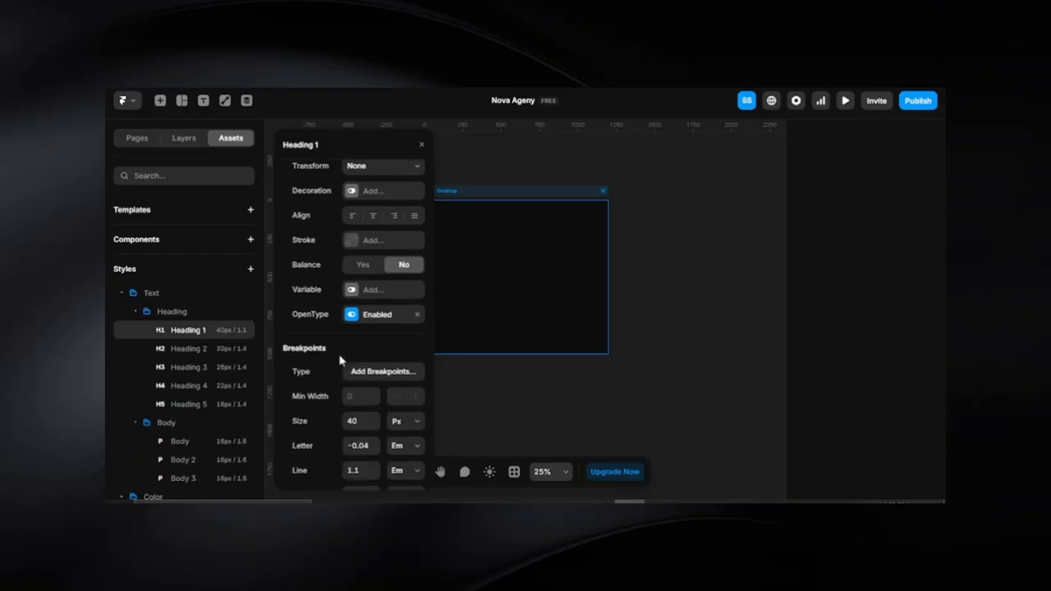
scroll(365, 339, up, 5)
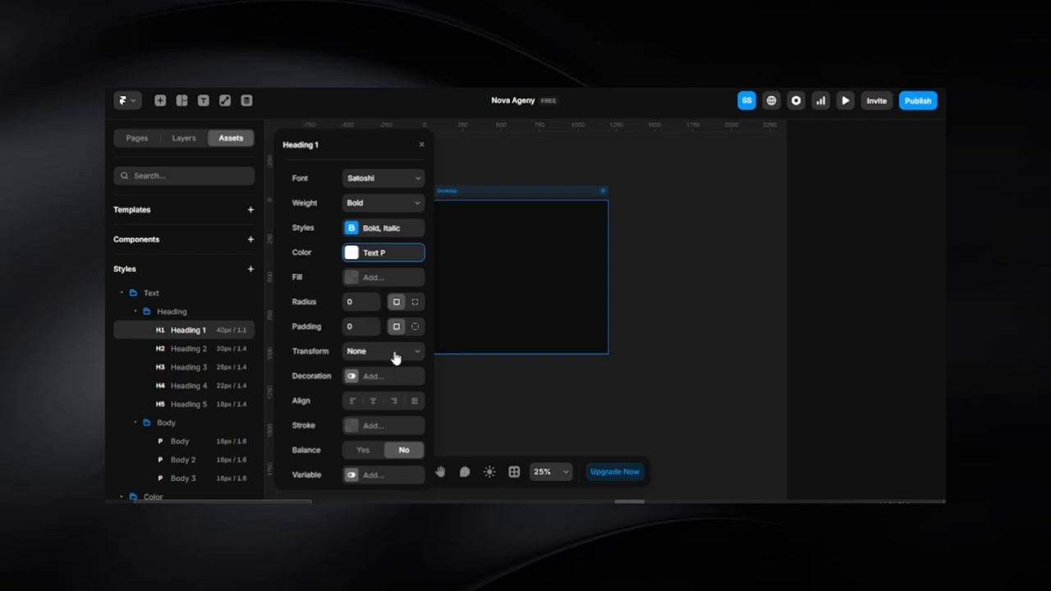
click(394, 356)
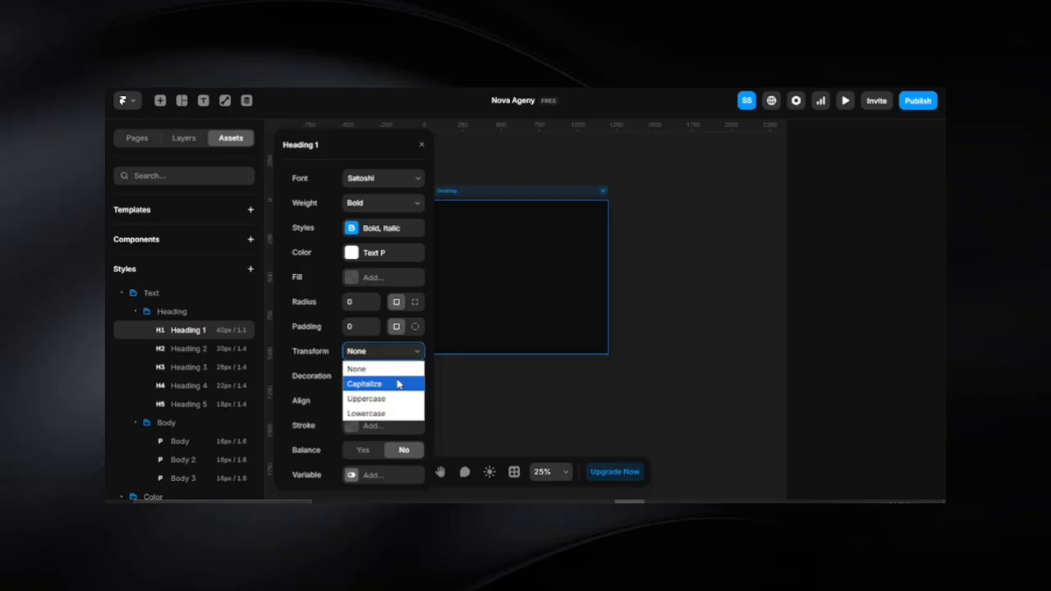
click(397, 383)
click(391, 356)
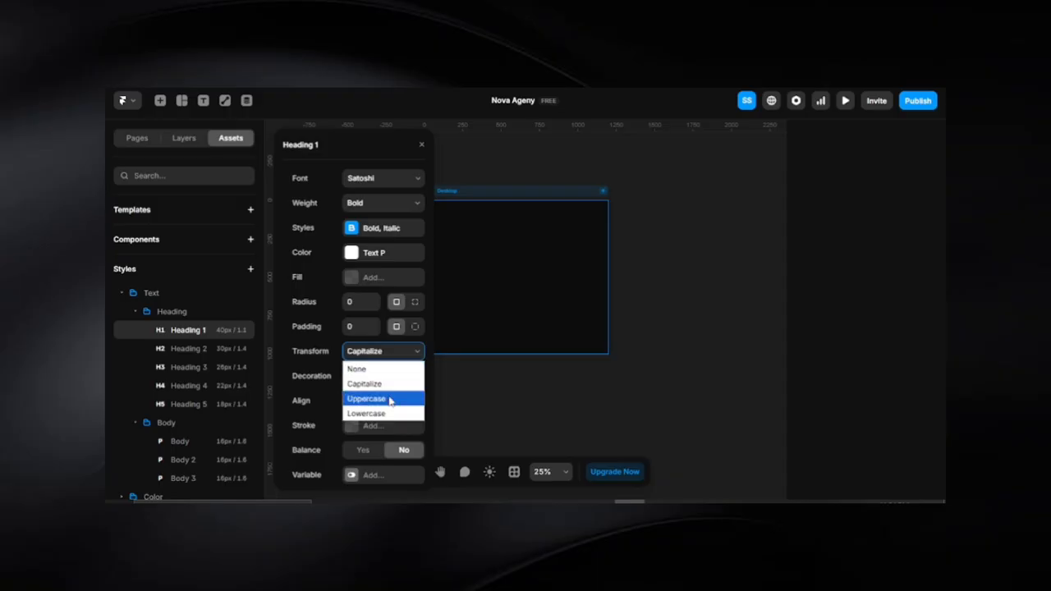
click(389, 400)
click(388, 353)
click(382, 414)
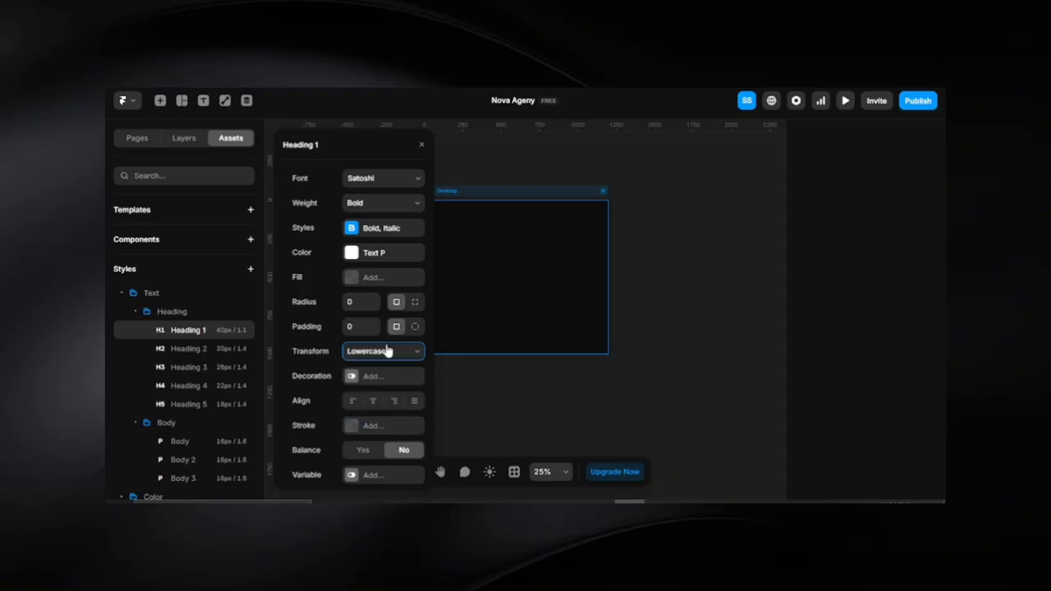
click(387, 350)
click(371, 368)
Set the Heading 1 size to 75 px and its line height to 1.2 em.
scroll(312, 394, down, 2)
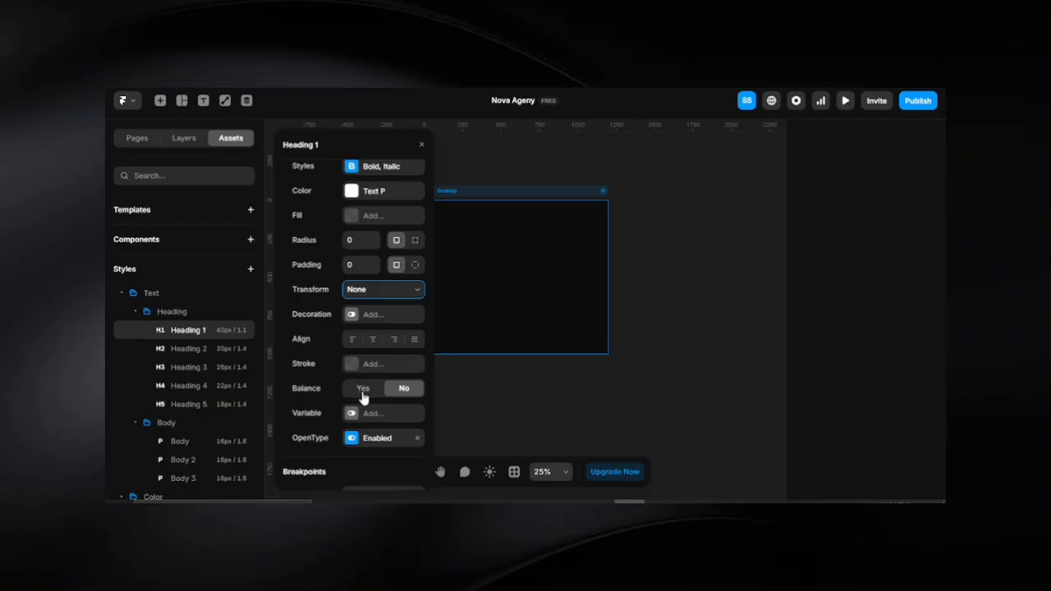
scroll(332, 408, down, 3)
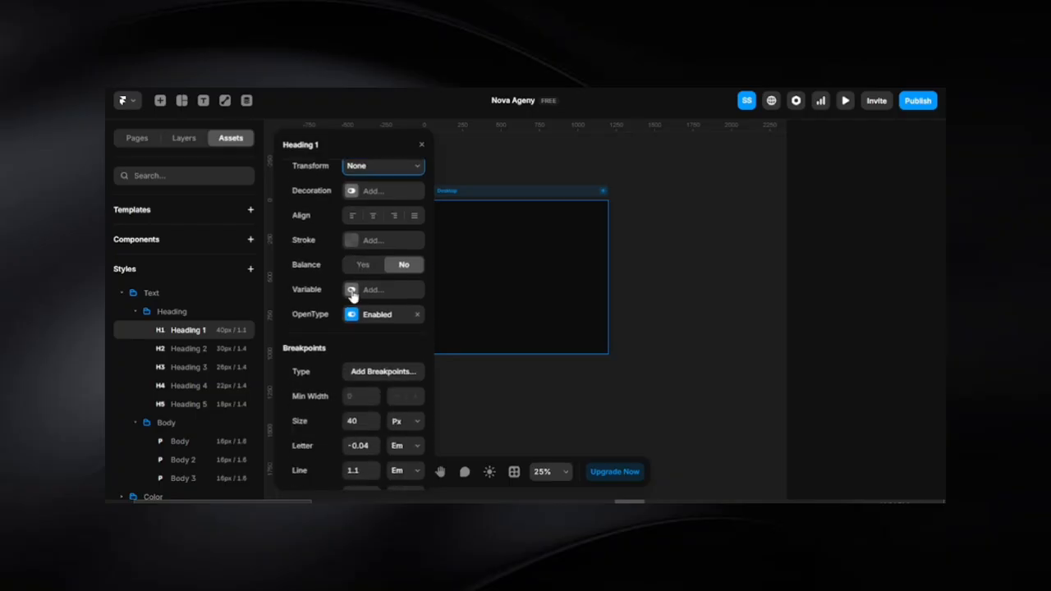
scroll(330, 357, down, 1)
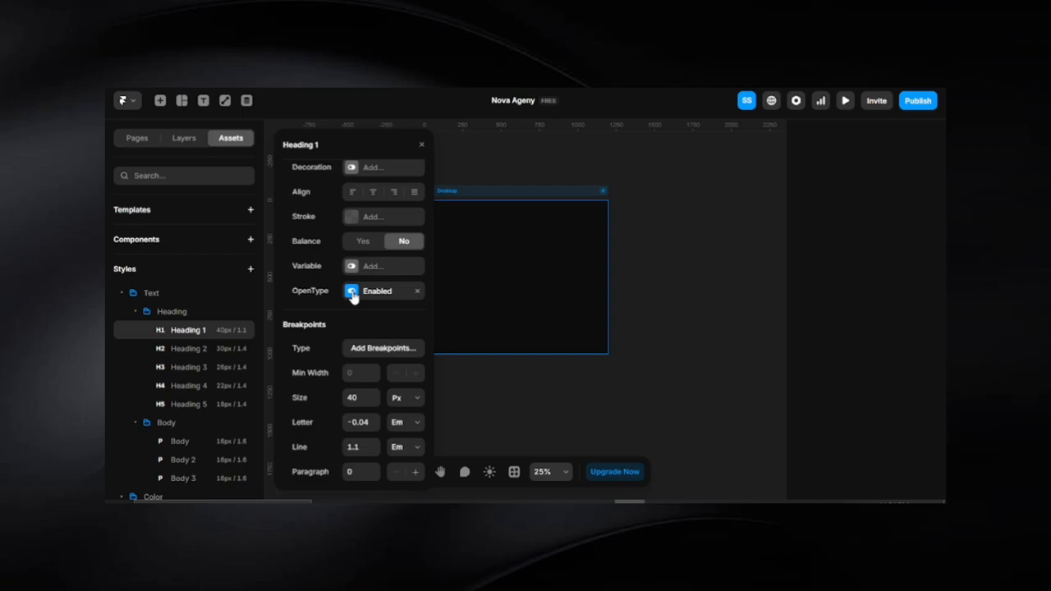
click(364, 371)
click(364, 399)
text(75)
click(358, 424)
click(366, 445)
text(1.2)
Add breakpoints to the Heading 1 style and set the size for the S breakpoint to 50 px.
click(374, 353)
click(383, 350)
click(409, 350)
click(385, 349)
click(359, 349)
click(384, 351)
click(411, 351)
click(362, 398)
text(47)
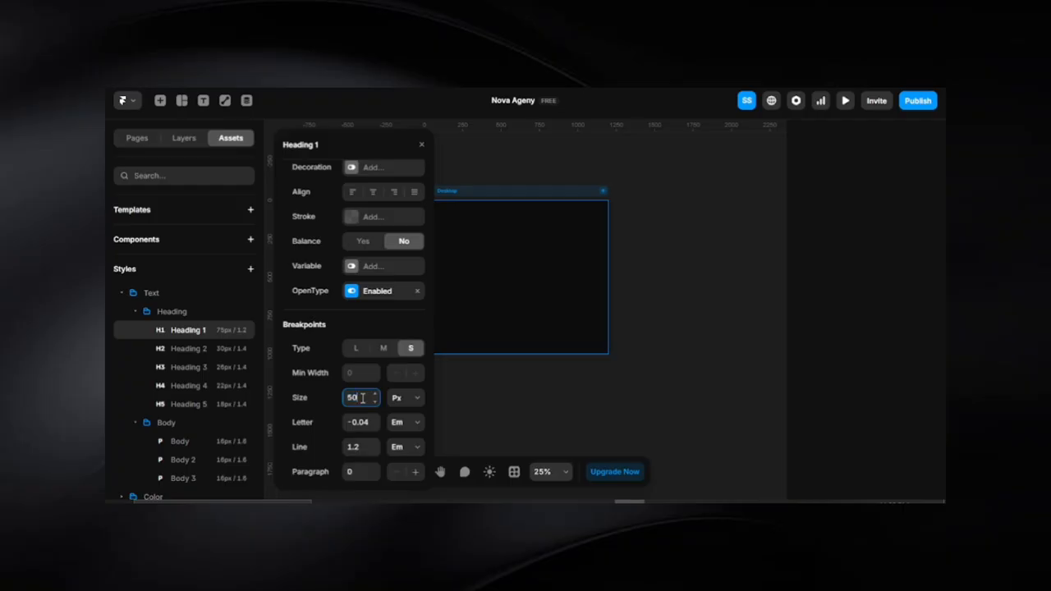
key(Up)
Set the Heading 2 style's font to Satoshi.
click(198, 350)
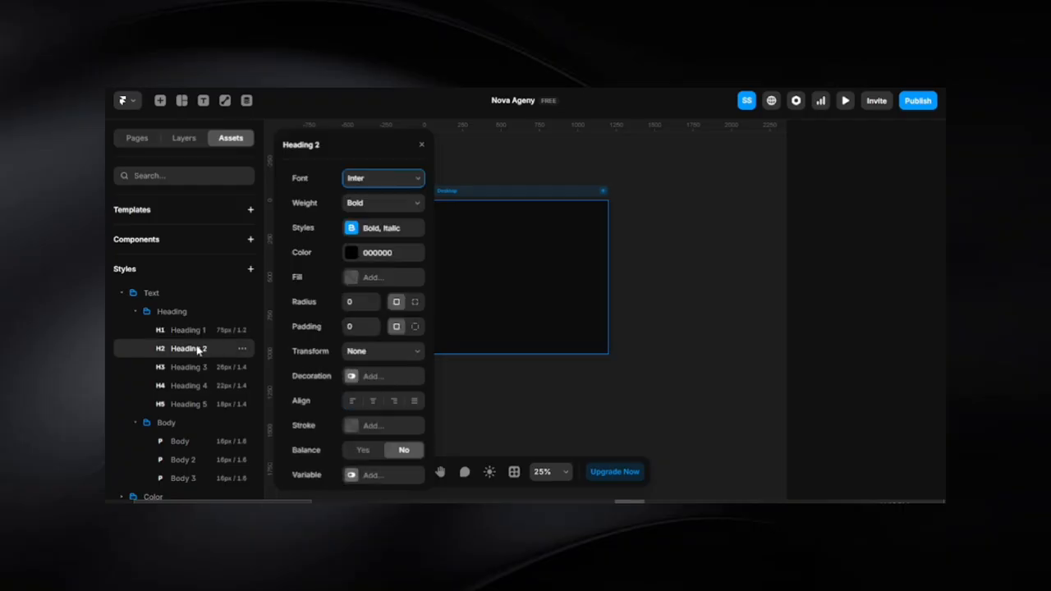
click(370, 179)
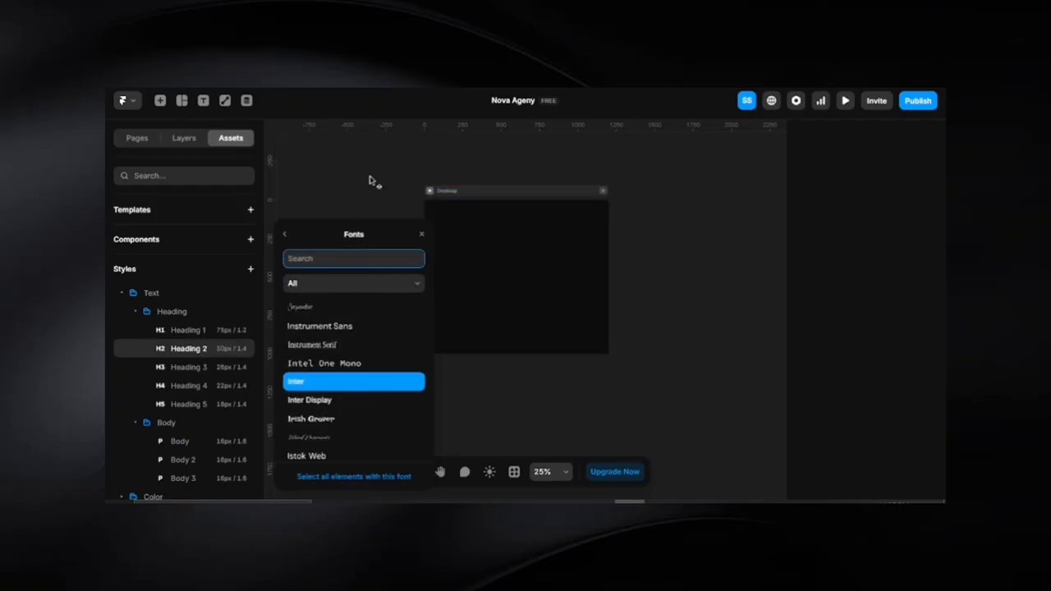
text(sato)
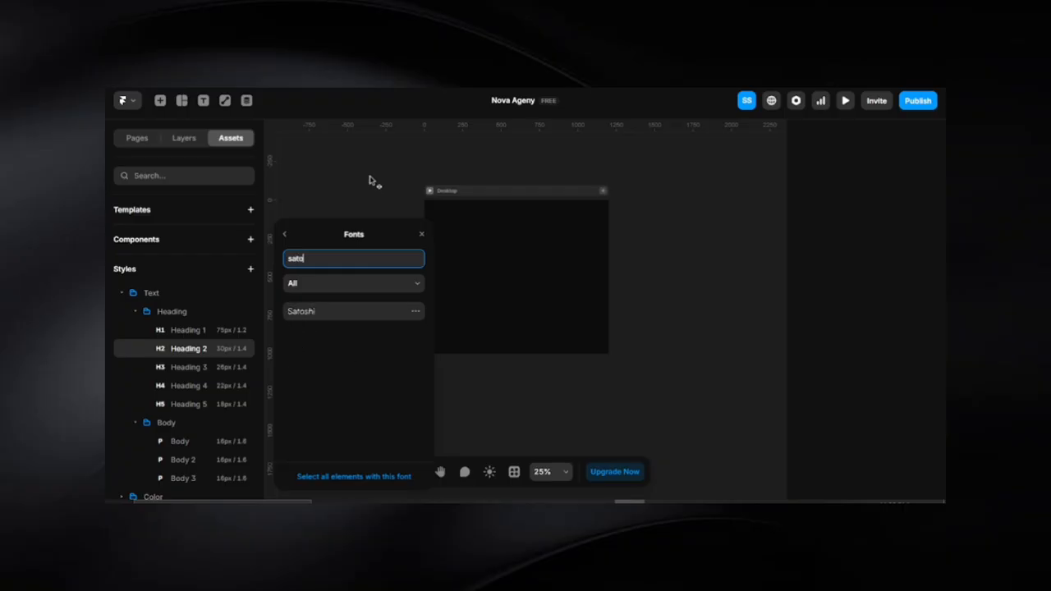
click(329, 315)
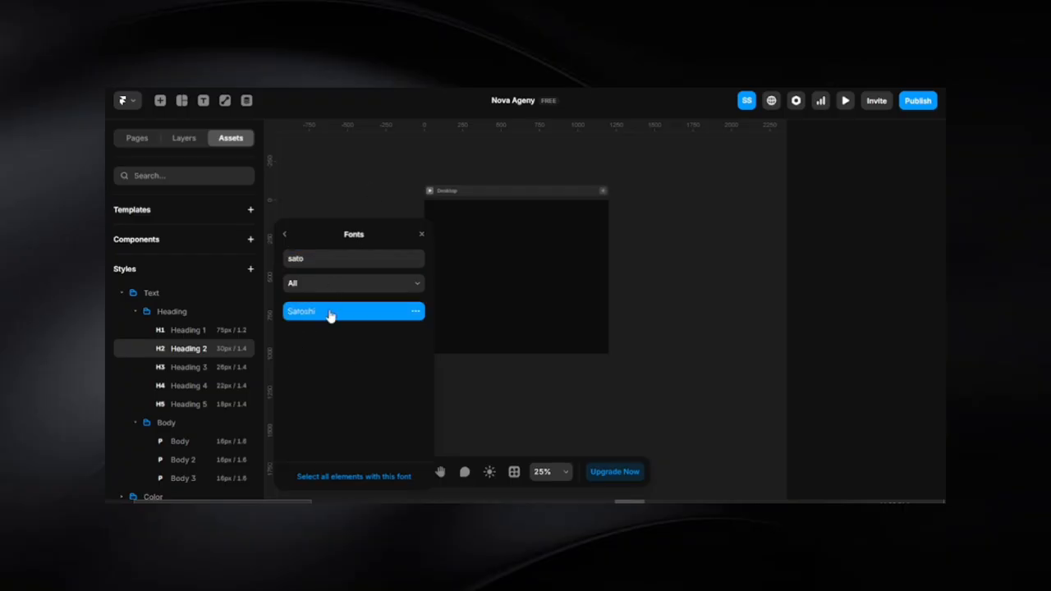
click(285, 236)
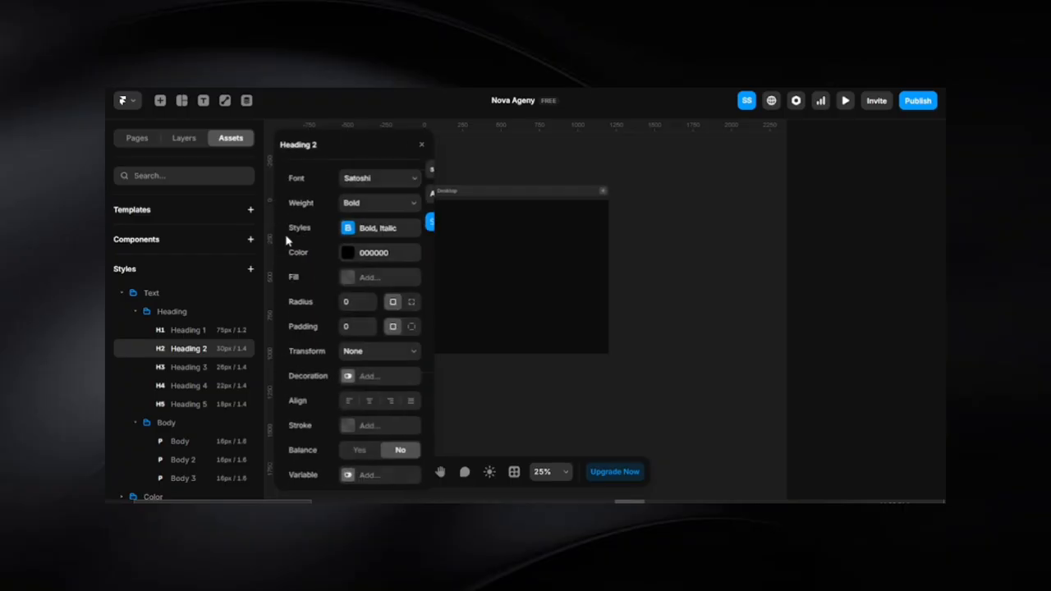
Apply the Text P color style to Heading 2, leaving its weight at Bold.
click(369, 207)
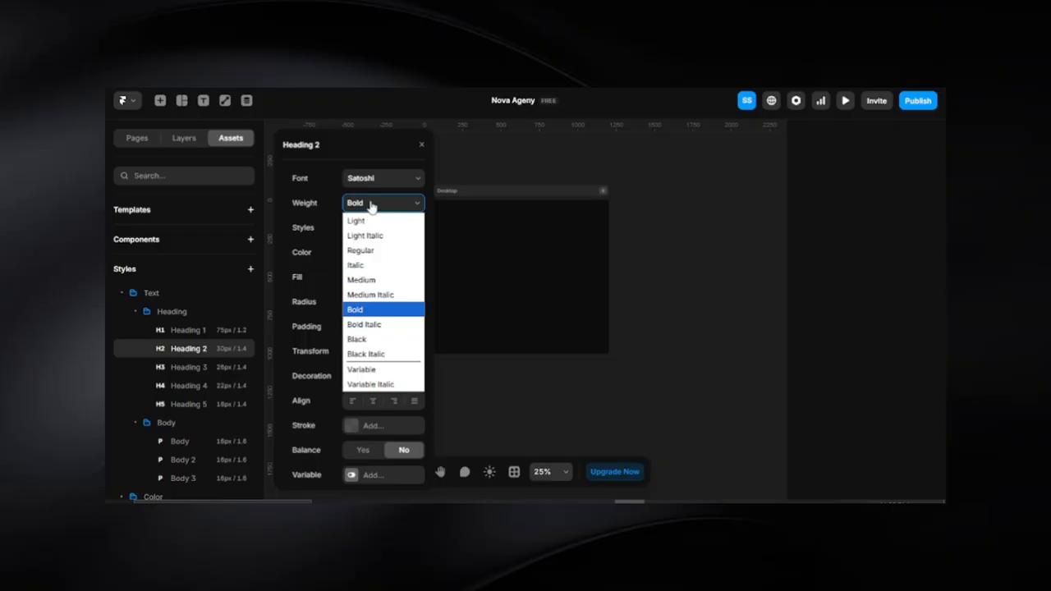
click(371, 205)
click(358, 252)
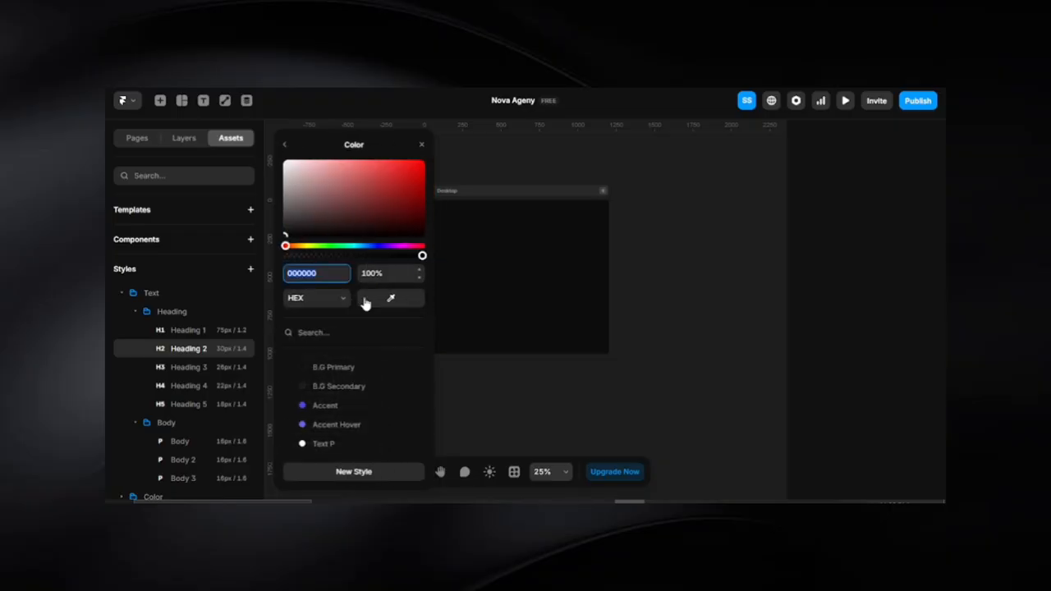
scroll(337, 395, down, 1)
click(322, 369)
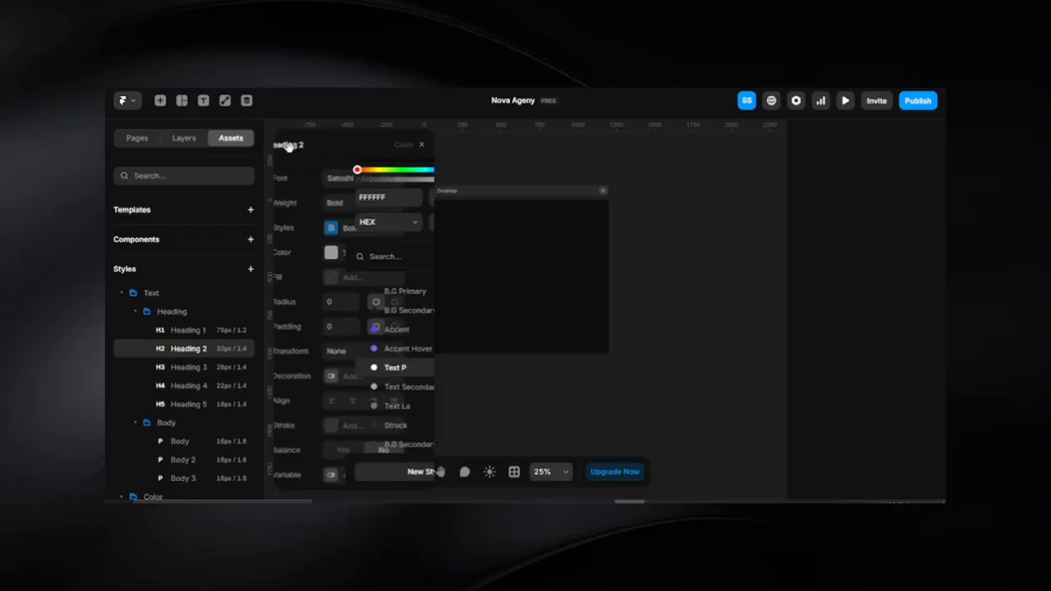
scroll(355, 374, down, 1)
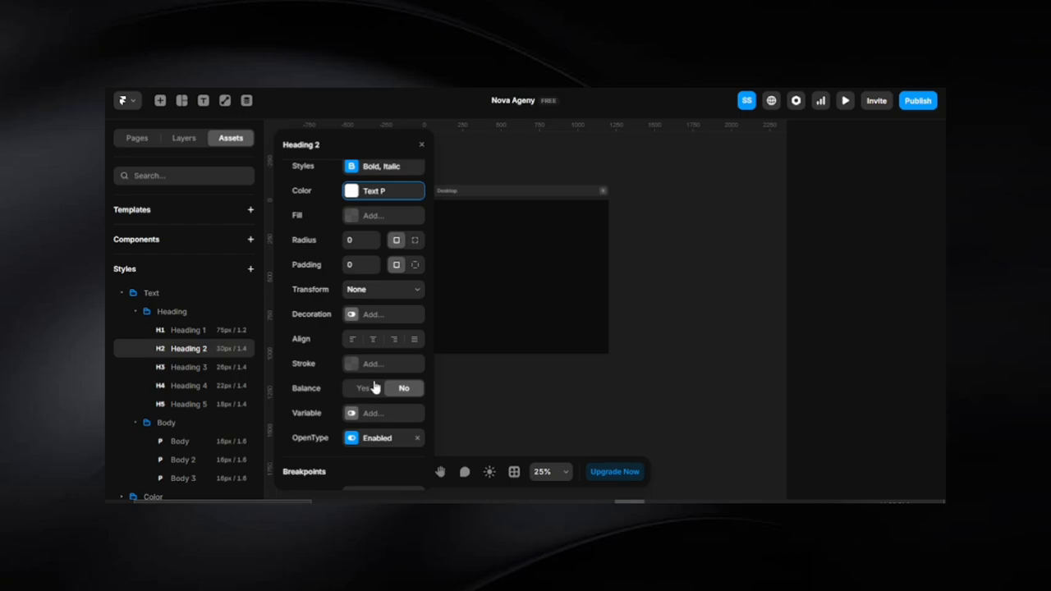
Add breakpoints to the Heading 2 style, setting the size to 48 px for L and 40 px for M.
scroll(376, 413, down, 3)
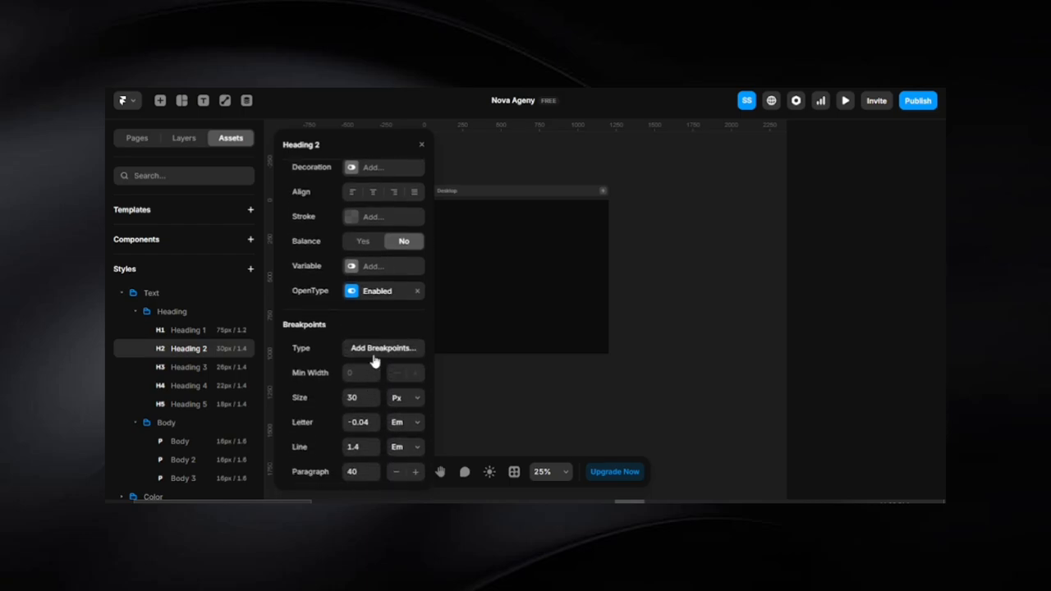
click(373, 349)
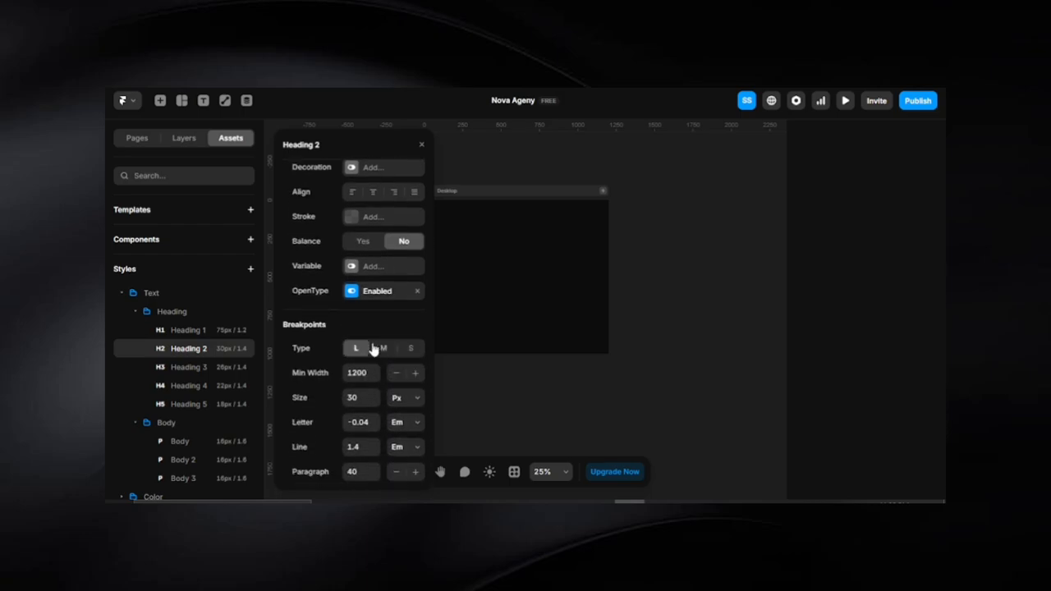
click(354, 398)
text(40)
click(382, 349)
click(363, 401)
text(40)
Set the Heading 2 size for the S breakpoint to 28 px.
click(410, 351)
click(353, 396)
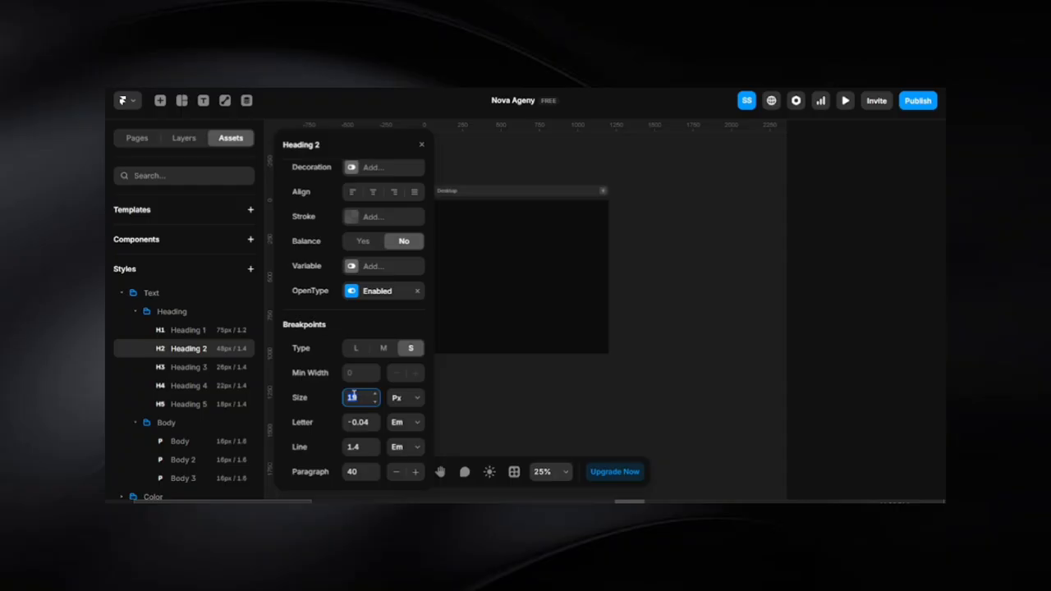
text(24)
key(BackSpace)
key(BackSpace)
text(30)
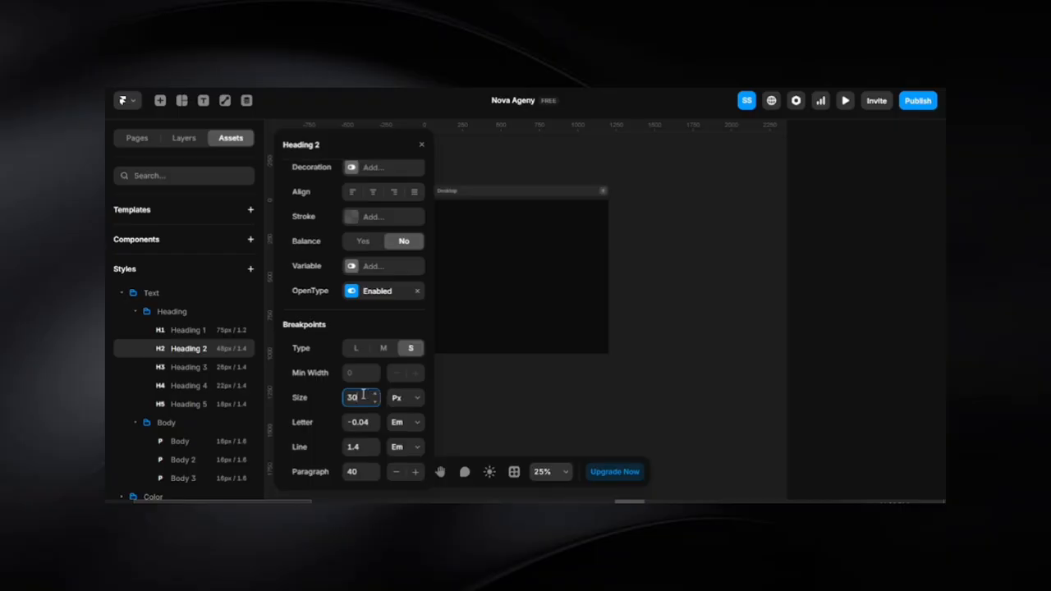
text(2)
key(BackSpace)
key(BackSpace)
key(BackSpace)
text(28)
Change the Heading 1 size for the S breakpoint to 30 px.
click(205, 331)
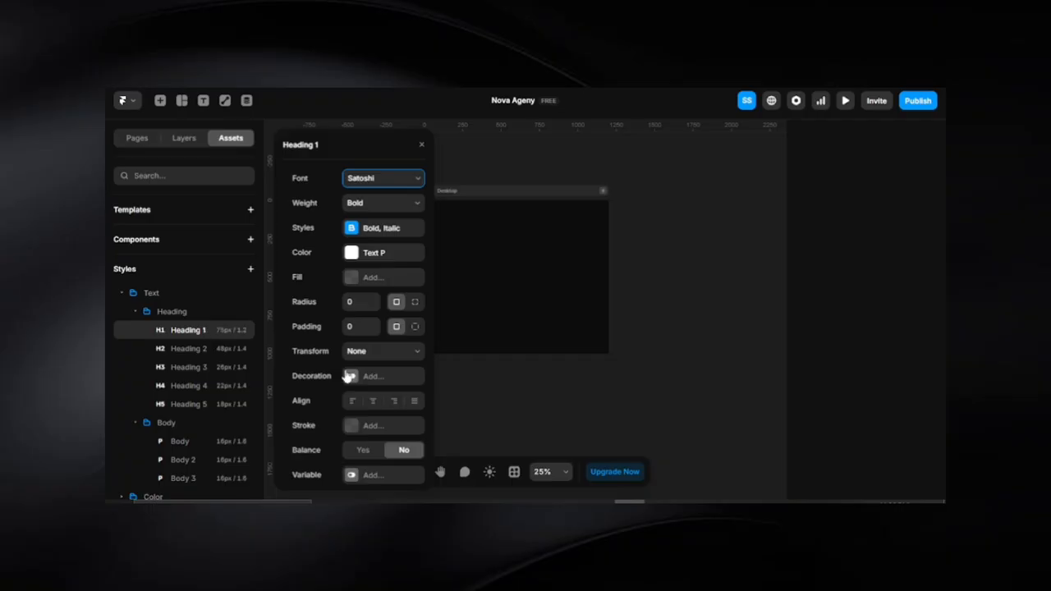
scroll(348, 376, down, 5)
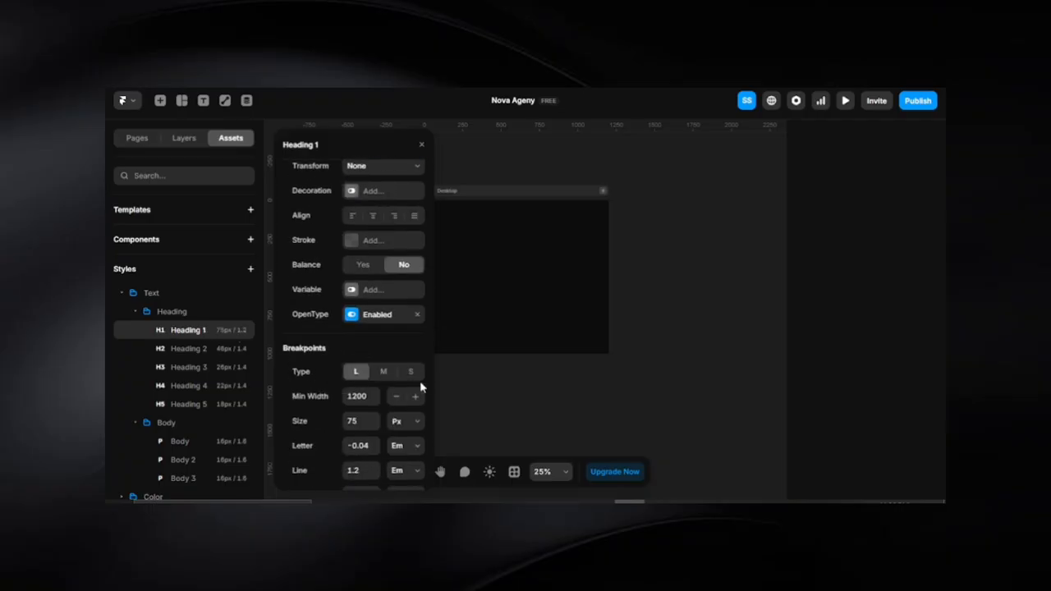
click(411, 371)
click(358, 418)
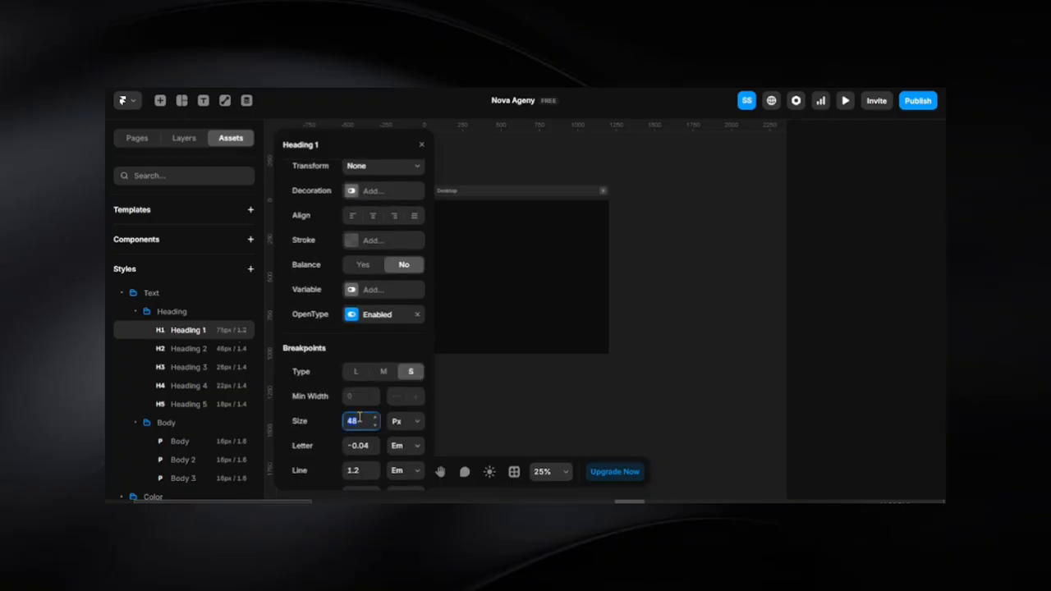
text(36)
key(BackSpace)
text(0)
Reduce the paragraph spacing of the Heading 2 style at the L breakpoint.
click(188, 366)
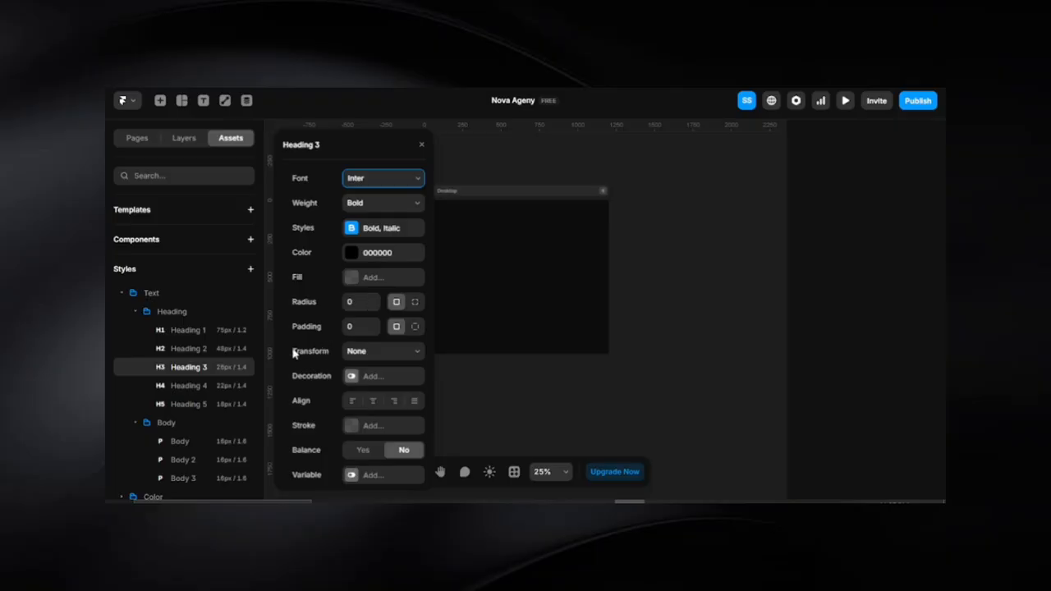
click(201, 349)
scroll(380, 398, down, 5)
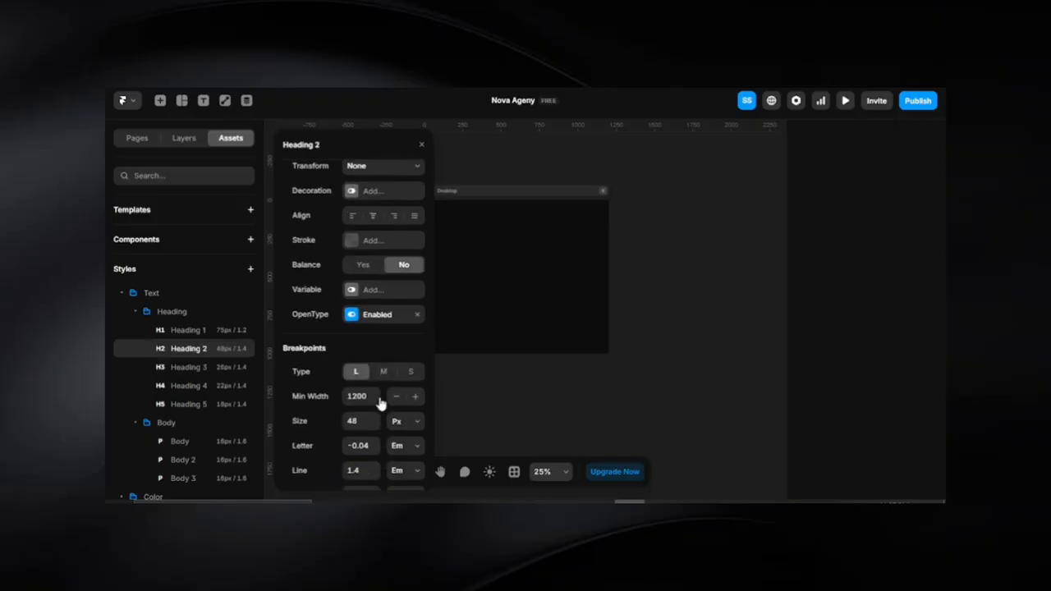
scroll(375, 443, down, 1)
click(361, 470)
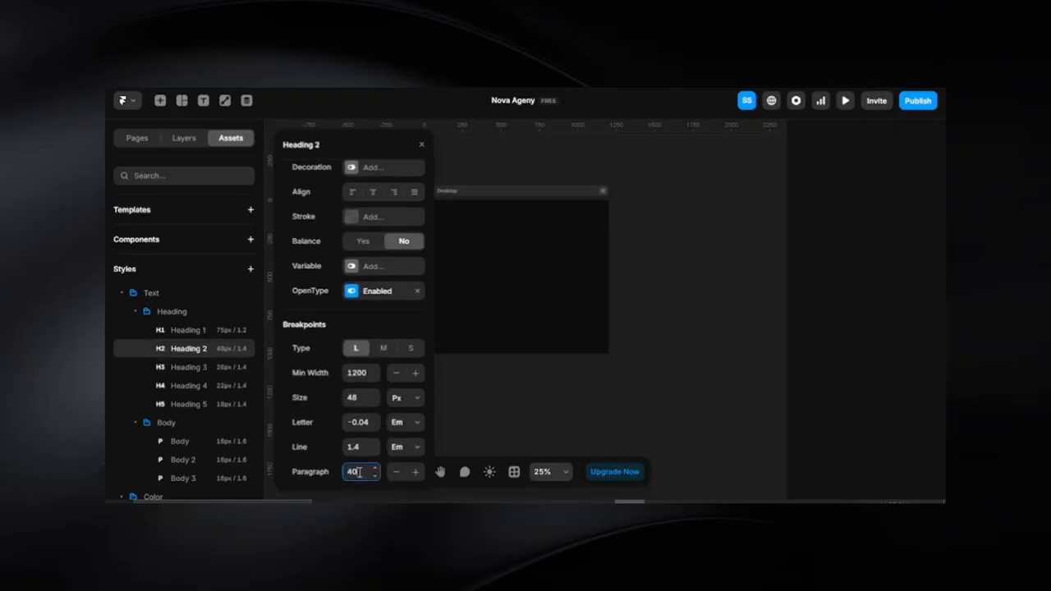
text(30)
key(shift+Down)
key(shift+Down)
key(Down)
key(Down)
key(Down)
key(Down)
key(Down)
key(Down)
key(Down)
key(Down)
Set the Heading 3 style's font to Satoshi.
click(182, 368)
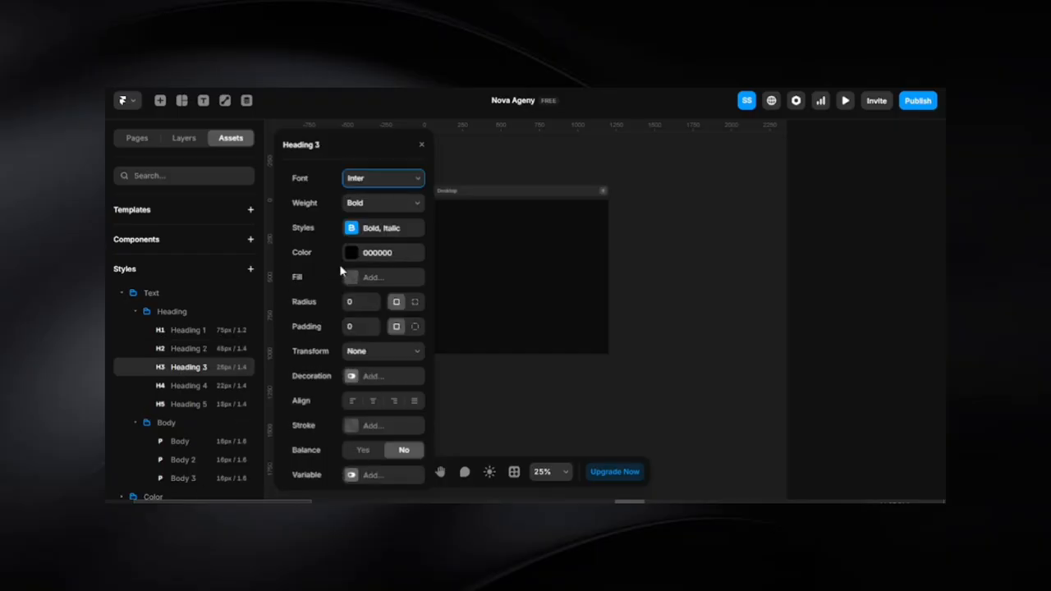
click(379, 182)
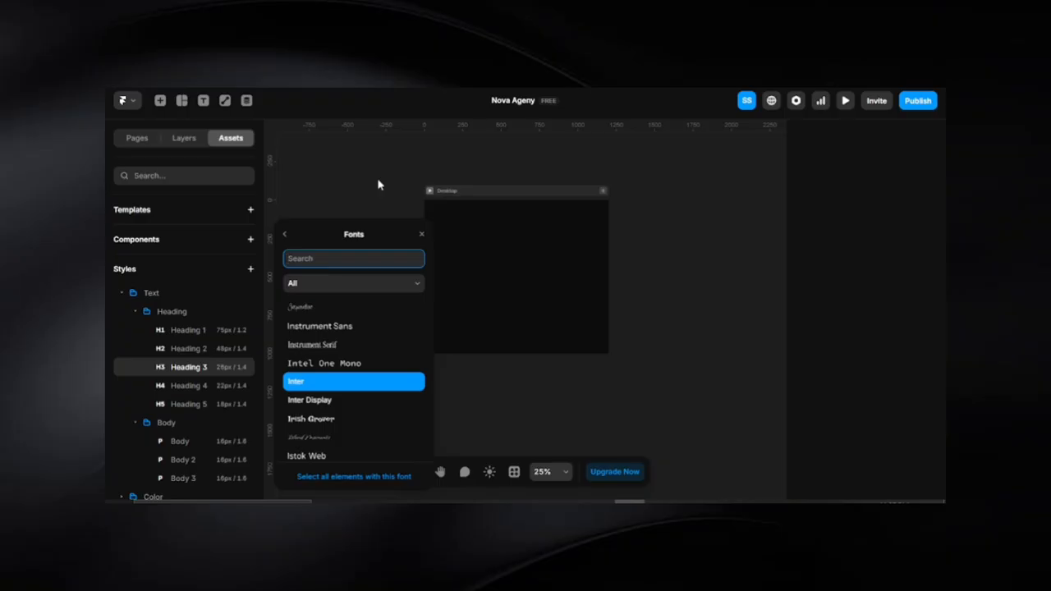
text(Sato)
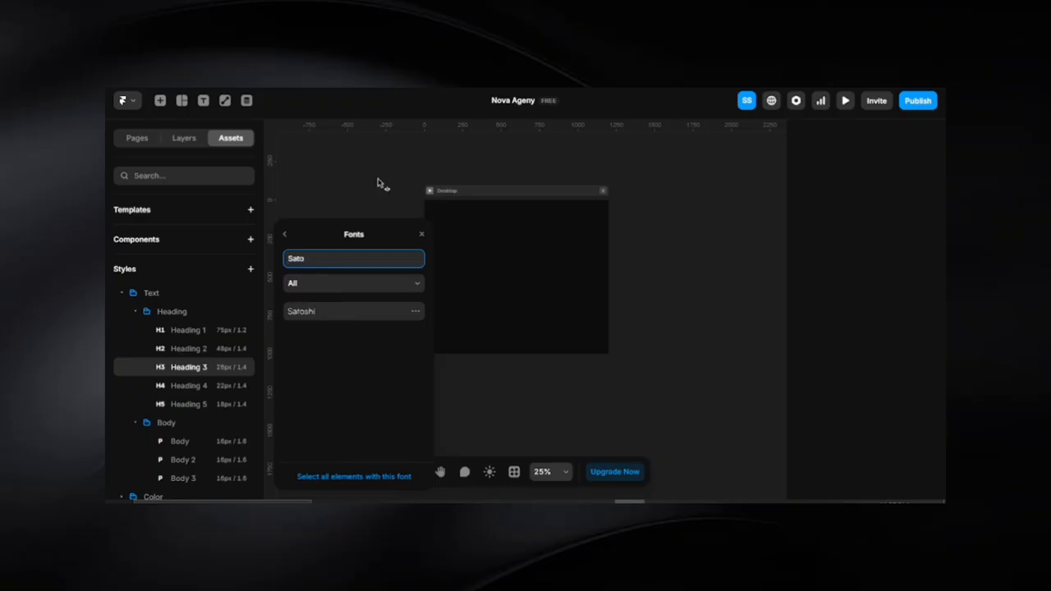
click(340, 315)
click(283, 238)
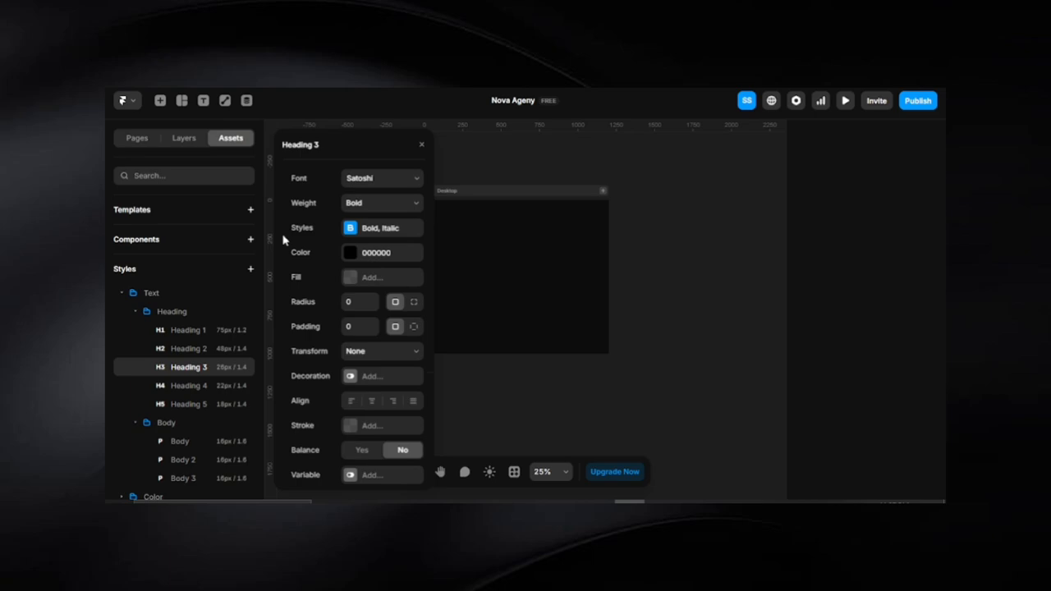
Apply the Text P color style to Heading 3 and set its weight to Medium.
click(353, 259)
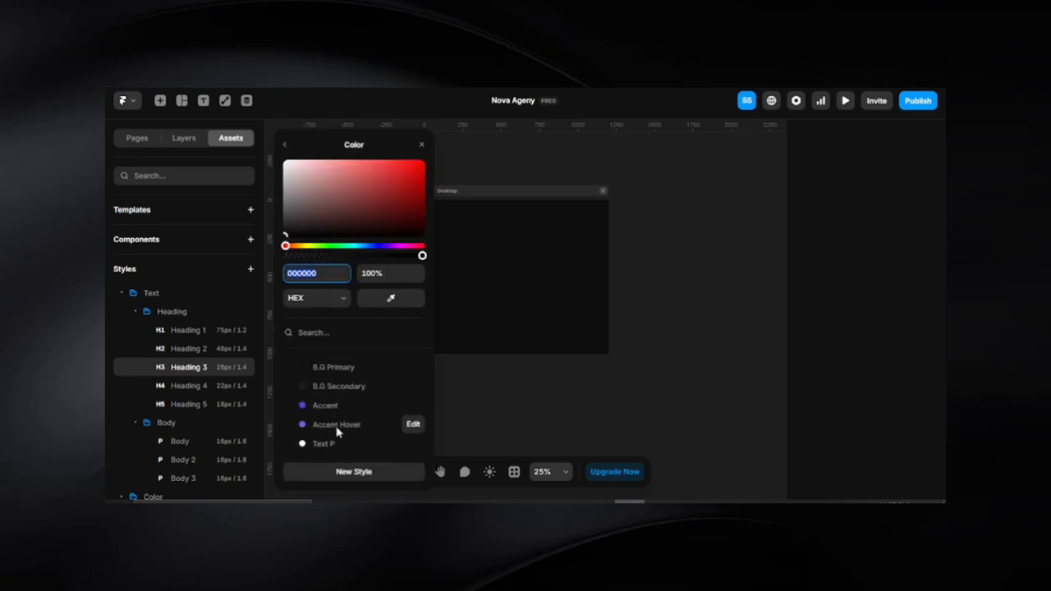
scroll(328, 394, down, 2)
click(321, 368)
click(286, 146)
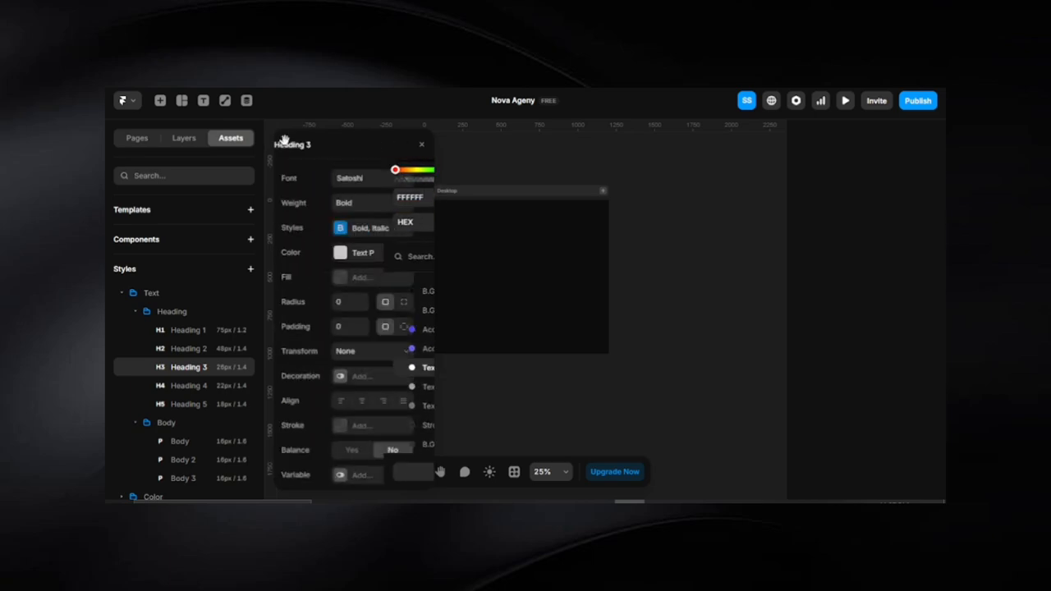
click(368, 203)
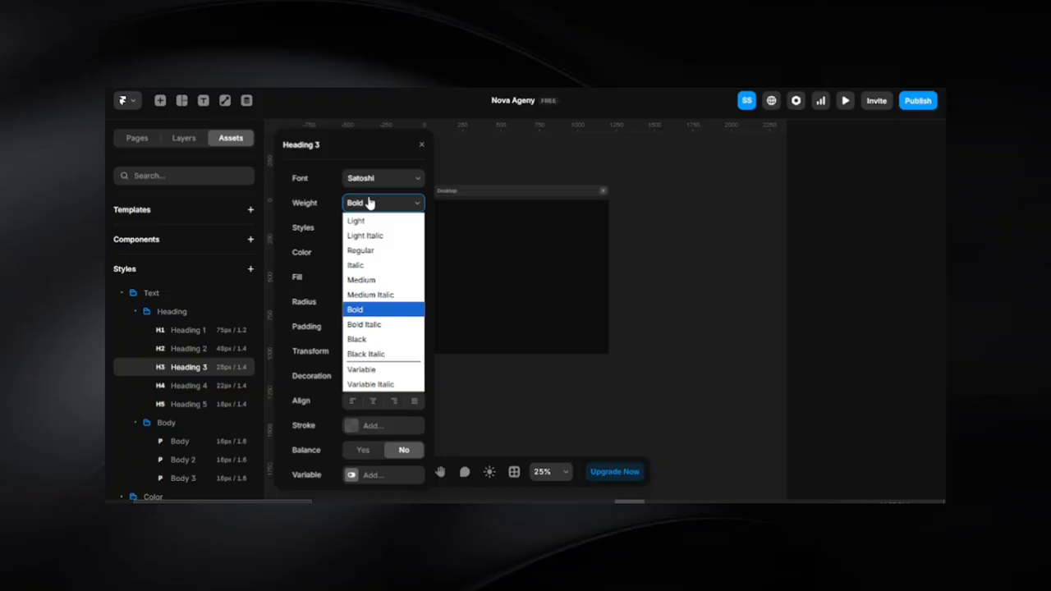
click(369, 280)
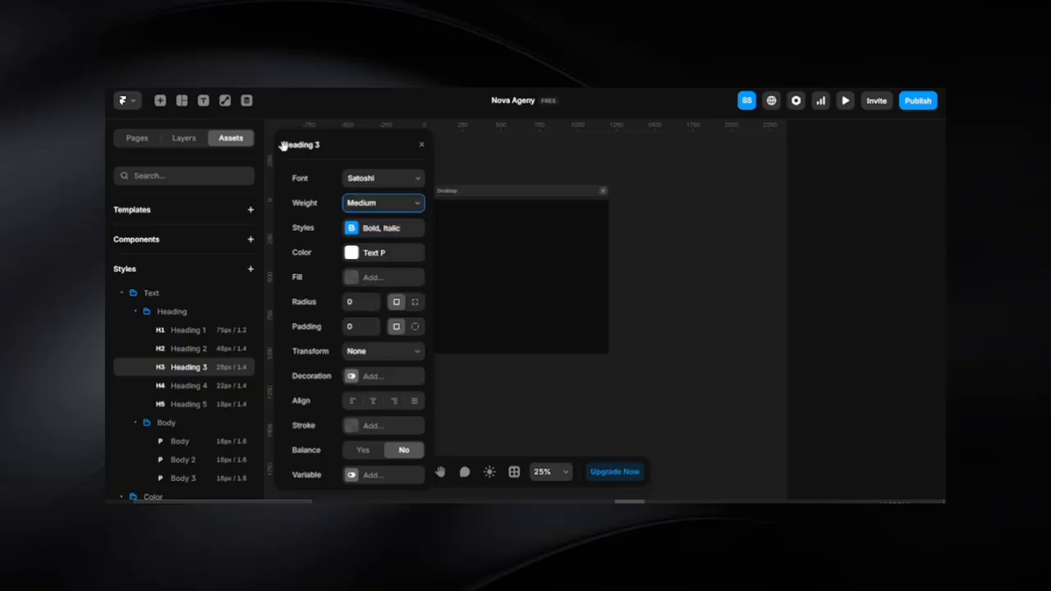
Set the Heading 3 size to 32 px, then add breakpoints with 28 px for the M breakpoint.
scroll(356, 414, down, 3)
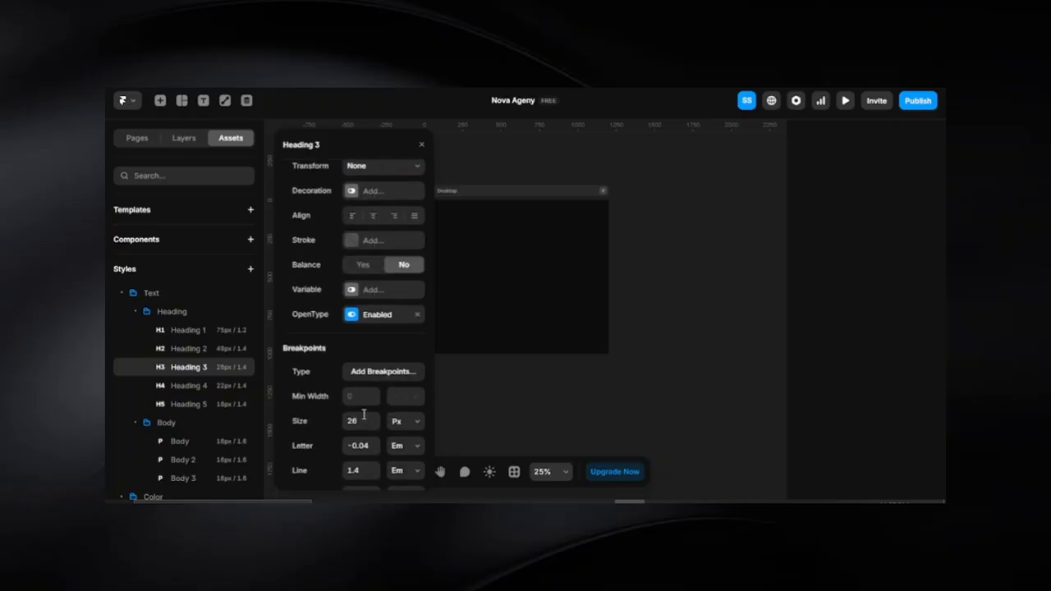
click(361, 418)
text(32)
click(384, 374)
scroll(386, 376, down, 1)
click(382, 350)
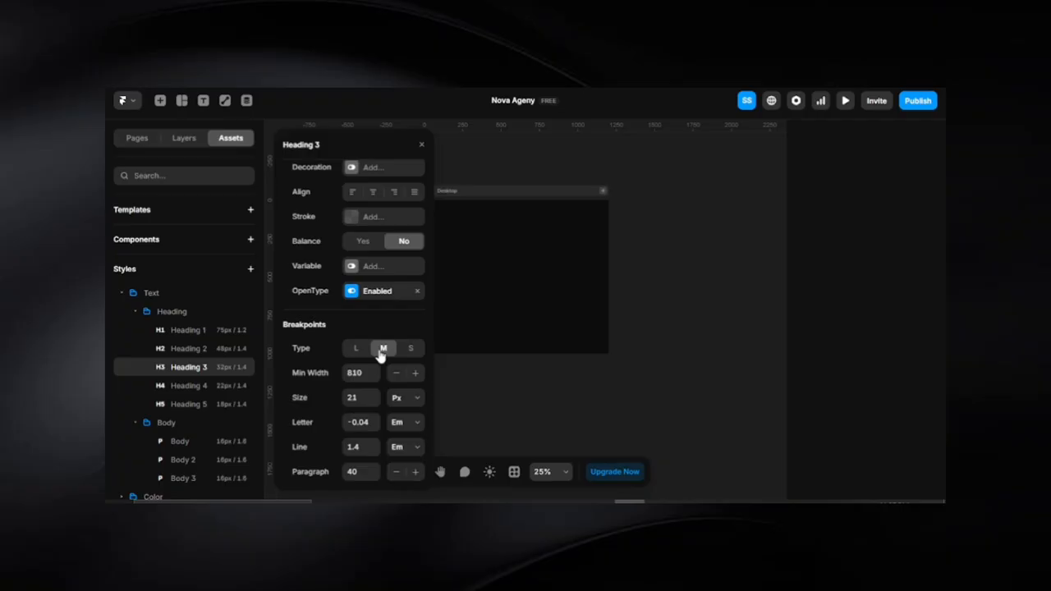
click(365, 395)
text(28)
Set Heading 3's S breakpoint to a size of 24 px and a paragraph spacing of 0.
click(407, 348)
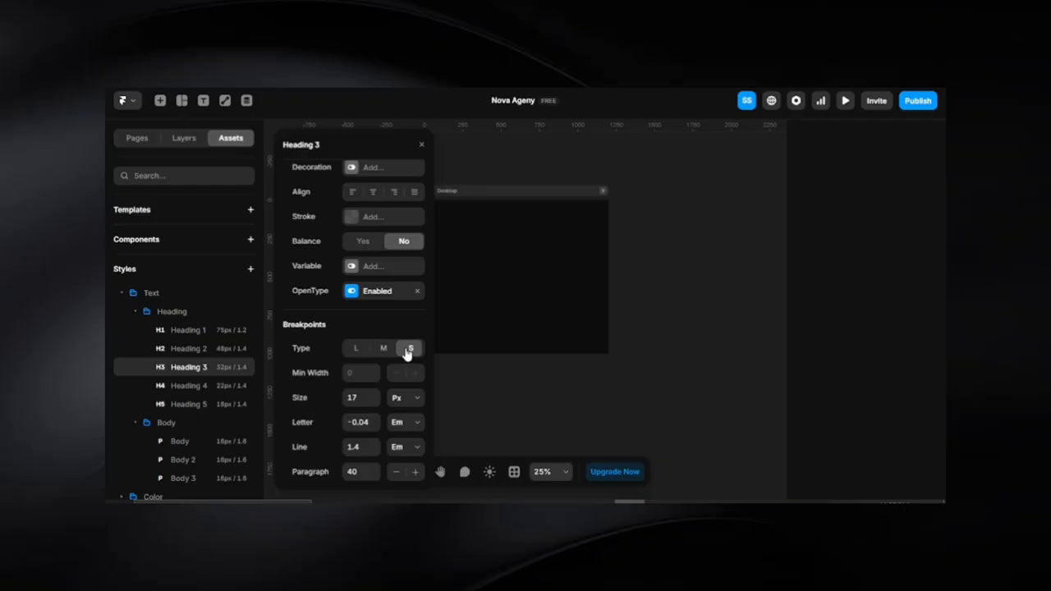
click(352, 397)
text(24)
click(361, 470)
text(0)
Set the Heading 4 style's font to Satoshi and its weight to Medium.
click(203, 386)
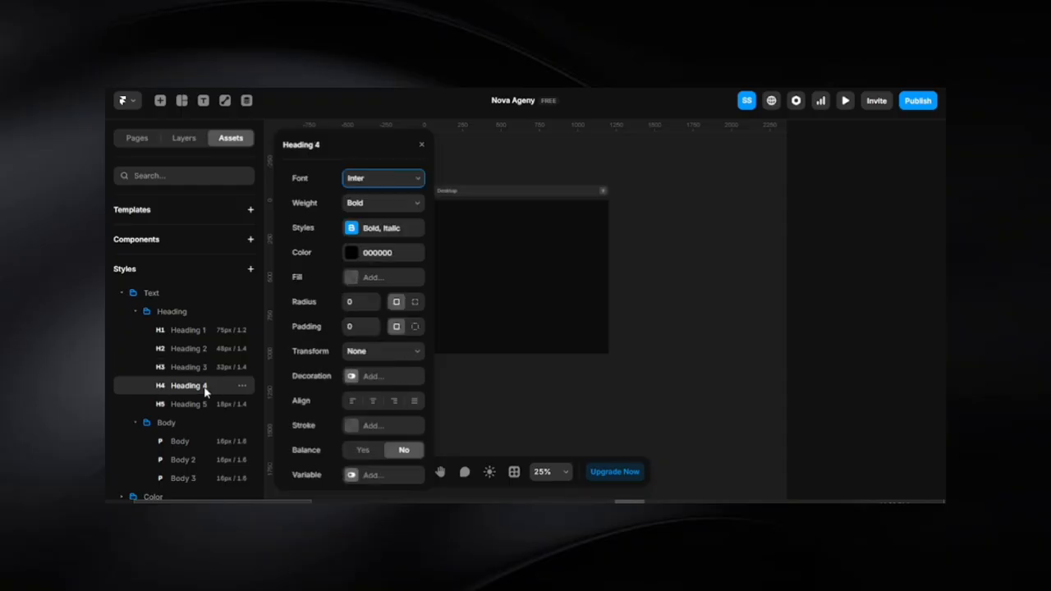
click(370, 180)
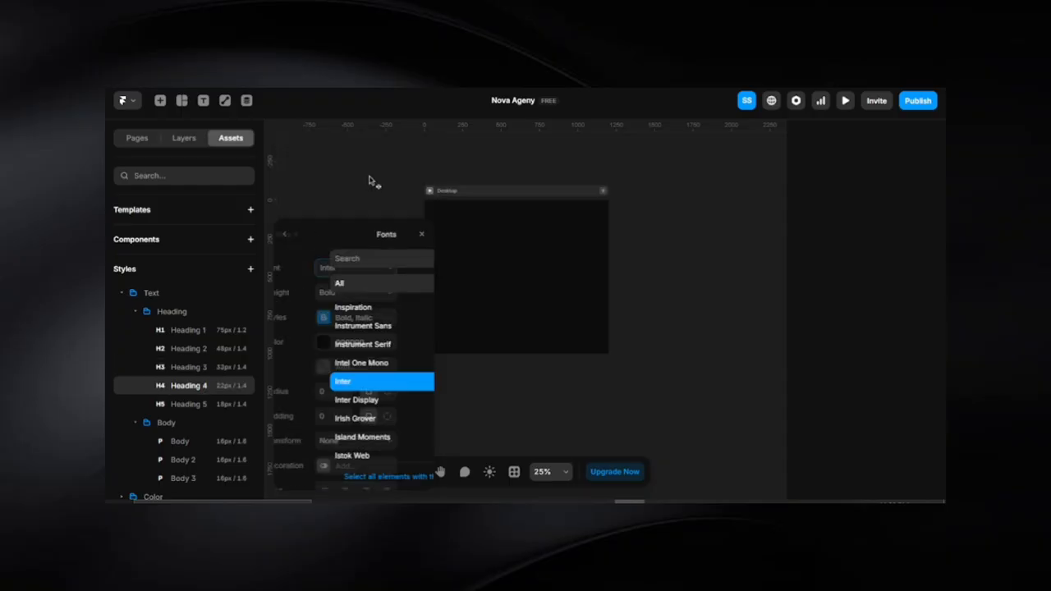
text(s)
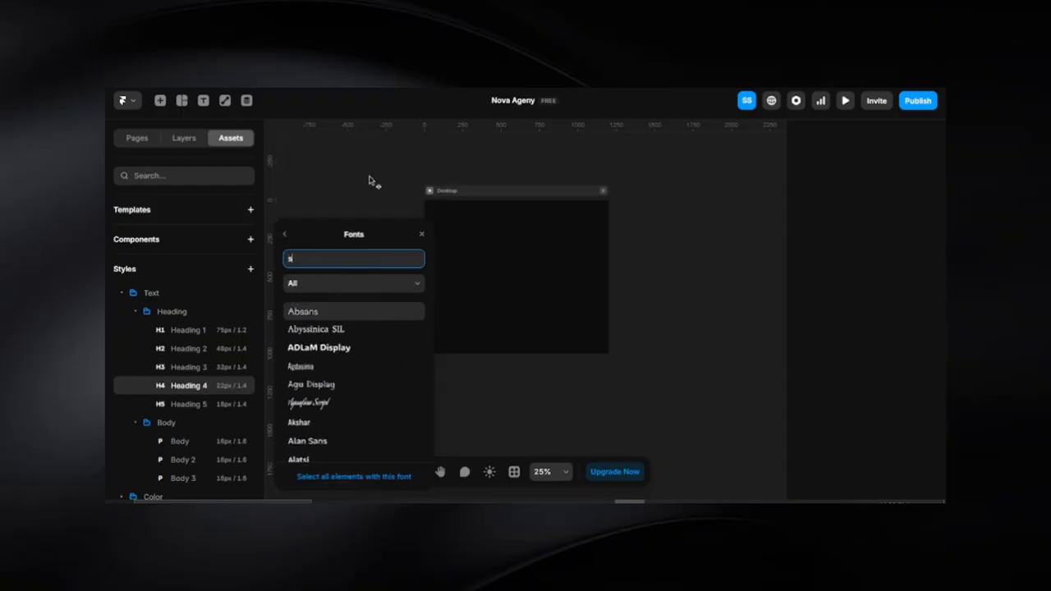
text(ato)
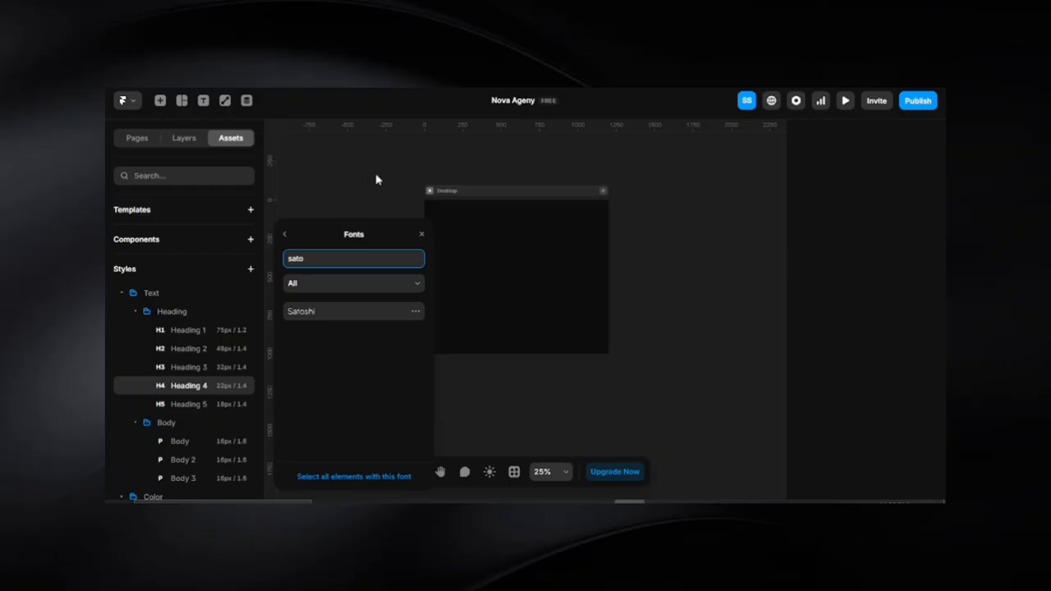
click(331, 310)
click(285, 236)
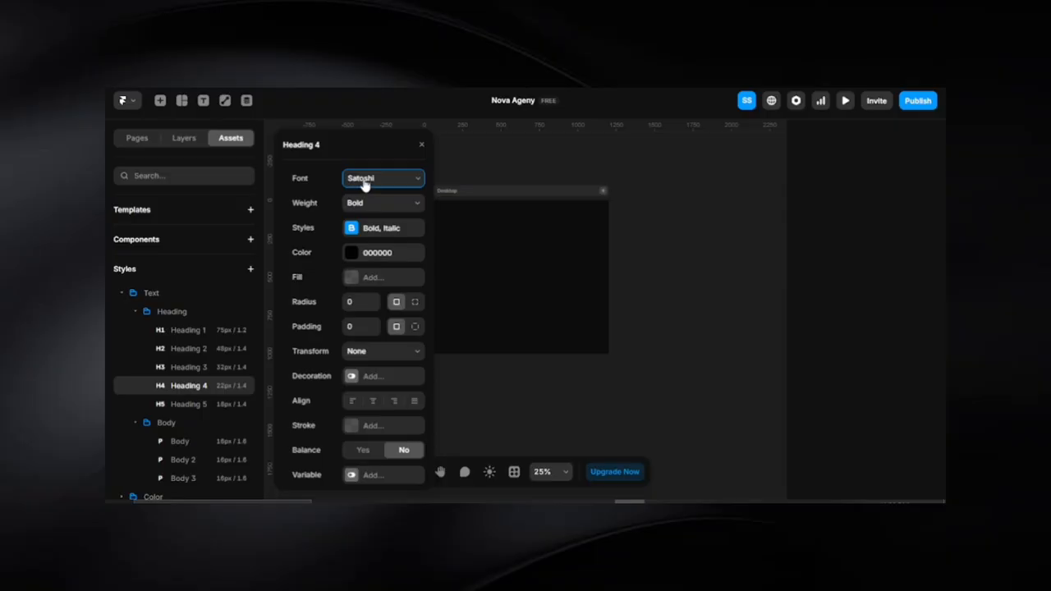
click(383, 204)
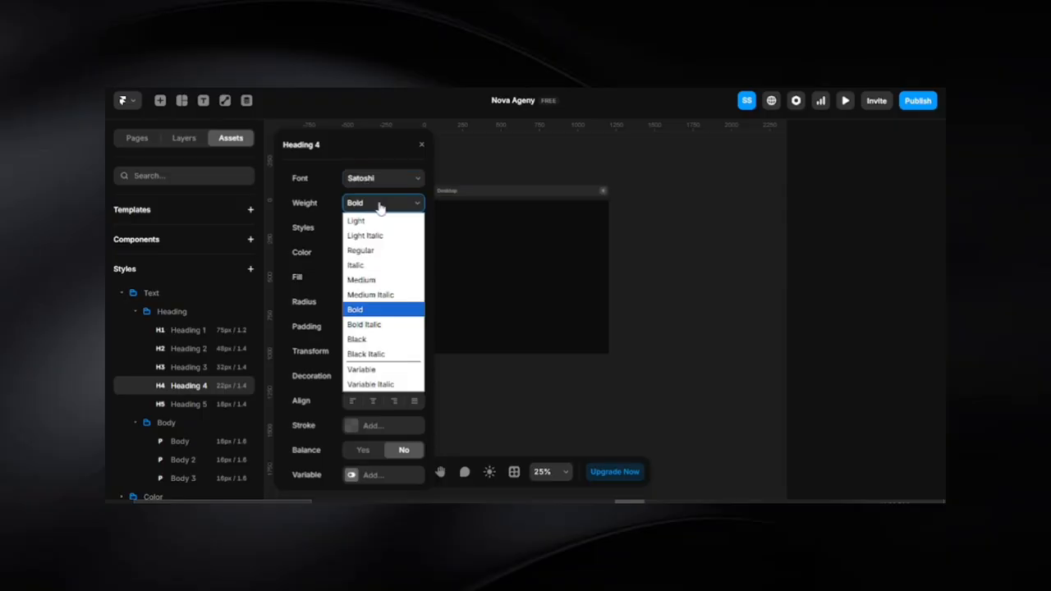
click(371, 280)
Set the Heading 4 size to 24 px and add breakpoints with 22 px for the M breakpoint.
scroll(370, 383, down, 5)
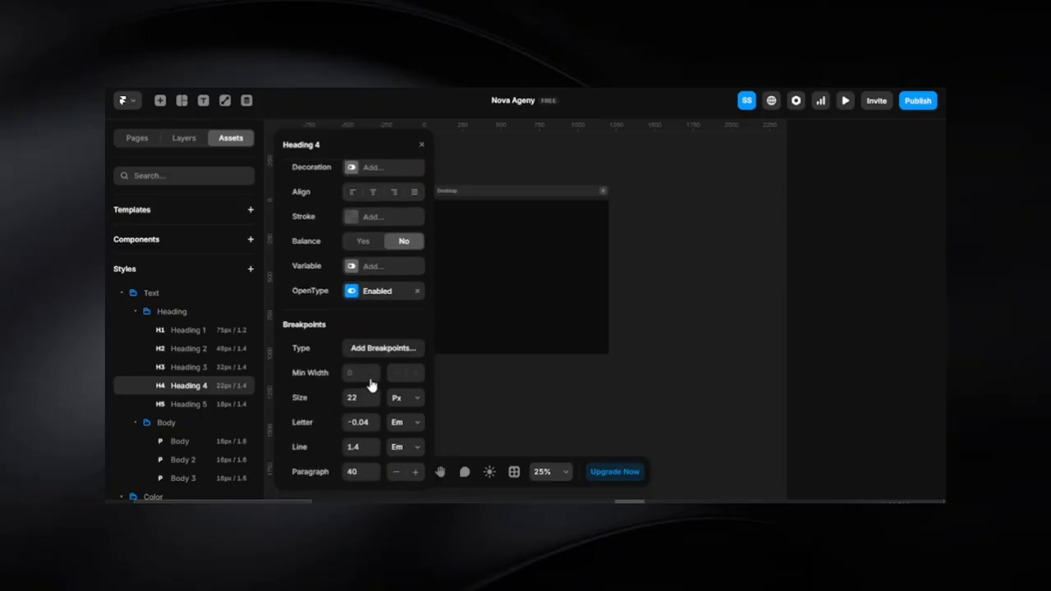
click(364, 395)
text(24)
click(382, 355)
click(384, 349)
click(362, 395)
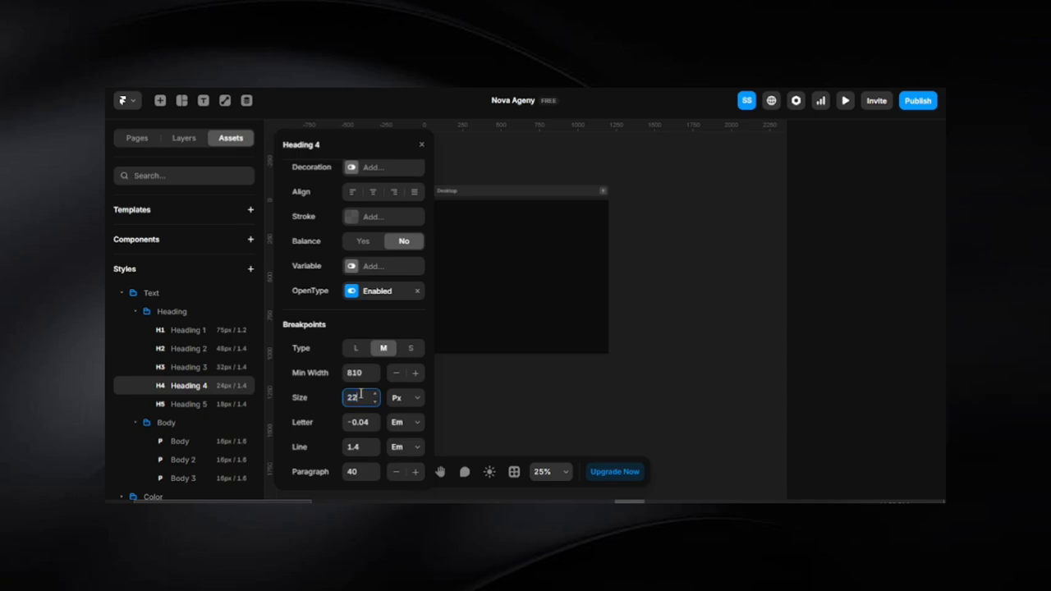
Check Heading 3's S breakpoint size for reference and set Heading 4's S breakpoint size to 20 px.
click(410, 348)
click(363, 397)
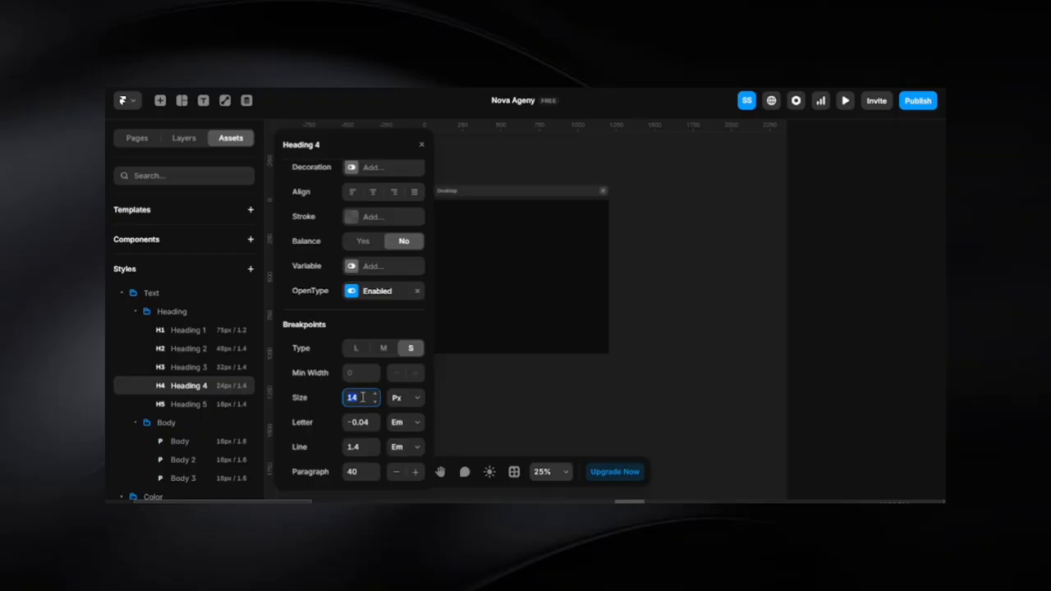
click(188, 367)
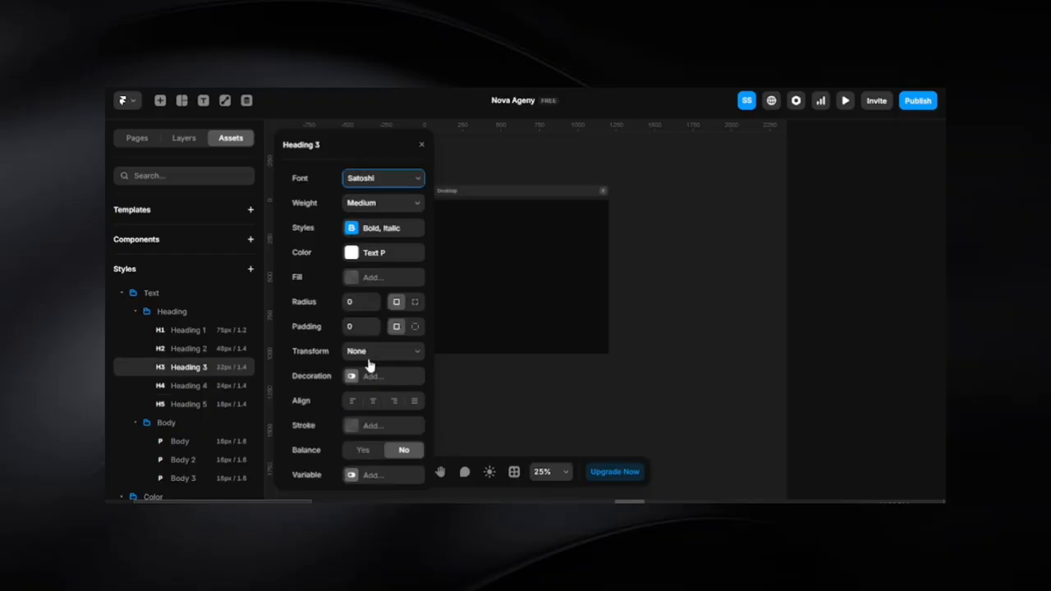
scroll(387, 424, down, 3)
click(411, 348)
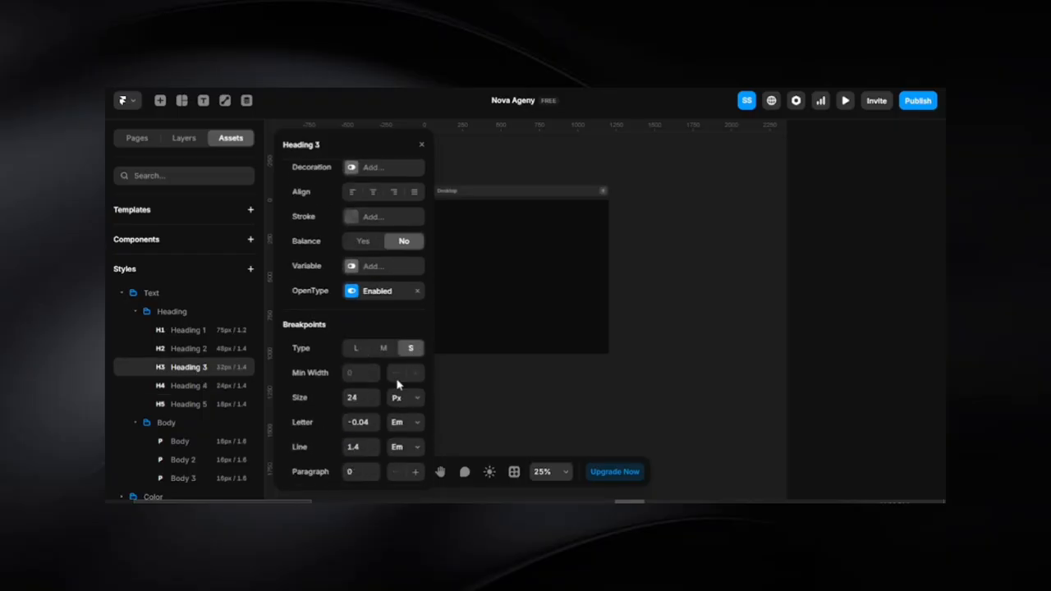
click(207, 389)
scroll(385, 363, down, 3)
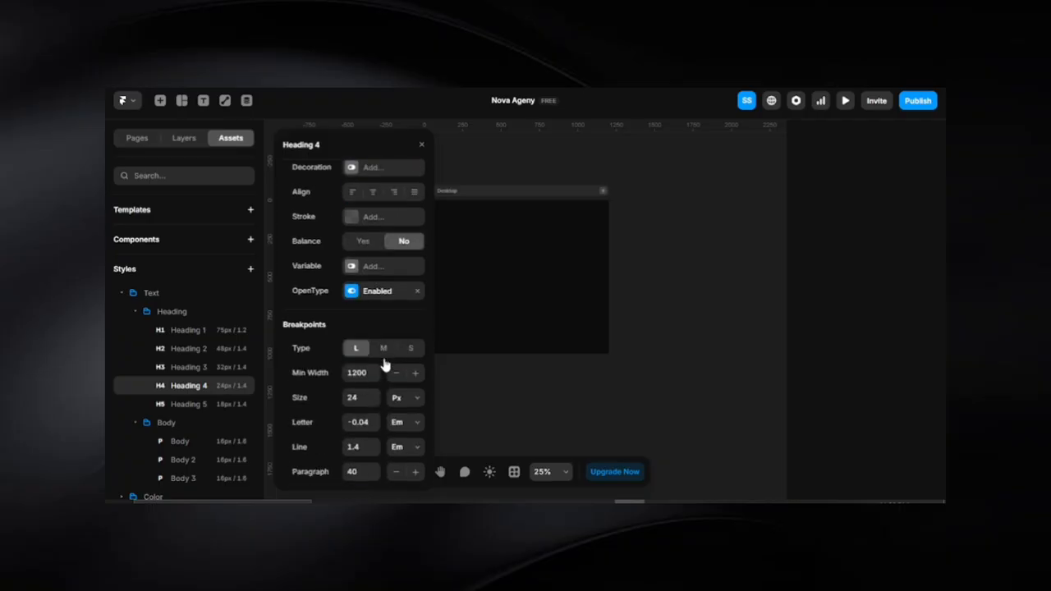
click(410, 348)
click(358, 397)
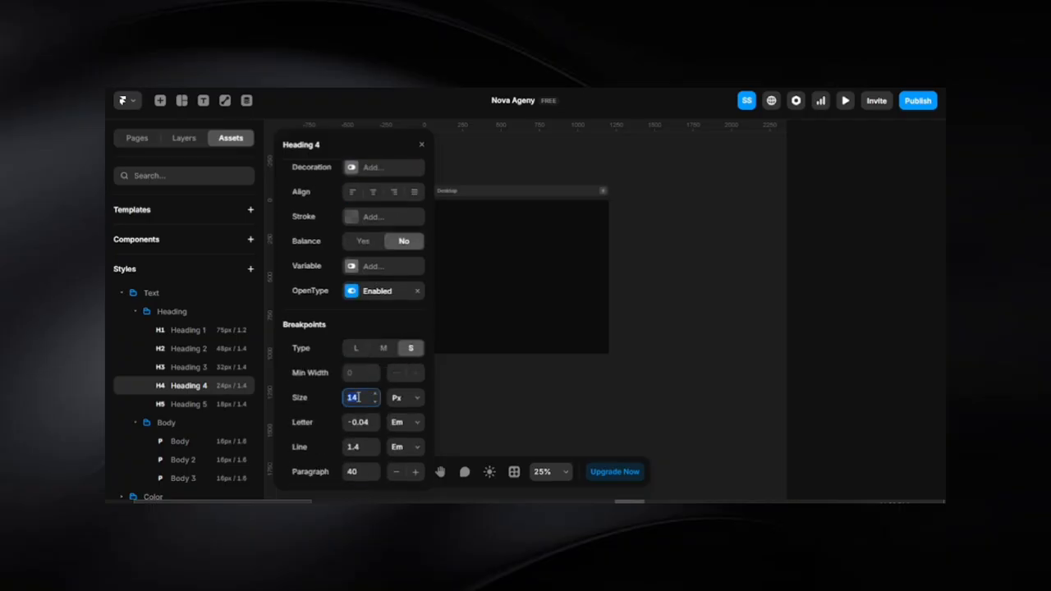
text(20)
Set Heading 4's line height to 1.3 em and its paragraph spacing to 0 at the S breakpoint.
click(365, 448)
text(1.3)
click(359, 471)
text(0)
Set the Heading 3 style's line height to 1.3 em at the L breakpoint.
click(196, 369)
scroll(370, 394, down, 5)
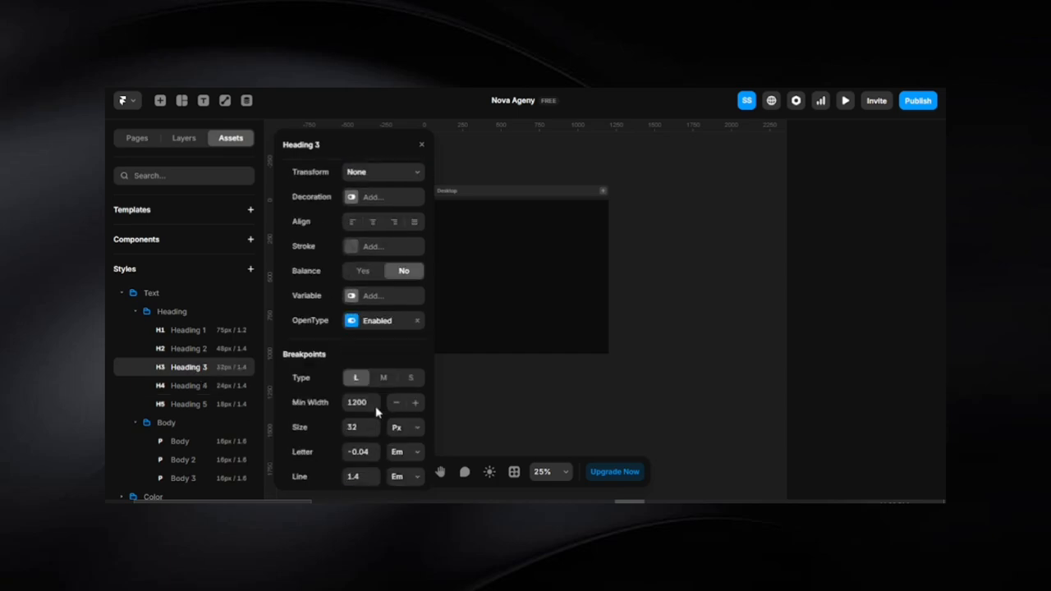
click(362, 448)
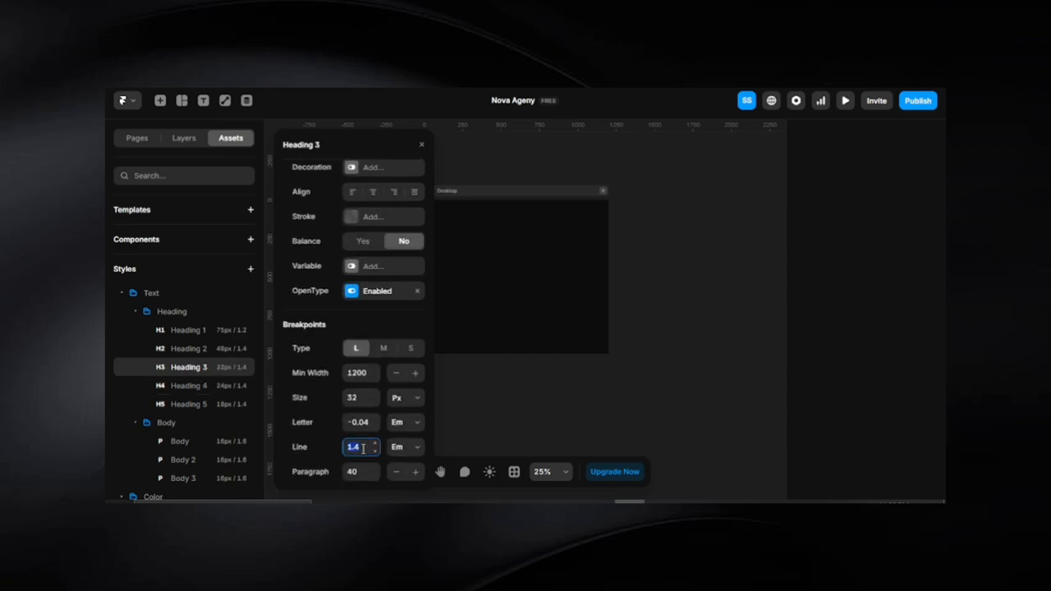
text(1.3)
Set the Heading 5 style's line height to 1.3 em and its paragraph spacing to 0.
click(194, 405)
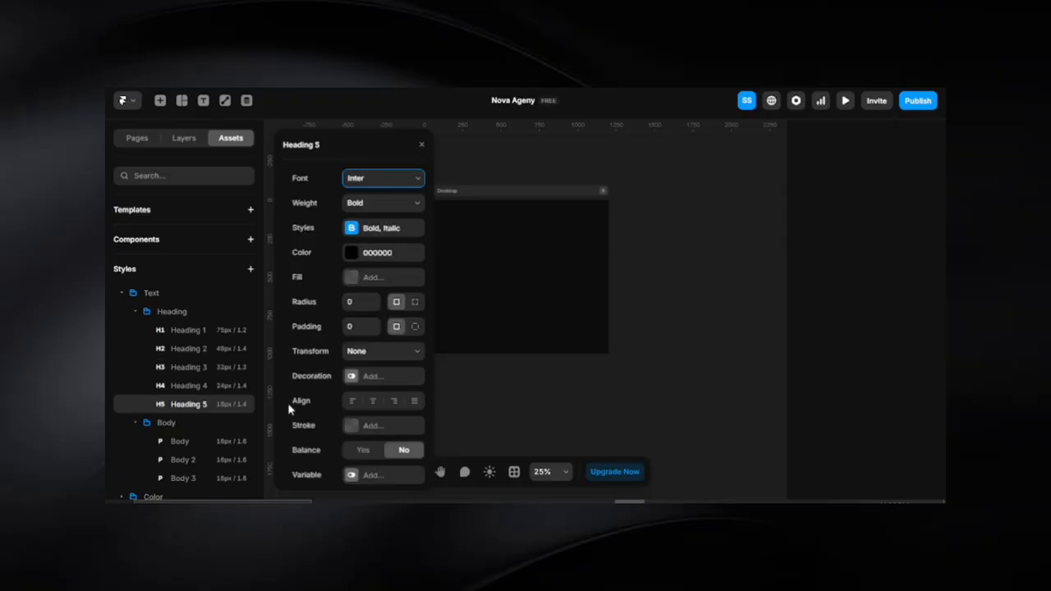
scroll(382, 403, down, 3)
click(365, 448)
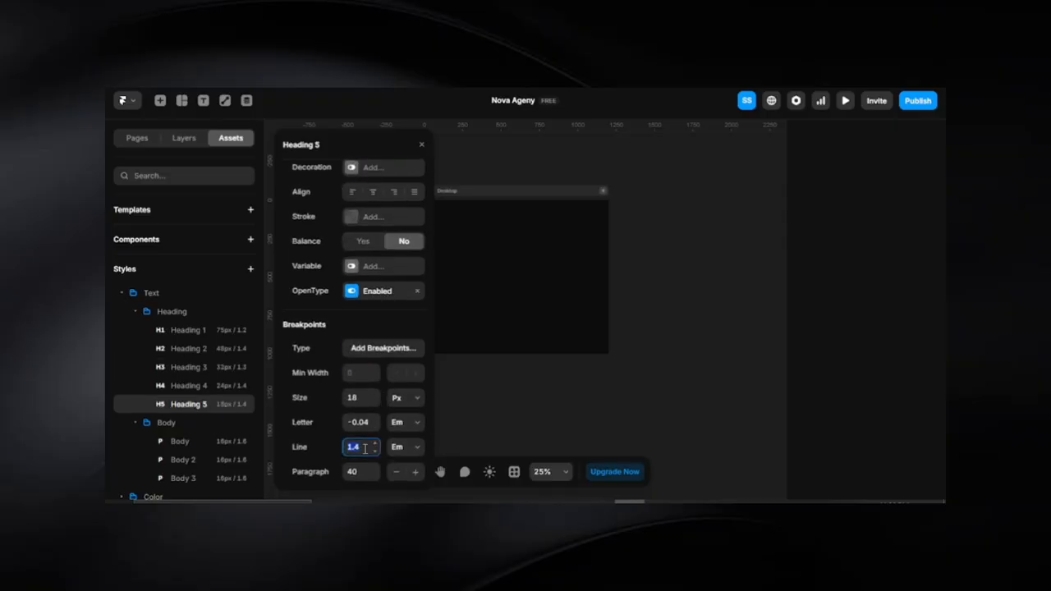
text(1.3)
click(364, 472)
text(0)
scroll(367, 473, up, 5)
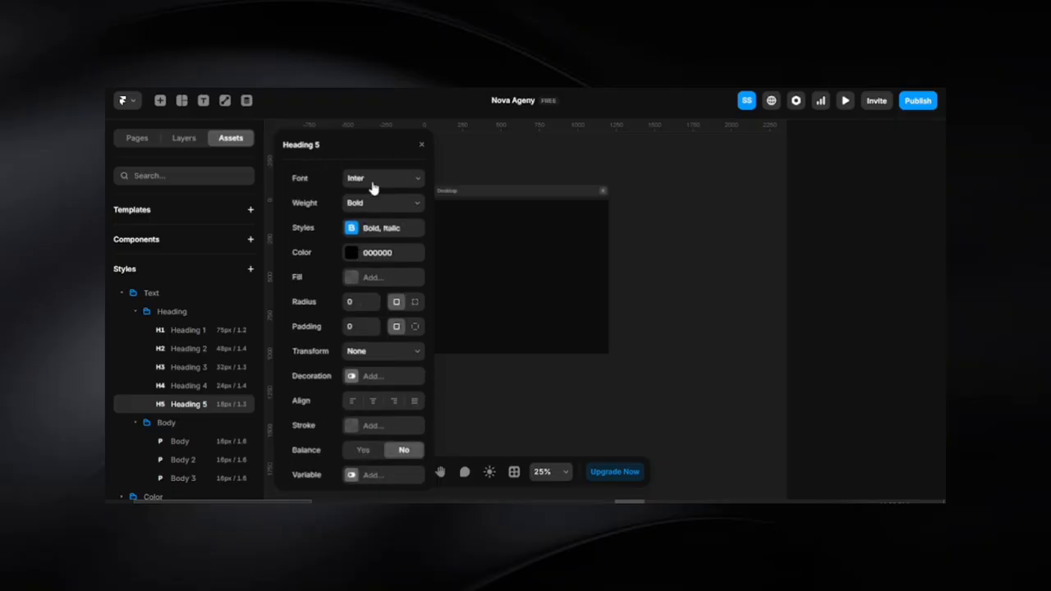
Set the Heading 5 style's font to Satoshi and its weight to Medium.
click(372, 179)
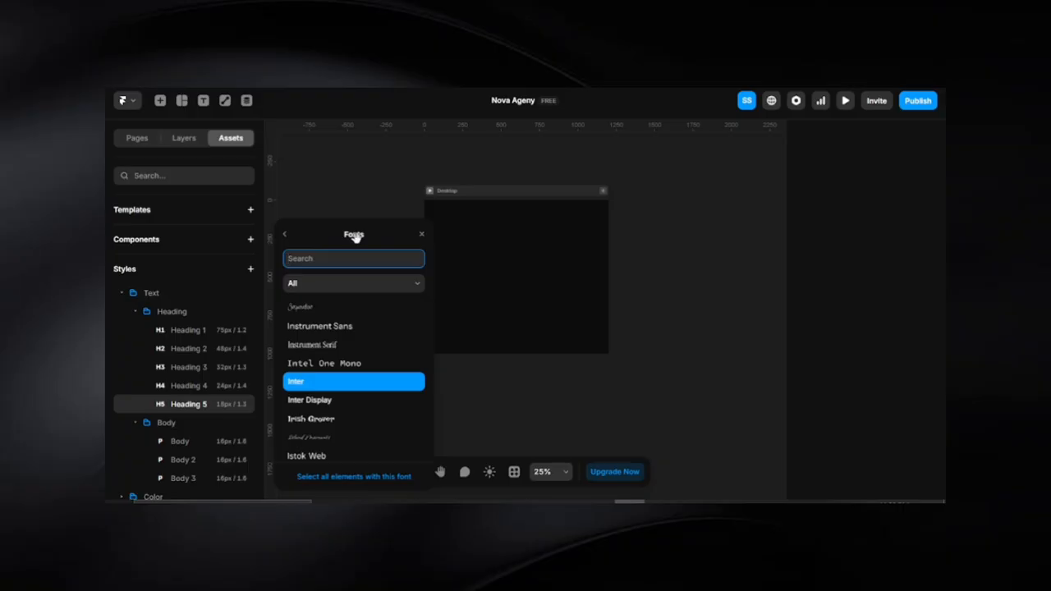
text(Sato)
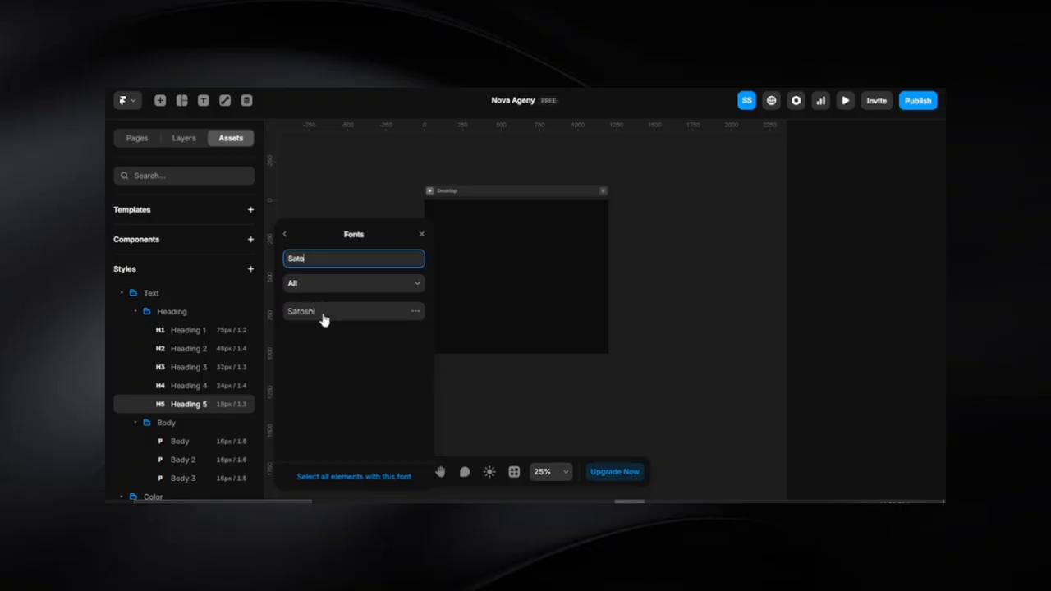
click(322, 315)
click(285, 235)
click(384, 205)
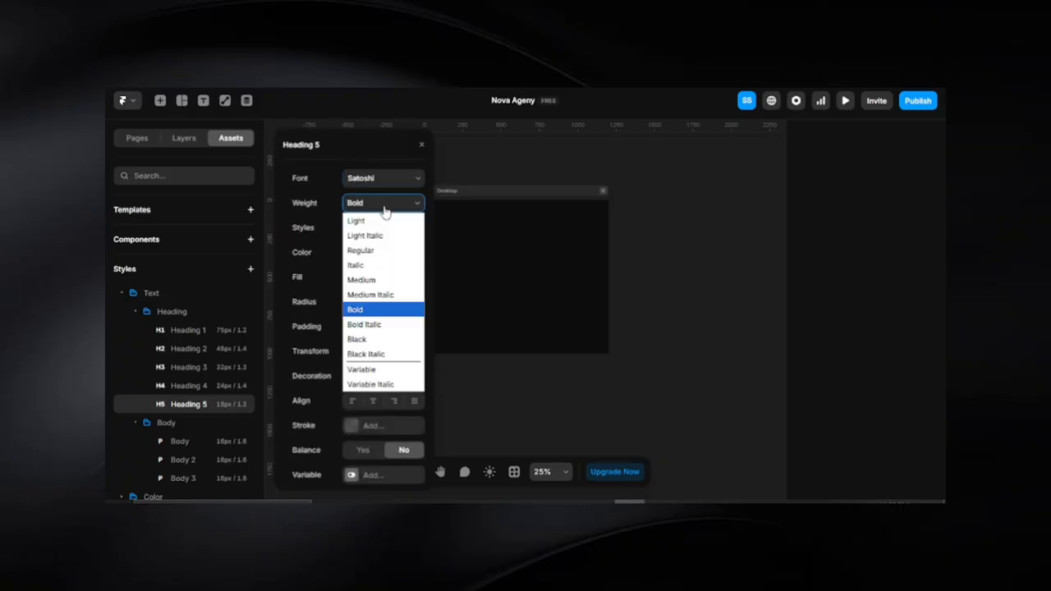
click(370, 280)
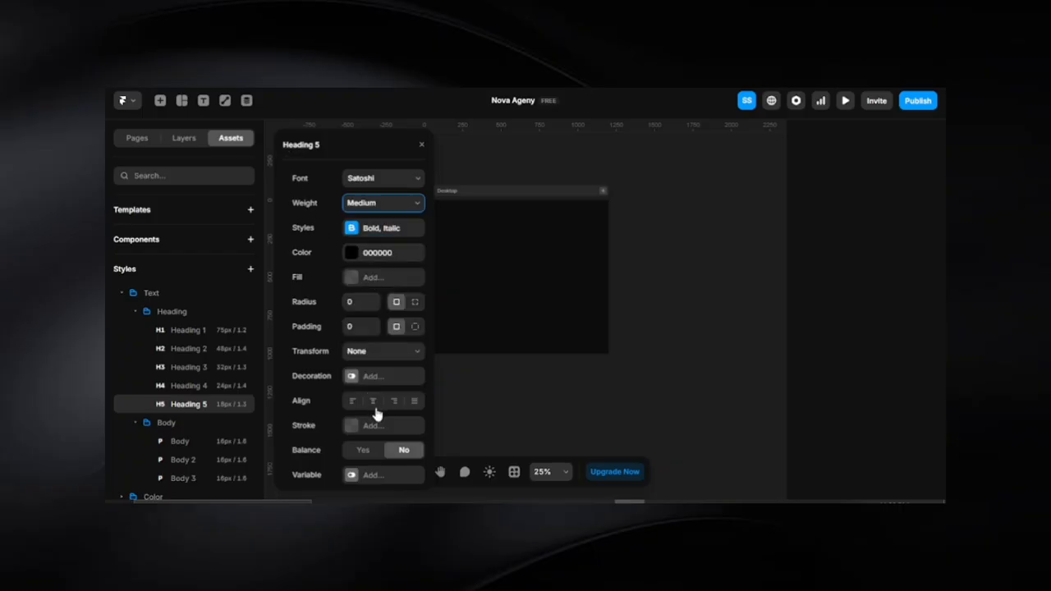
Add breakpoints to Heading 5 and set its size to 15 px at M and 18 px at S.
scroll(376, 416, down, 5)
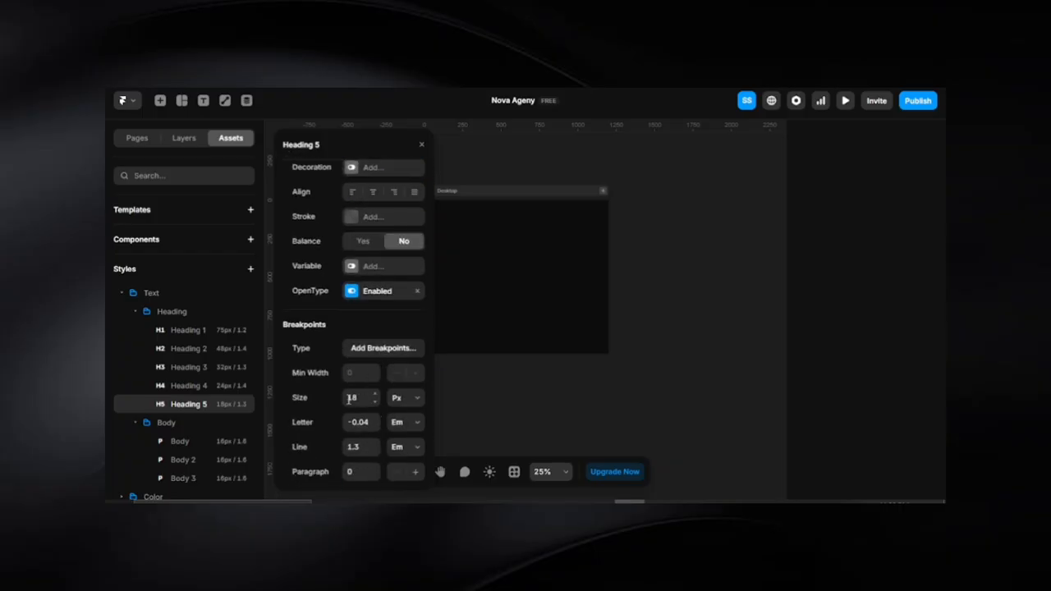
click(353, 399)
click(378, 351)
click(383, 350)
click(369, 396)
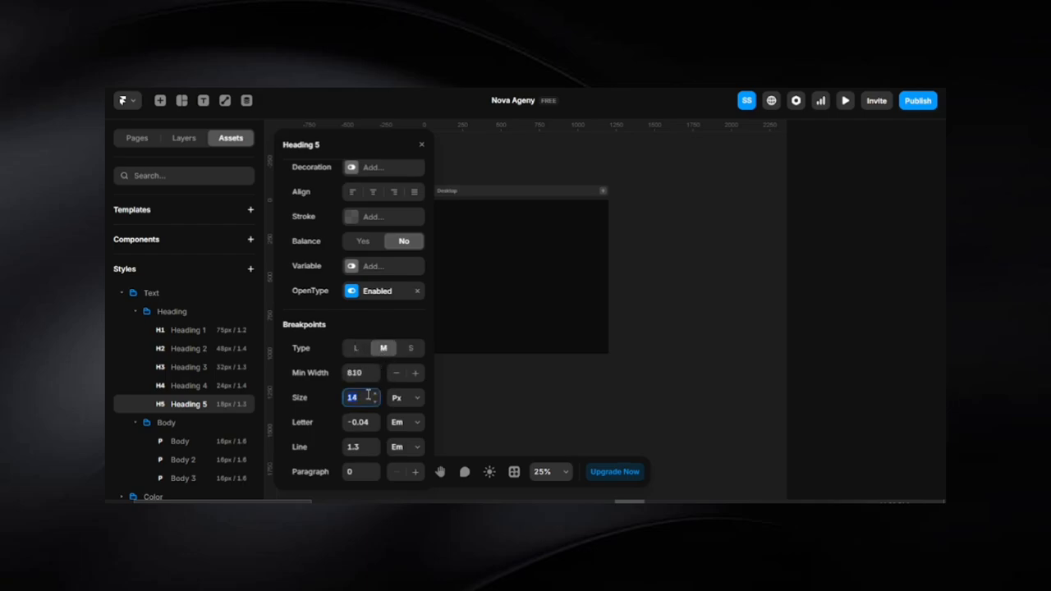
text(15)
click(410, 348)
click(362, 397)
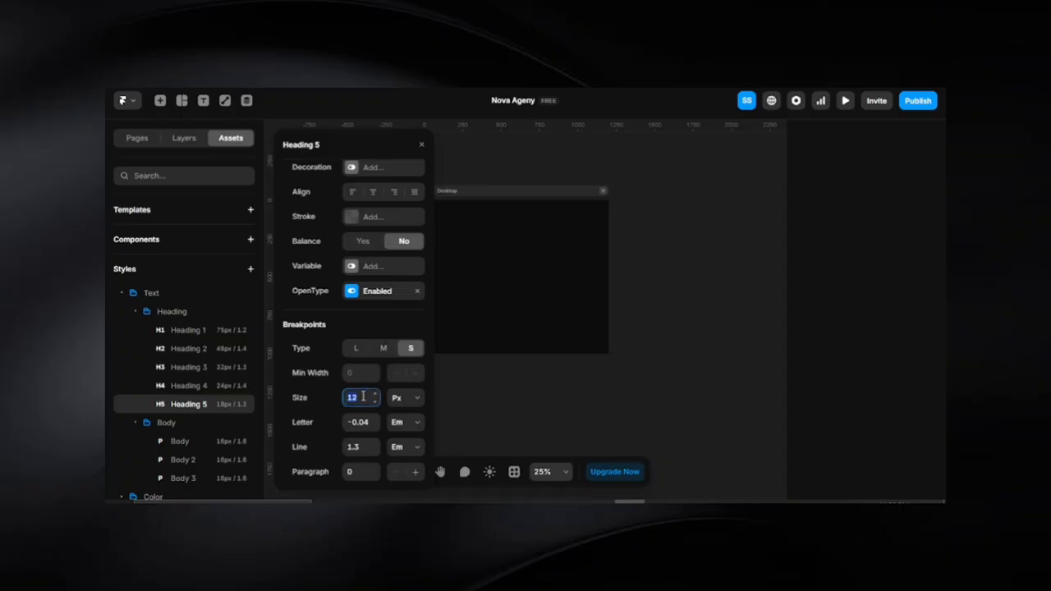
text(18)
Apply the Text P color style to Heading 5 and collapse the Heading folder.
click(135, 315)
click(135, 314)
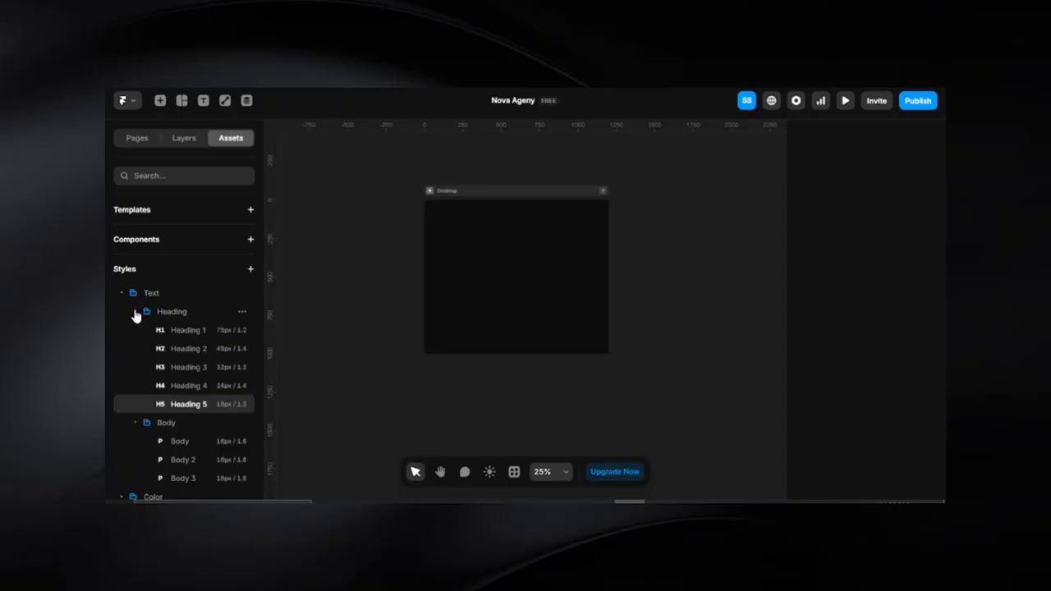
click(194, 405)
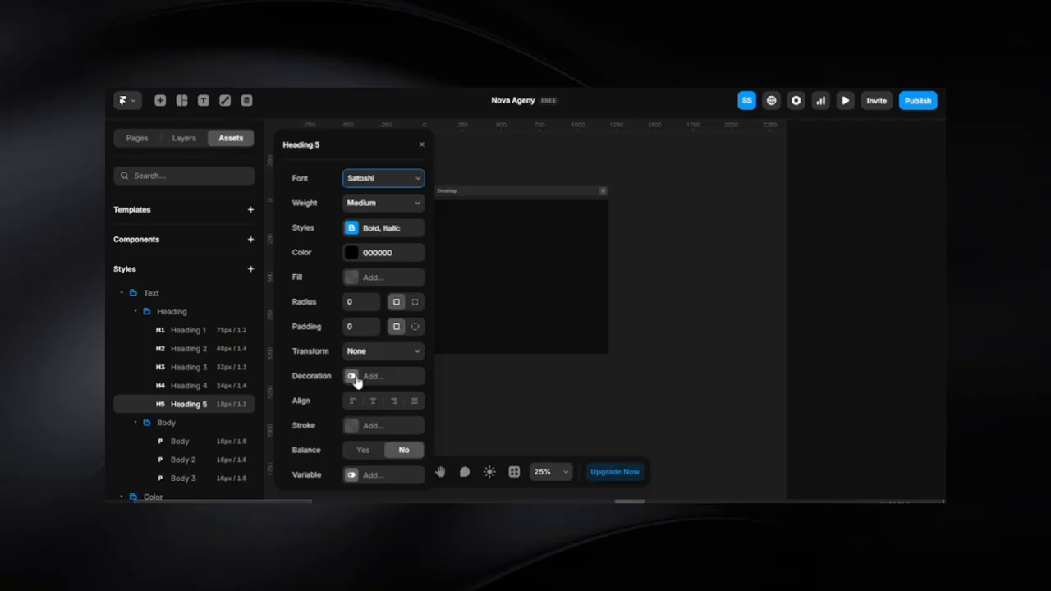
click(350, 254)
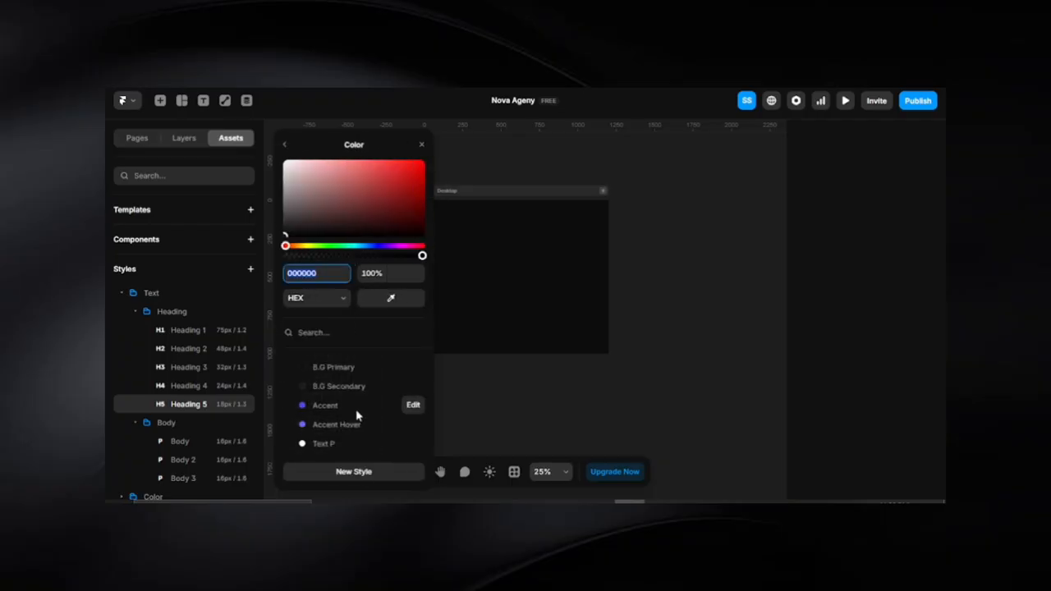
click(329, 443)
click(284, 143)
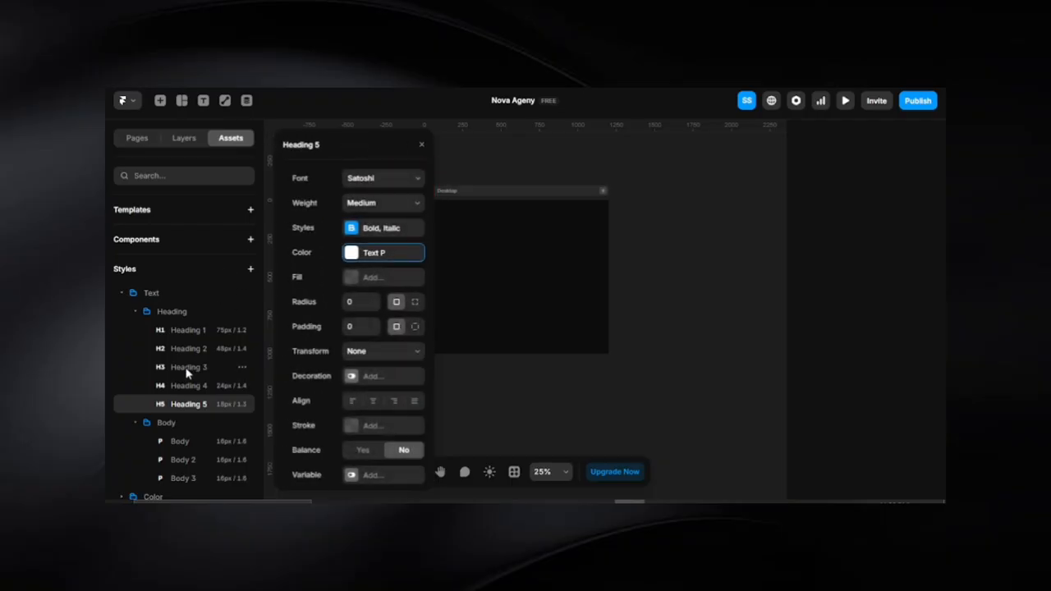
click(137, 312)
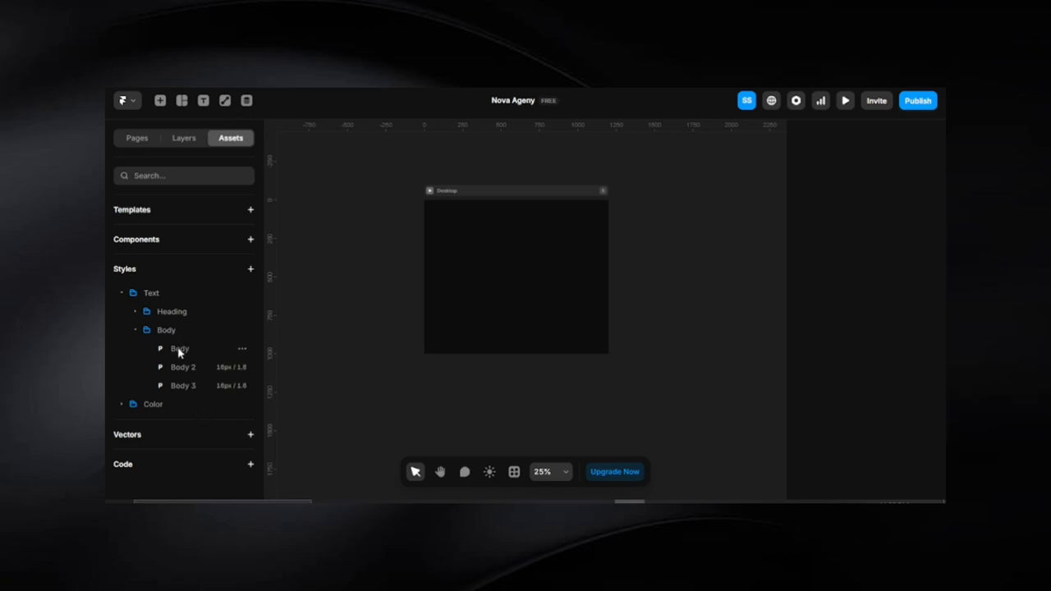
Rename the first text style in the Body folder as Body Large.
right_click(178, 351)
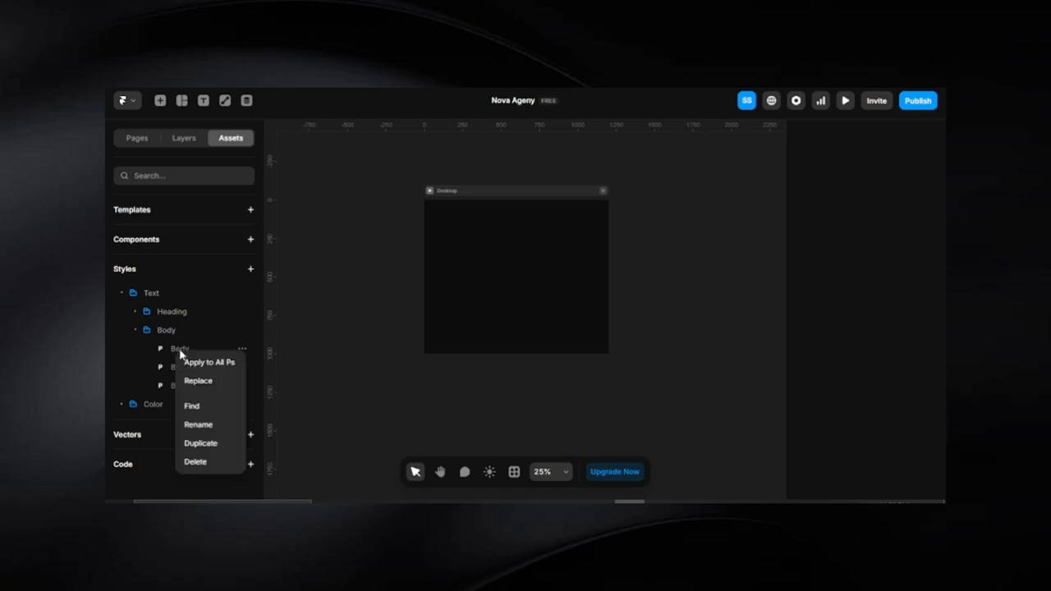
click(206, 423)
text(B)
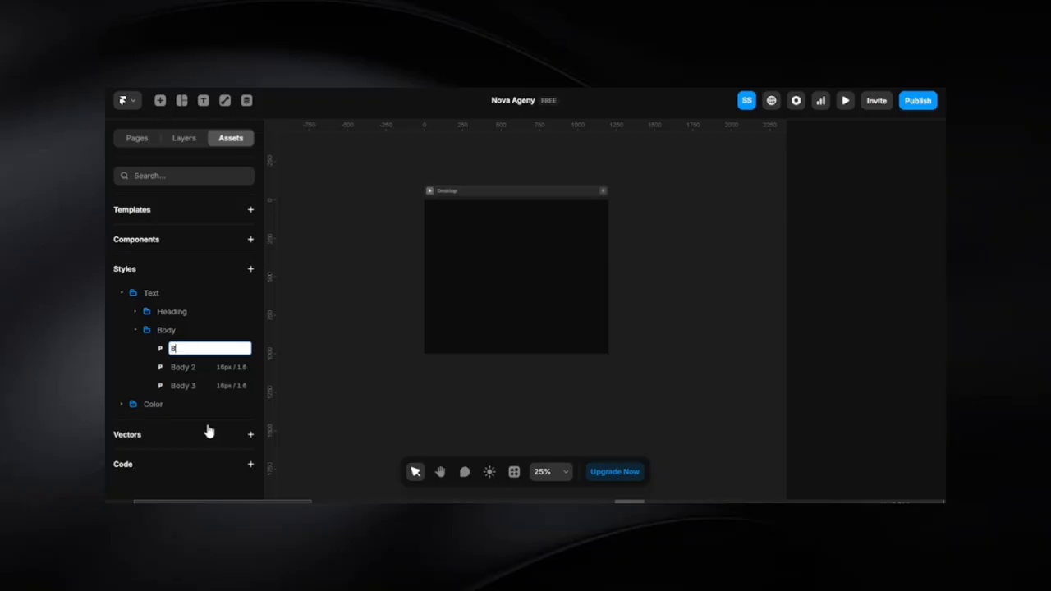
text(ody Large)
key(Return)
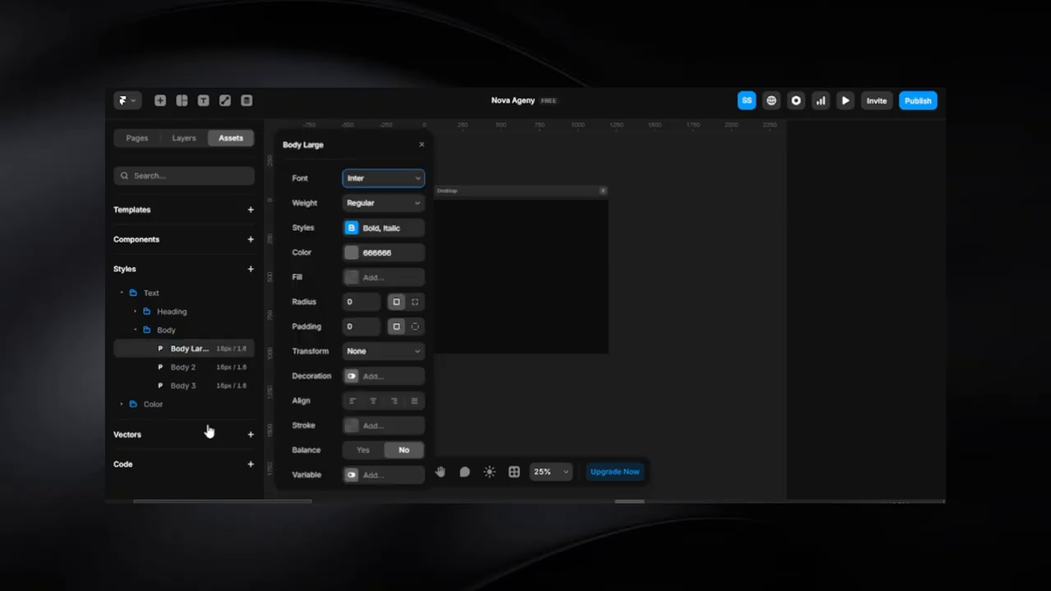
Rename the Body 2 text style as Body Small.
click(194, 370)
click(195, 370)
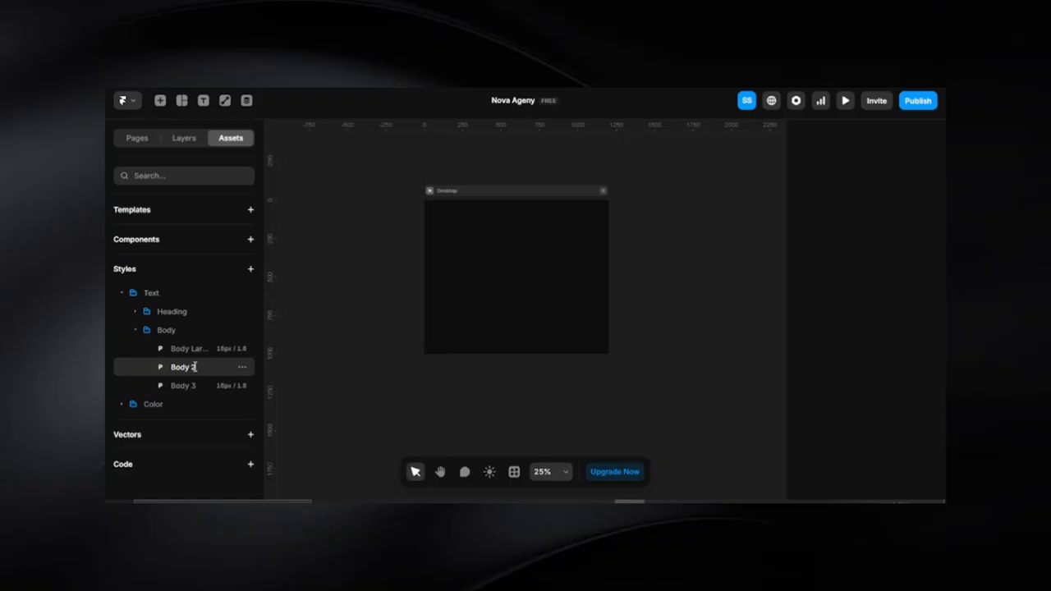
click(194, 371)
right_click(195, 371)
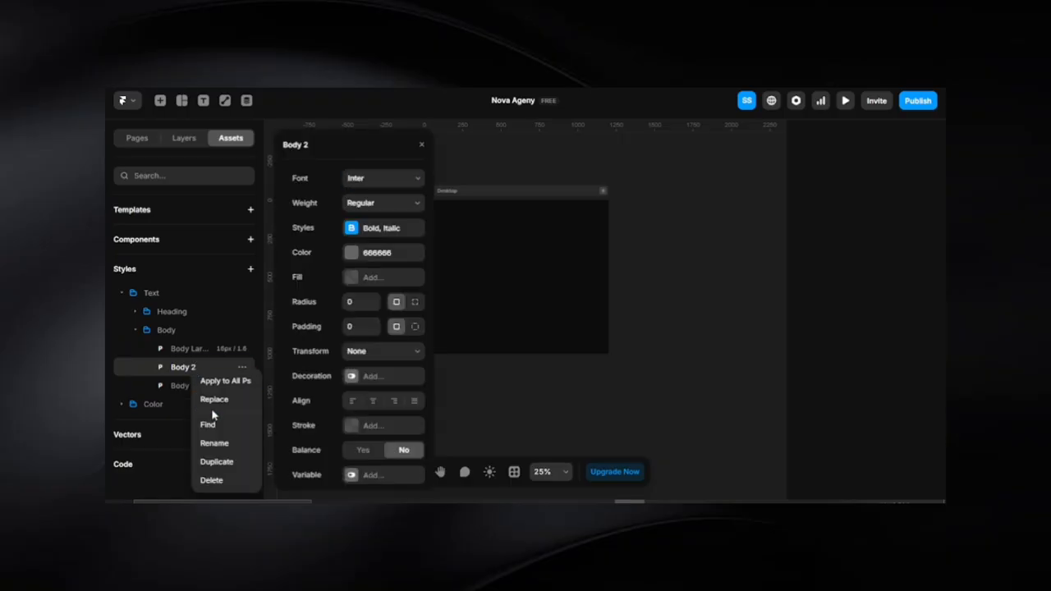
click(224, 442)
key(Right)
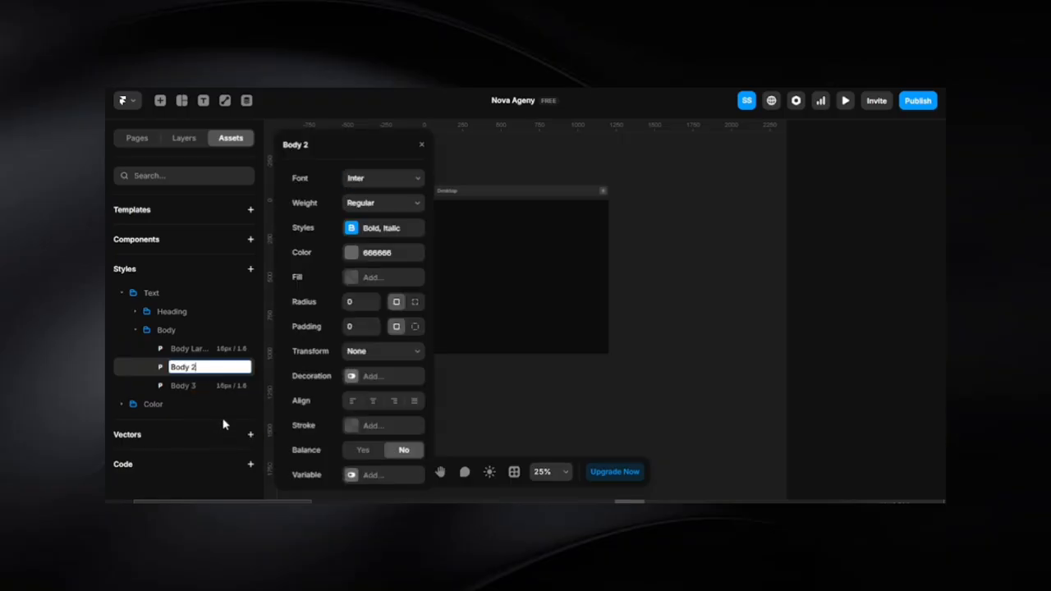
key(BackSpace)
key(BackSpace)
text(Small)
key(Return)
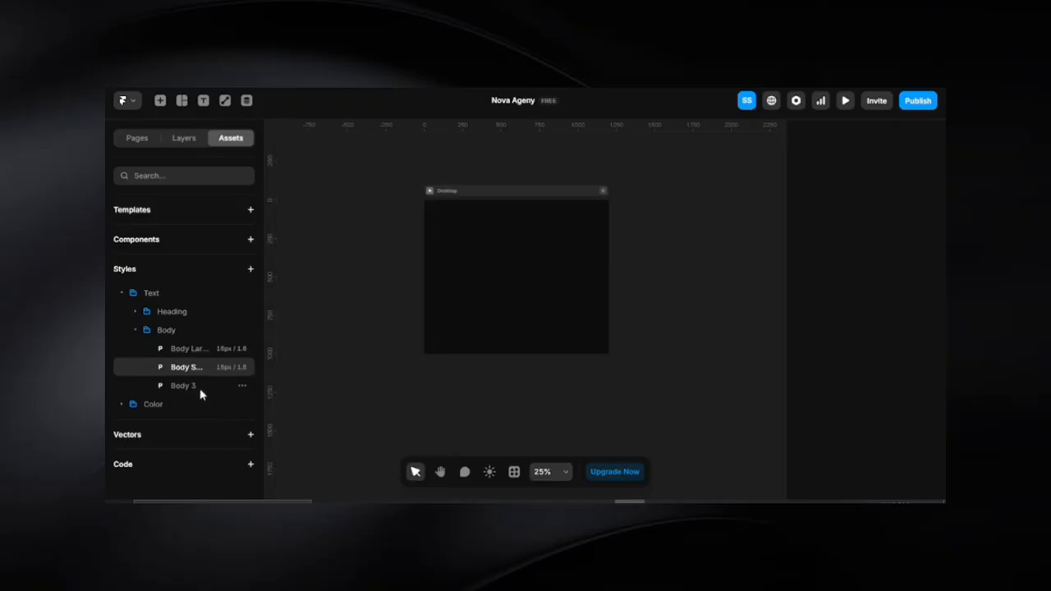
Rename the Body 3 text style as Call to action.
click(199, 392)
right_click(200, 391)
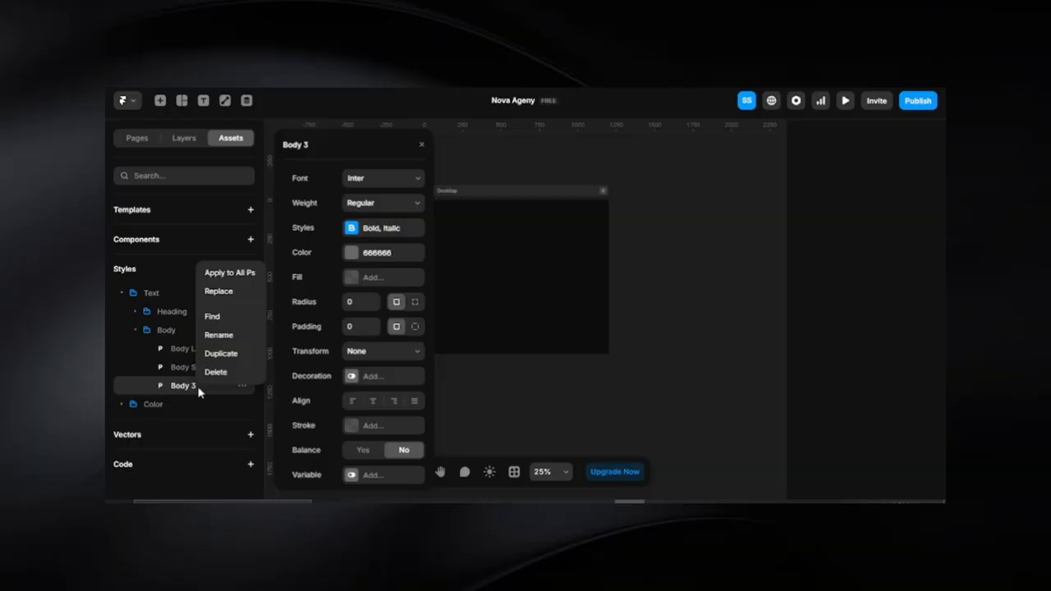
click(218, 335)
text(Call)
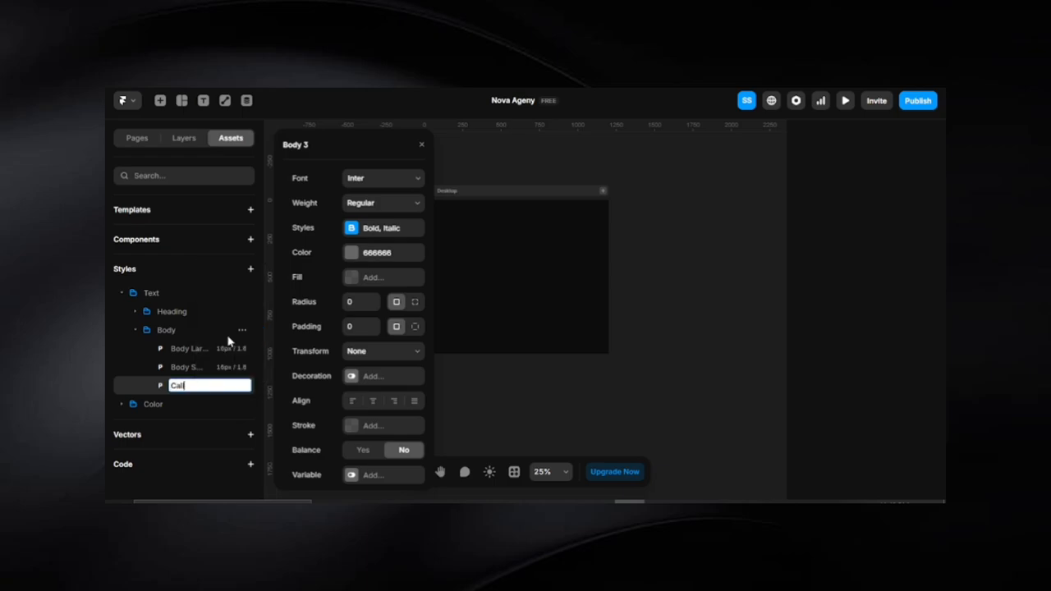
text( to action)
key(Return)
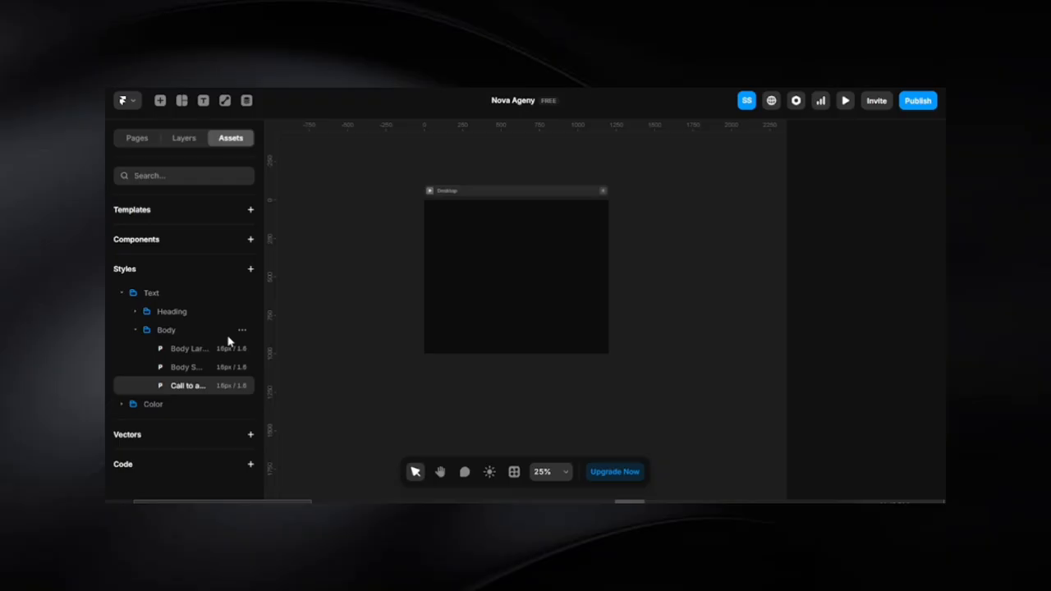
Set the Call to action style's weight to Semibold and its color to the B.G Primary color style.
click(186, 386)
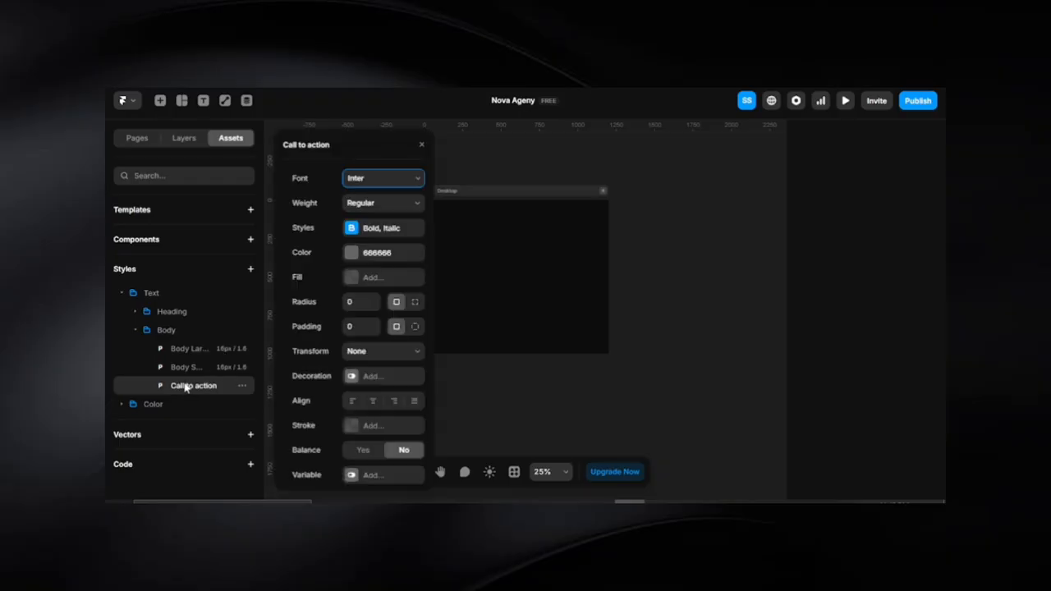
click(382, 205)
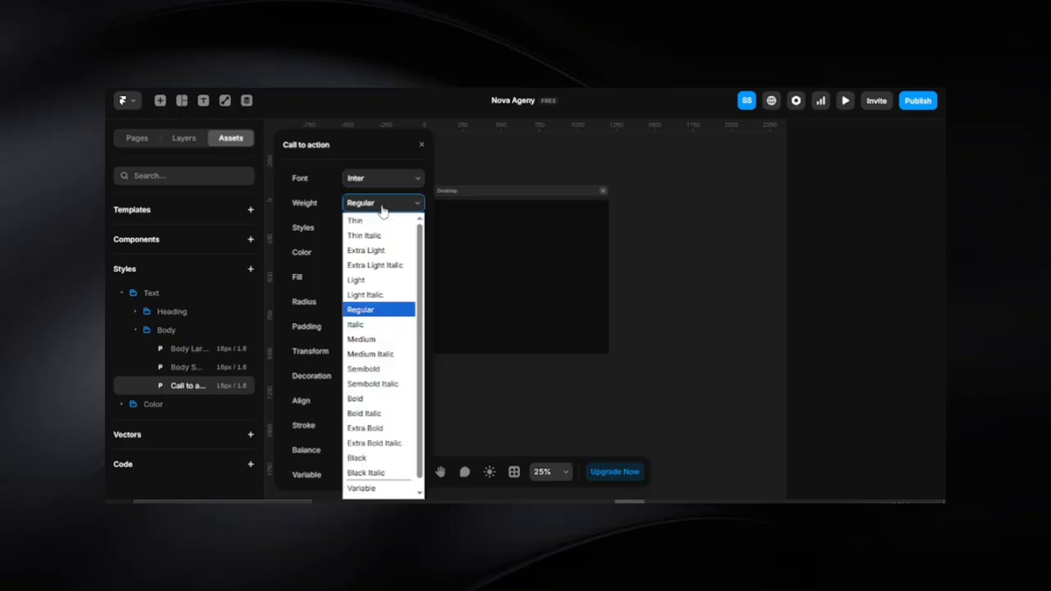
click(398, 373)
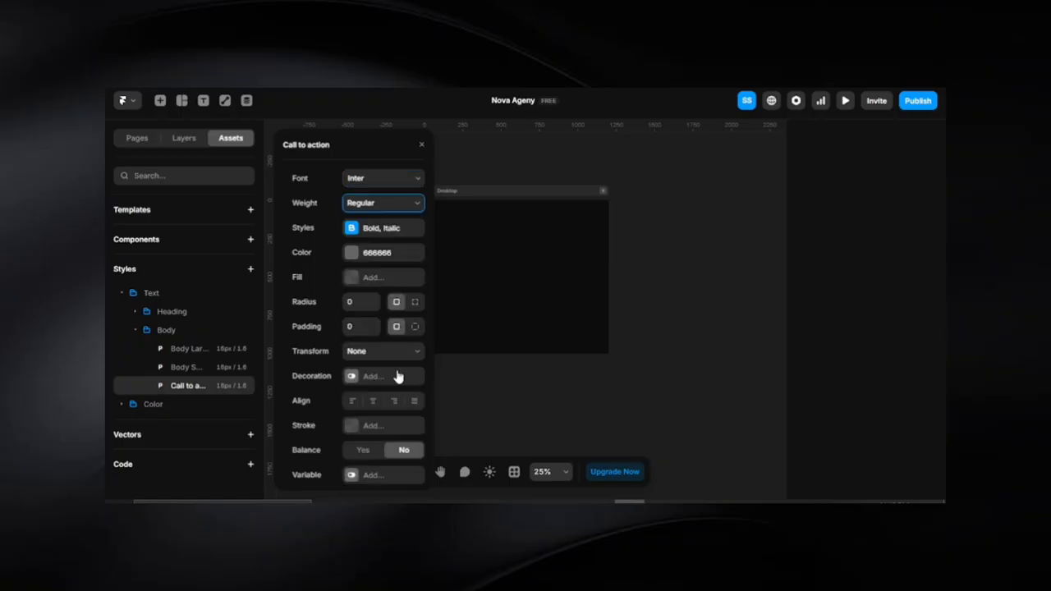
click(365, 254)
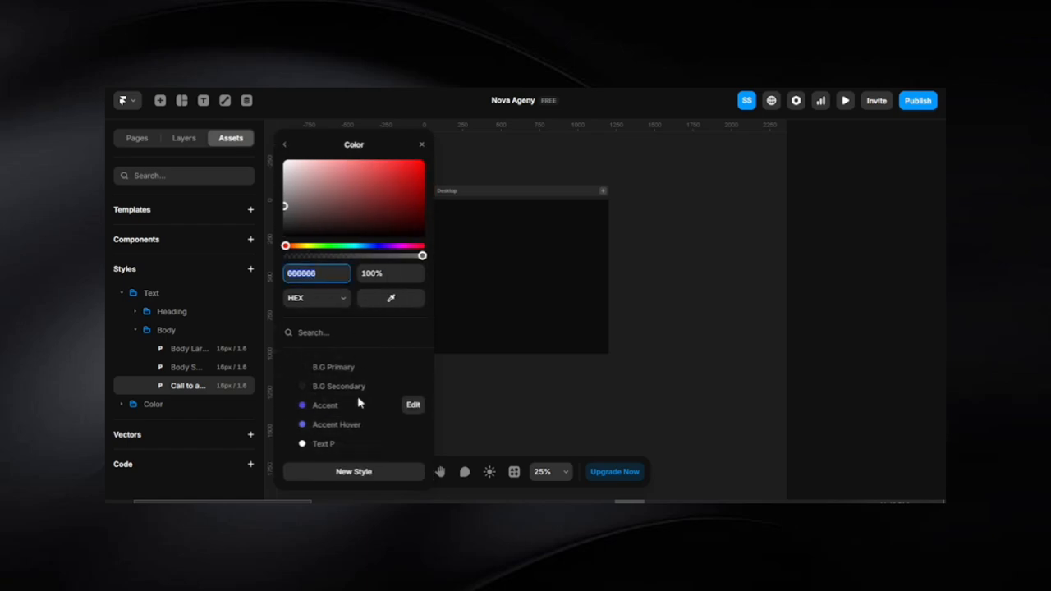
scroll(357, 396, down, 2)
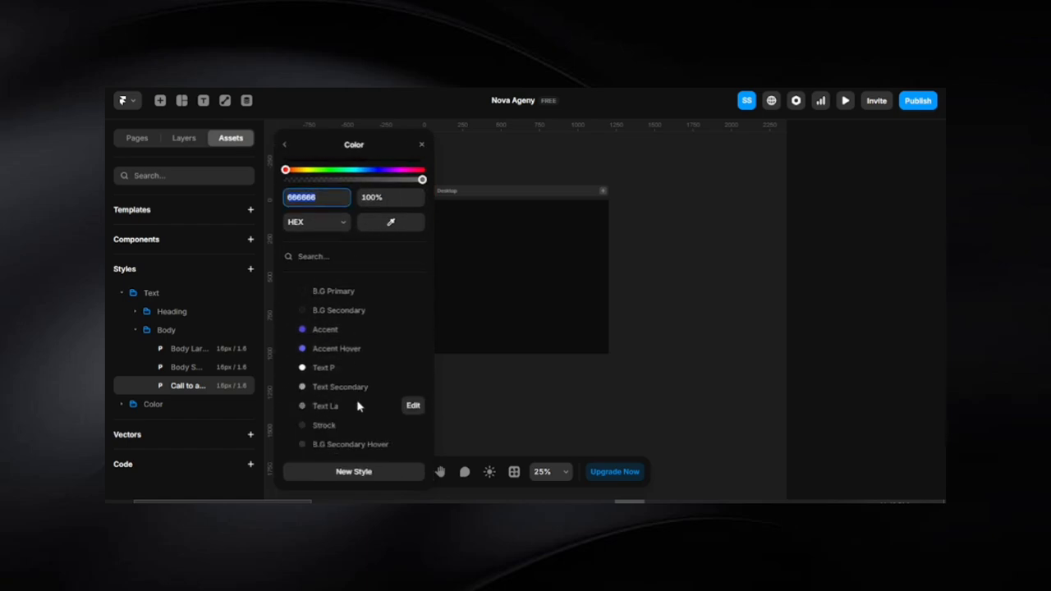
click(338, 294)
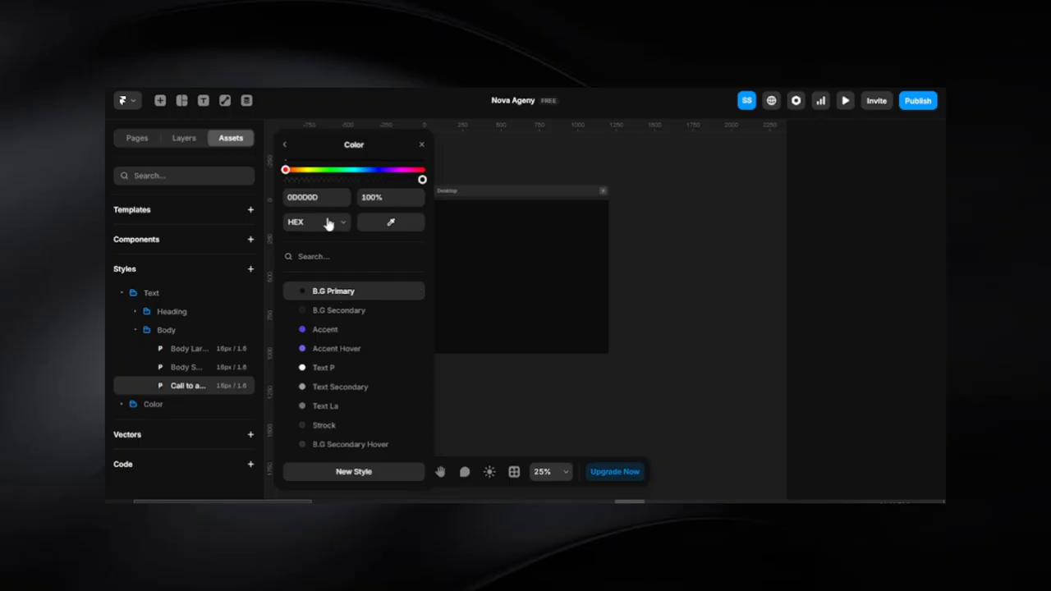
click(287, 146)
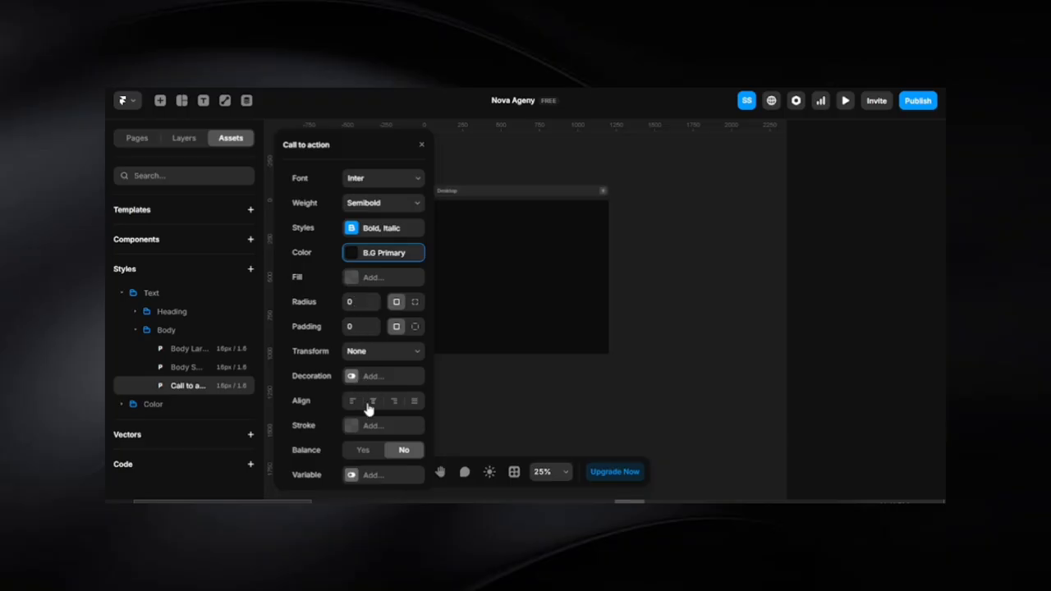
scroll(368, 403, down, 2)
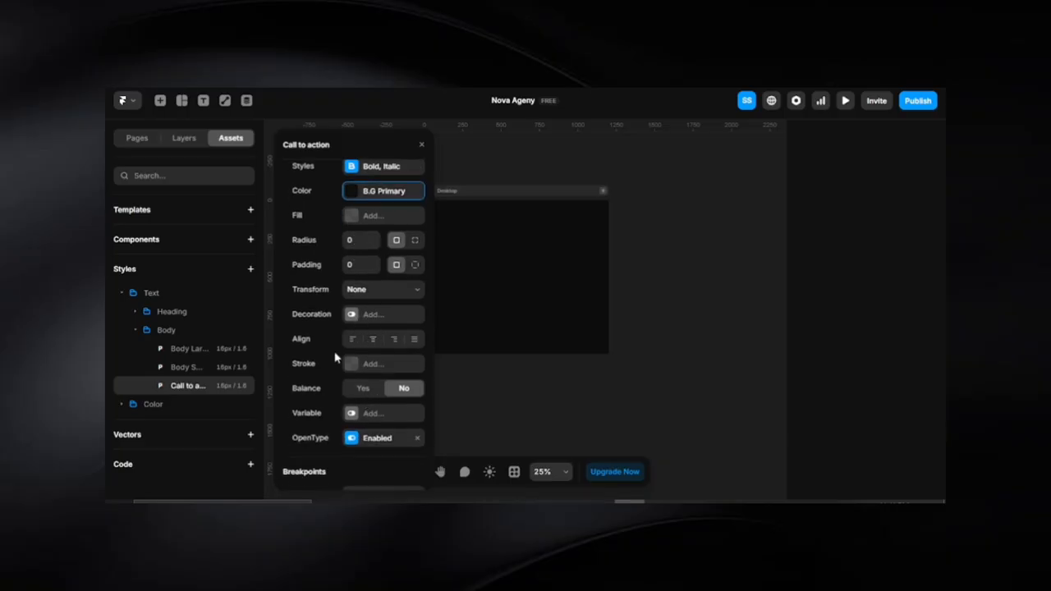
Set the Call to action style to Uppercase with size 14 px, line height 1.1 em and paragraph spacing 0.
click(403, 293)
click(393, 336)
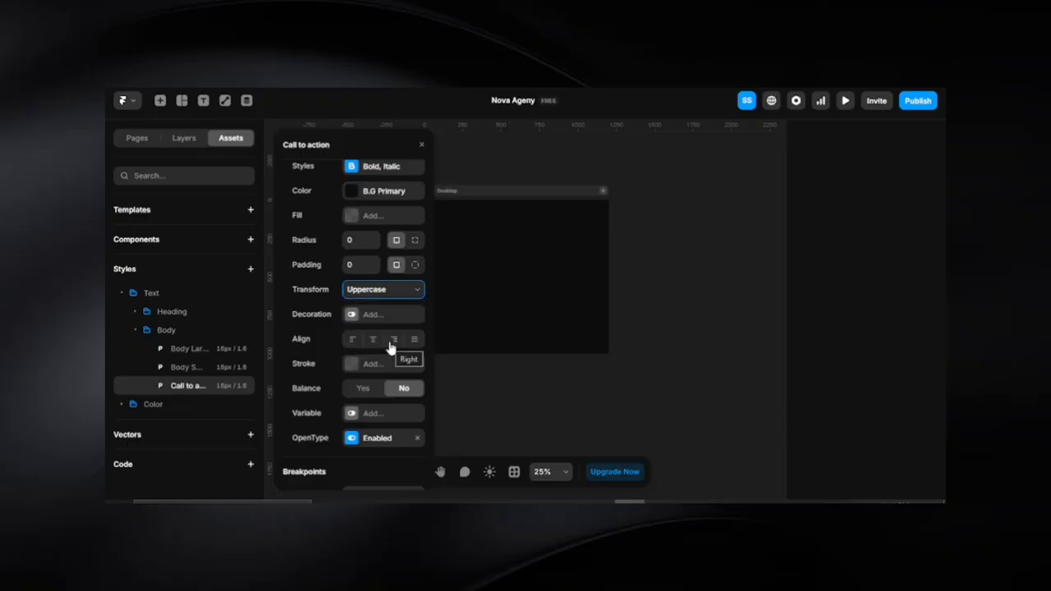
scroll(385, 349, down, 5)
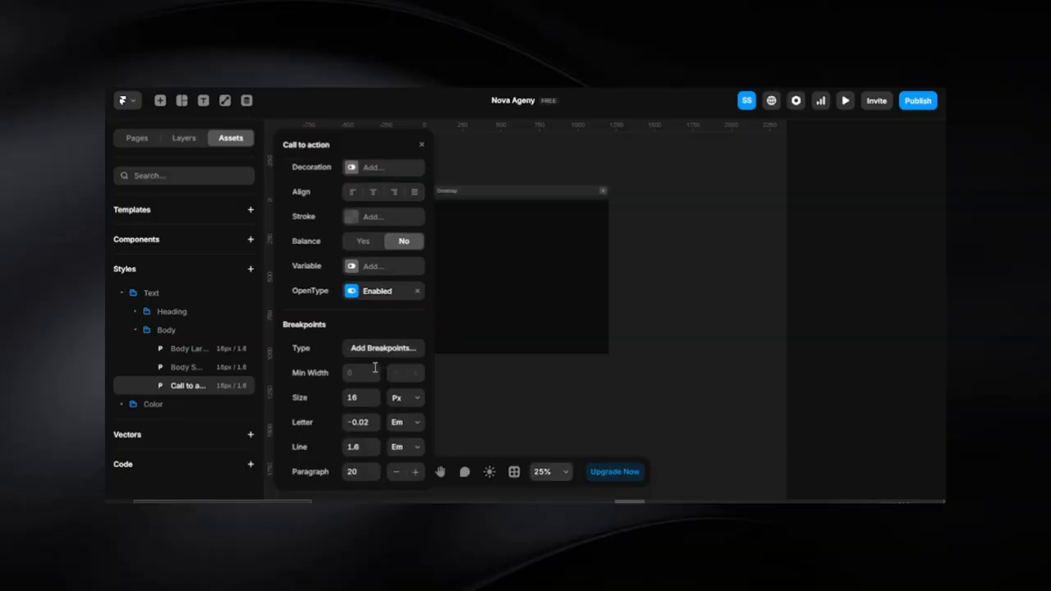
click(361, 398)
text(14)
click(364, 448)
text(1.1)
click(361, 469)
text(0)
Set the Body Large style's weight to Regular and its color to the Text Secondary color style.
click(187, 350)
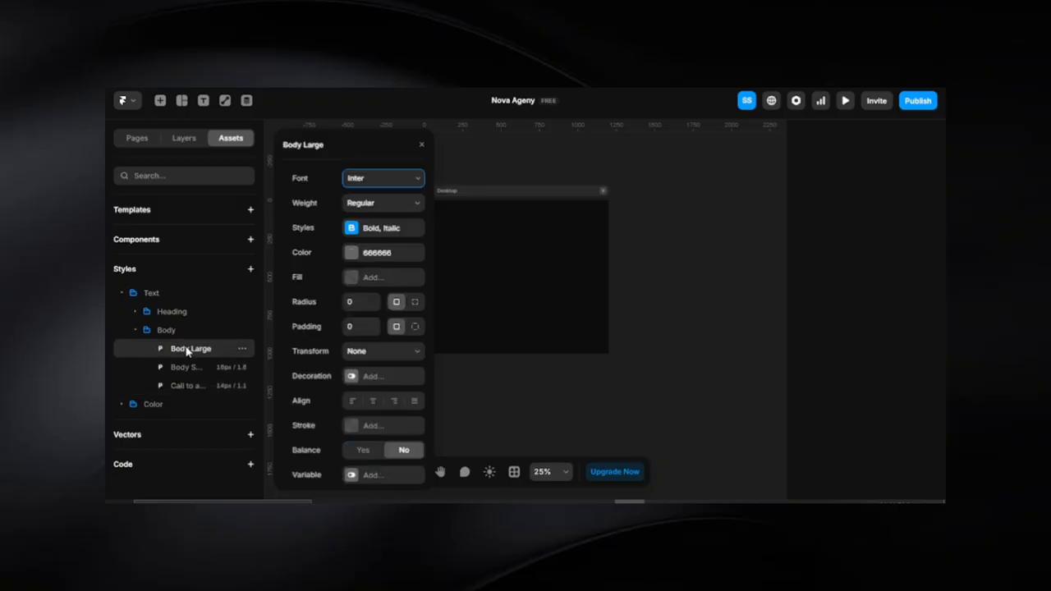
click(374, 205)
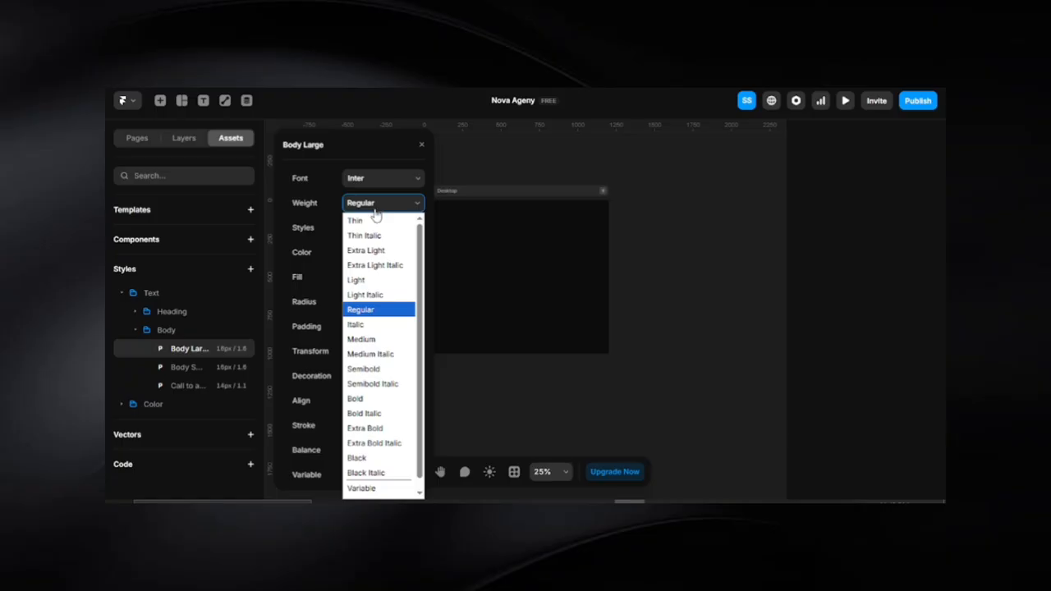
click(377, 309)
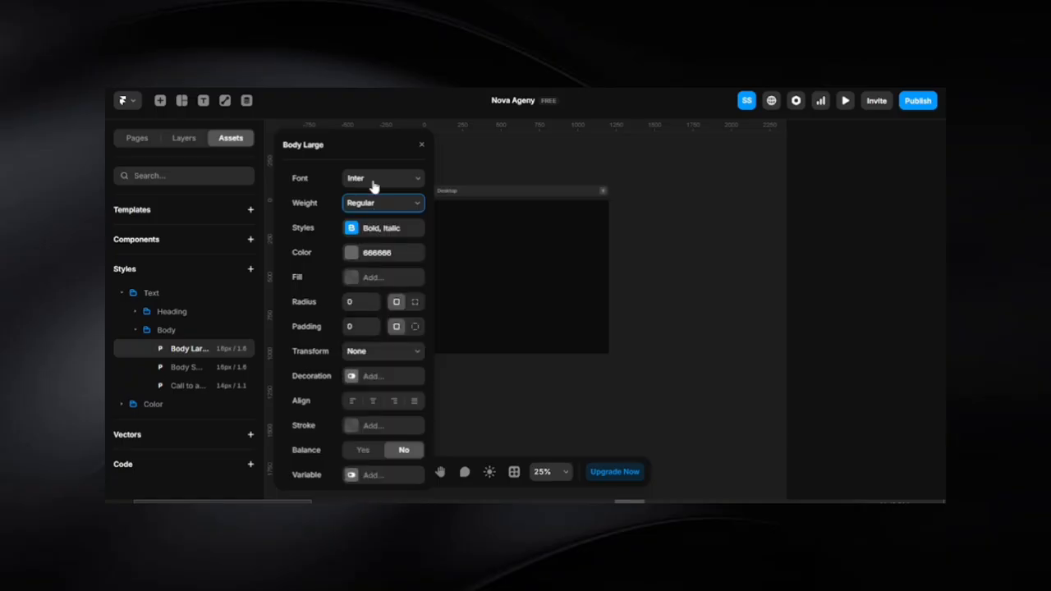
click(366, 259)
click(339, 387)
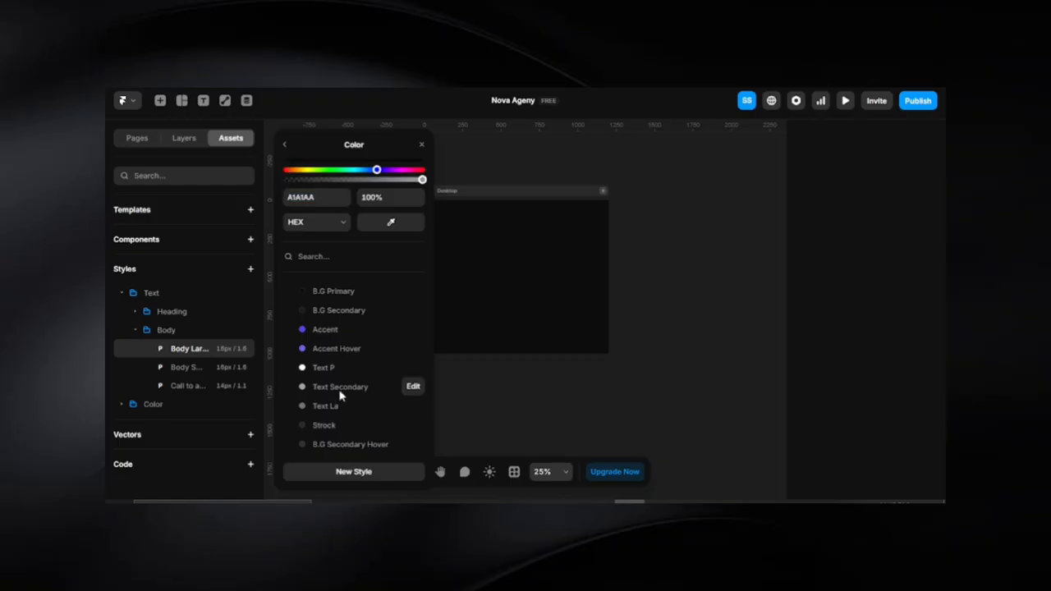
click(284, 145)
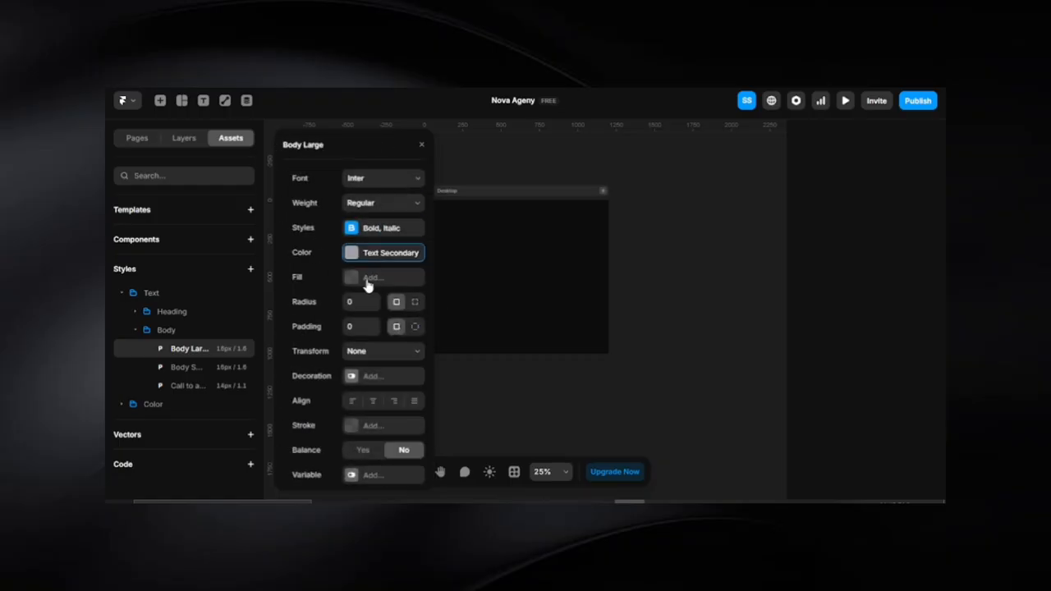
Add breakpoints to the Body Large style and set its size to 16 px at medium and 14 px at small.
scroll(365, 328, down, 5)
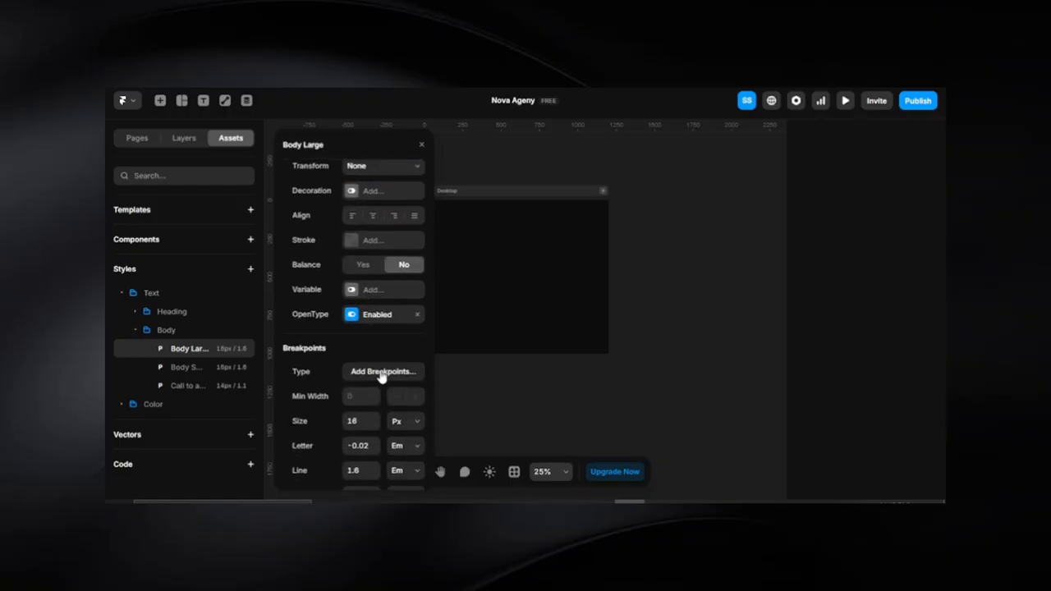
scroll(382, 374, down, 1)
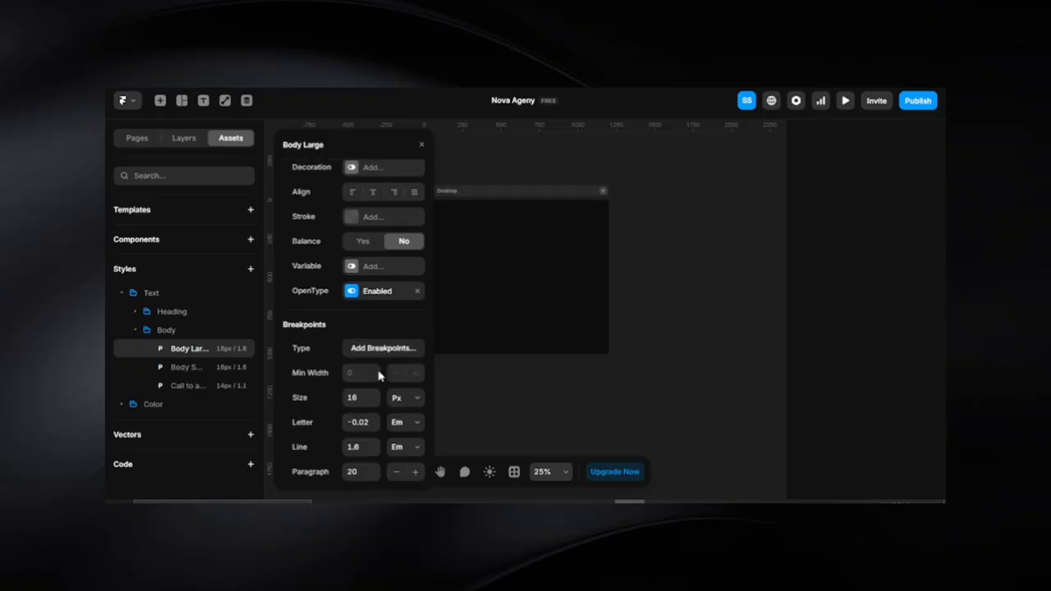
click(378, 352)
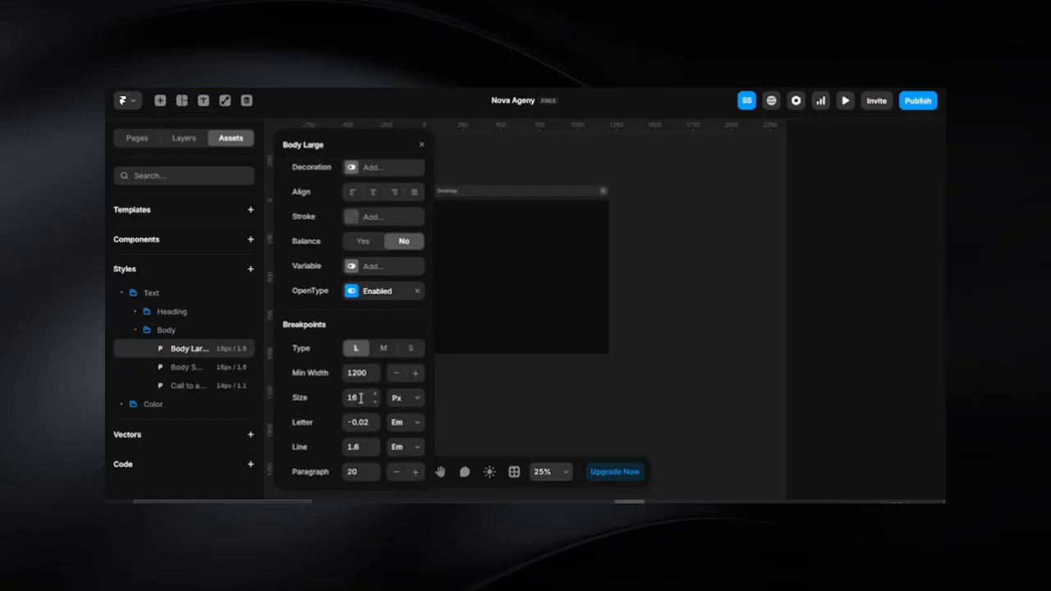
click(360, 399)
click(384, 349)
click(364, 397)
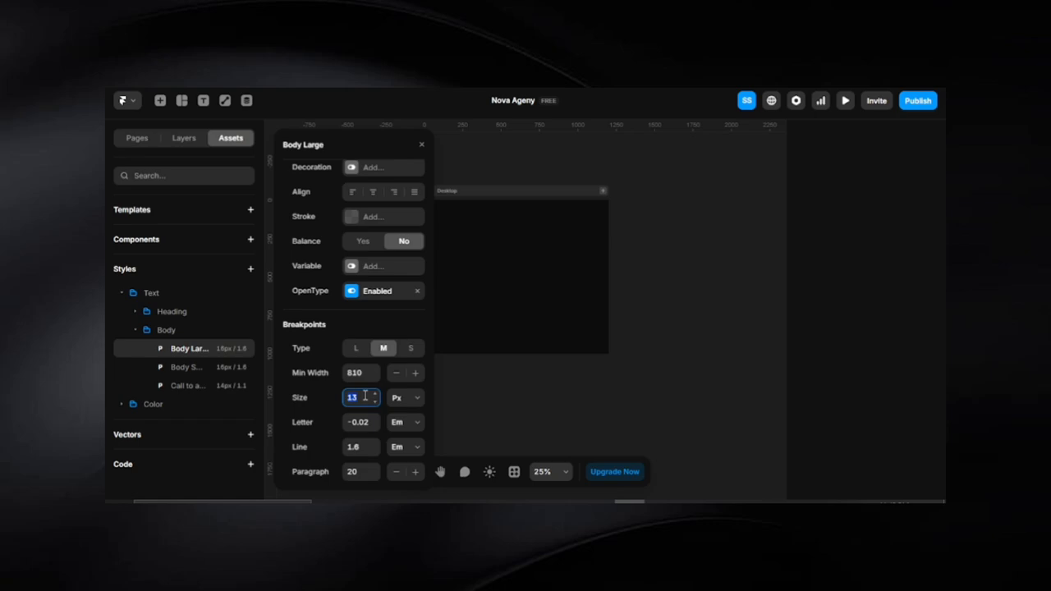
text(16)
click(409, 348)
click(358, 398)
text(14)
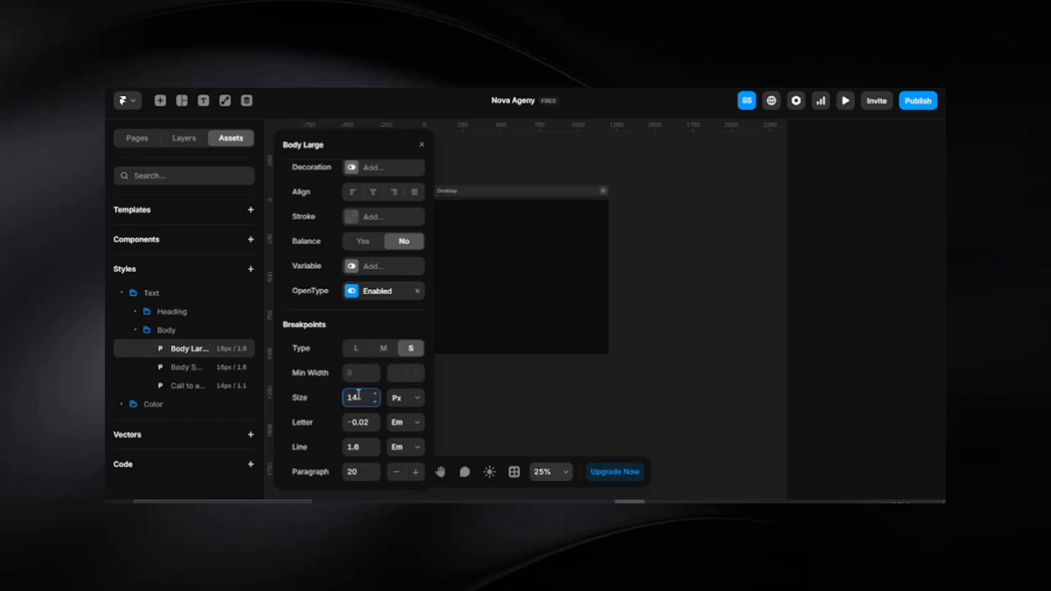
Set the Body Small style's font size to 14 px.
click(184, 369)
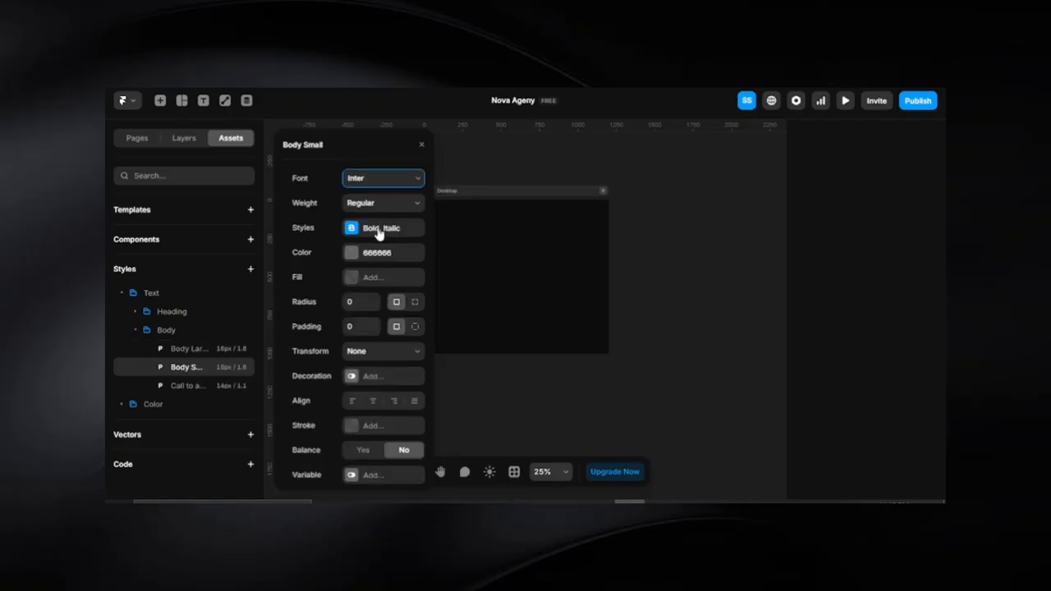
scroll(371, 353, down, 3)
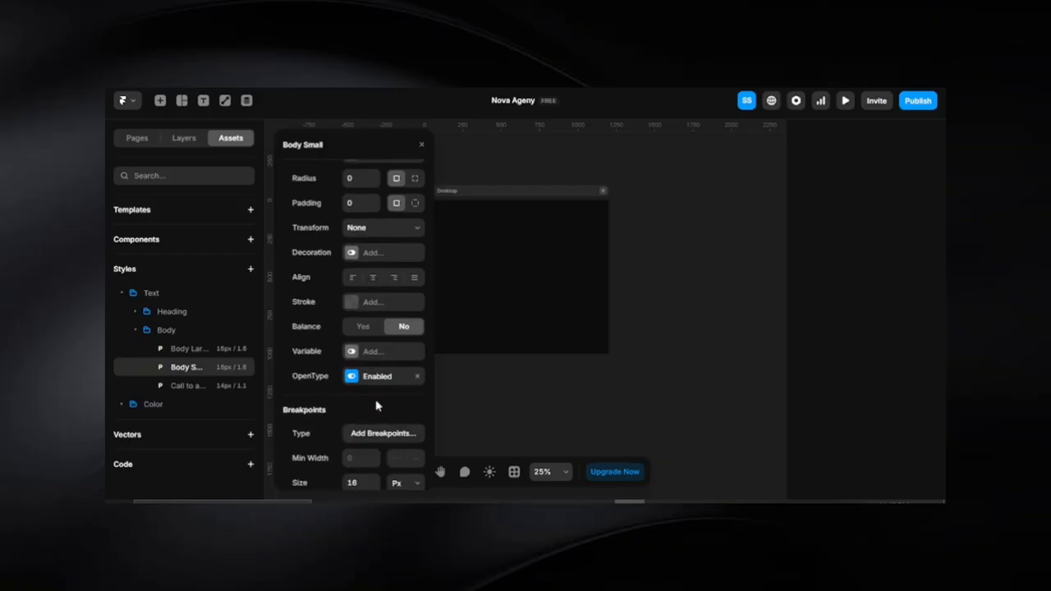
scroll(377, 405, down, 2)
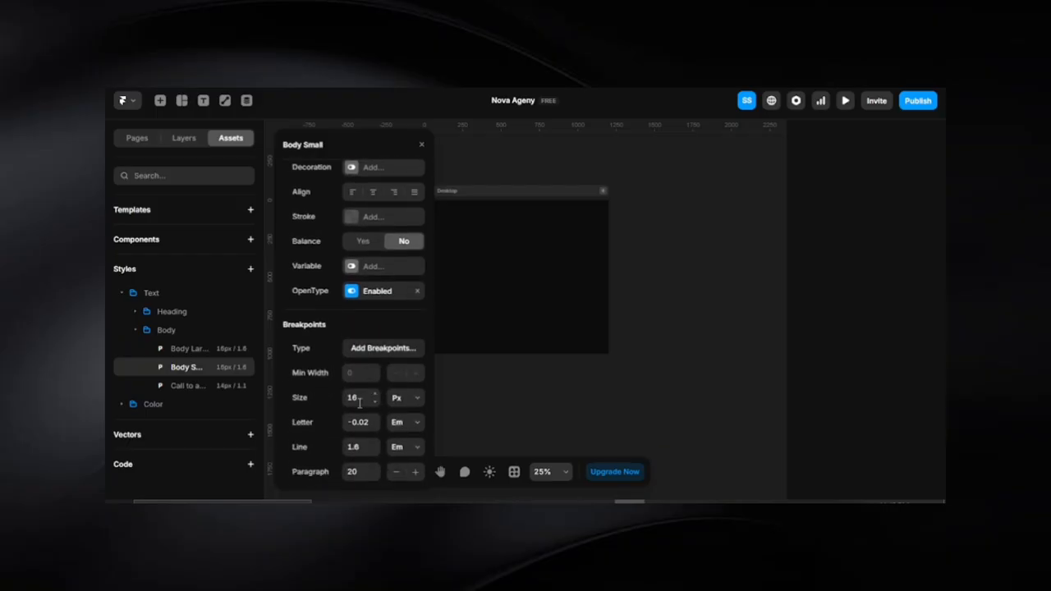
click(359, 401)
text(14)
Add breakpoints to the Body Small style and set its size to 14 px at medium and 12 px at small.
click(387, 353)
click(384, 349)
click(359, 402)
text(14)
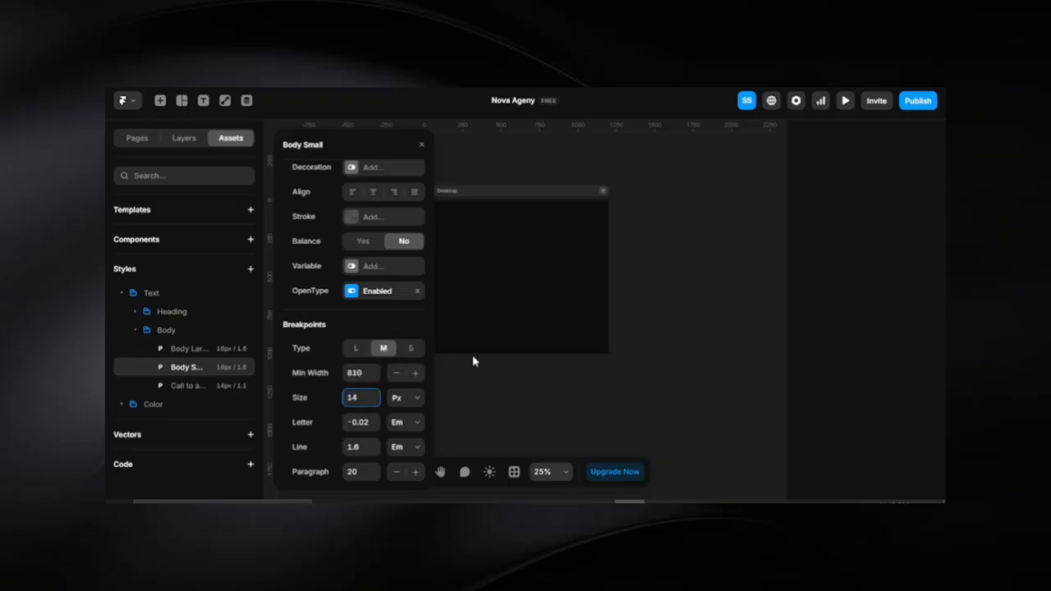
click(410, 348)
click(361, 396)
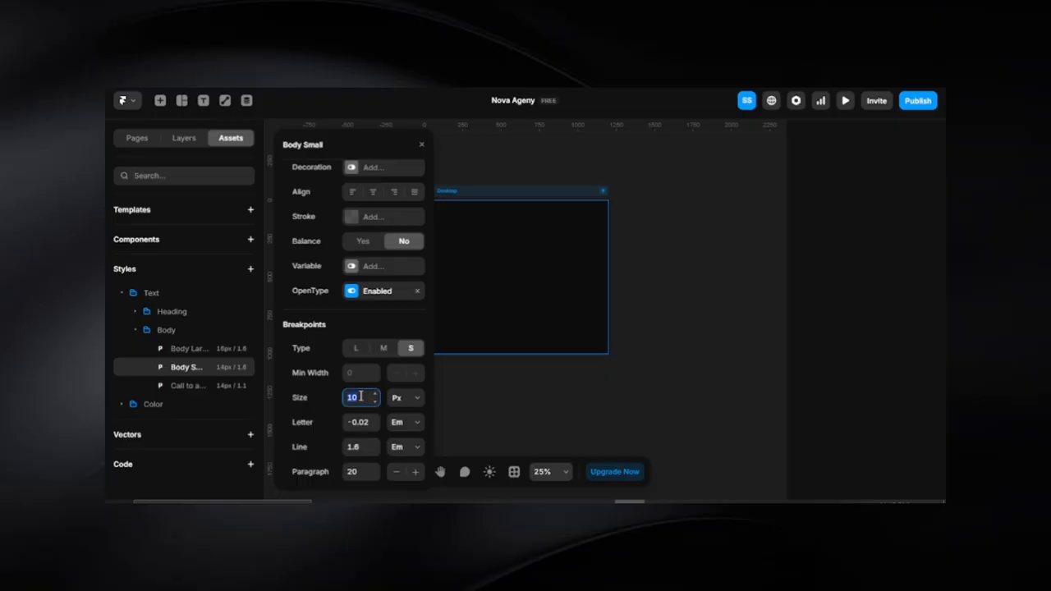
text(12)
click(362, 473)
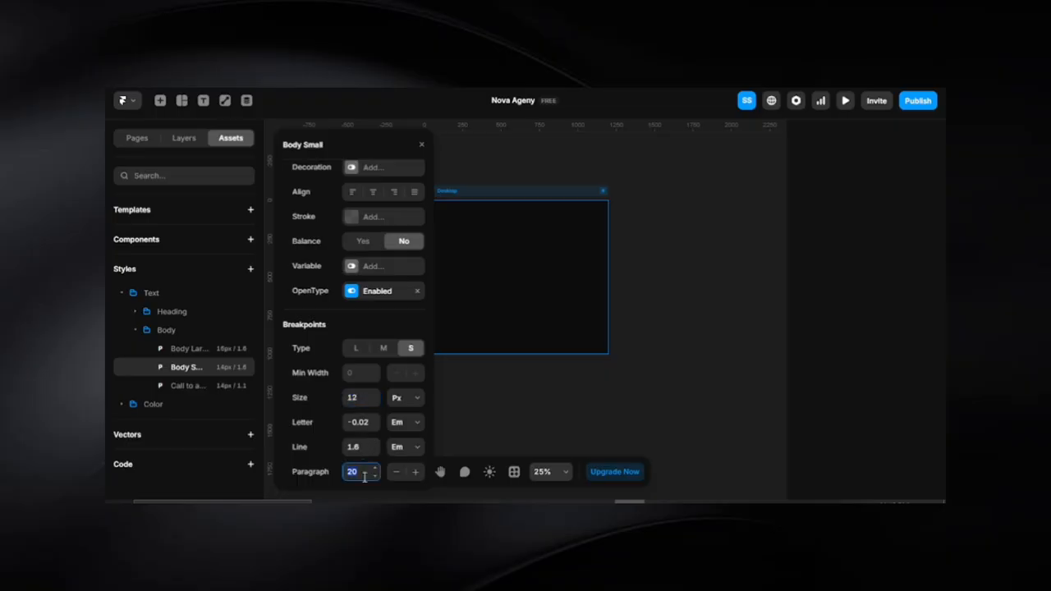
click(211, 411)
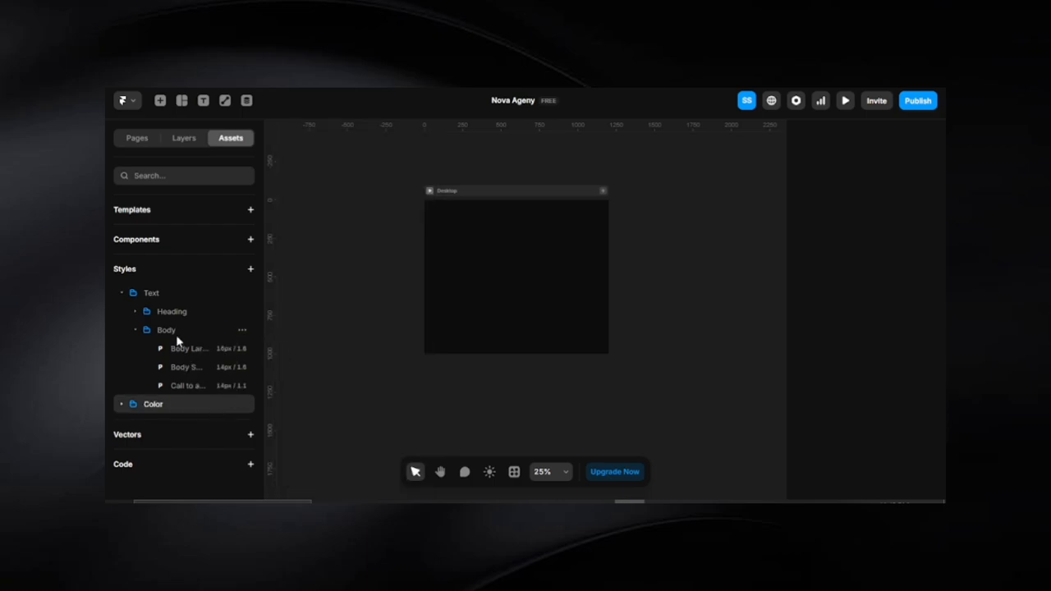
Duplicate the Body Large text style and move the copy below Call to action in the Body folder.
click(243, 352)
click(343, 339)
click(242, 351)
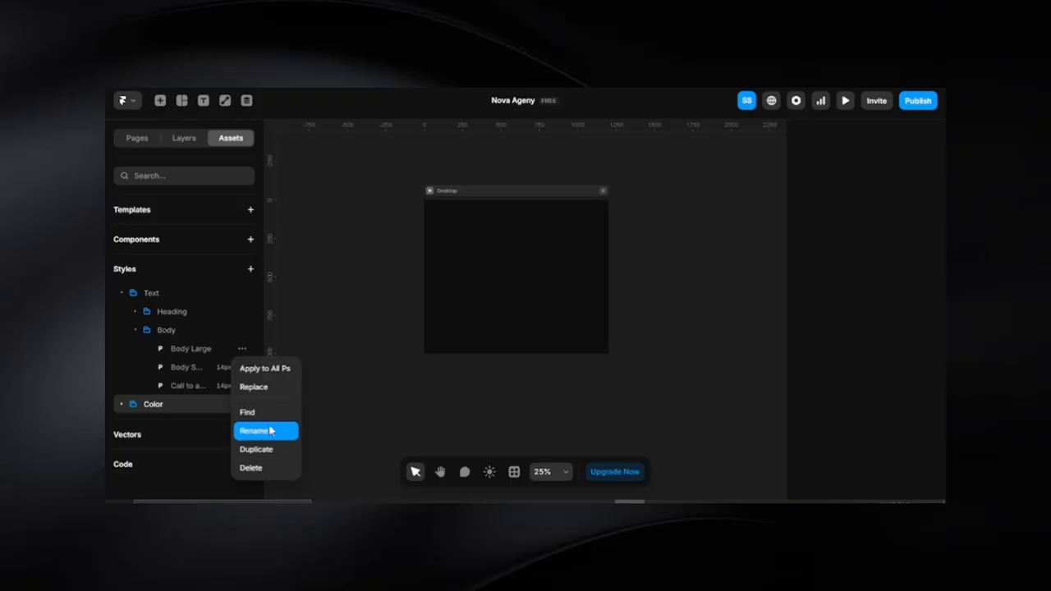
click(270, 454)
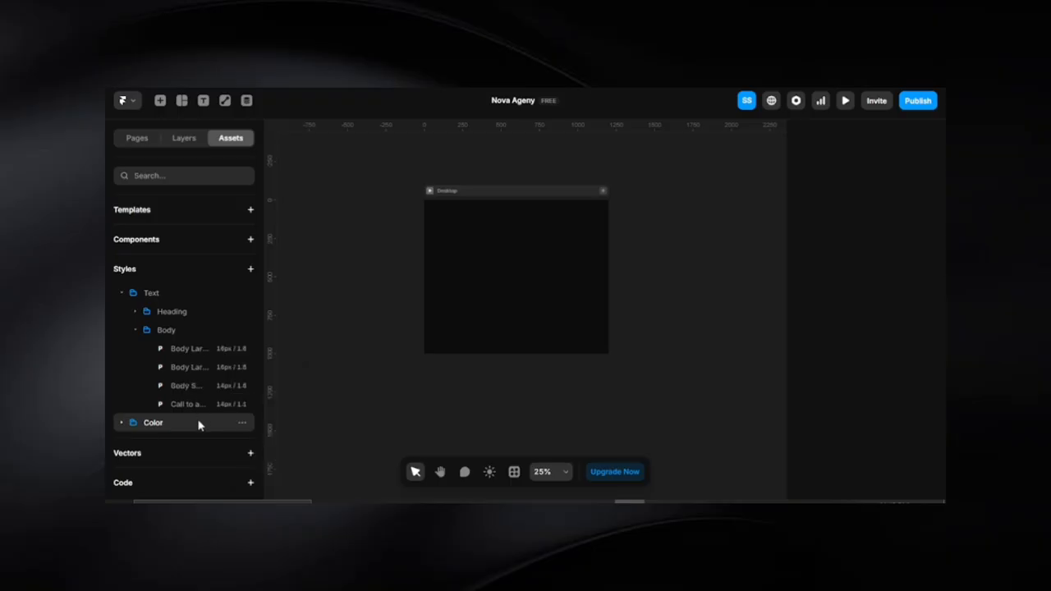
drag(191, 371, 190, 415)
Rename the duplicated Body Large style as Lable.
double_click(191, 404)
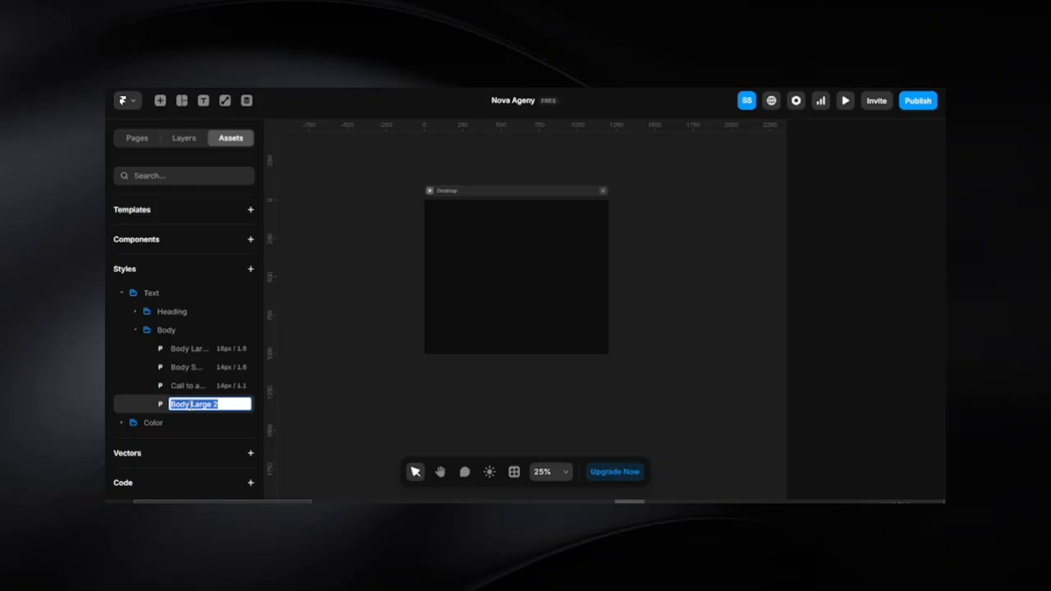
text(Lable)
key(Return)
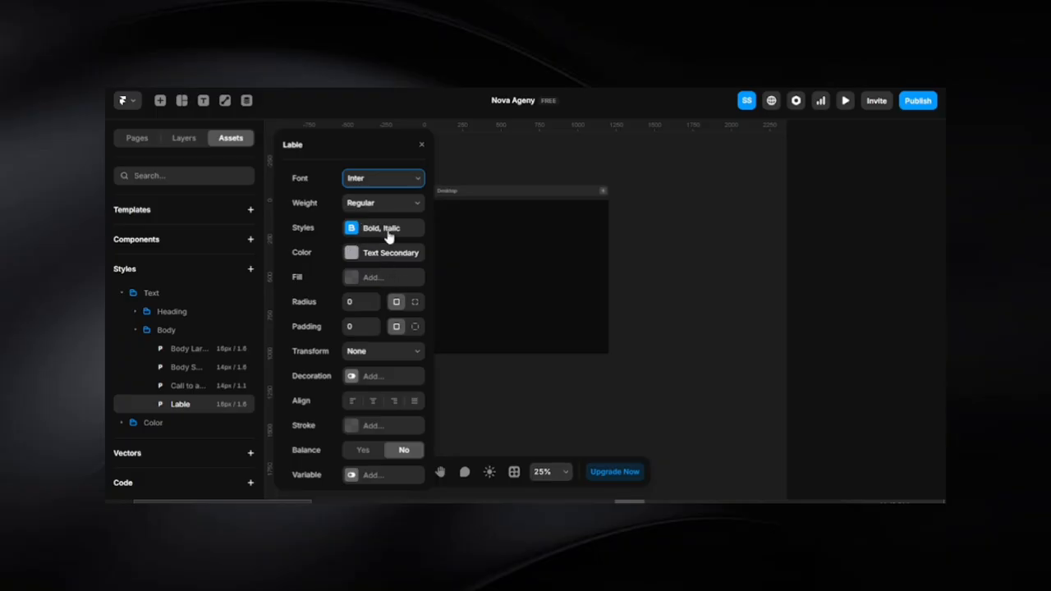
Set the Lable style's color to the Text La color style.
click(357, 256)
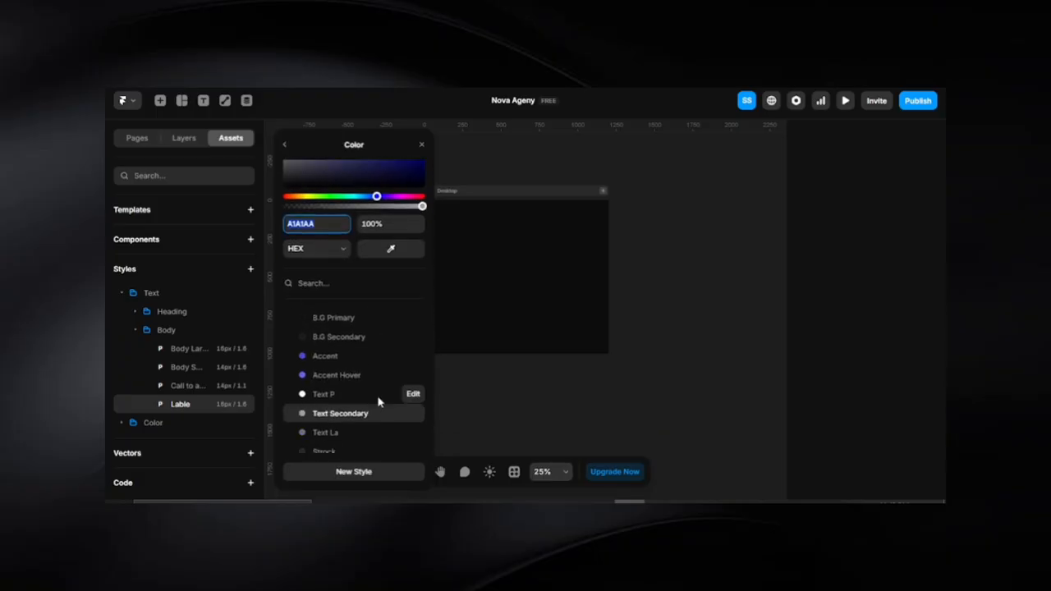
scroll(378, 401, down, 1)
click(342, 407)
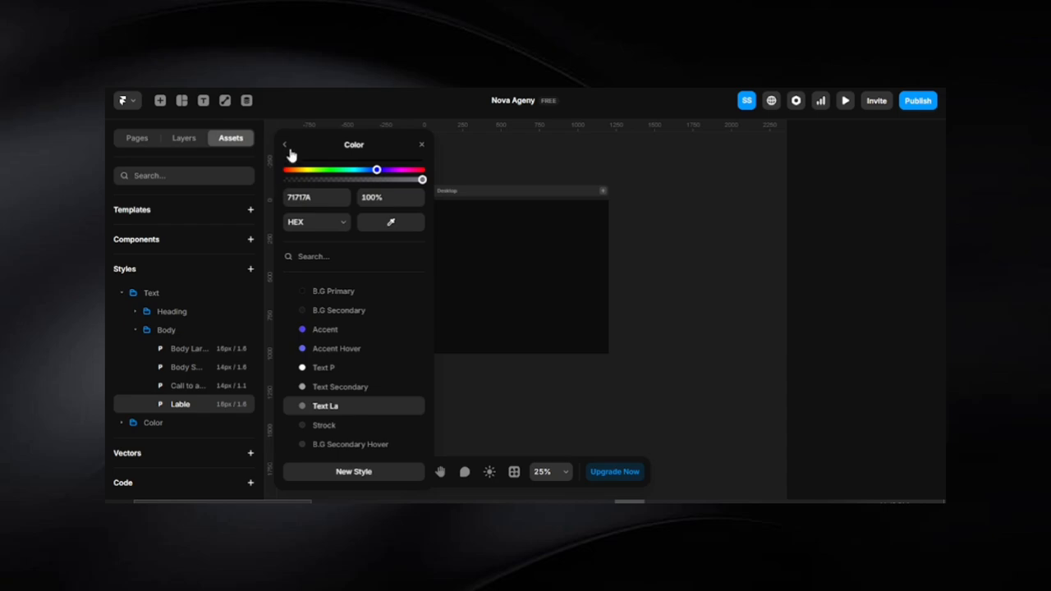
click(284, 145)
Set the Lable style's line height to 1.1 em at the small breakpoint.
scroll(373, 375, down, 4)
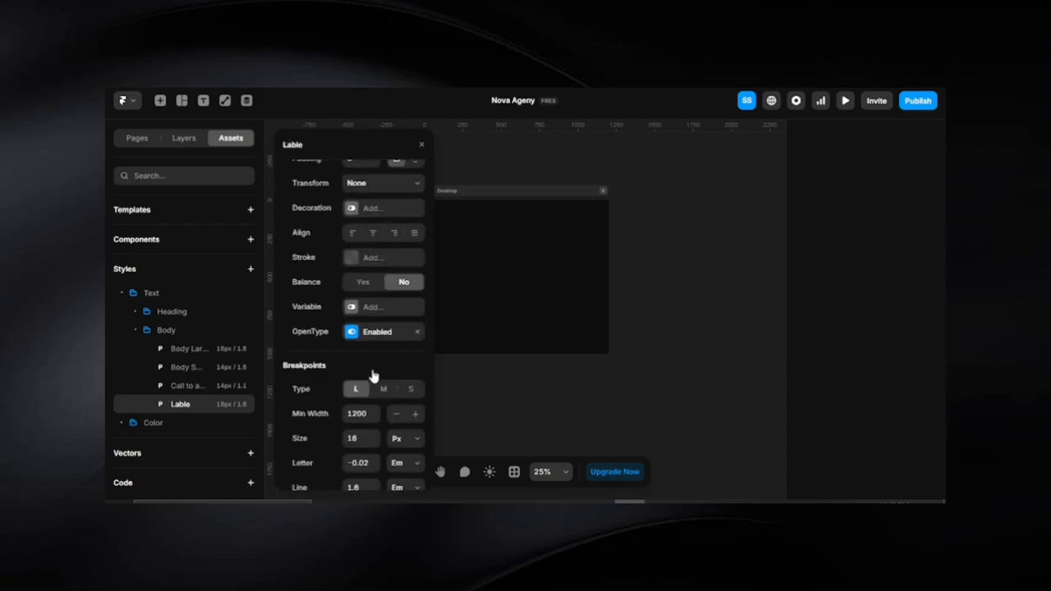
scroll(386, 382, down, 1)
scroll(383, 376, down, 1)
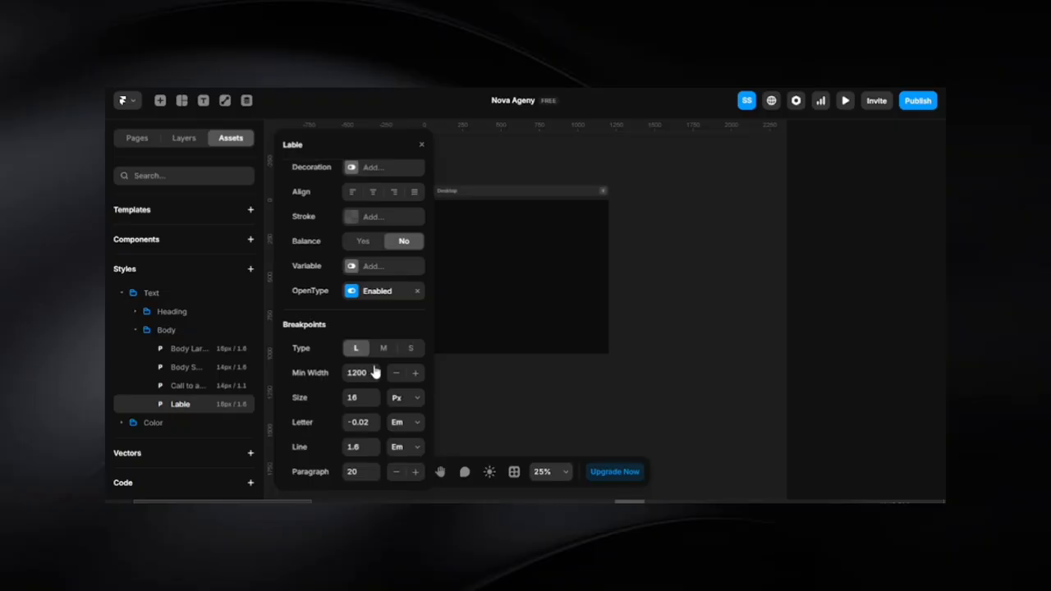
click(384, 349)
click(410, 349)
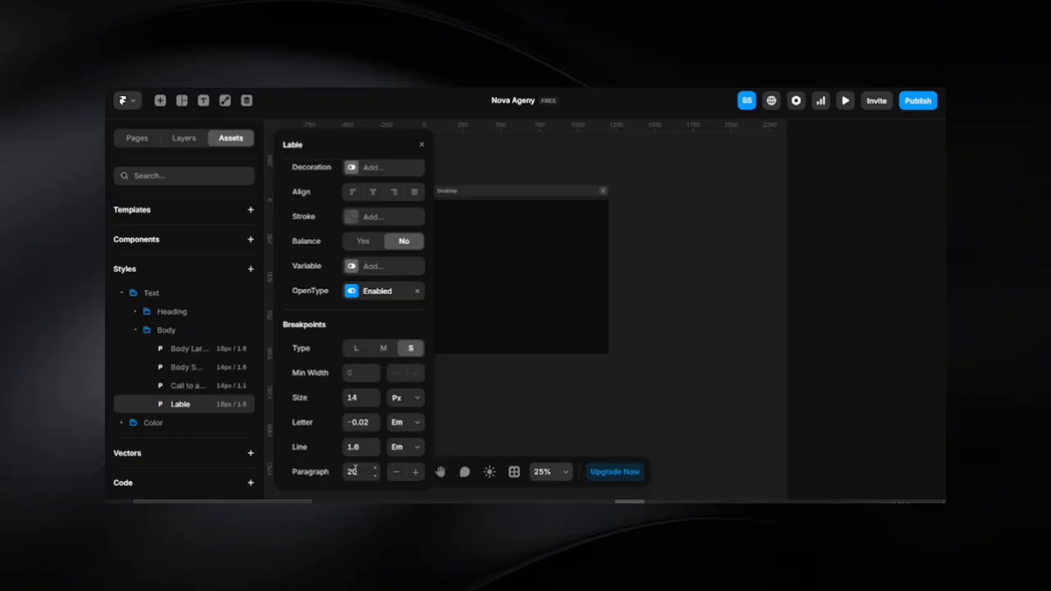
click(355, 470)
click(359, 446)
text(1.1)
click(356, 472)
click(496, 401)
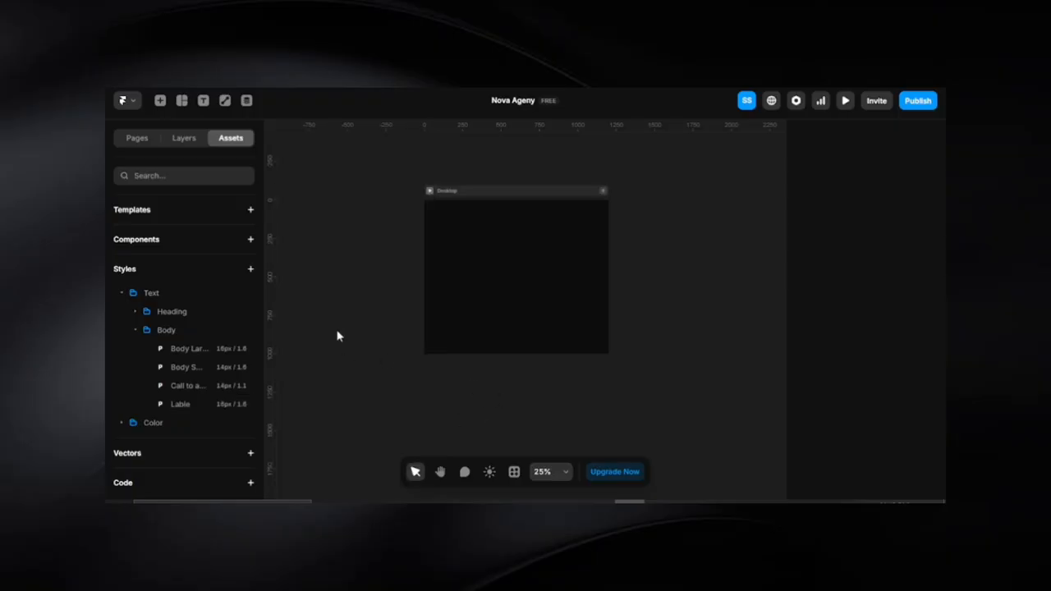
Collapse the Body style folder and draw a frame about 930 by 930 px on the empty canvas to the left of the Desktop frame.
click(137, 331)
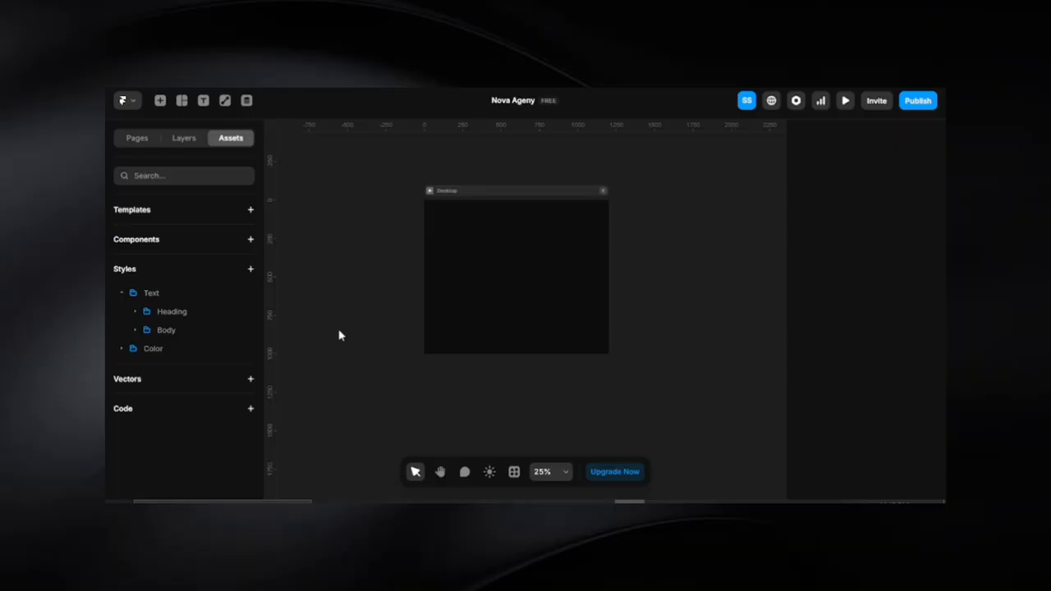
key(space)
drag(339, 331, 454, 349)
scroll(413, 332, up, 3)
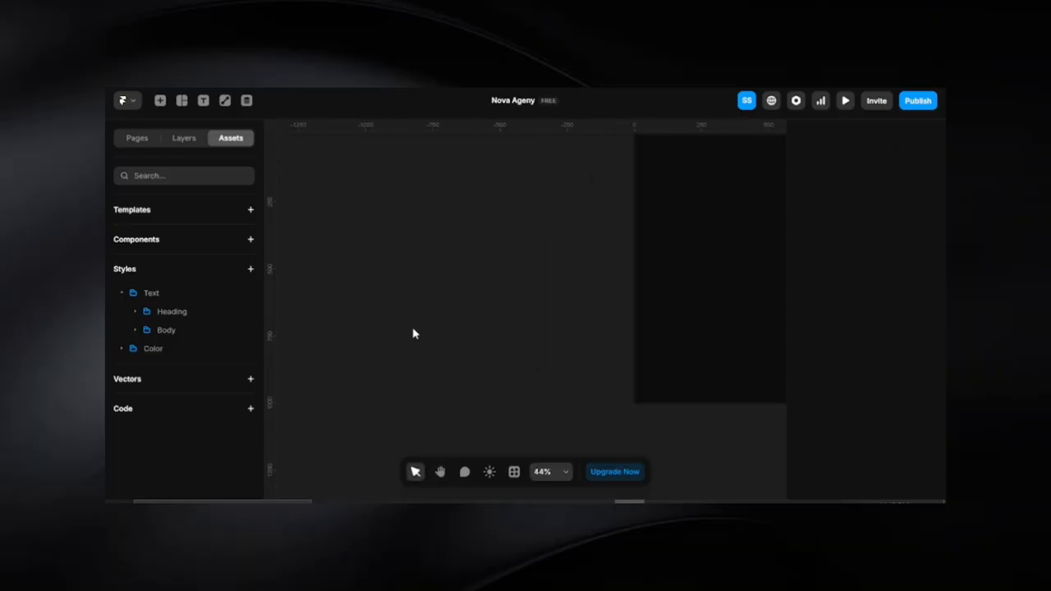
key(f)
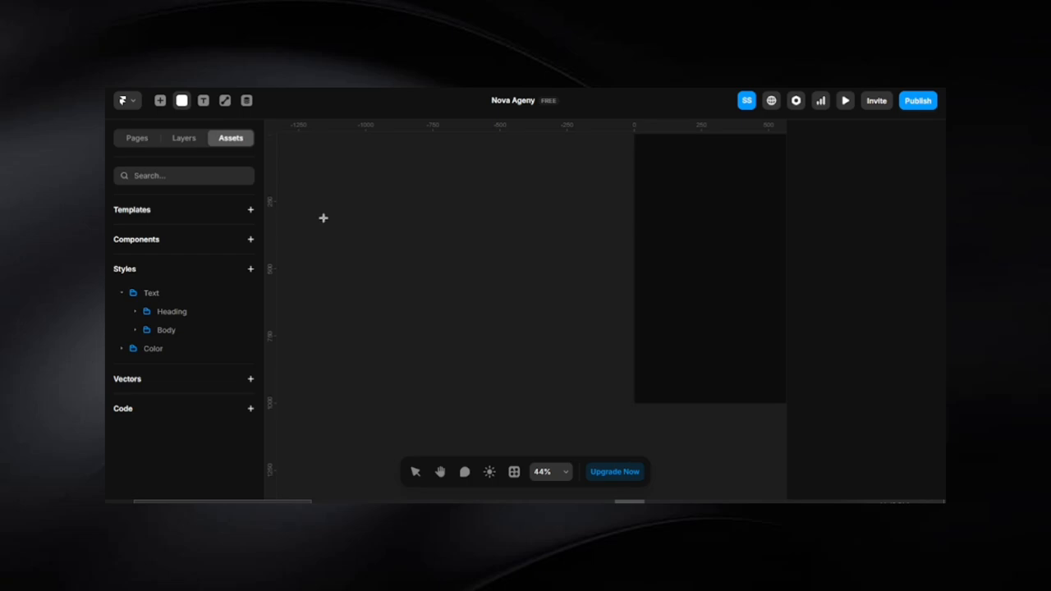
drag(311, 159, 560, 408)
click(593, 274)
drag(593, 275, 621, 298)
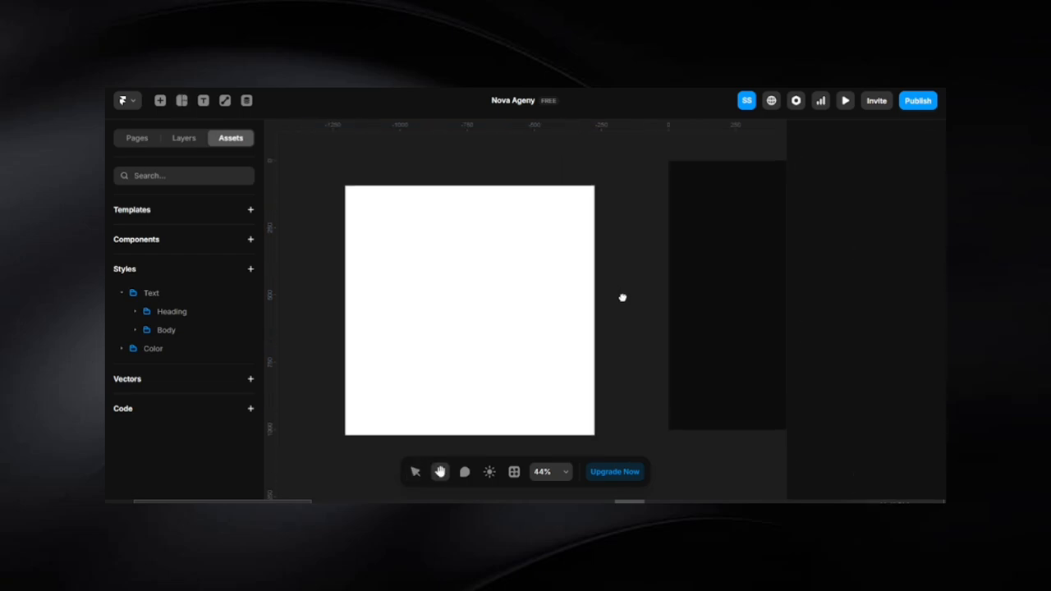
Change the new frame's fill to the dark background color matching the Desktop frame.
click(415, 237)
scroll(879, 459, down, 3)
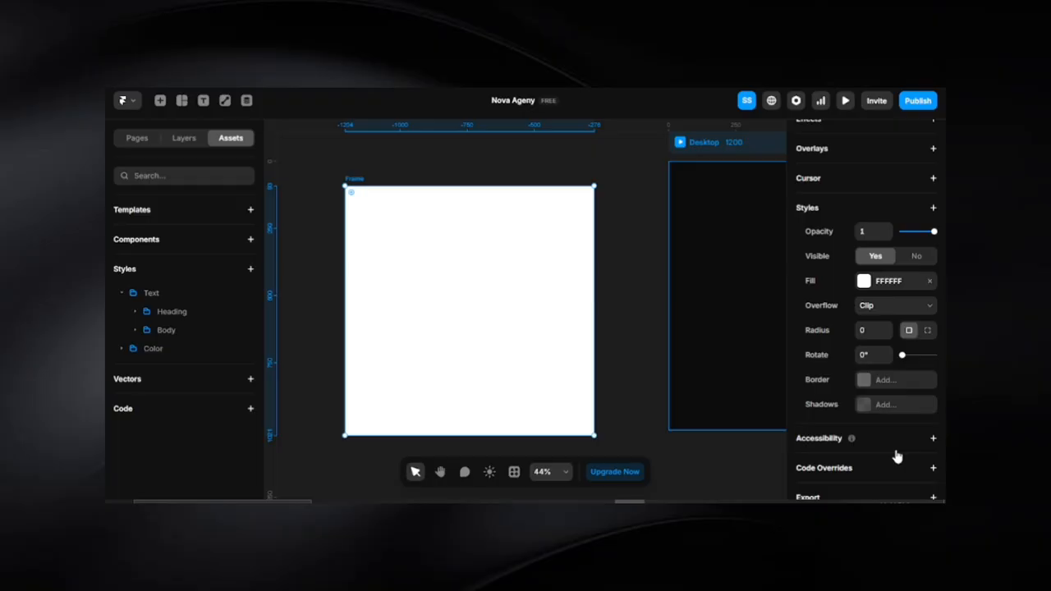
click(864, 280)
click(679, 398)
click(328, 251)
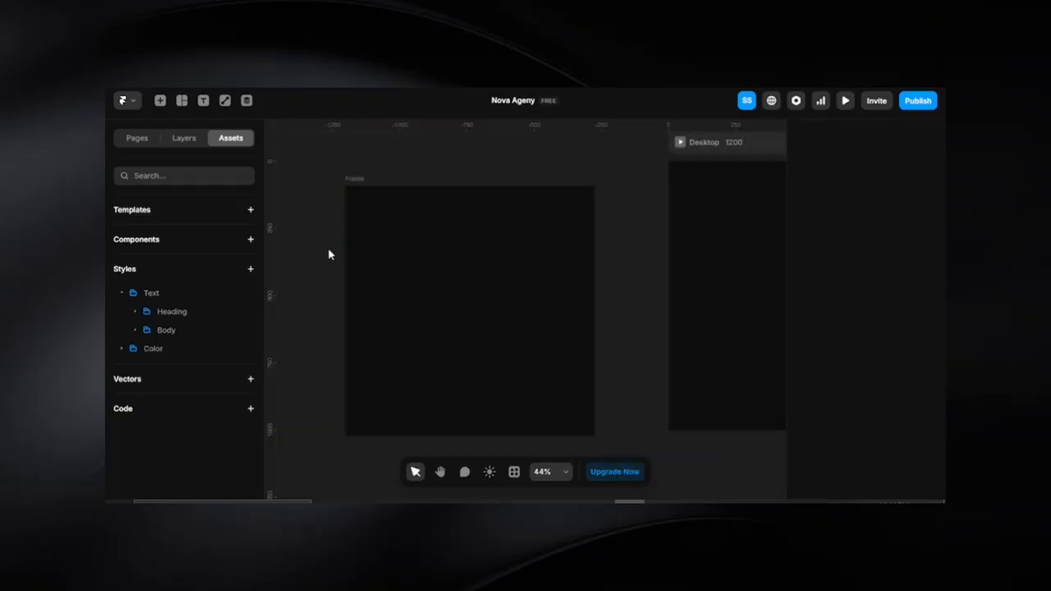
Add a text layer reading "Heading 1" in the new frame, about 97 px from its left edge and 149 px from its top.
scroll(329, 279, up, 2)
scroll(425, 348, up, 2)
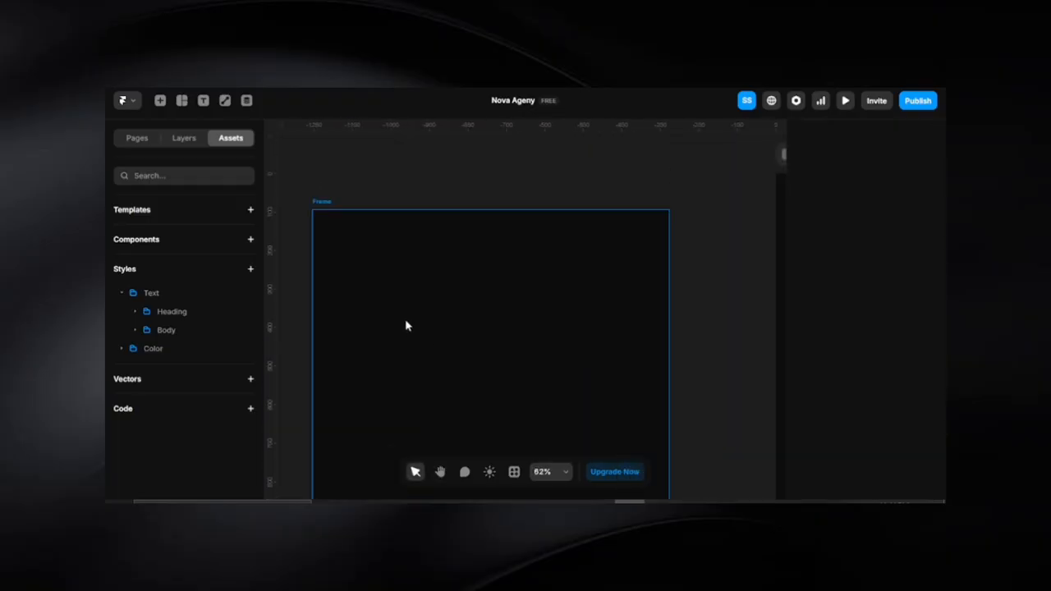
key(t)
click(350, 269)
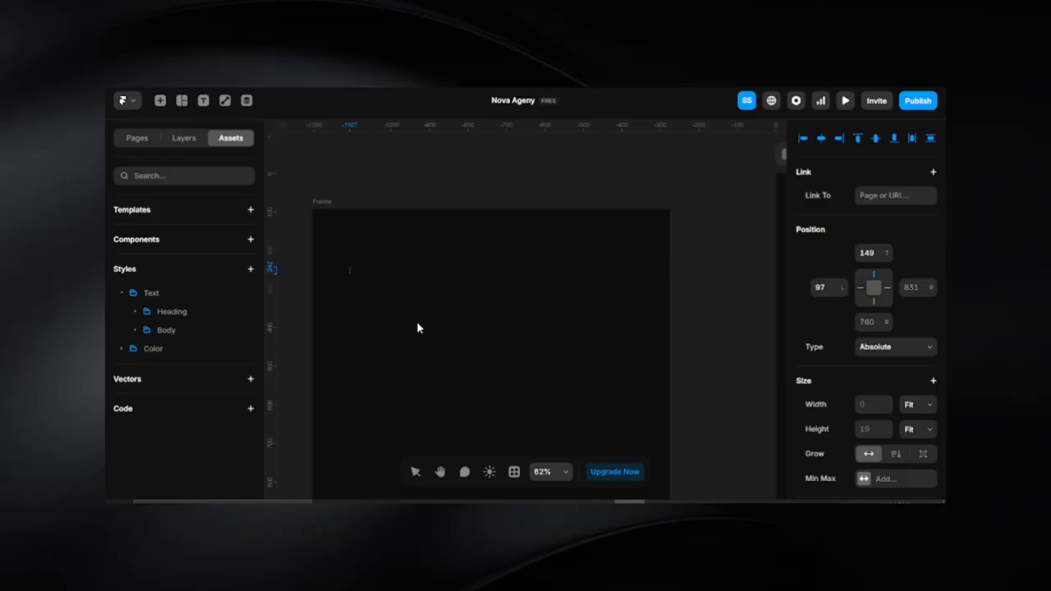
text(ova Ag)
key(Escape)
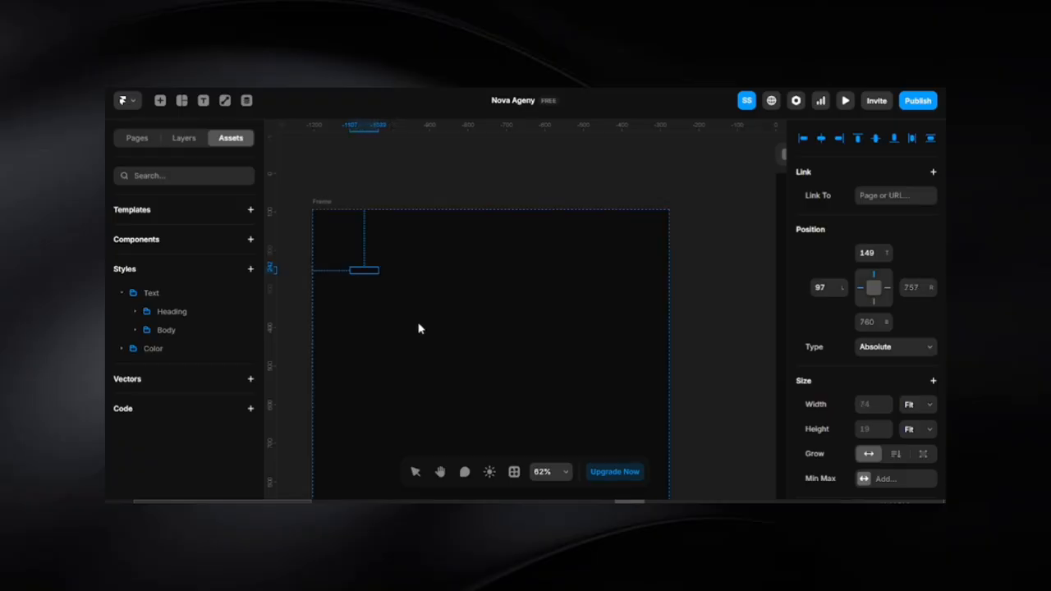
Apply the Heading 1 text style from the Heading folder to the new text layer.
scroll(372, 303, up, 3)
drag(369, 303, 424, 301)
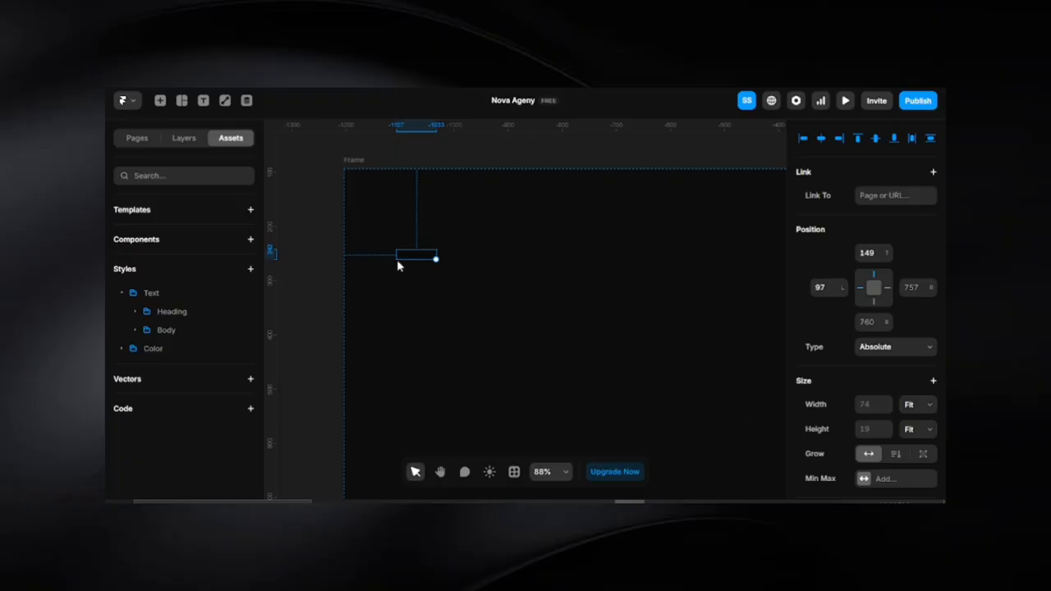
scroll(398, 265, up, 2)
scroll(885, 436, down, 5)
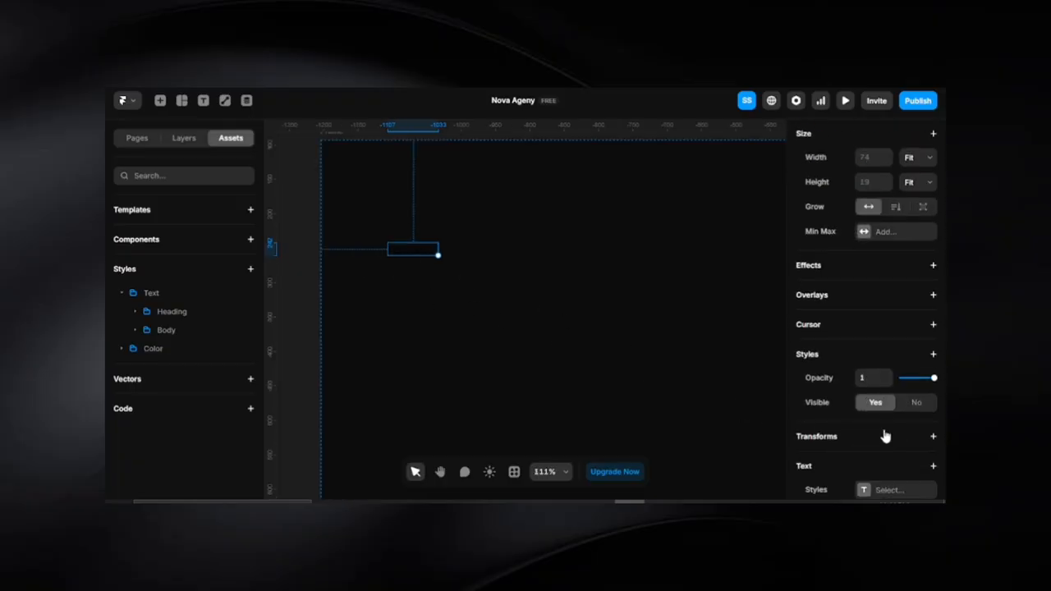
scroll(884, 436, down, 3)
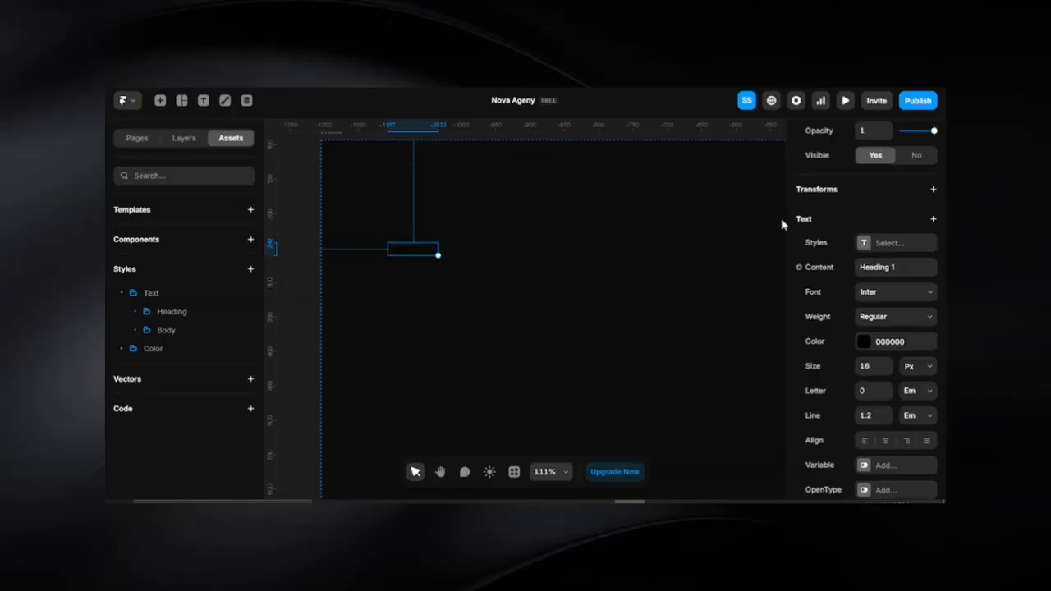
scroll(864, 335, up, 6)
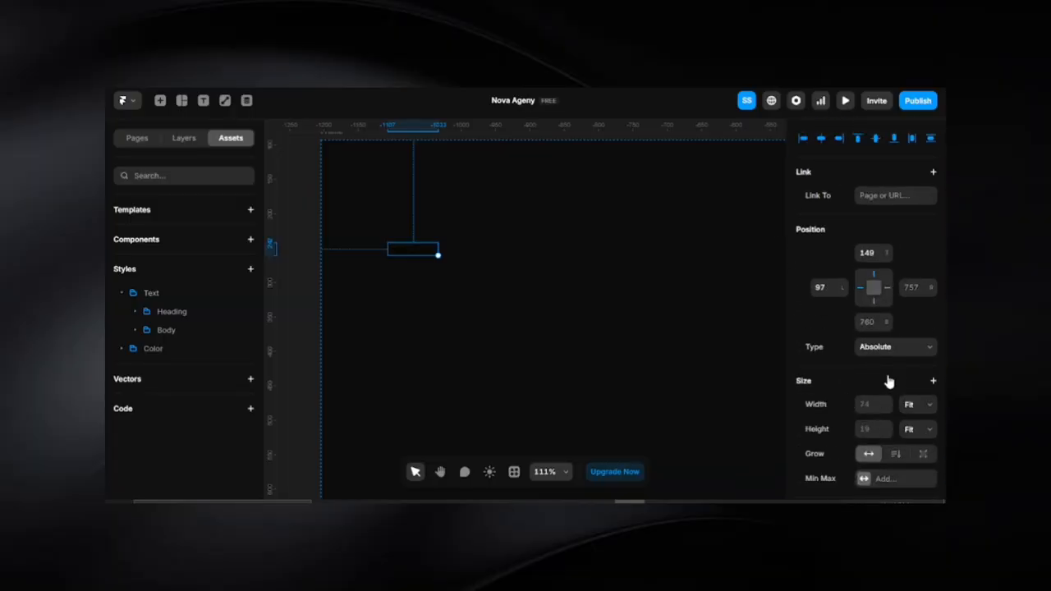
scroll(891, 392, down, 5)
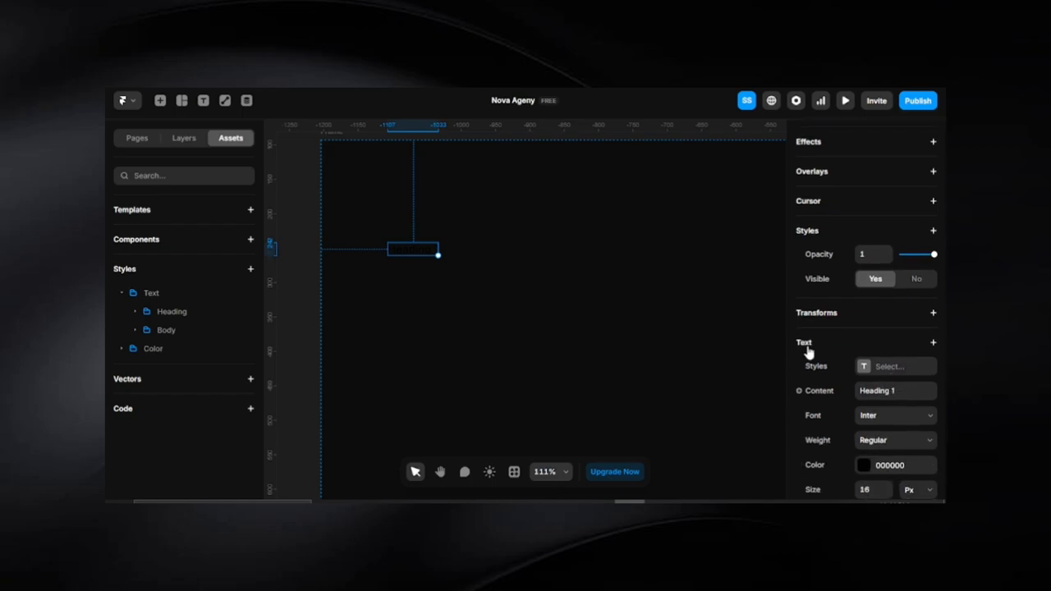
scroll(829, 328, down, 3)
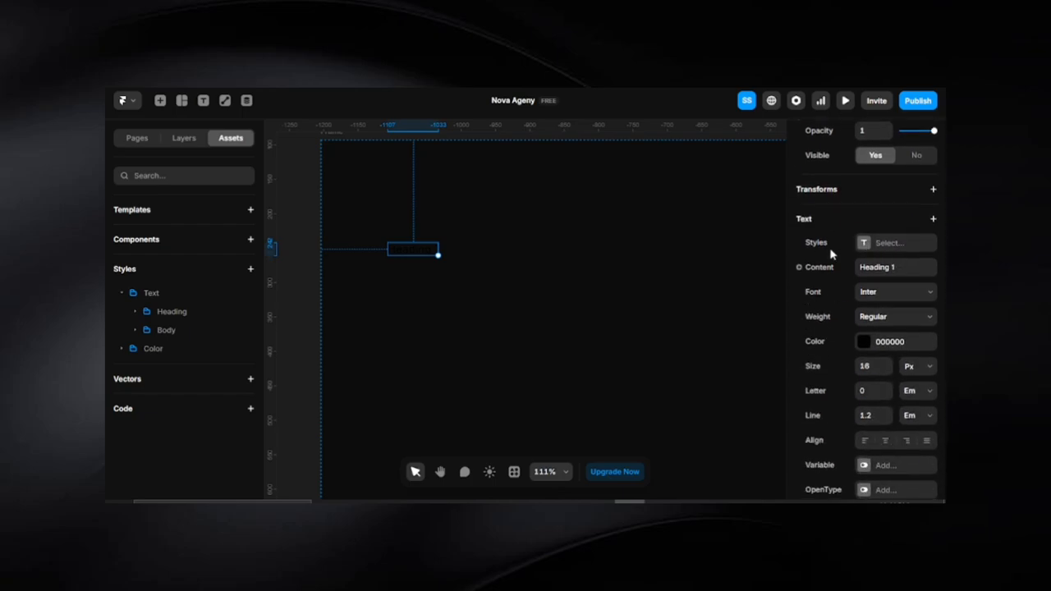
click(864, 247)
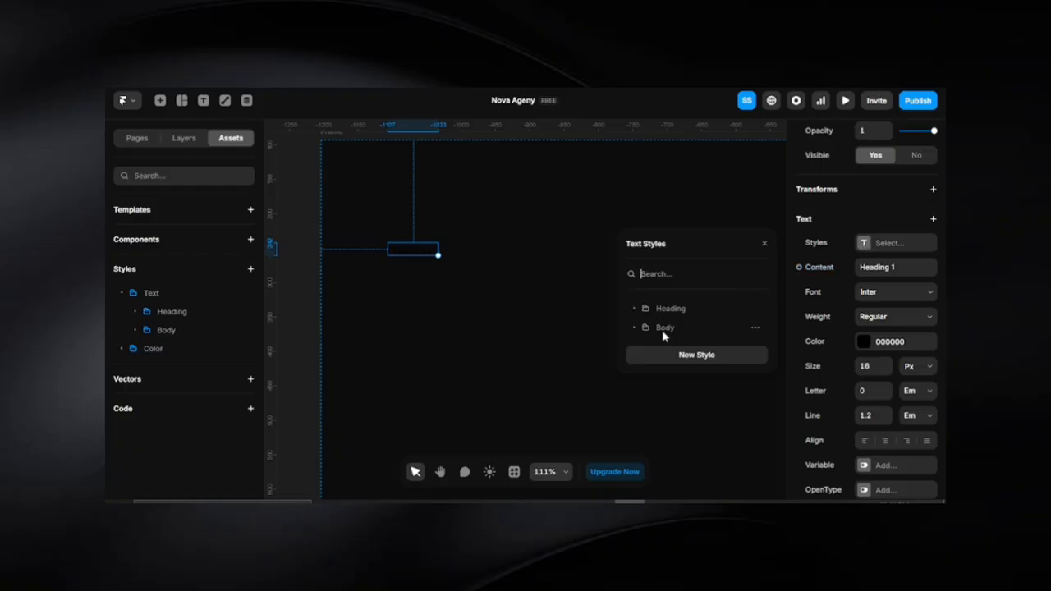
click(635, 310)
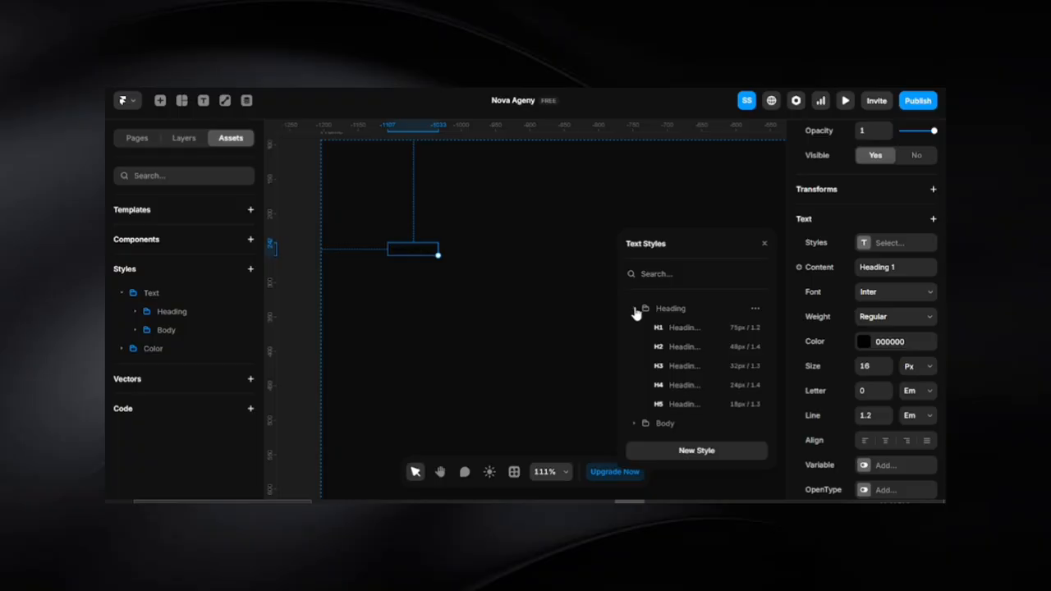
click(635, 310)
click(635, 310)
click(635, 311)
click(635, 310)
click(686, 328)
click(453, 384)
click(451, 385)
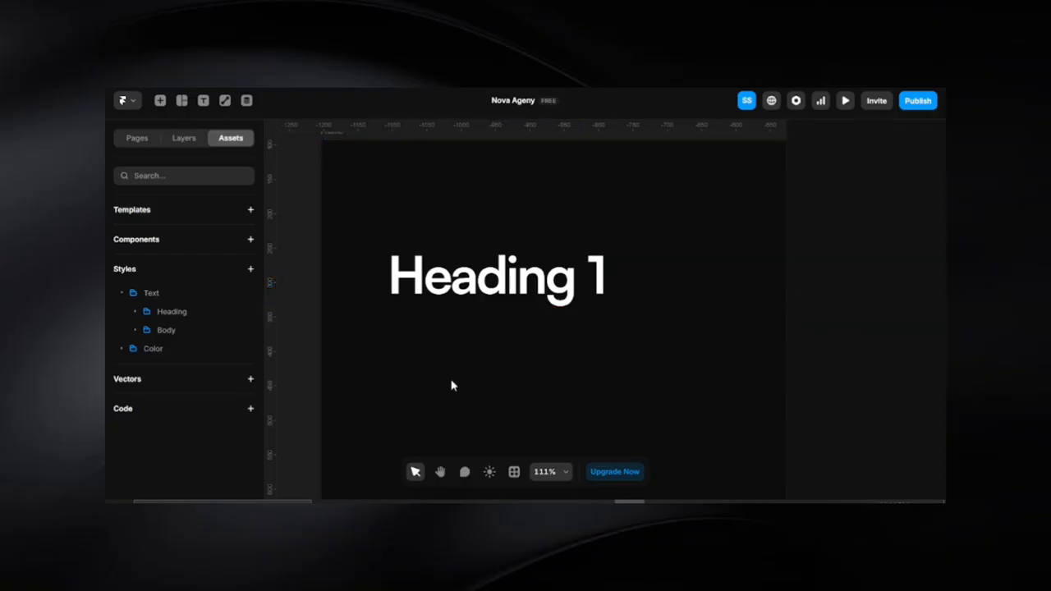
Duplicate the Heading 1 text downwards at even intervals of about 153 px to make a column of five headings.
click(462, 293)
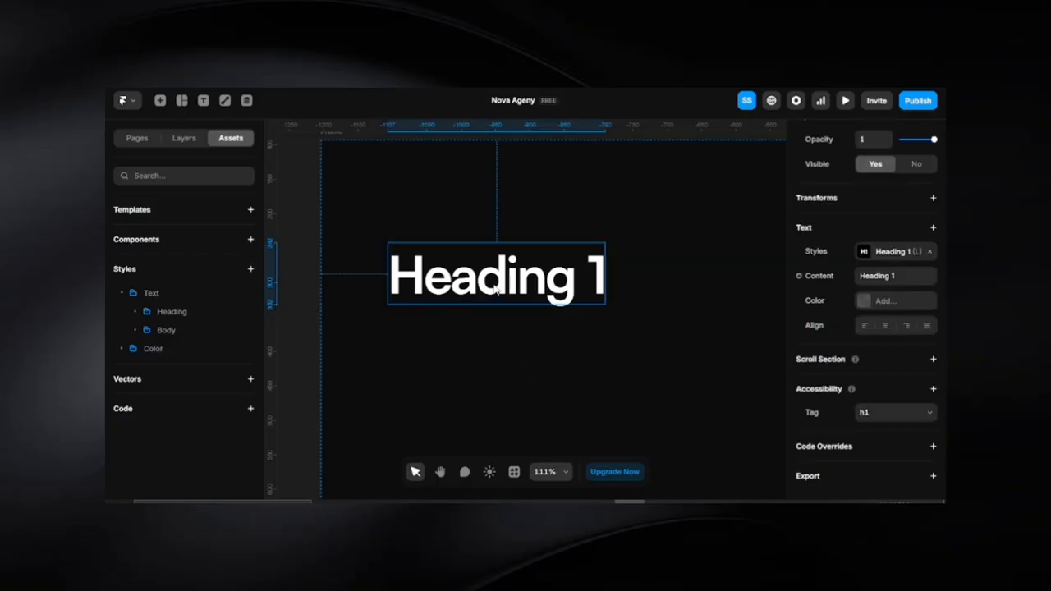
mouse_move(495, 288)
mouse_down()
mouse_move(506, 385)
mouse_move(498, 297)
mouse_up()
scroll(507, 386, down, 3)
key(space)
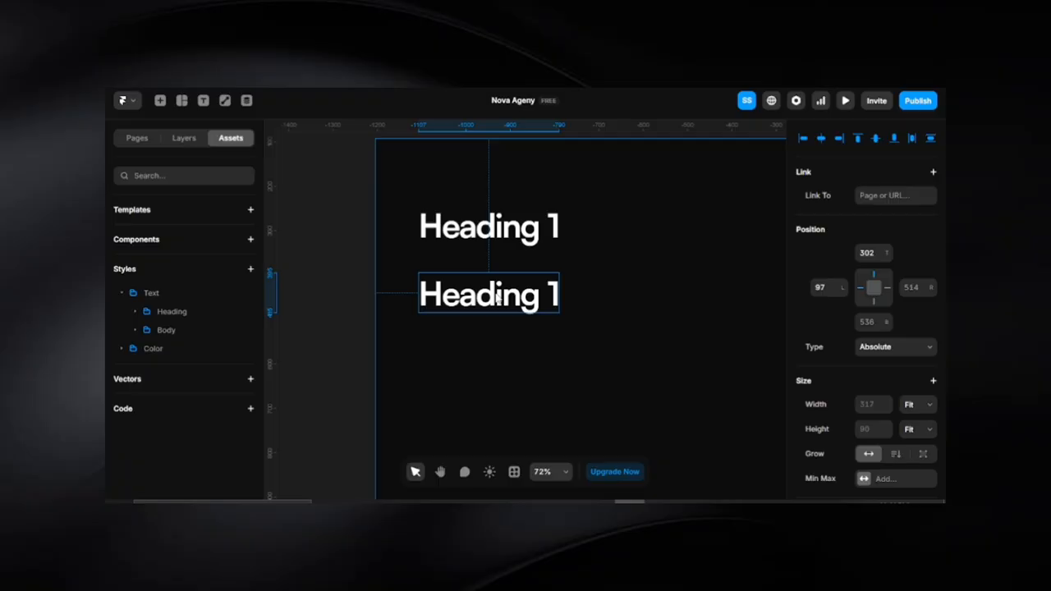
key(ctrl+d)
key(ctrl+d)
key(ctrl+d)
Change the second and third texts in the column to "Heading 2" and "Heading 3".
click(497, 297)
double_click(496, 295)
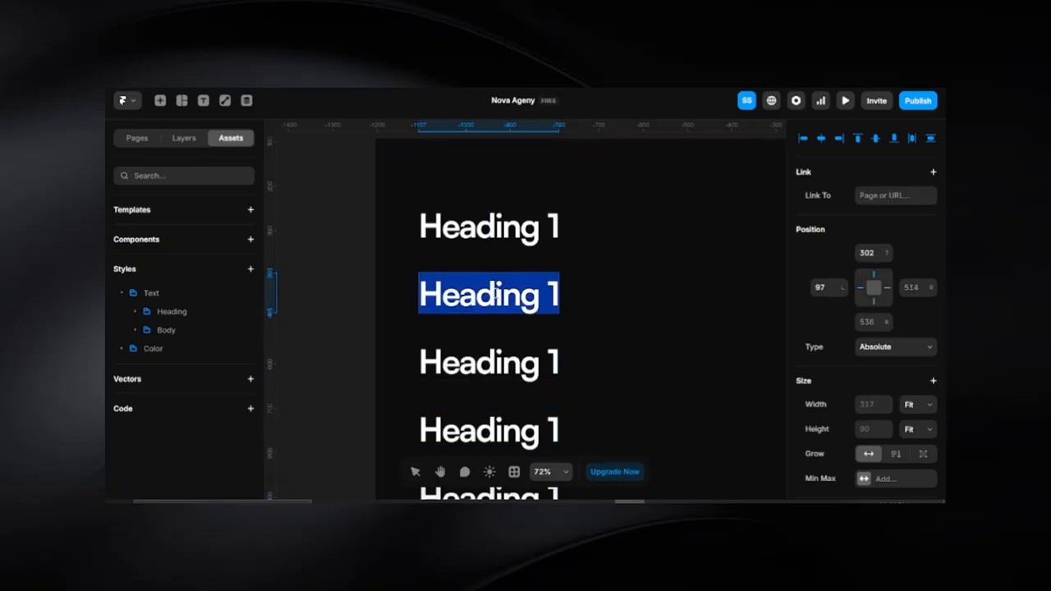
key(Right)
key(BackSpace)
text(2)
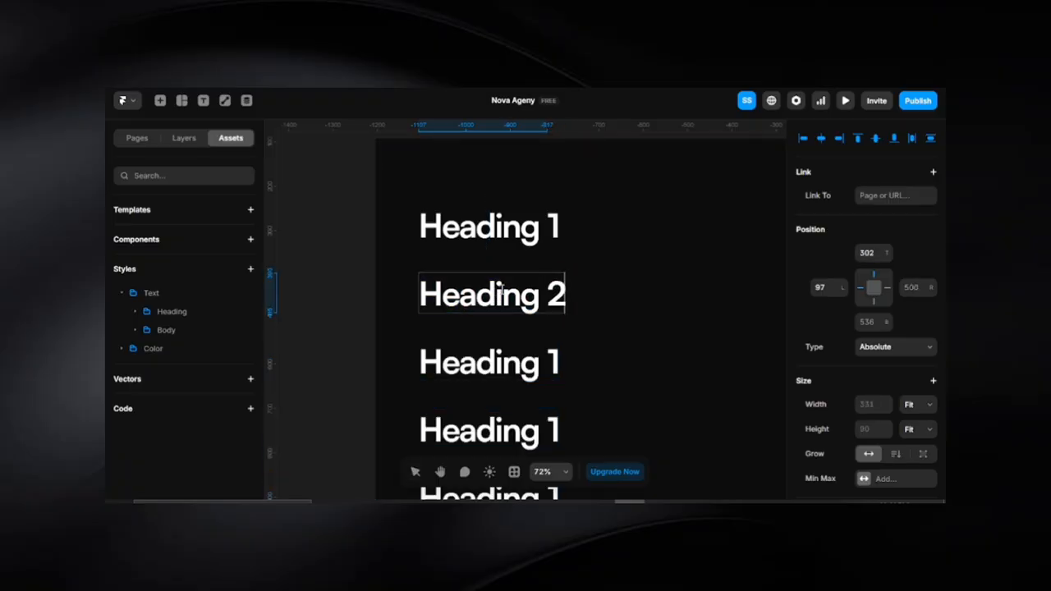
click(552, 371)
double_click(551, 366)
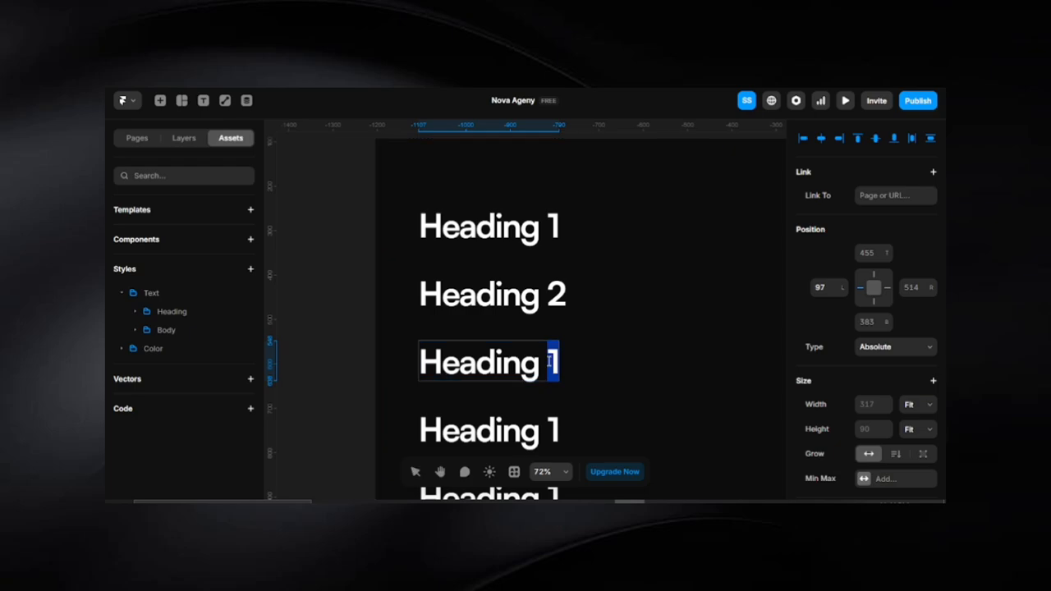
text(3)
Change the fourth and fifth texts in the column to "Heading 4" and "Heading 5".
scroll(549, 362, down, 2)
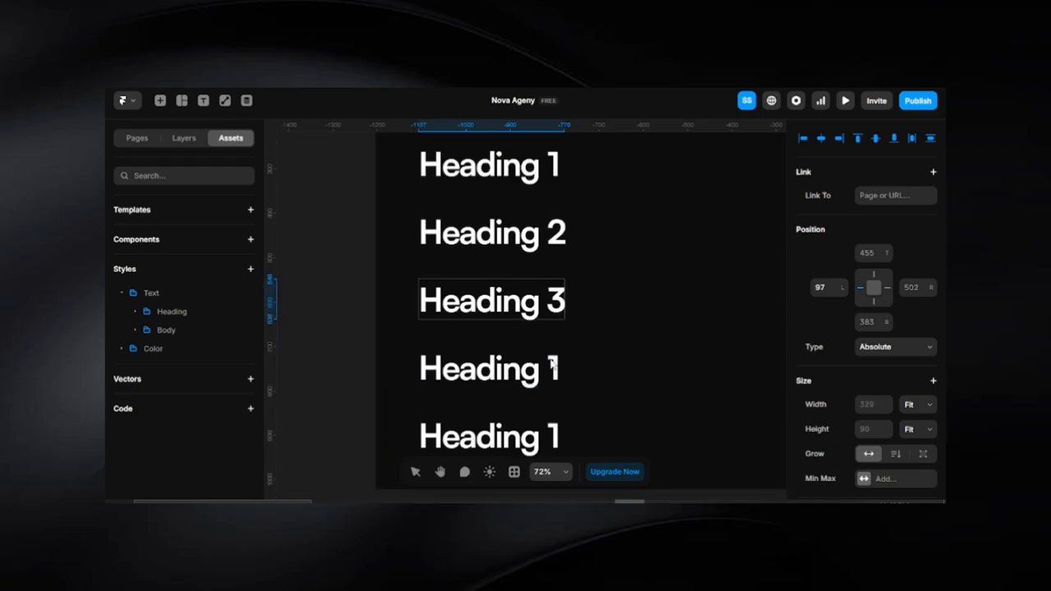
click(552, 366)
double_click(553, 367)
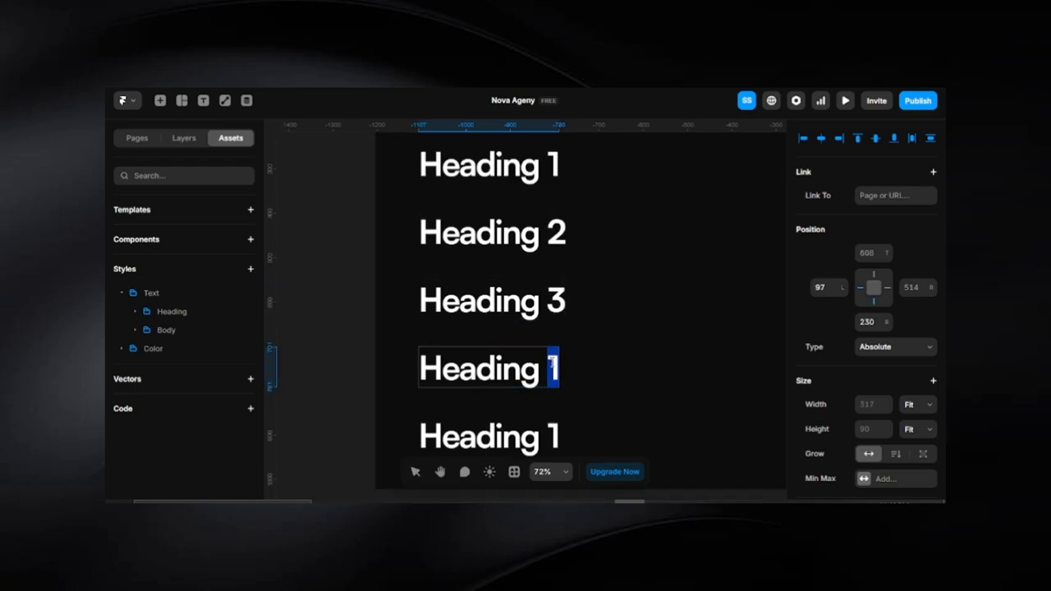
text(4)
scroll(553, 364, down, 2)
click(553, 394)
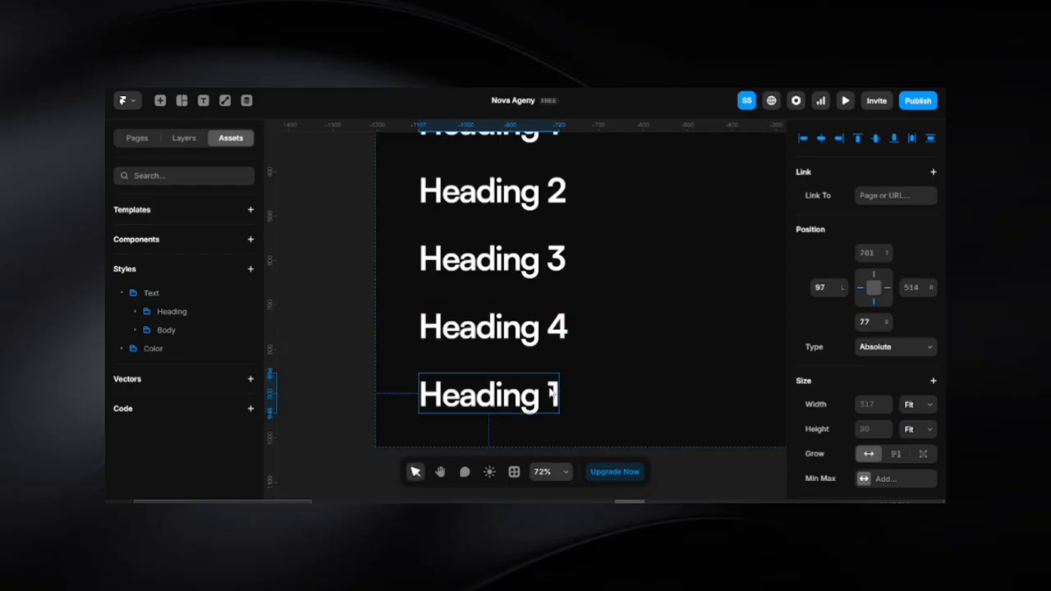
double_click(553, 395)
text(5)
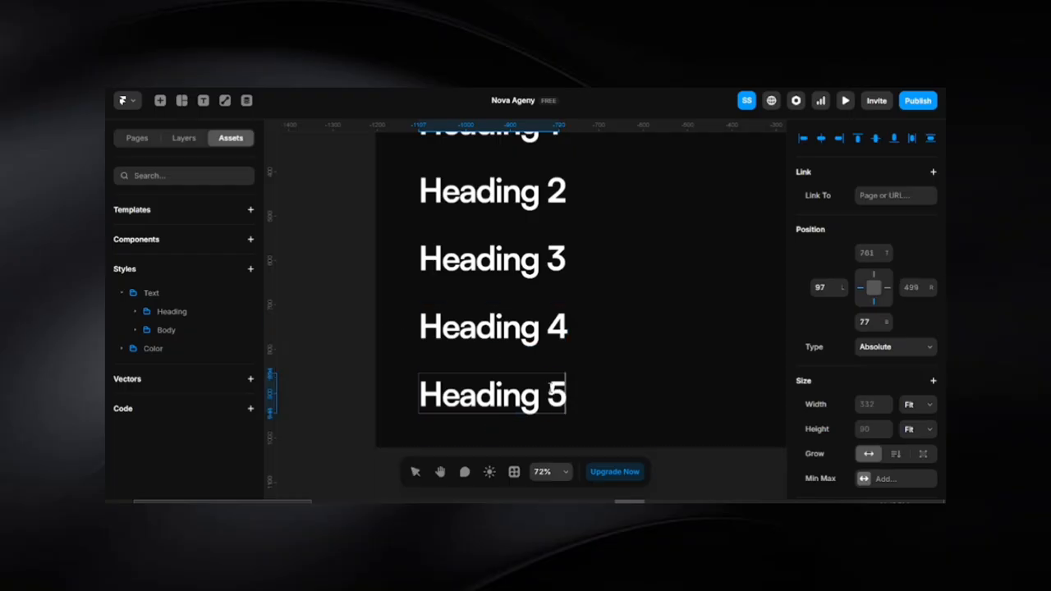
key(Escape)
scroll(711, 351, down, 3)
scroll(670, 312, up, 1)
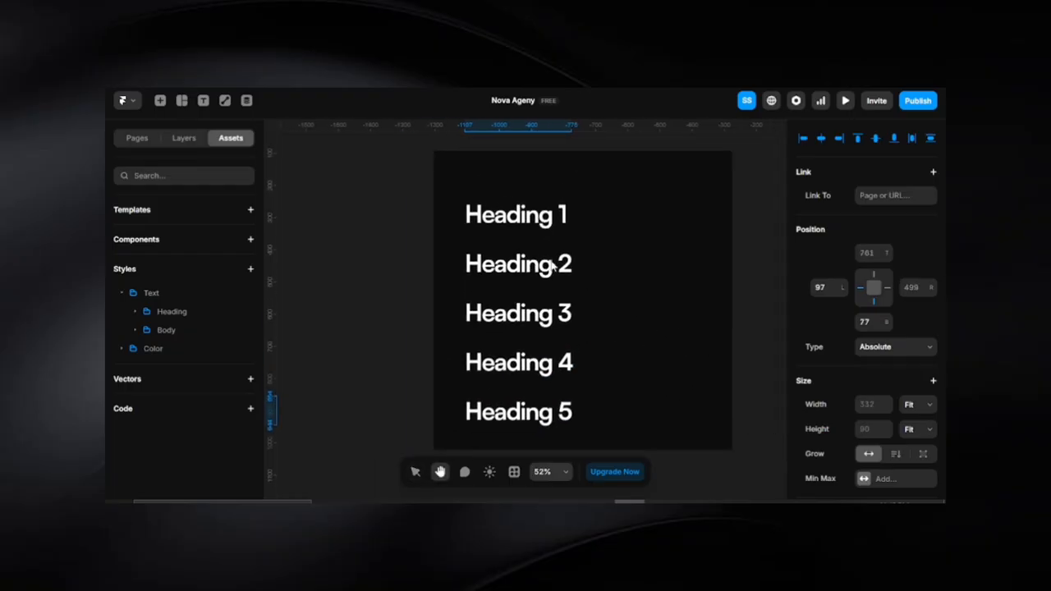
Apply the Heading 2 text style to the "Heading 2" text in the frame.
click(551, 265)
scroll(894, 445, down, 5)
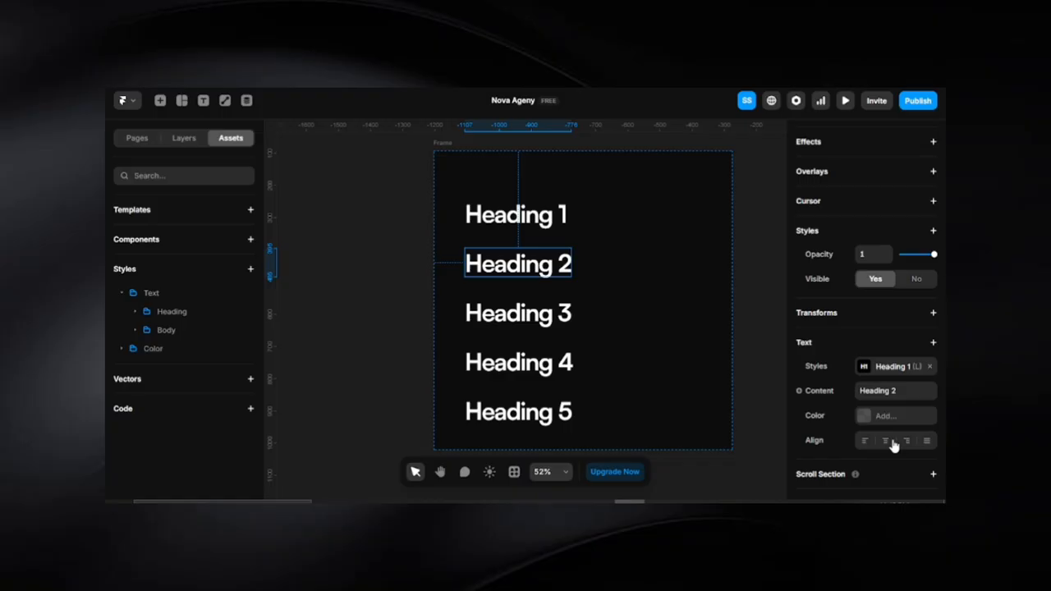
click(864, 369)
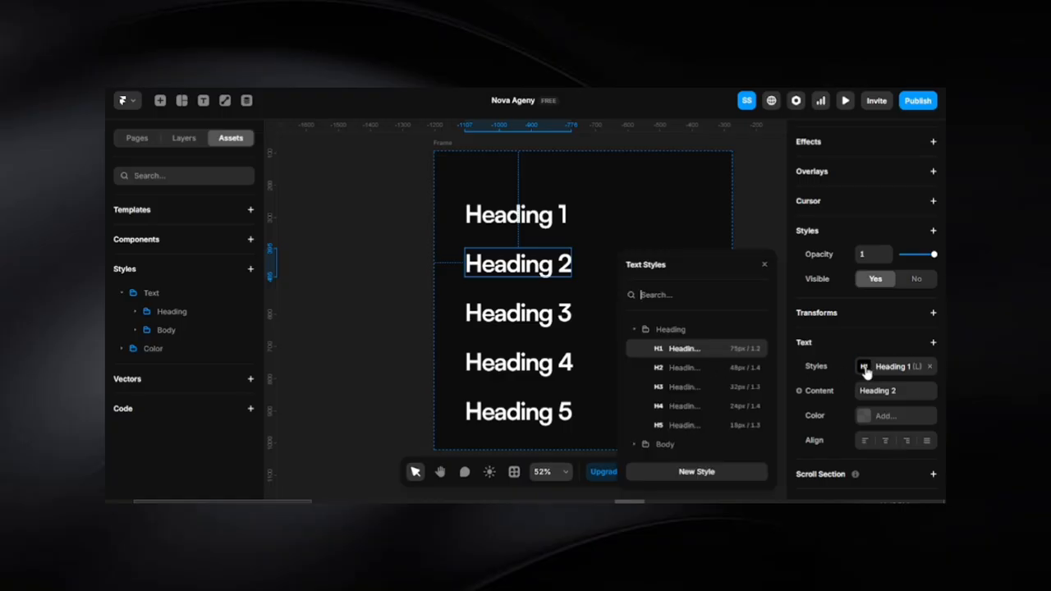
click(695, 374)
Apply the Heading 3 text style to the "Heading 3" text in the frame.
click(521, 309)
scroll(895, 437, down, 4)
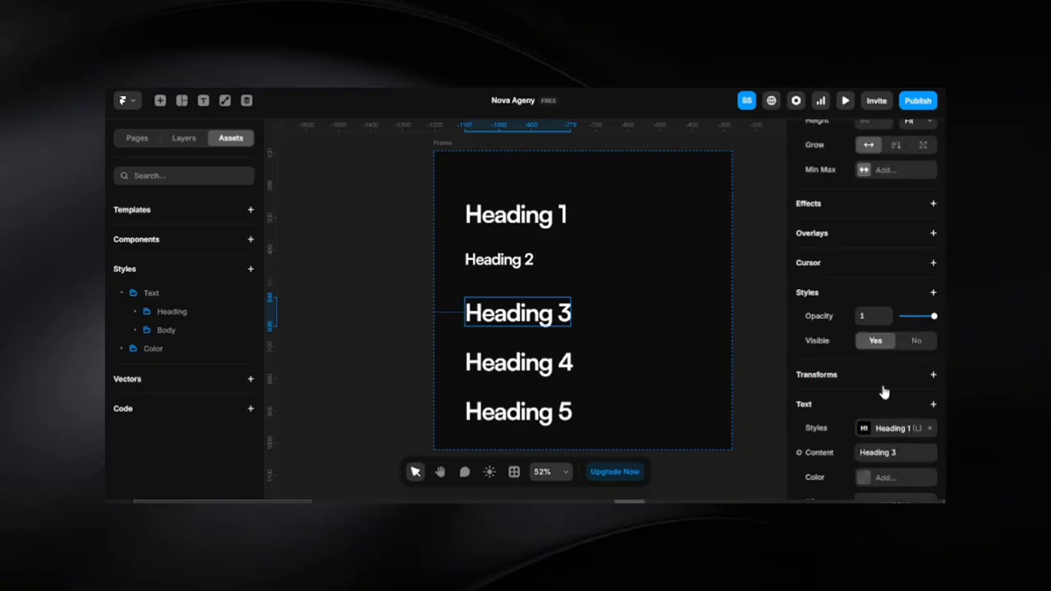
click(863, 428)
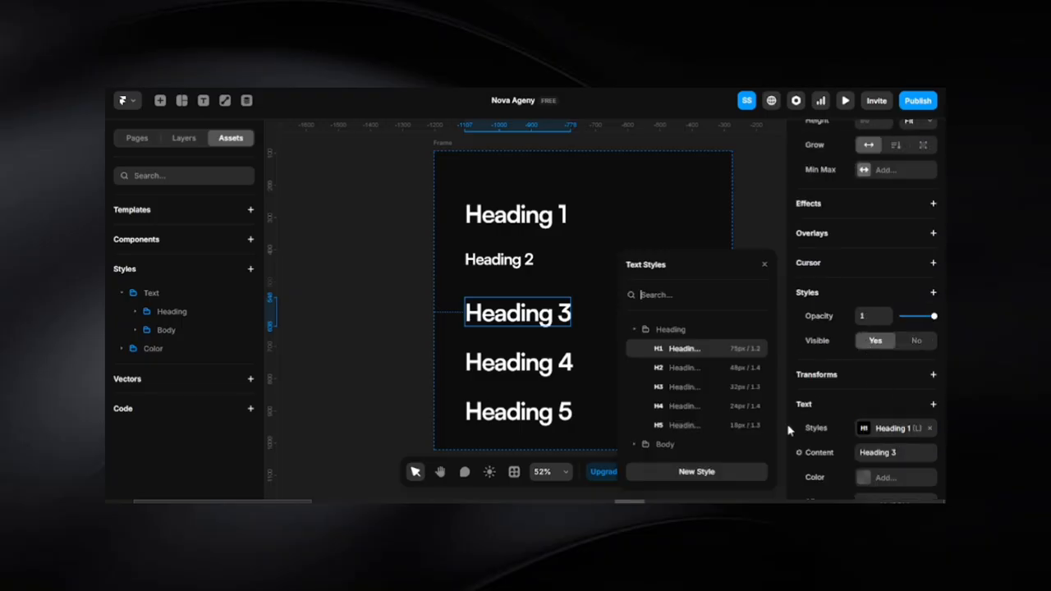
click(670, 387)
Apply the Heading 4 text style to the "Heading 4" text in the frame.
click(512, 364)
scroll(915, 451, down, 4)
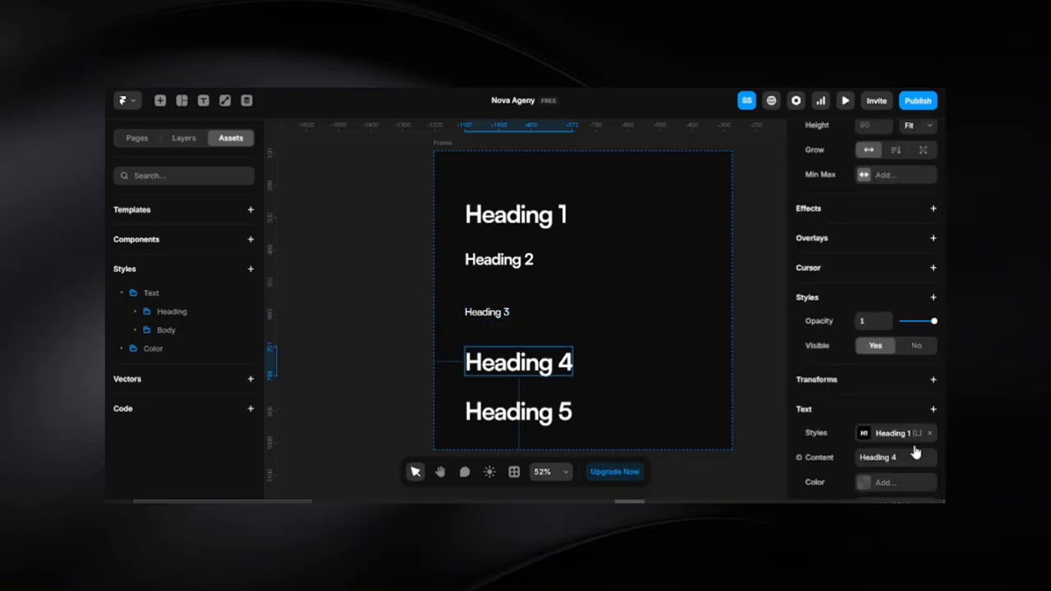
click(862, 430)
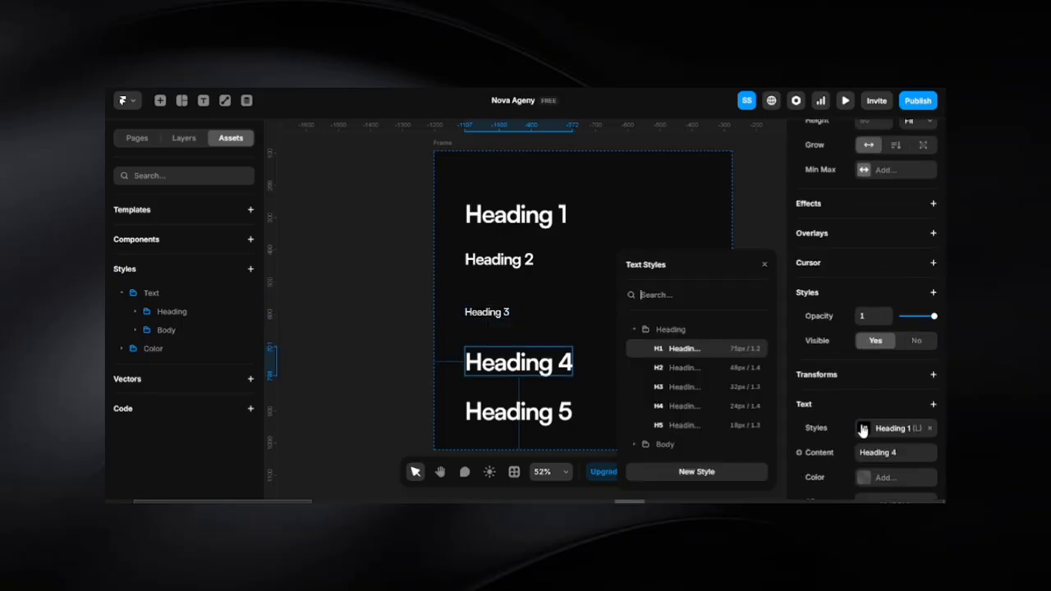
click(674, 406)
Set the Heading 4 text style's color to the Text P color style.
click(523, 414)
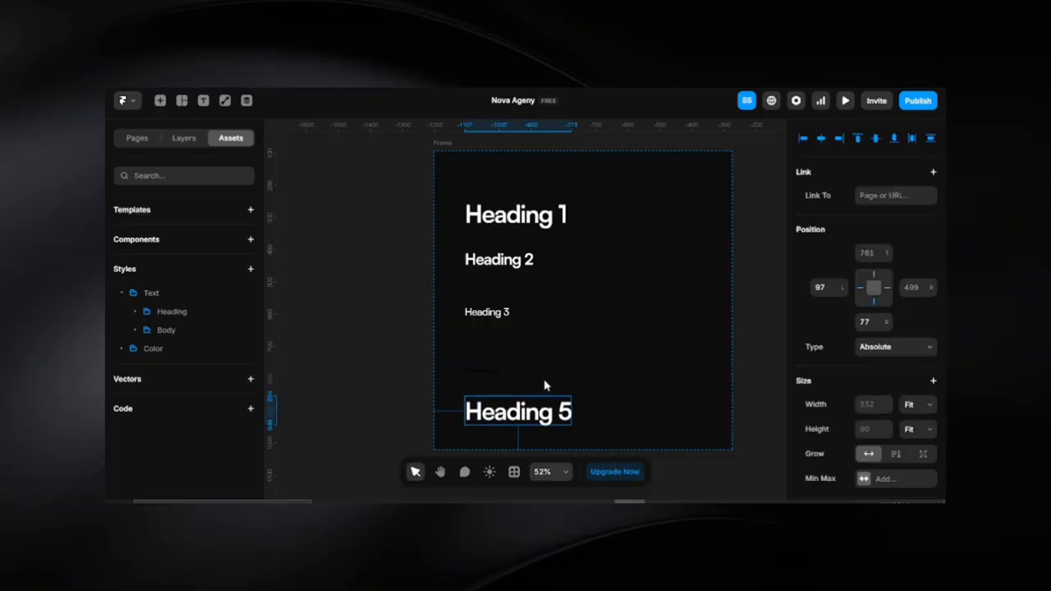
click(486, 371)
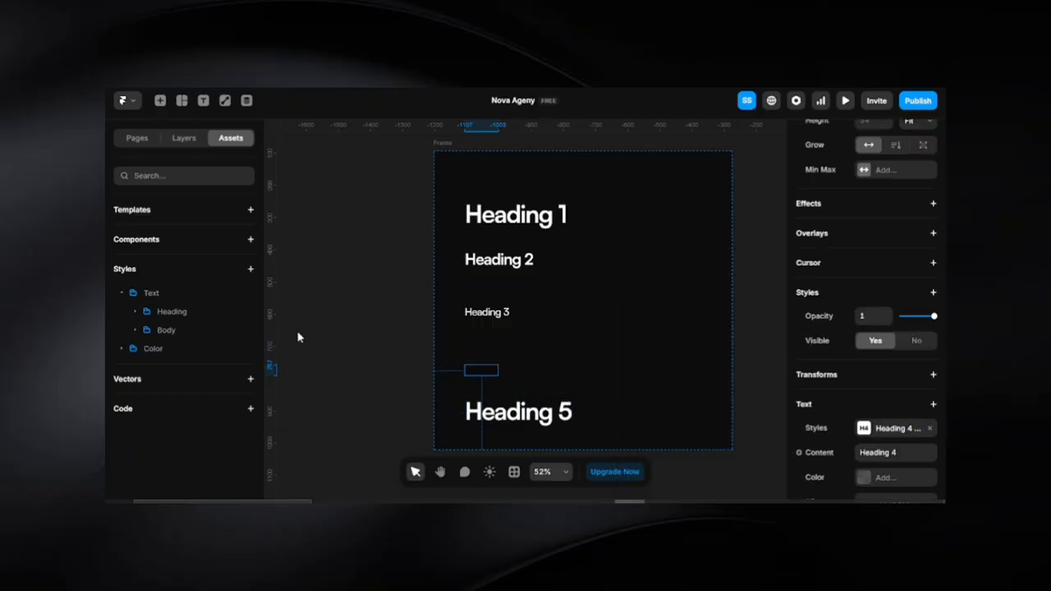
click(137, 314)
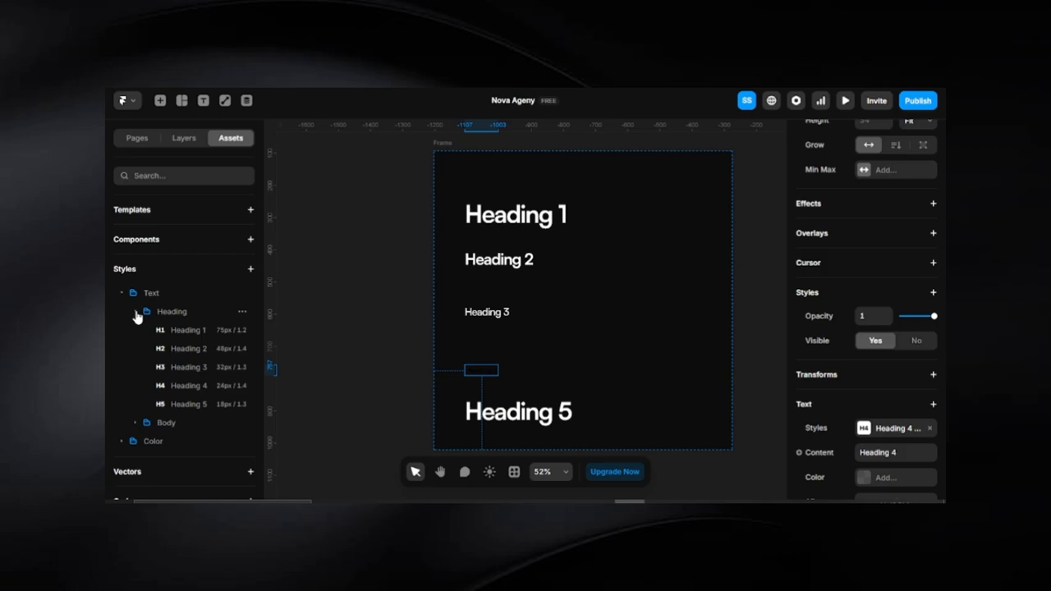
click(186, 389)
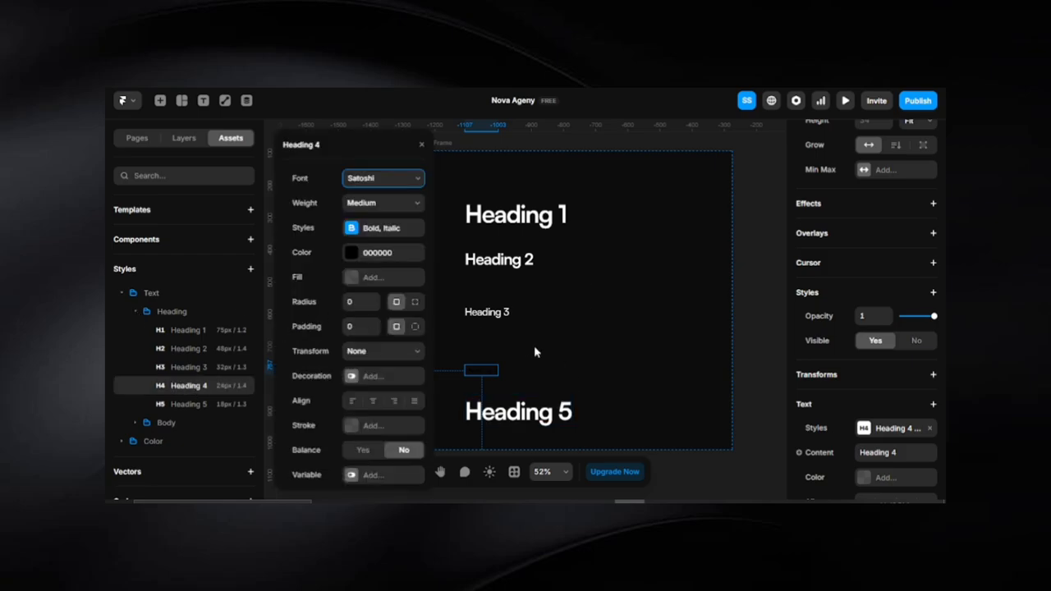
click(351, 257)
scroll(325, 403, down, 2)
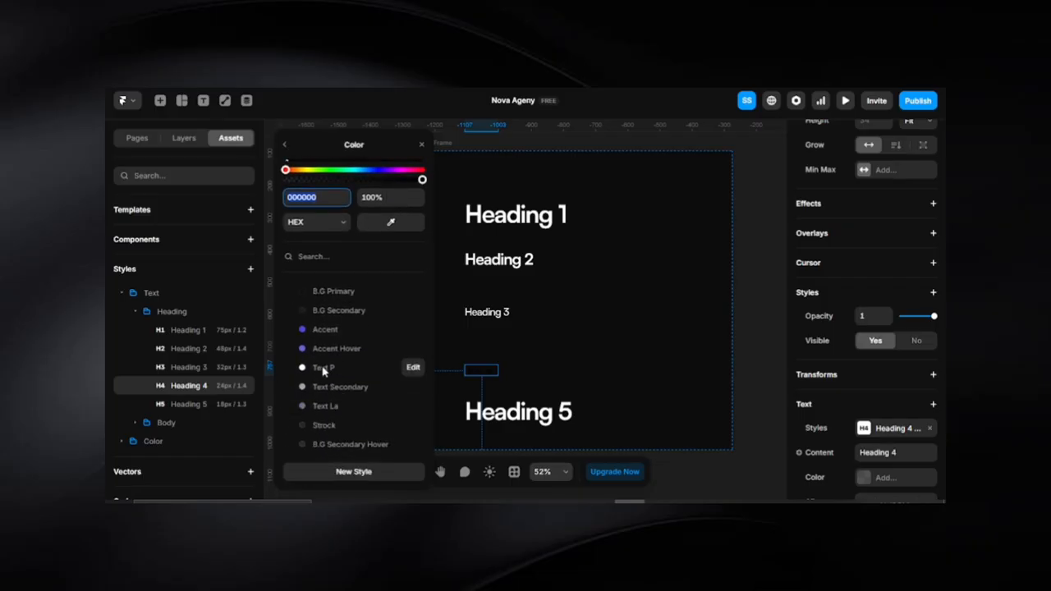
click(324, 370)
click(642, 359)
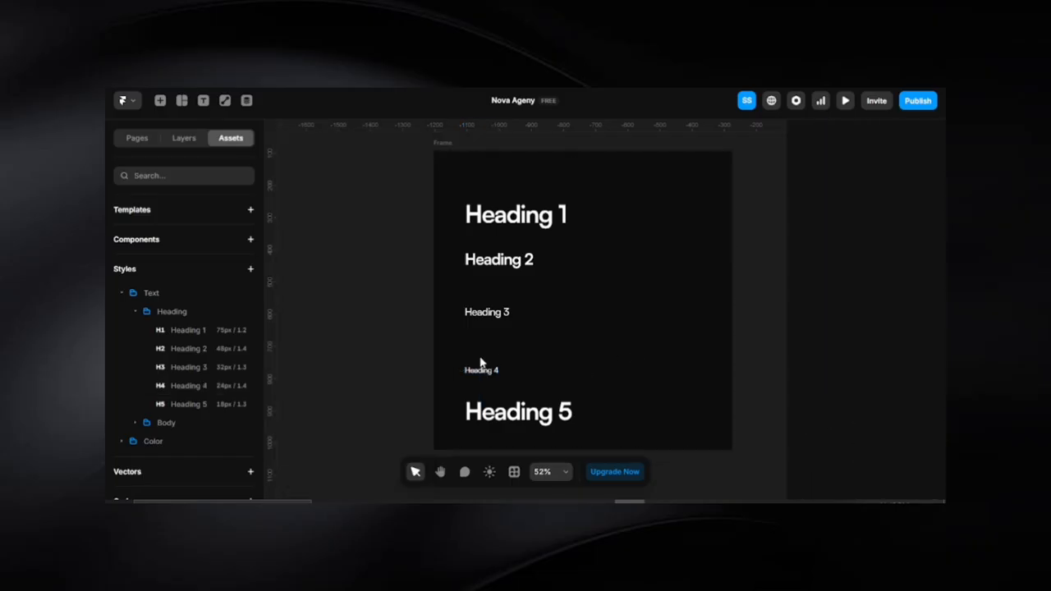
Apply the Heading 5 text style to the "Heading 5" text in the frame.
click(523, 402)
scroll(868, 415, down, 5)
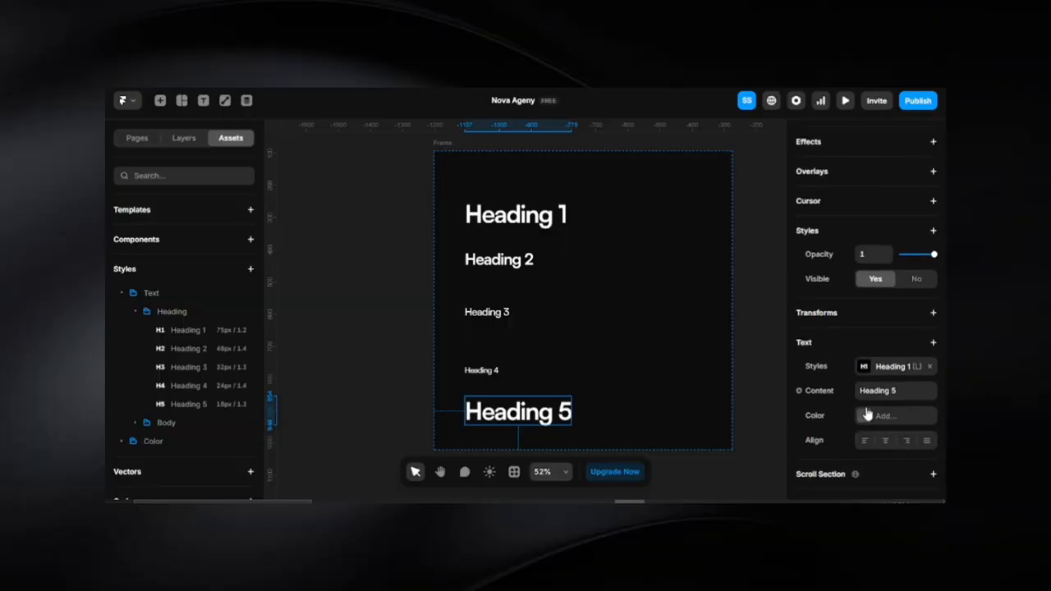
click(864, 368)
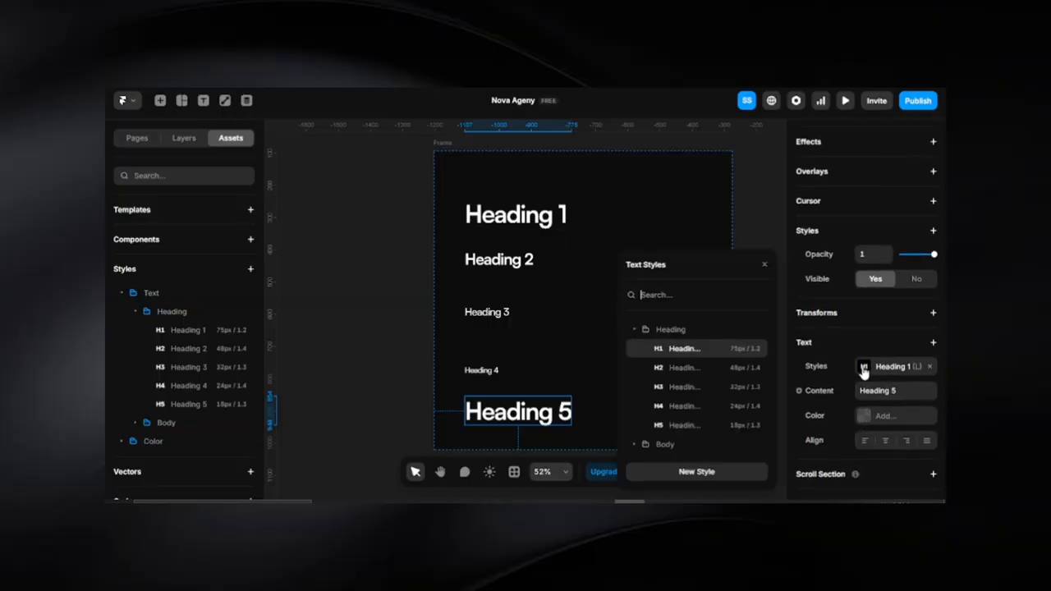
click(681, 430)
click(365, 392)
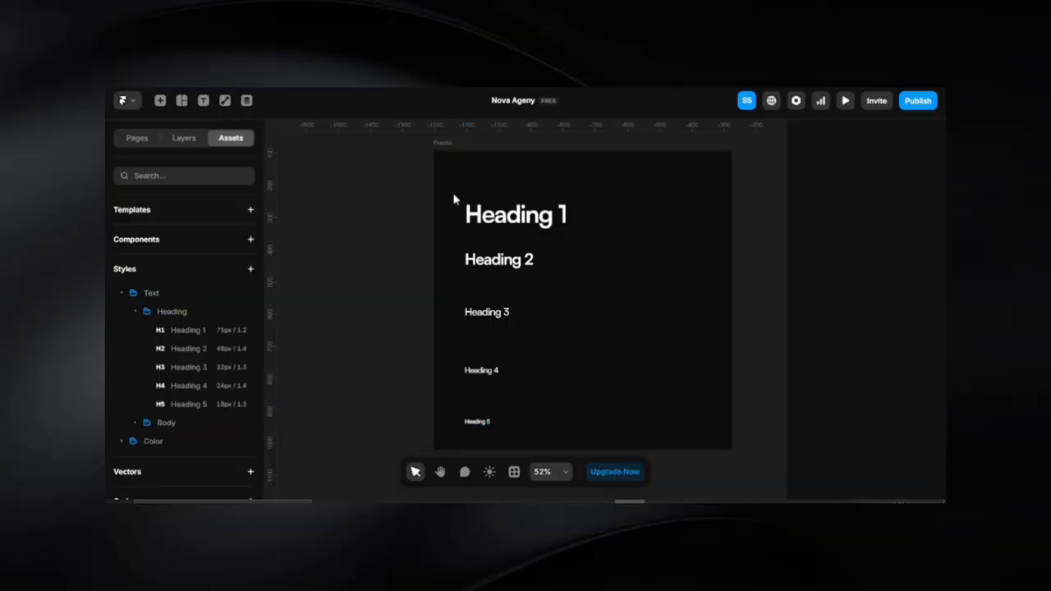
drag(453, 199, 546, 436)
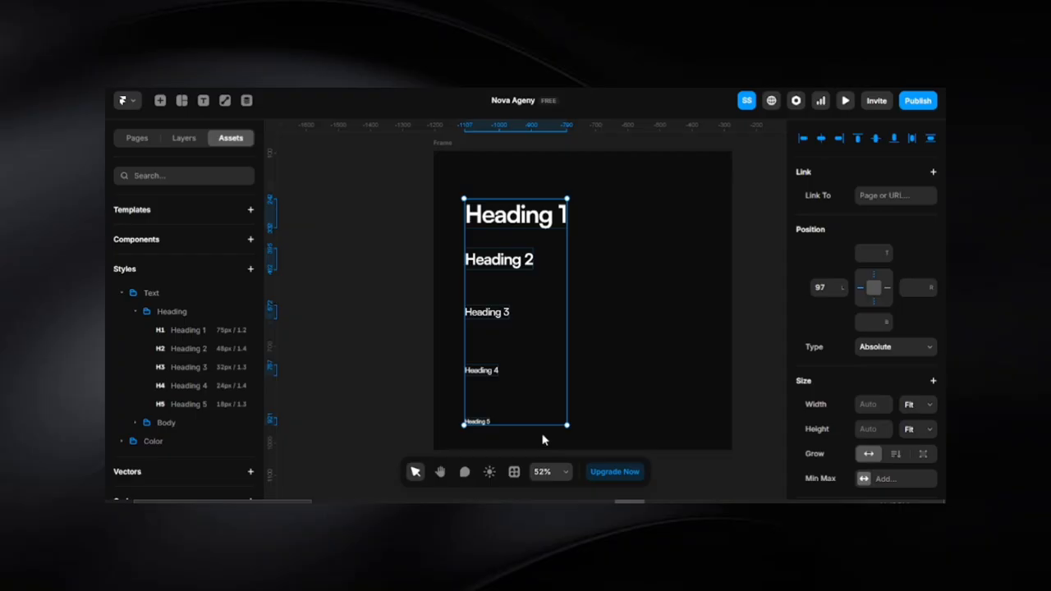
click(740, 307)
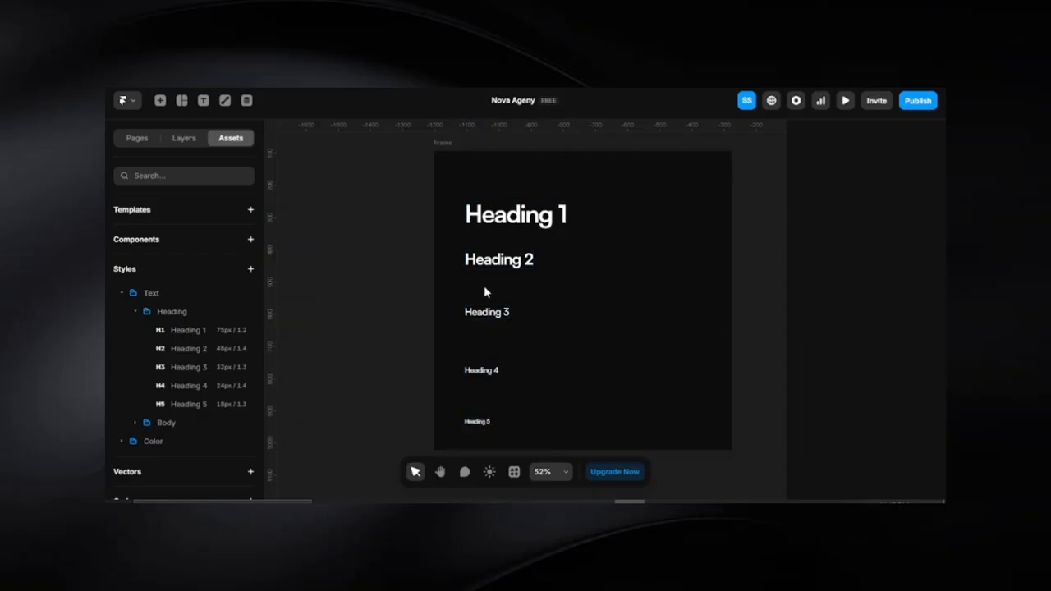
Duplicate the Heading 5 text and place the copy beside Heading 1, about 561 from the frame's left and 137 from its top.
scroll(627, 240, up, 3)
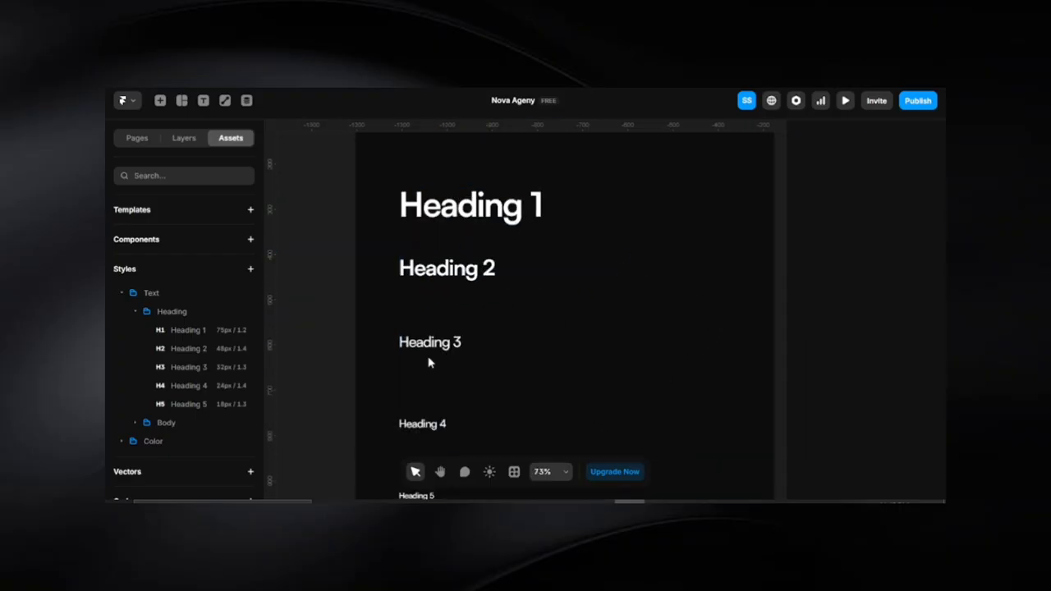
scroll(433, 385, down, 2)
drag(427, 412, 657, 208)
scroll(691, 279, up, 2)
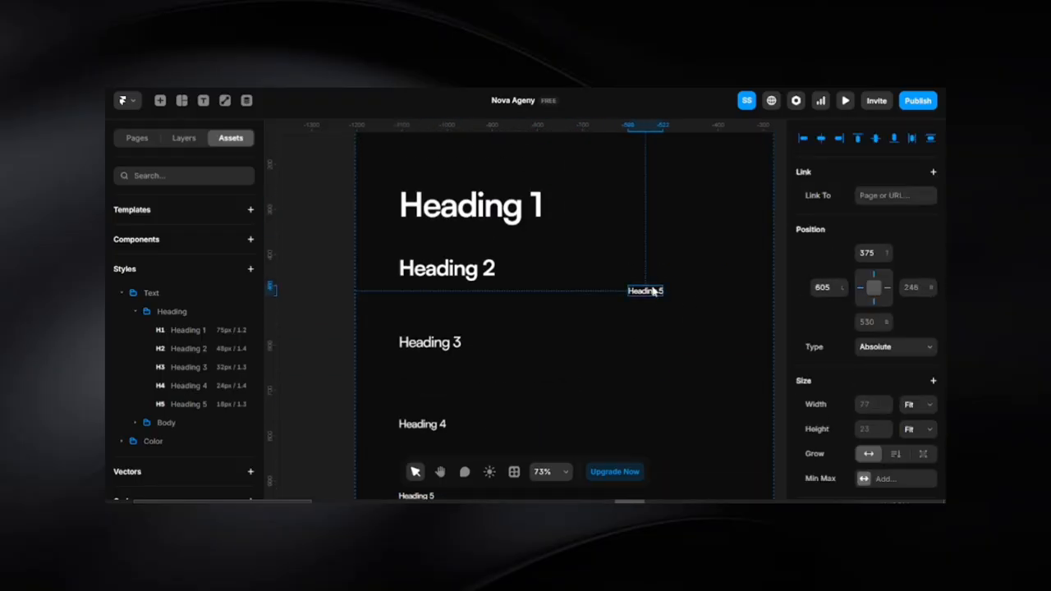
drag(653, 291, 633, 182)
scroll(663, 206, up, 4)
key(space)
drag(644, 233, 550, 338)
scroll(641, 337, up, 3)
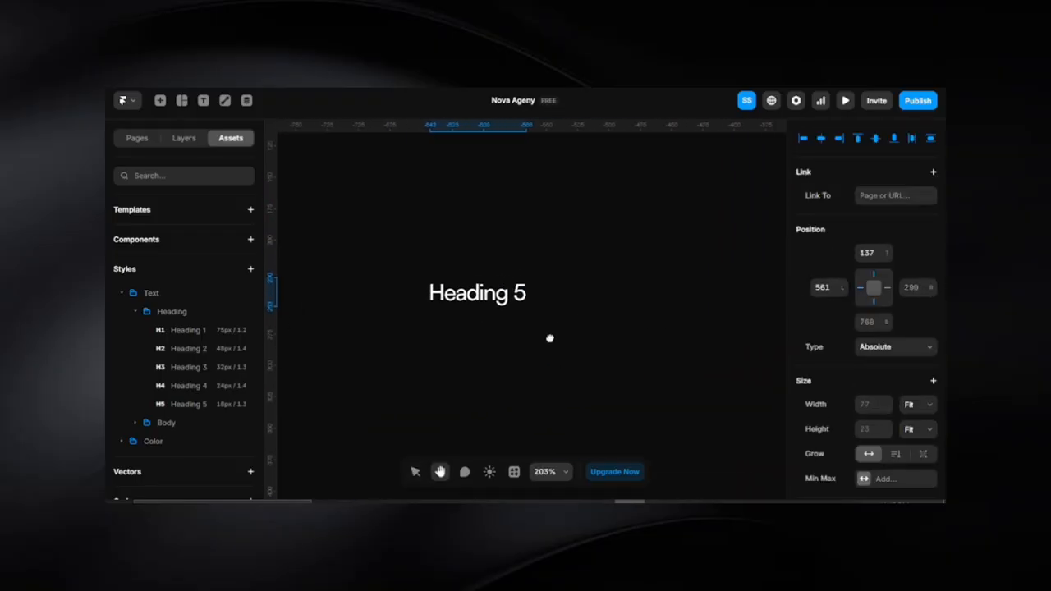
Change the wording of the duplicated Heading 5 text to "Body Large".
double_click(488, 294)
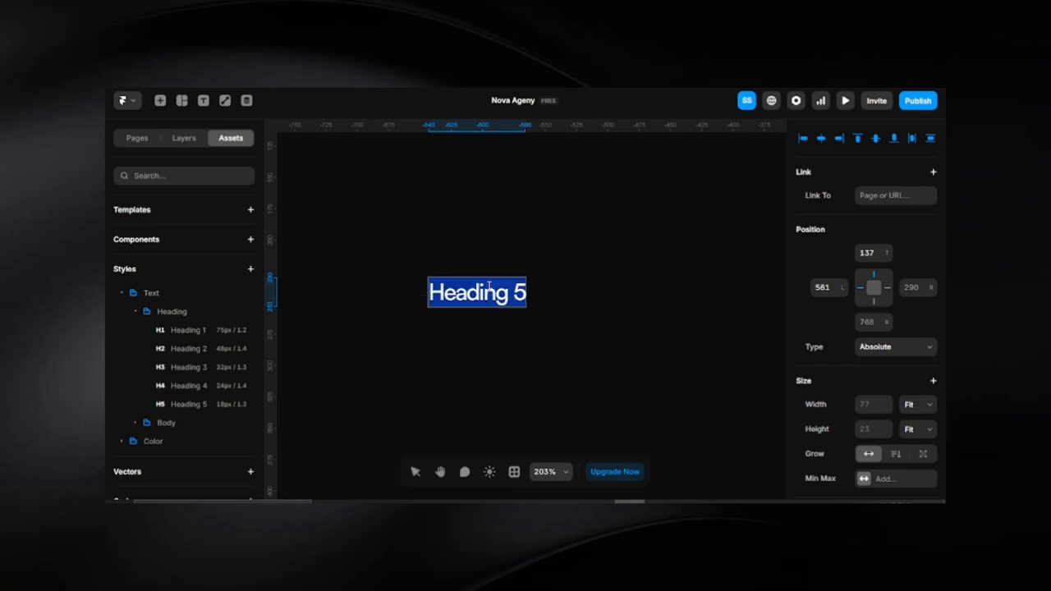
text(Body Large)
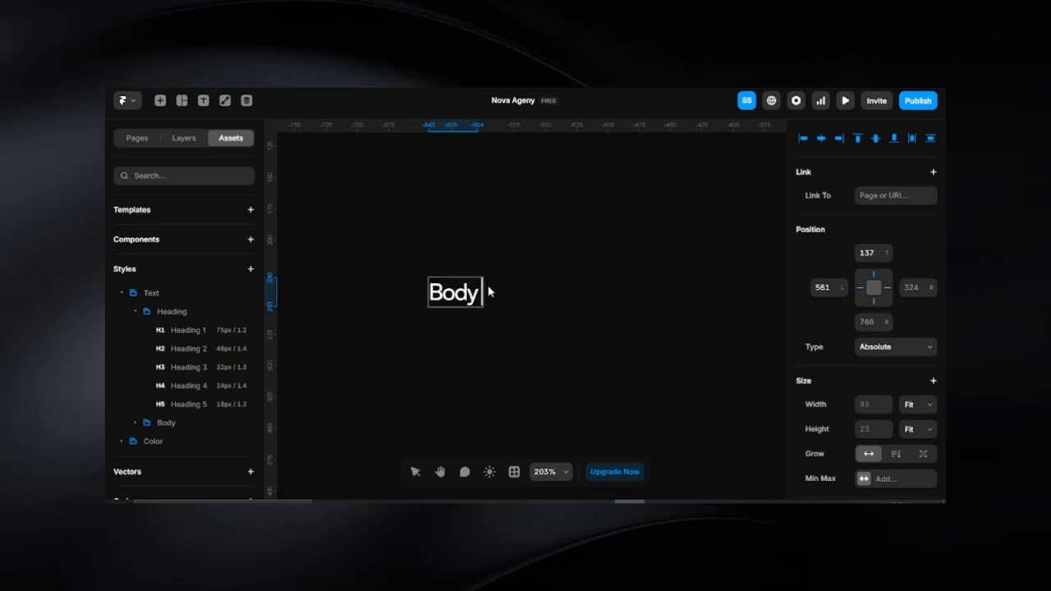
key(Escape)
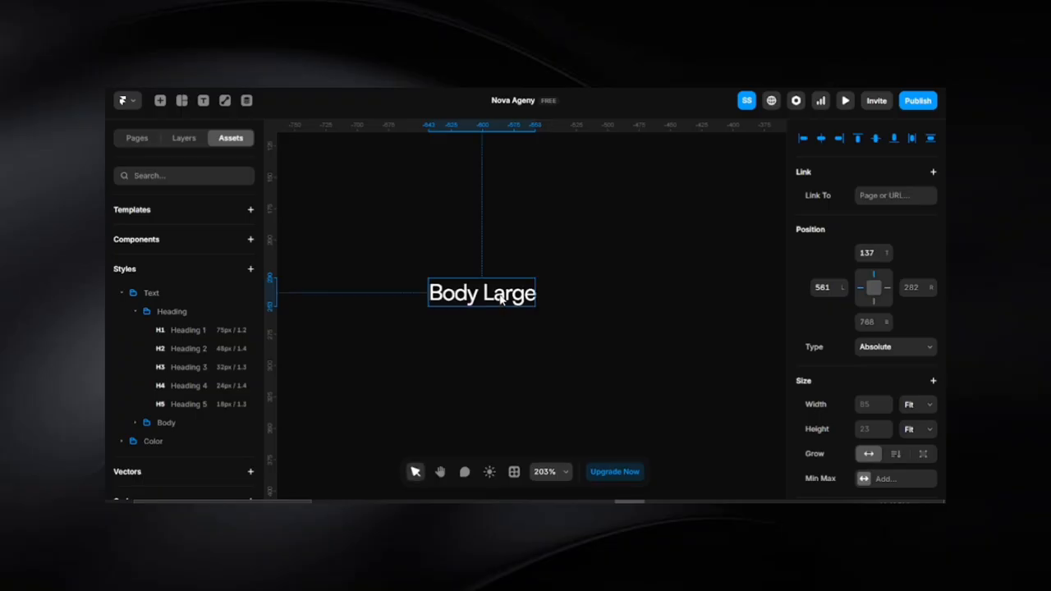
Duplicate the "Body Large" text directly below itself and change the copy's wording to "Body Small".
drag(499, 298, 499, 353)
double_click(499, 352)
click(499, 353)
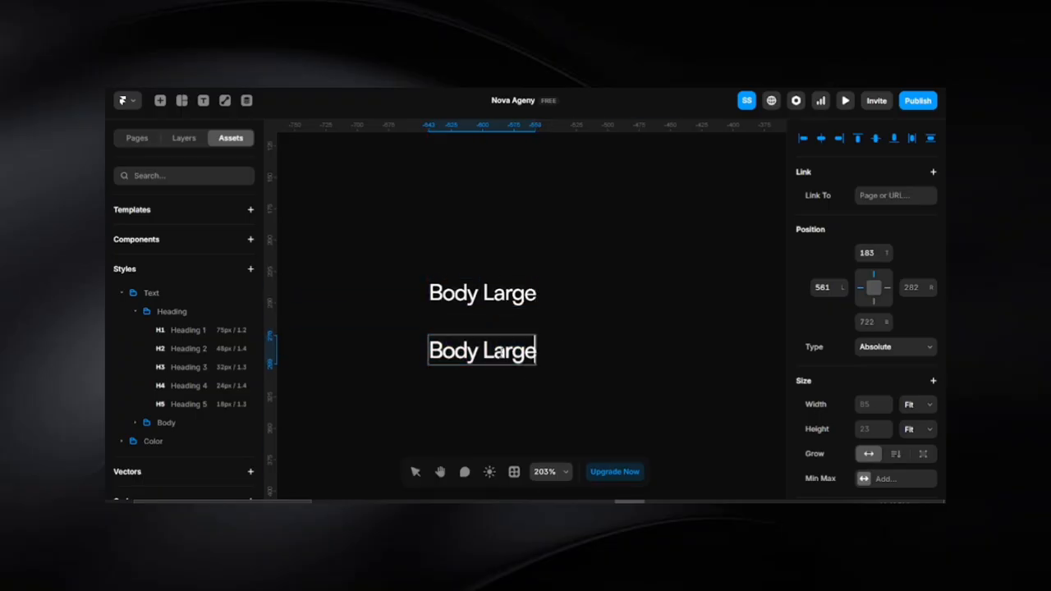
double_click(500, 352)
text(Small)
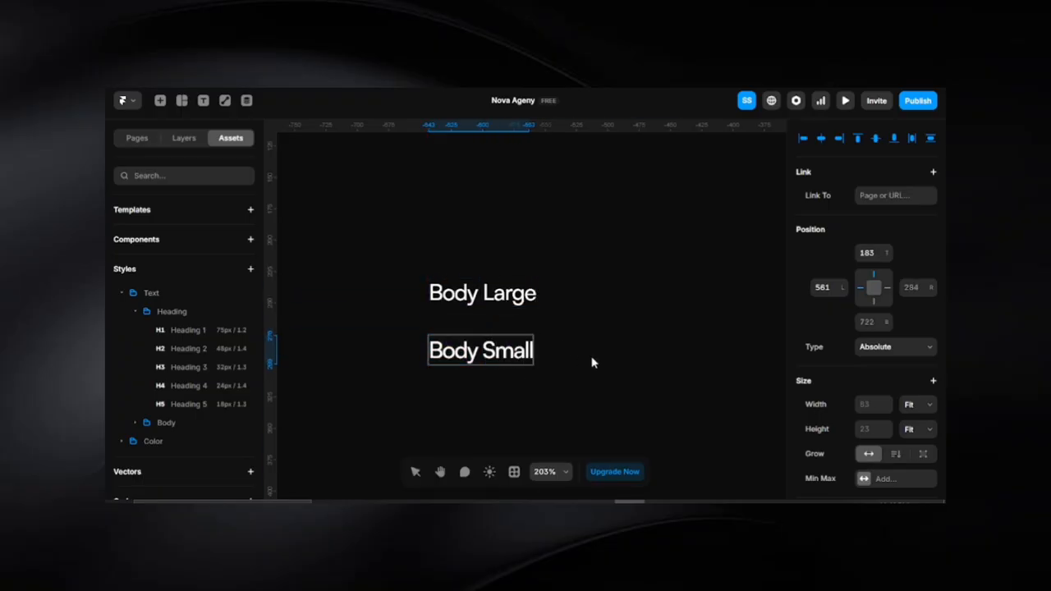
key(Escape)
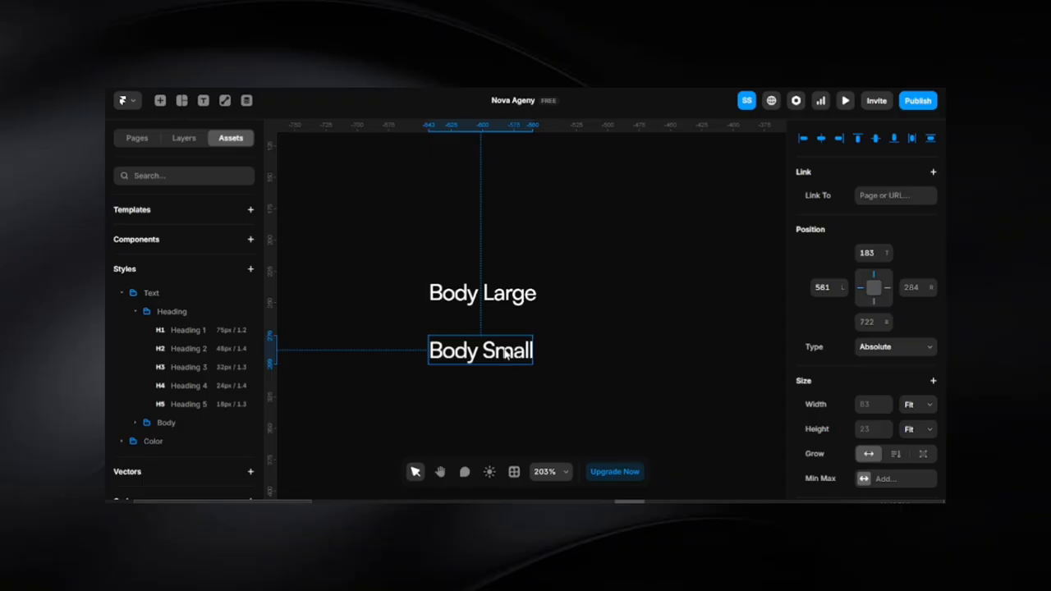
Duplicate the "Body Small" text directly below itself and change the copy's wording to "Call to action".
drag(506, 353, 507, 411)
double_click(507, 411)
text(Call)
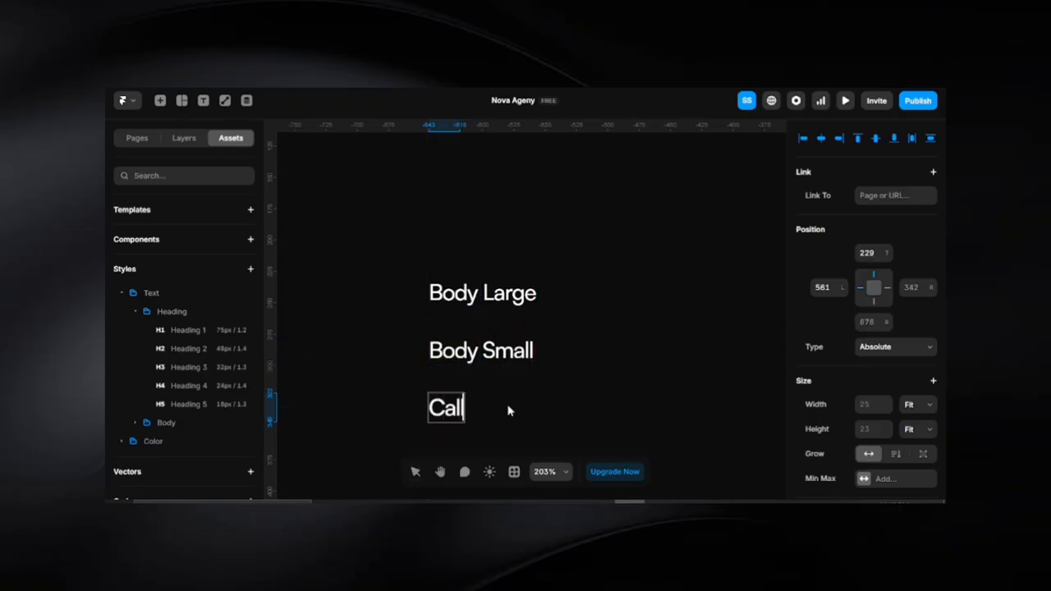
text( to act)
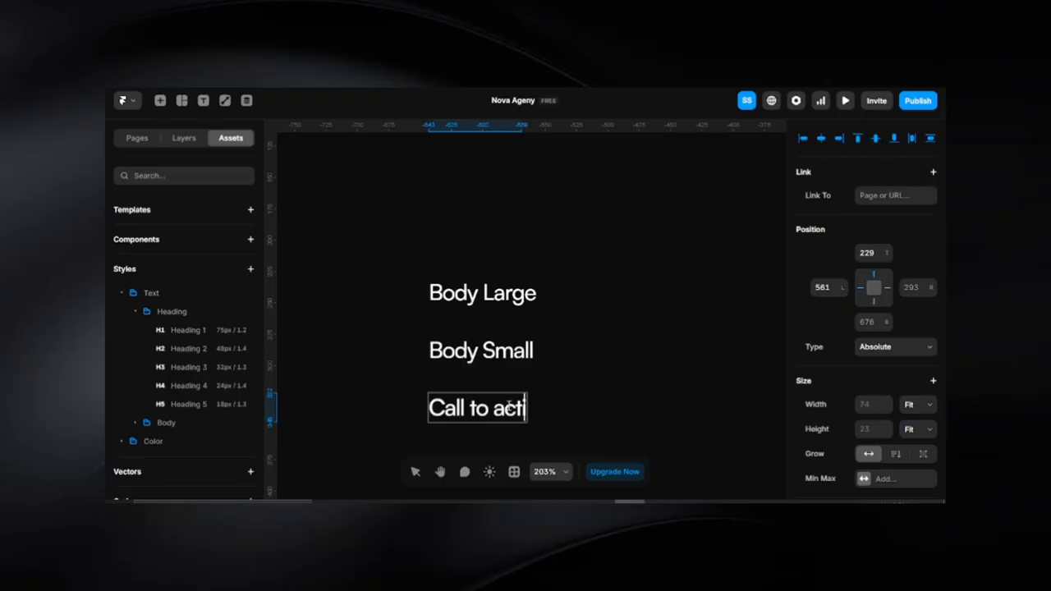
text(ion)
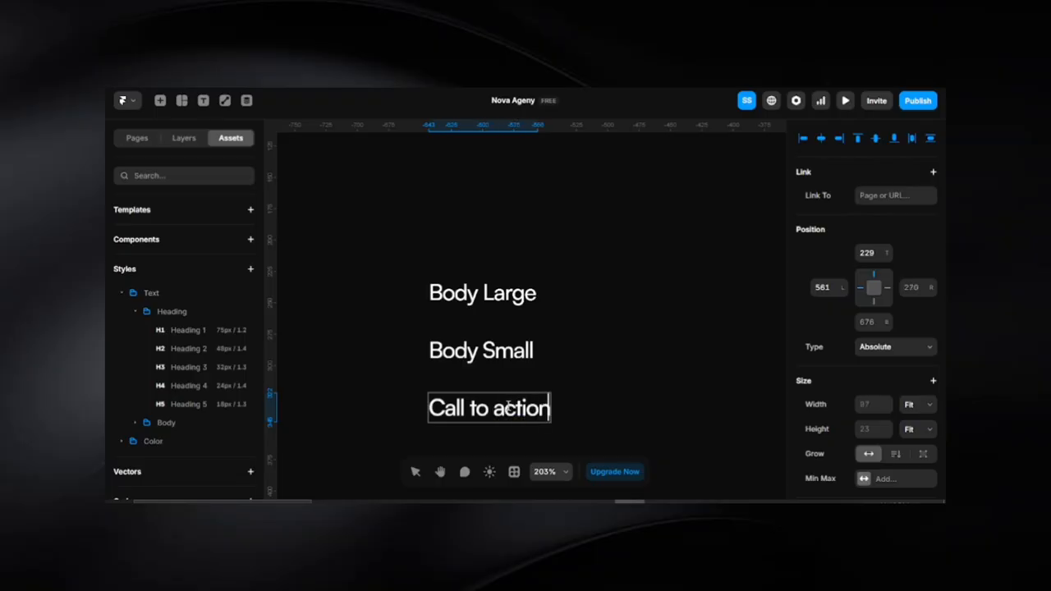
key(Escape)
Duplicate the "Call to action" text directly below itself and change the copy's wording to "Label".
scroll(502, 360, down, 2)
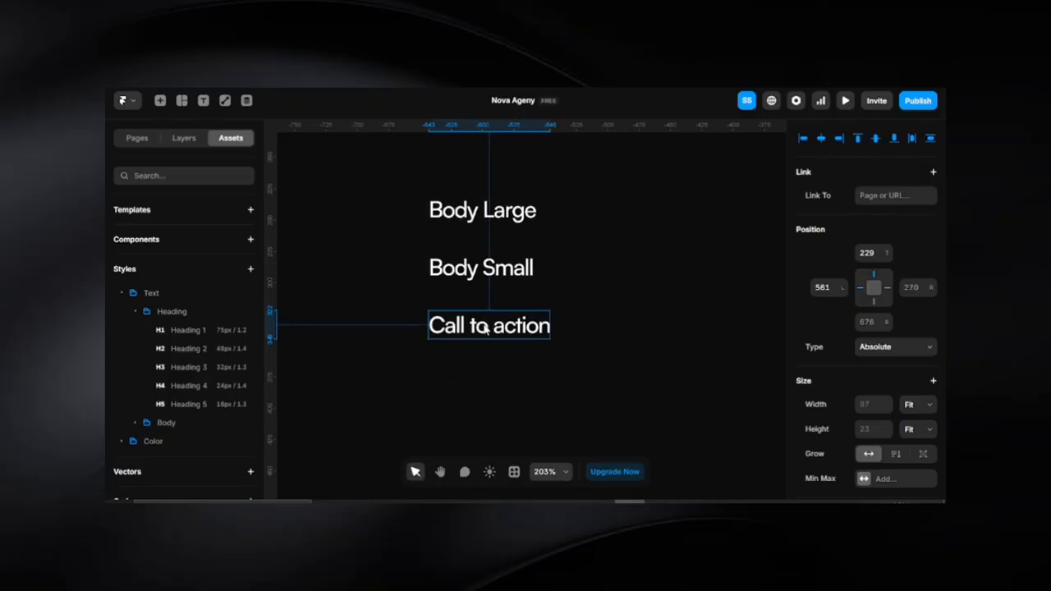
drag(486, 327, 485, 381)
double_click(486, 381)
text(Label)
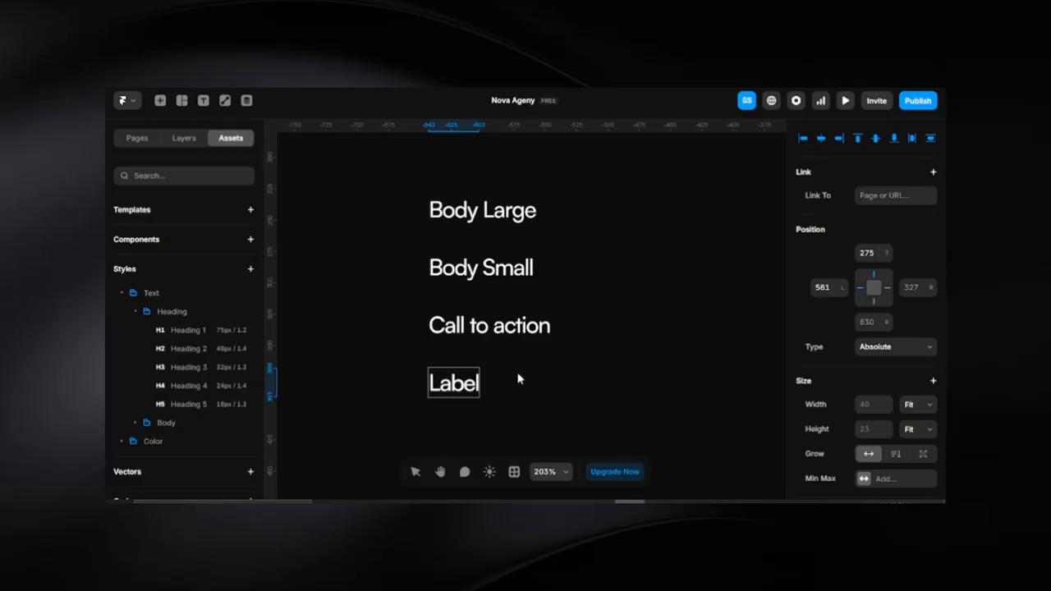
key(Escape)
Apply the Body Large text style from the Body folder to the "Body Large" text.
scroll(517, 379, down, 3)
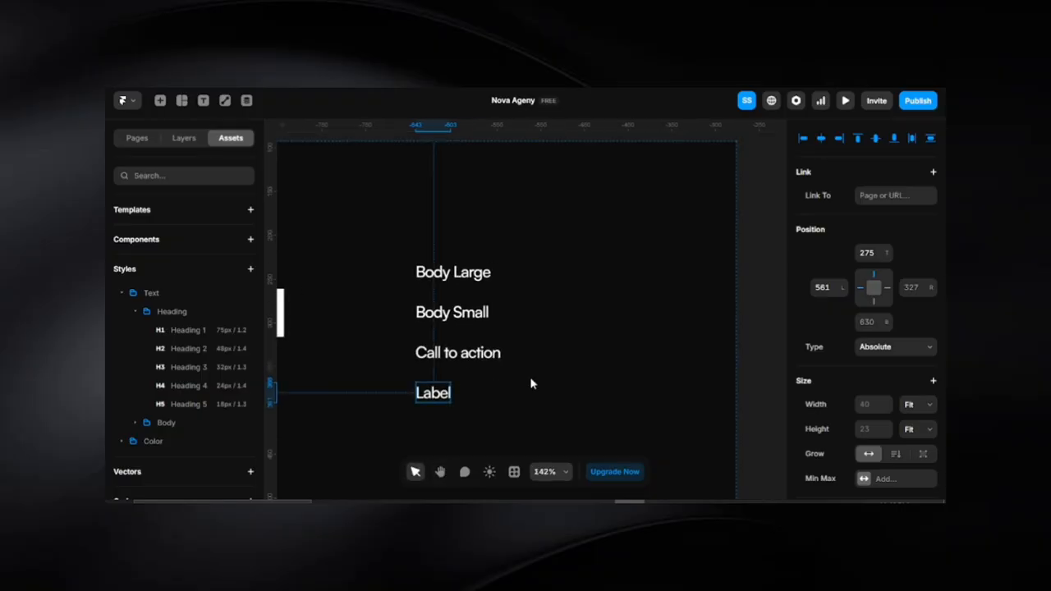
click(452, 272)
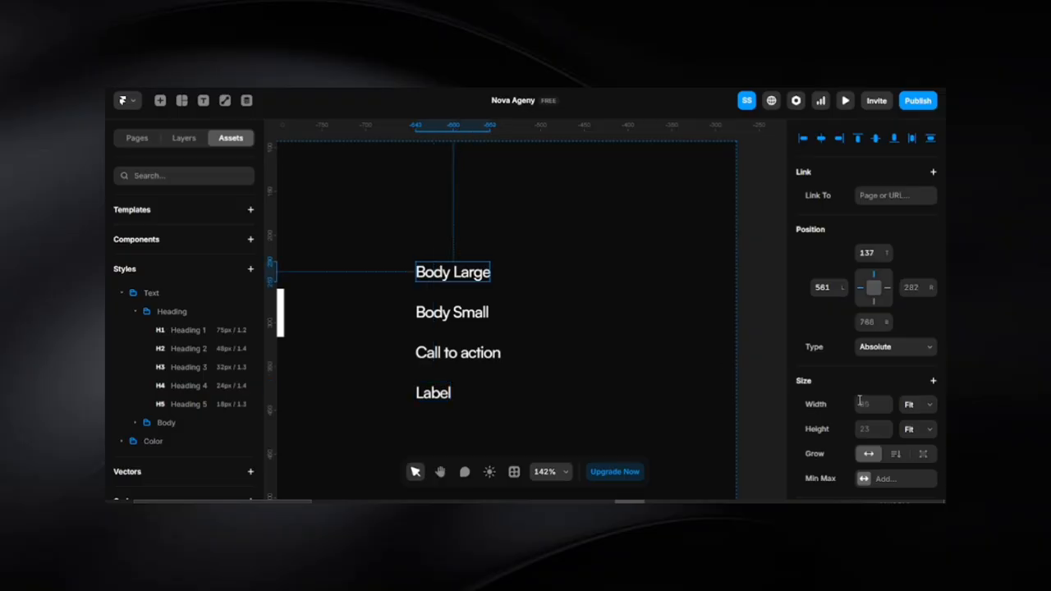
scroll(874, 406, down, 3)
scroll(874, 407, down, 5)
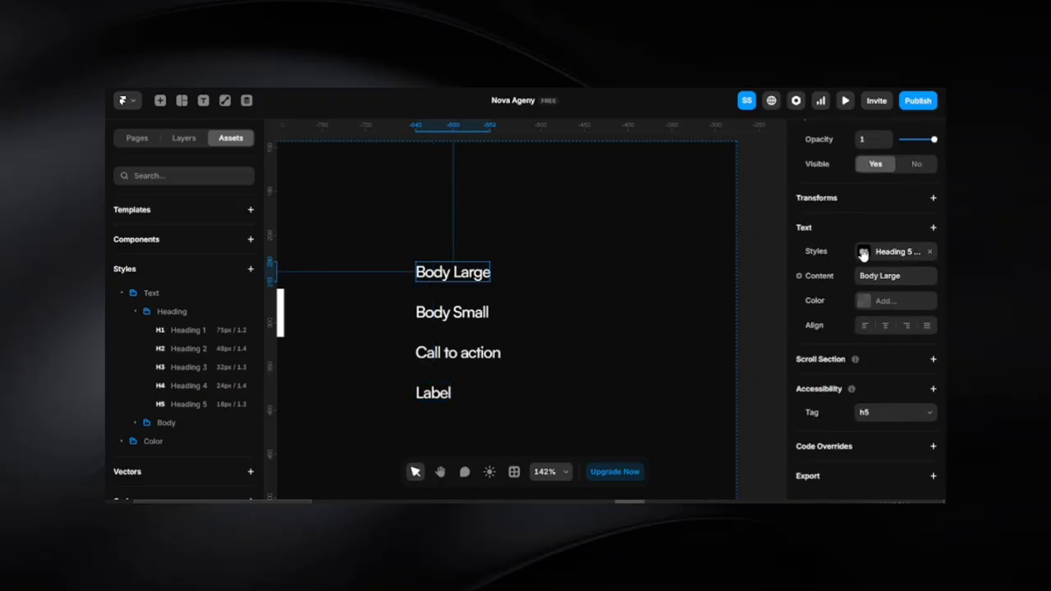
click(863, 252)
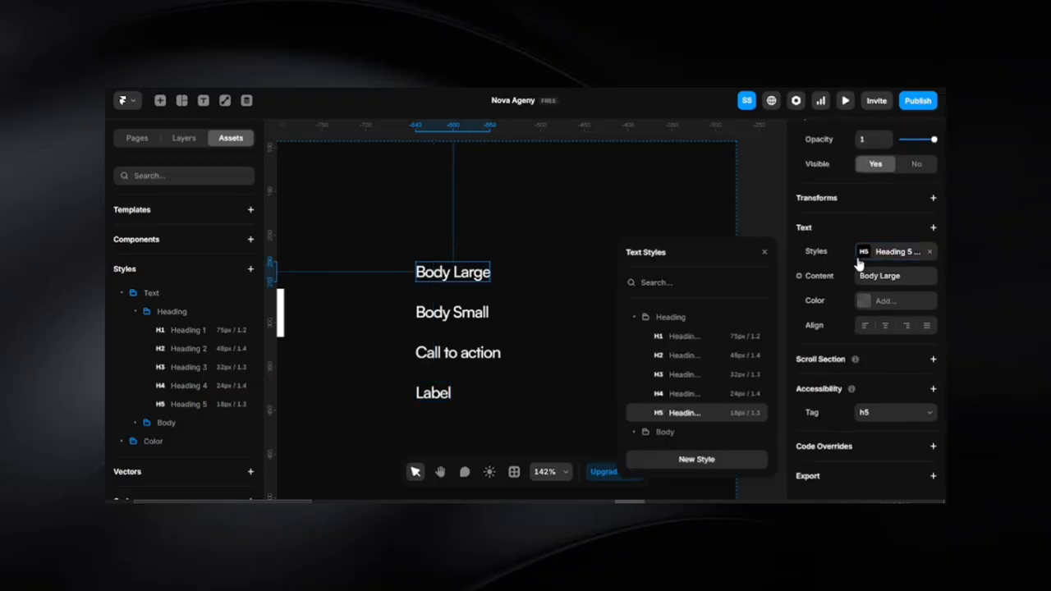
click(636, 432)
mouse_move(704, 388)
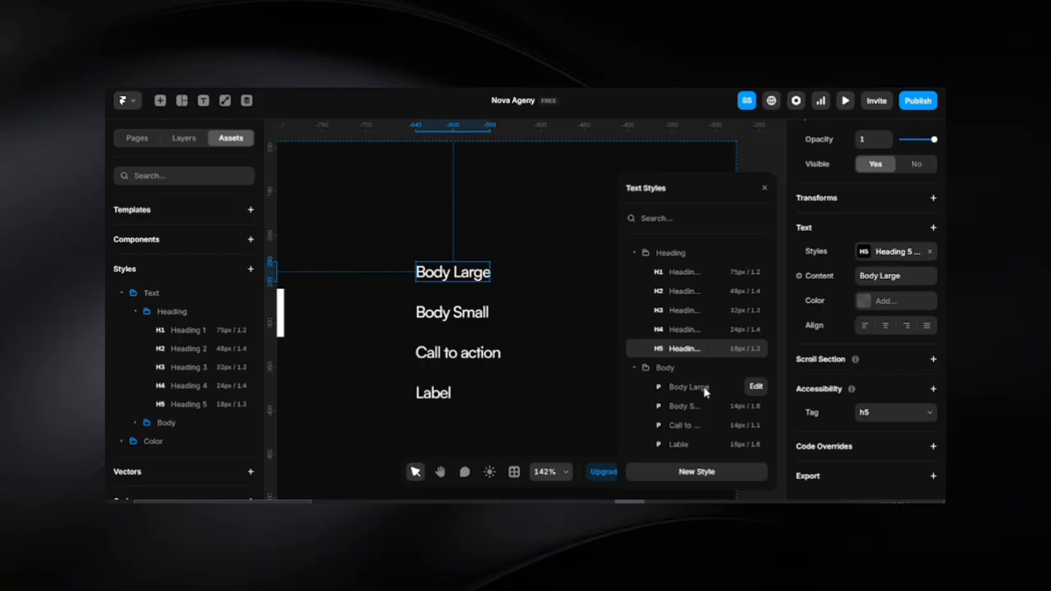
click(682, 395)
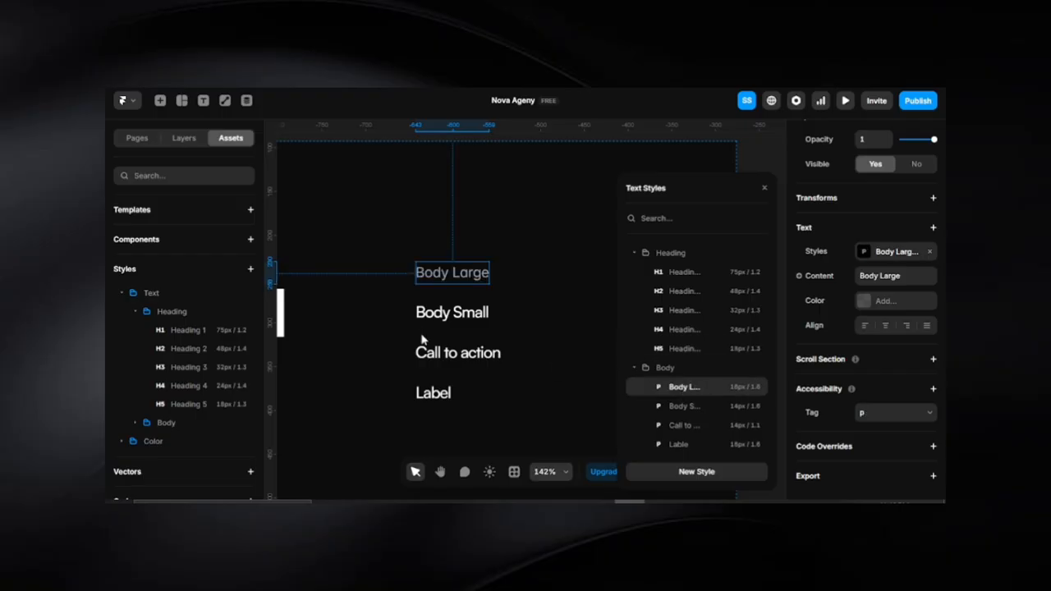
Apply the Body Small text style to the "Body Small" text.
click(468, 322)
scroll(857, 431, down, 3)
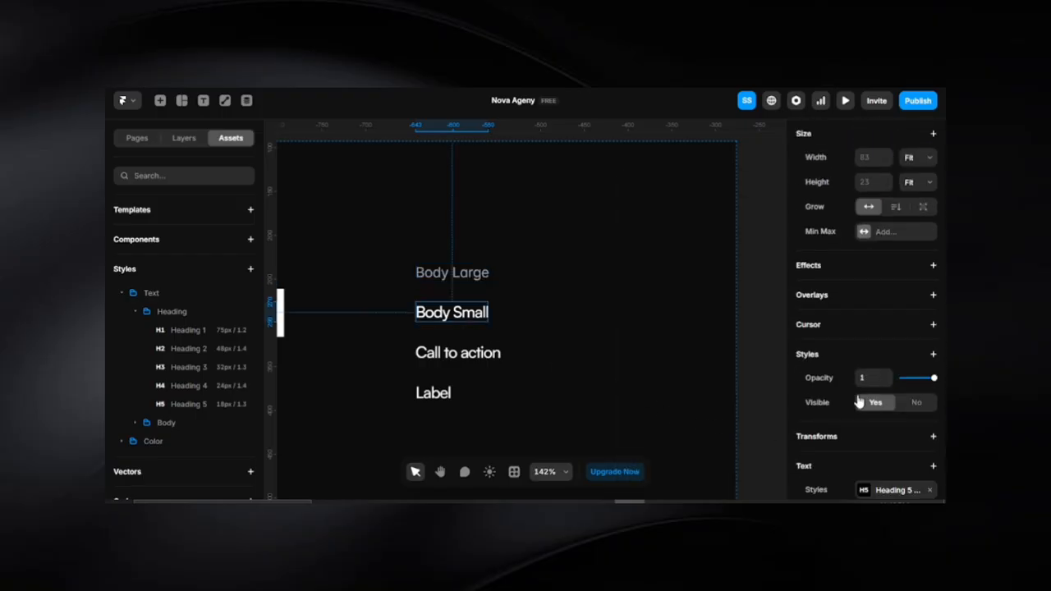
scroll(858, 402, down, 2)
click(864, 307)
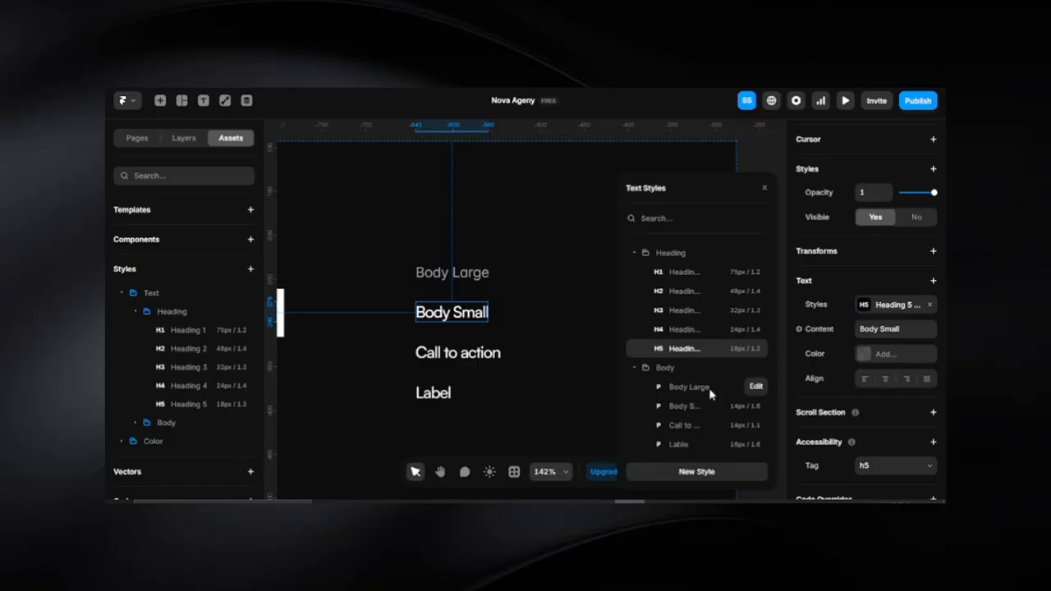
click(679, 406)
Apply the Call to action text style to the "Call to action" text.
click(478, 353)
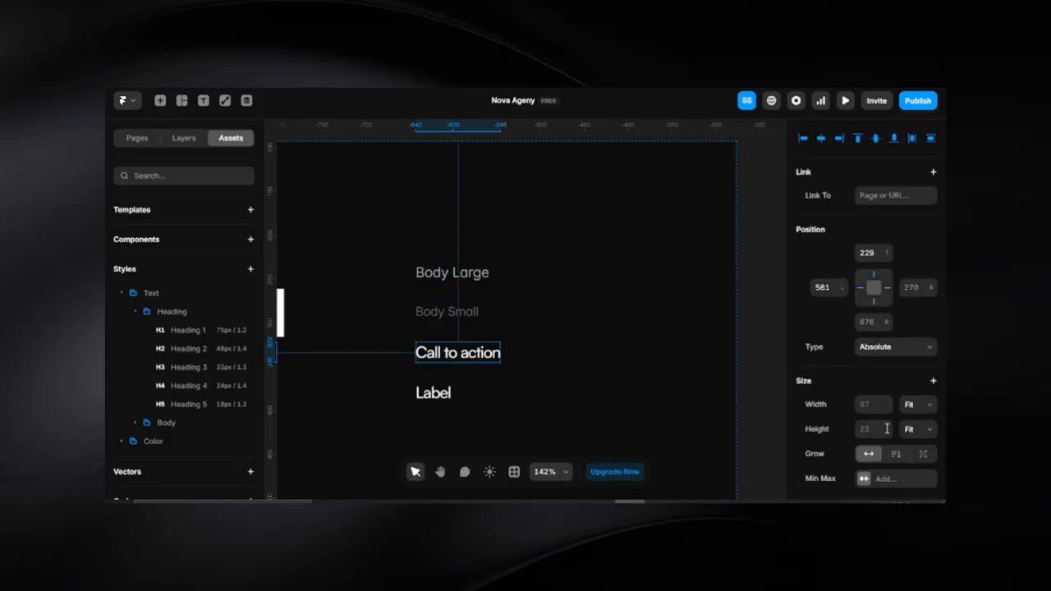
scroll(862, 279, down, 8)
click(862, 255)
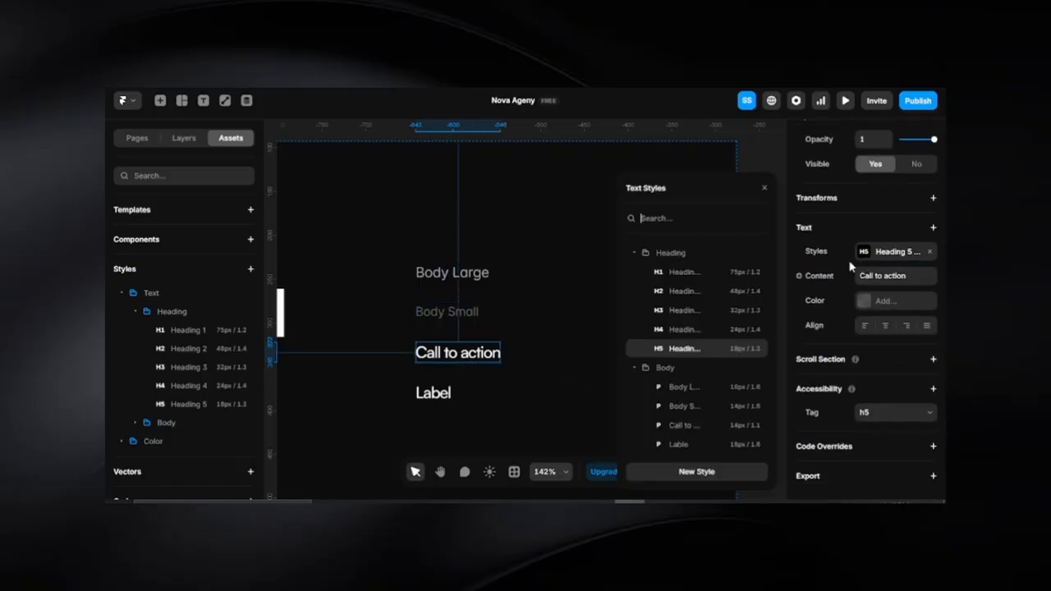
click(687, 427)
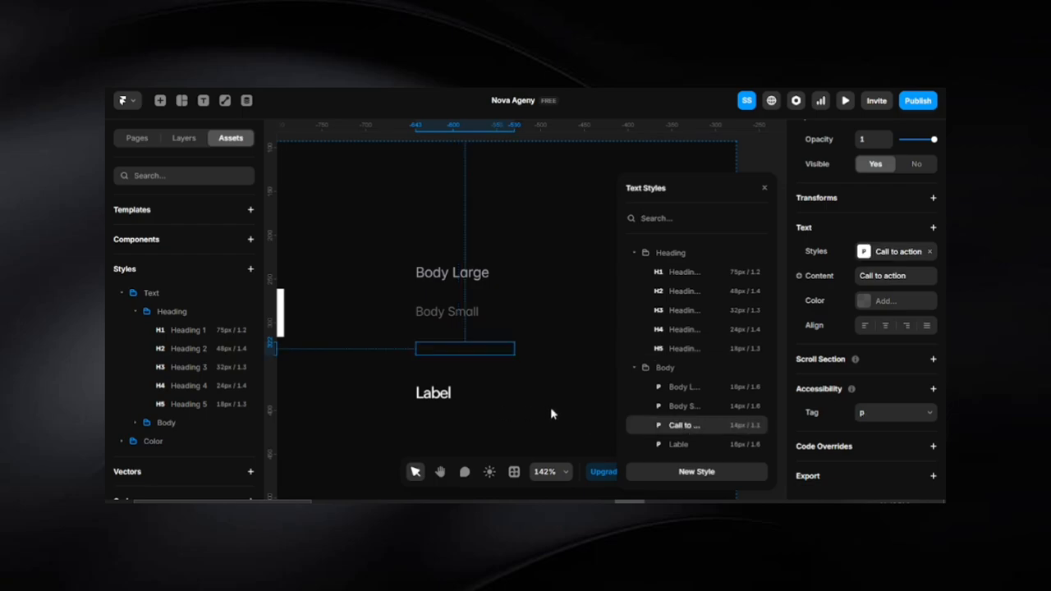
click(552, 413)
Apply the Lable text style to the "Label" text.
click(434, 392)
scroll(835, 374, down, 5)
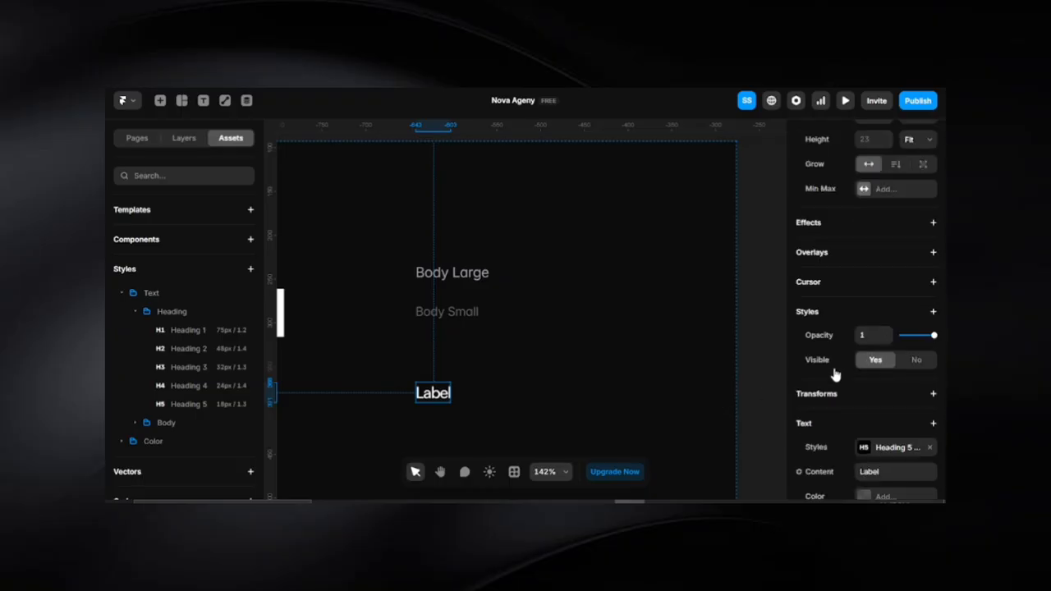
click(862, 428)
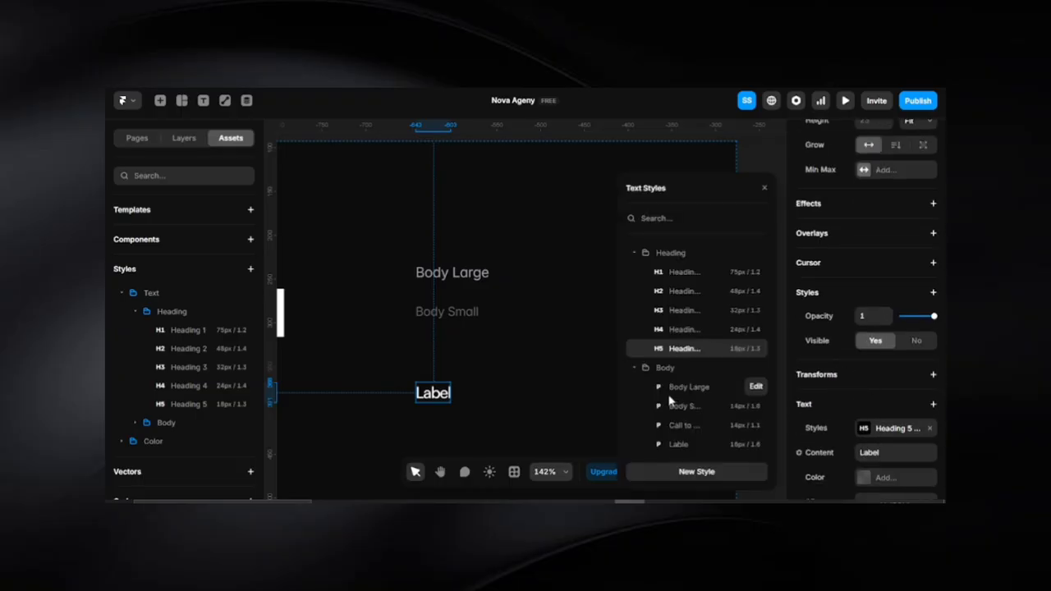
click(680, 444)
click(535, 386)
Wrap the "Call to action" text in a horizontal stack and set the stack's width to Fit Content.
click(462, 353)
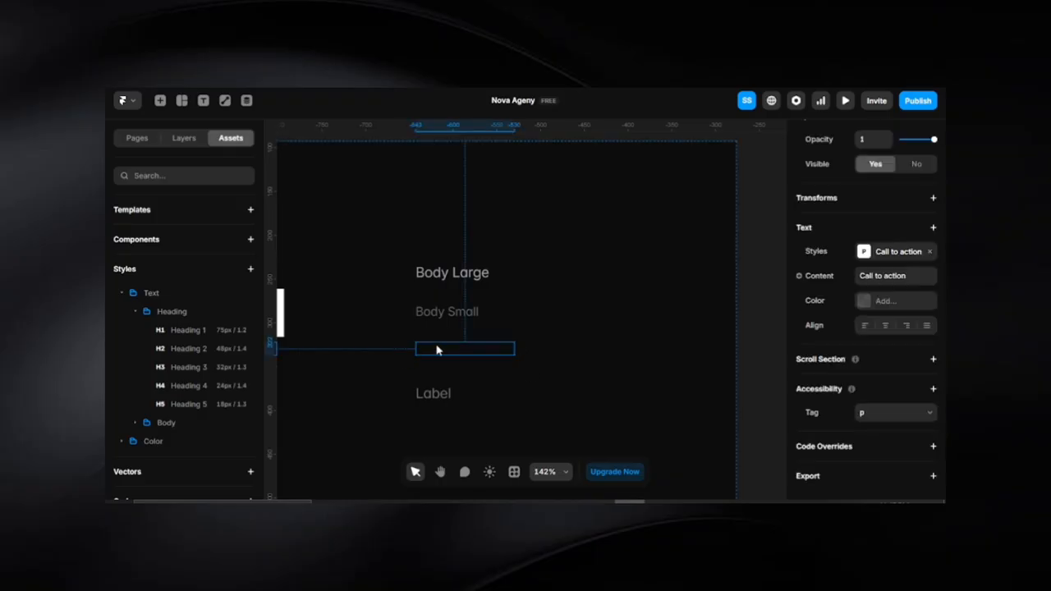
click(436, 350)
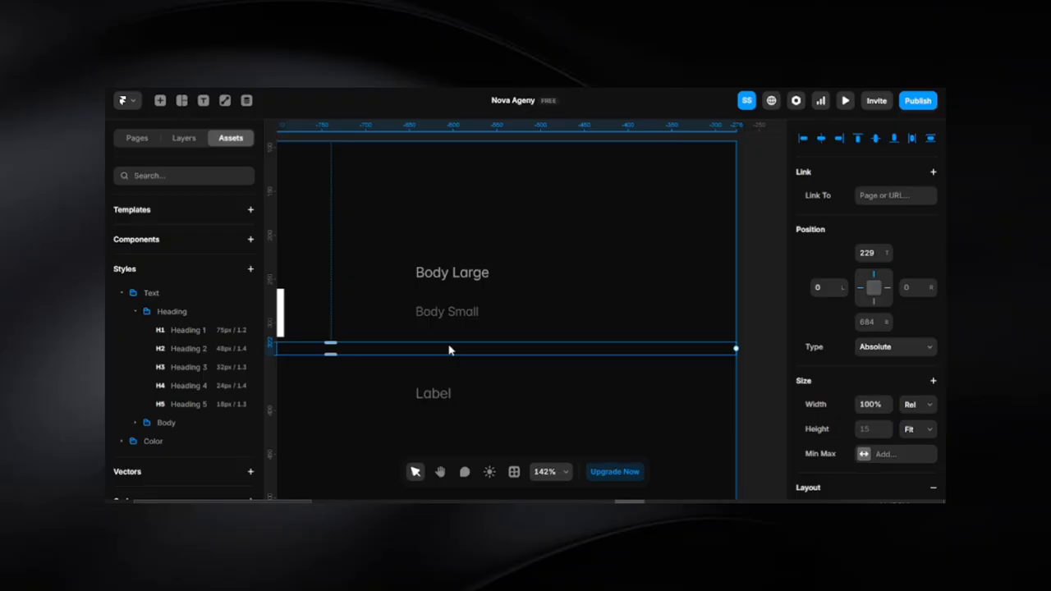
click(449, 350)
click(457, 352)
click(919, 408)
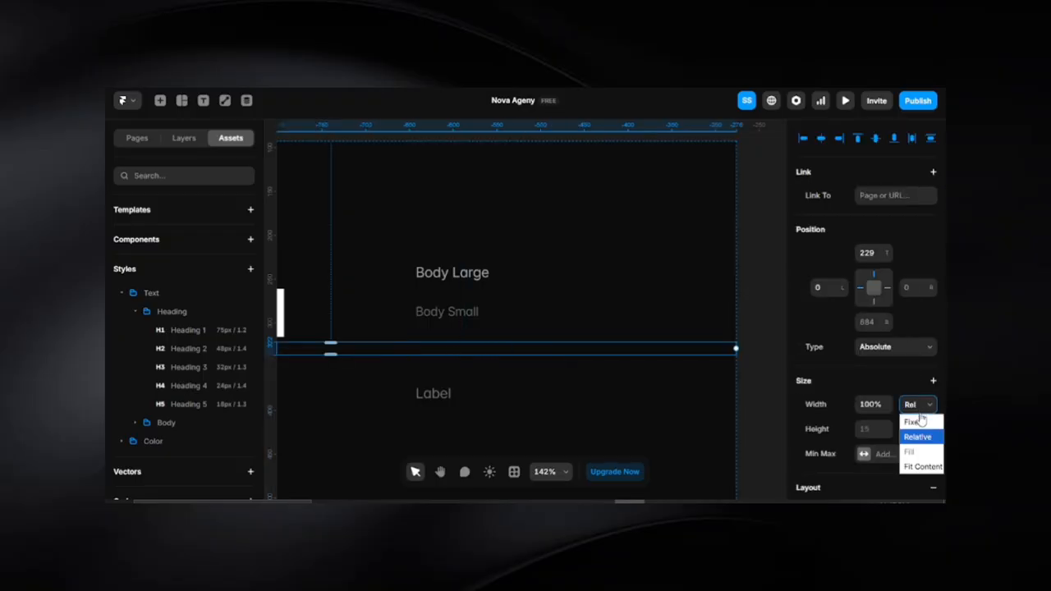
click(921, 465)
Set the padding of the call-to-action stack to 20 on all sides.
scroll(442, 357, down, 8)
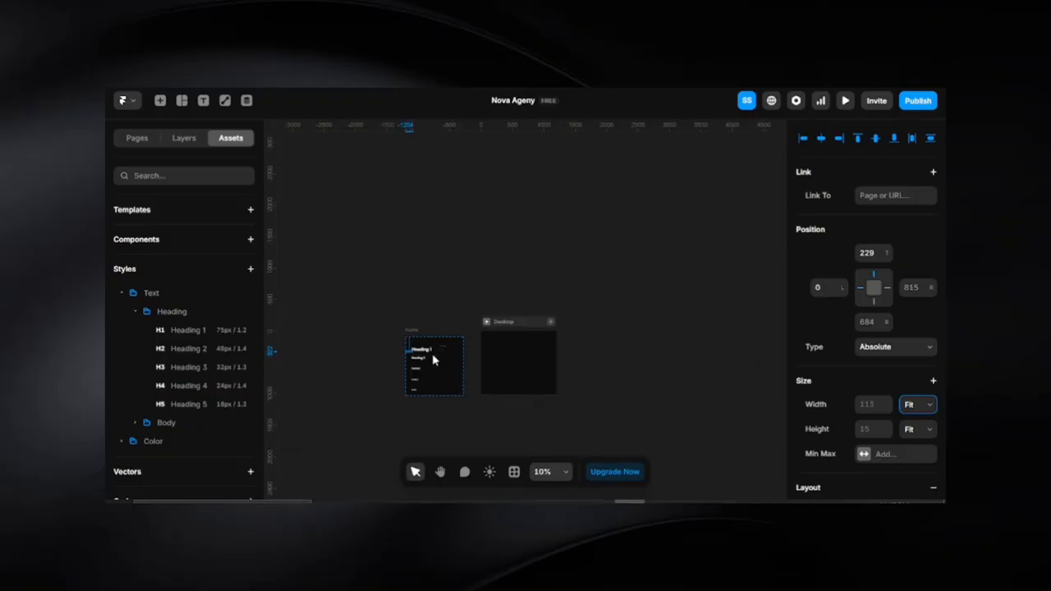
scroll(405, 361, up, 8)
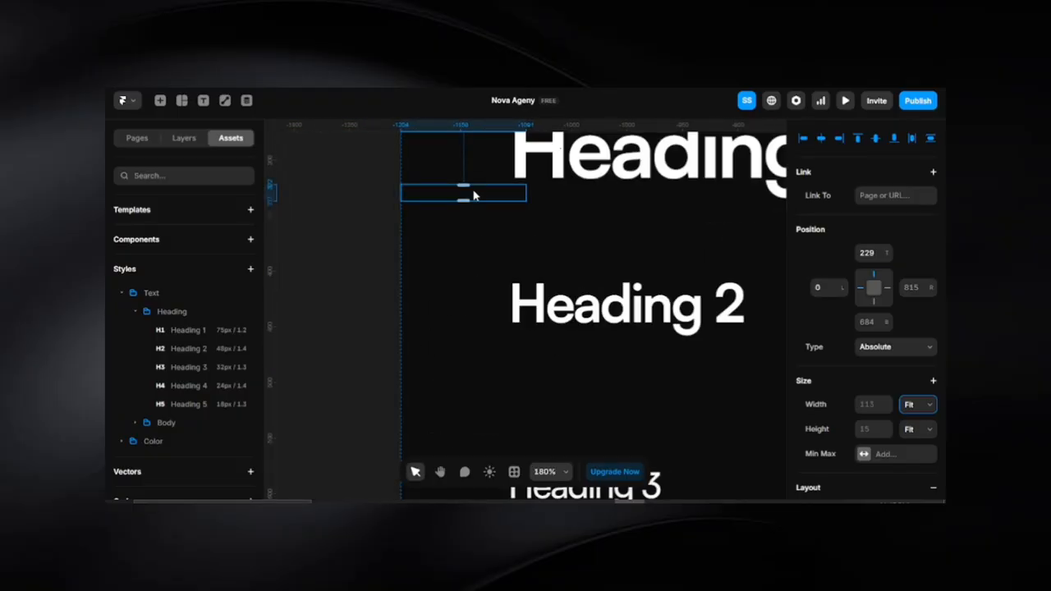
scroll(476, 201, down, 4)
scroll(927, 406, down, 6)
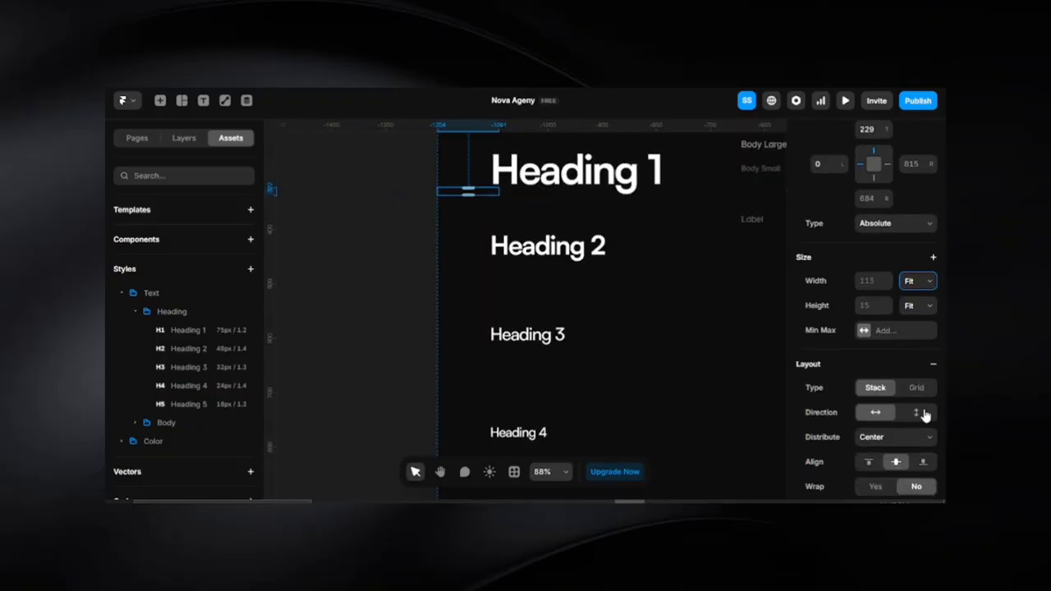
click(872, 410)
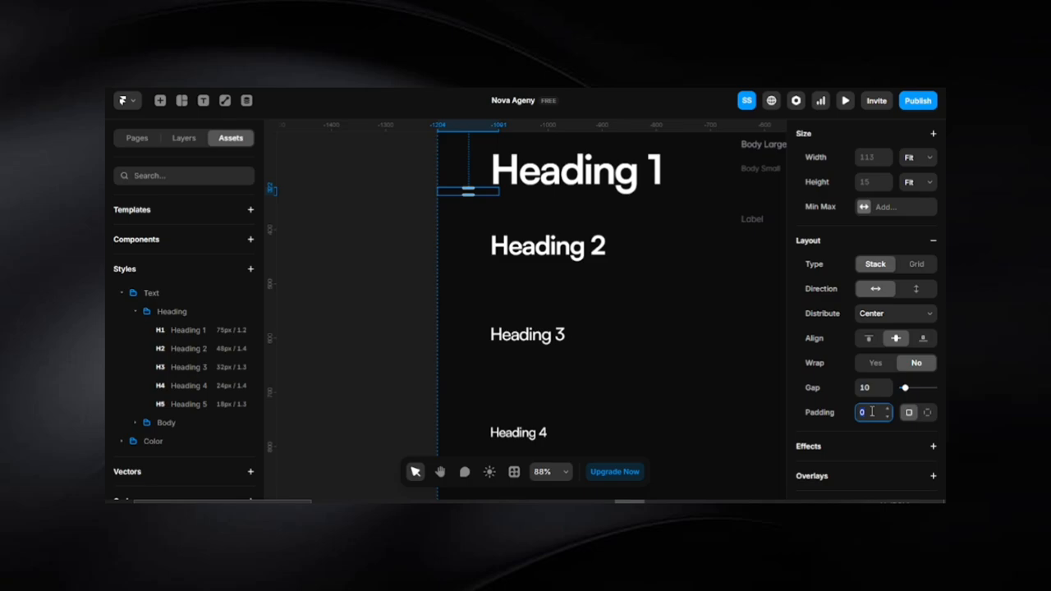
text(20)
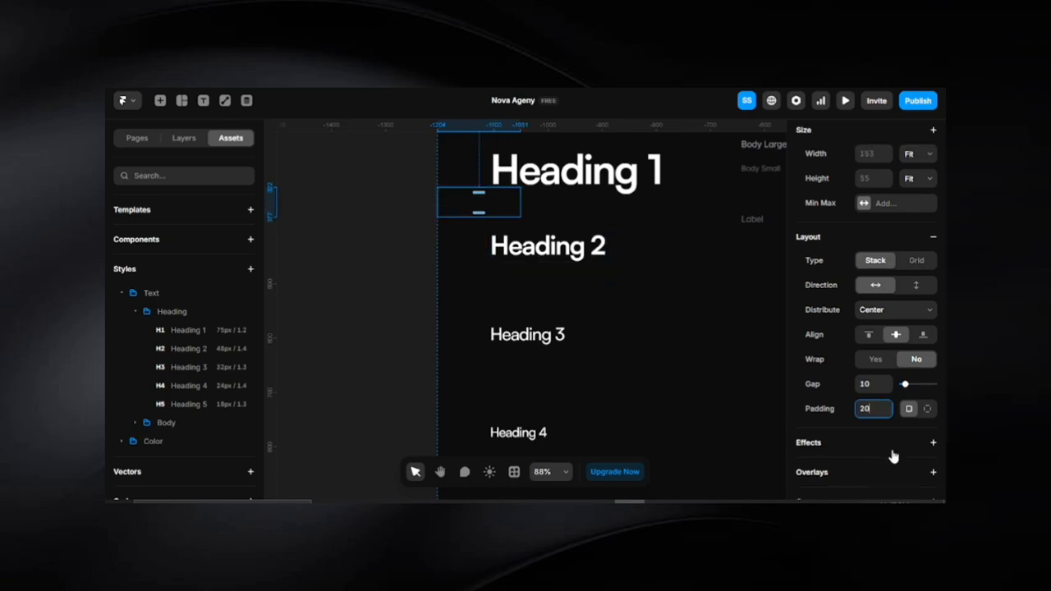
Fill the call-to-action stack with the Accent color style.
scroll(892, 457, down, 3)
click(863, 361)
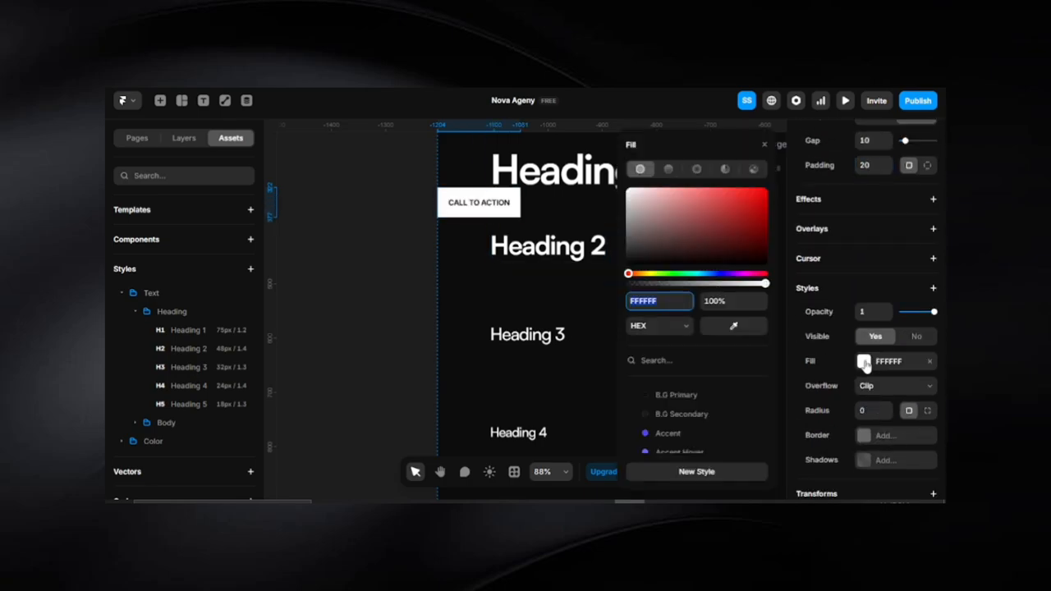
click(680, 435)
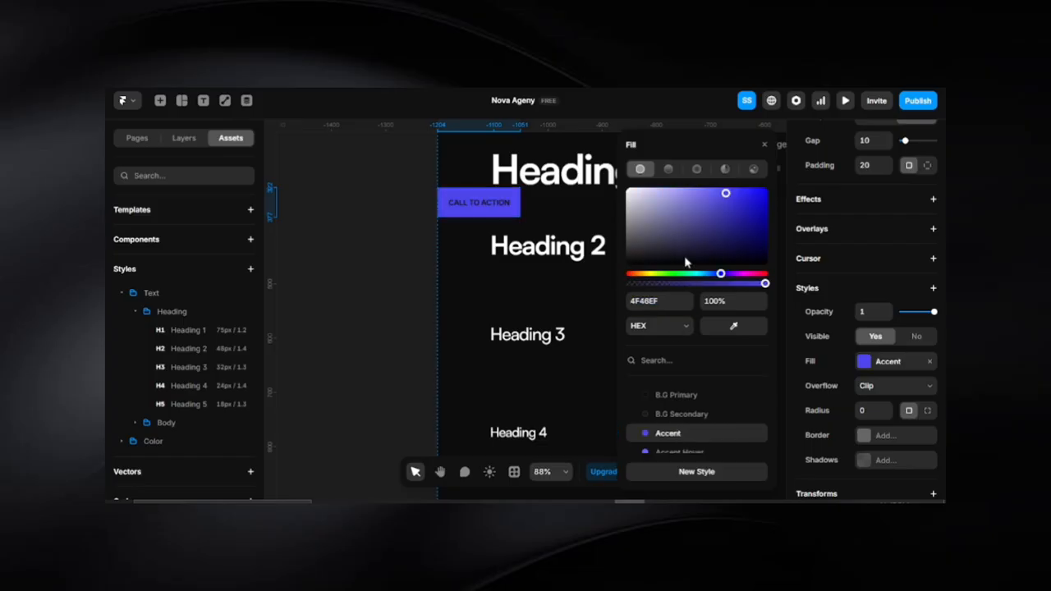
click(763, 145)
click(356, 307)
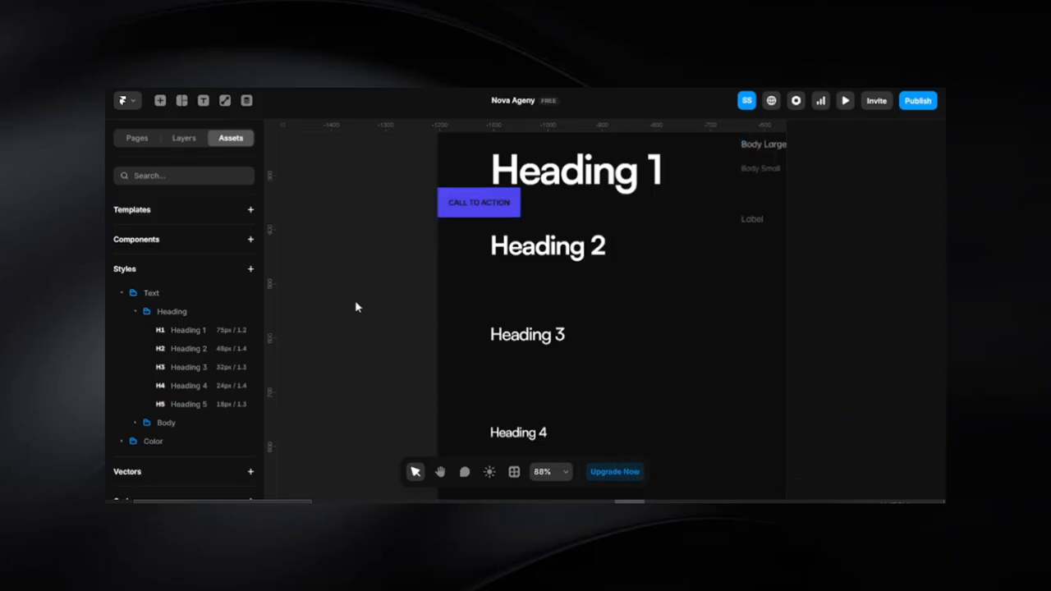
Move the call-to-action button between the "Body Small" and "Label" texts, aligned with their left edge.
scroll(355, 302, down, 2)
key(space)
drag(626, 307, 527, 340)
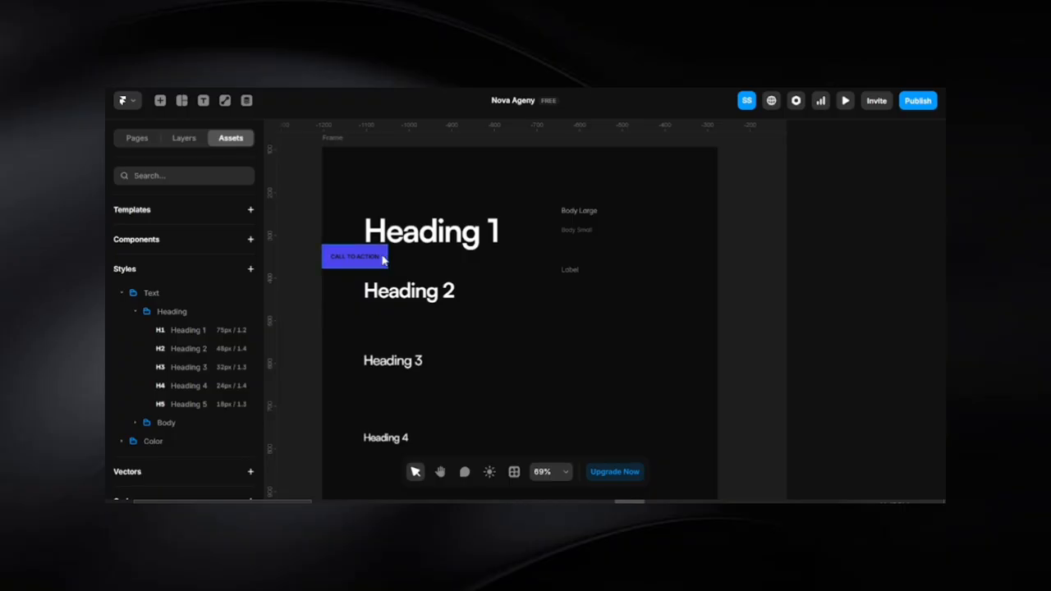
drag(383, 259, 622, 255)
scroll(622, 255, up, 4)
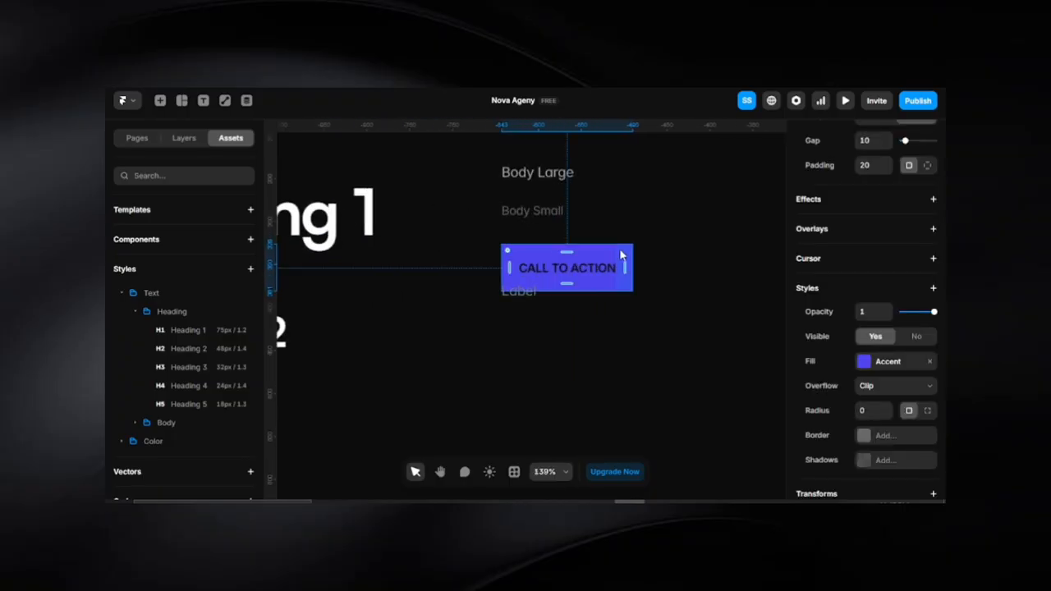
scroll(661, 296, up, 3)
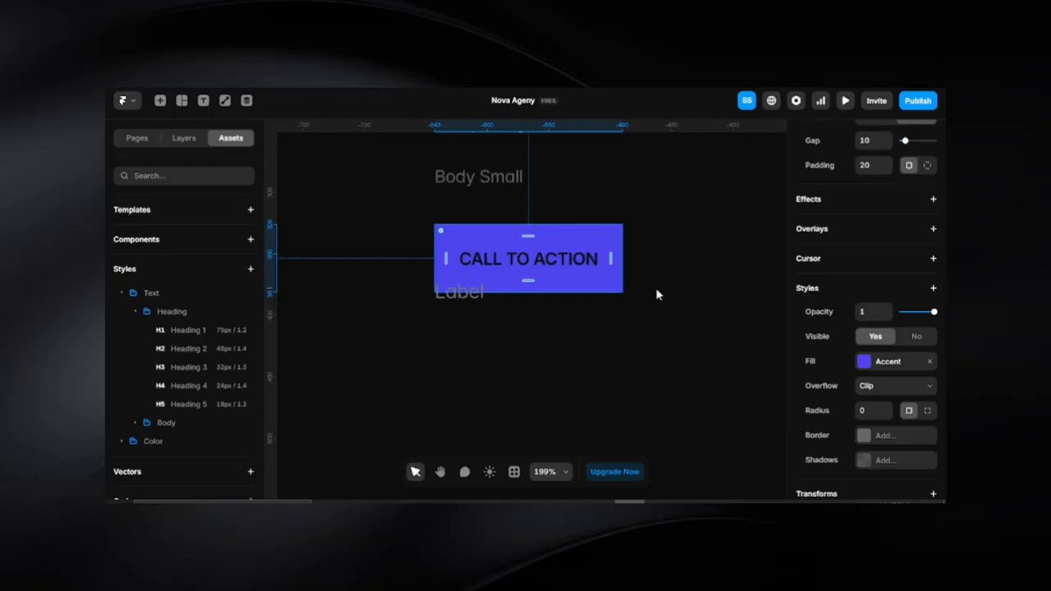
click(658, 293)
click(541, 234)
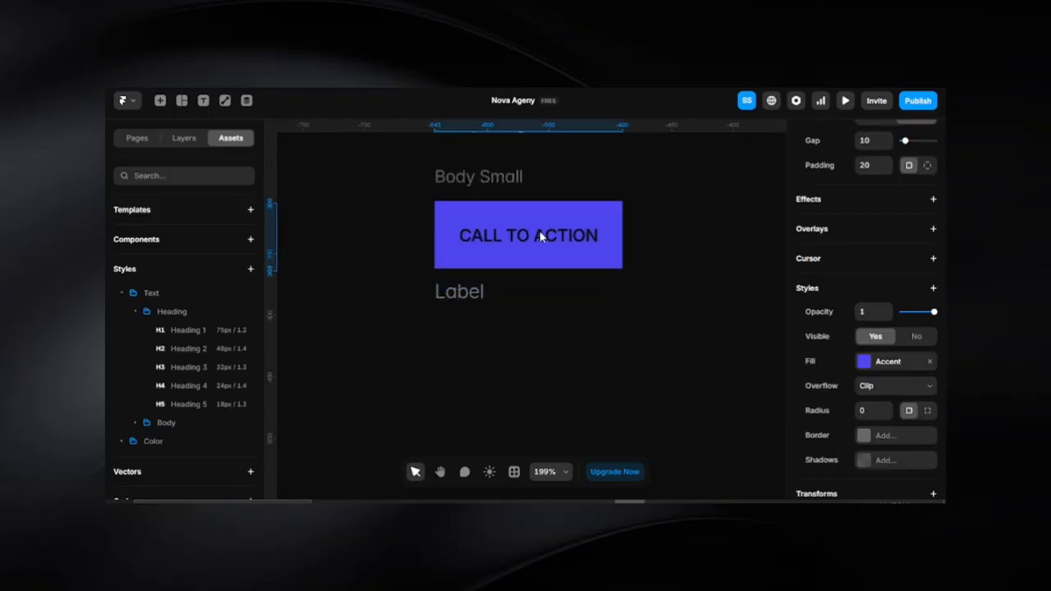
Change the color of the Call to action text style in the Body folder to the white text color style.
click(542, 237)
double_click(542, 236)
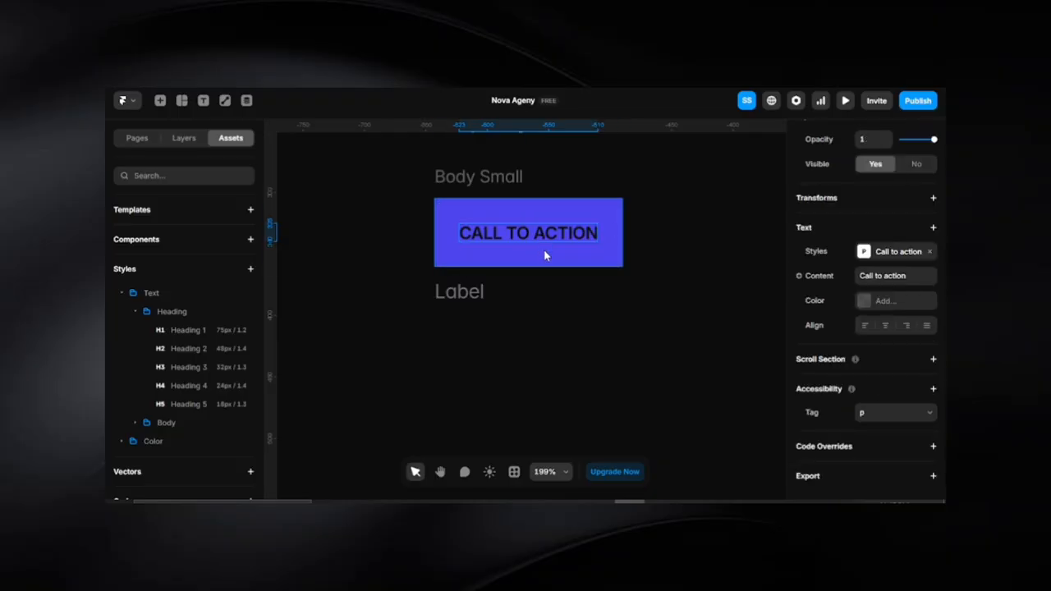
click(136, 424)
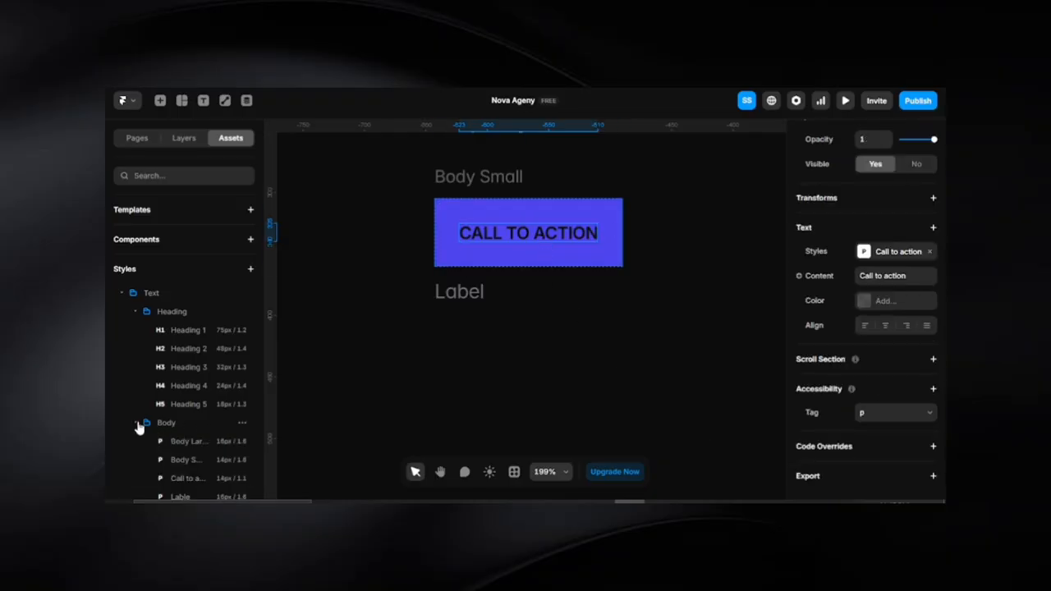
scroll(188, 439, down, 2)
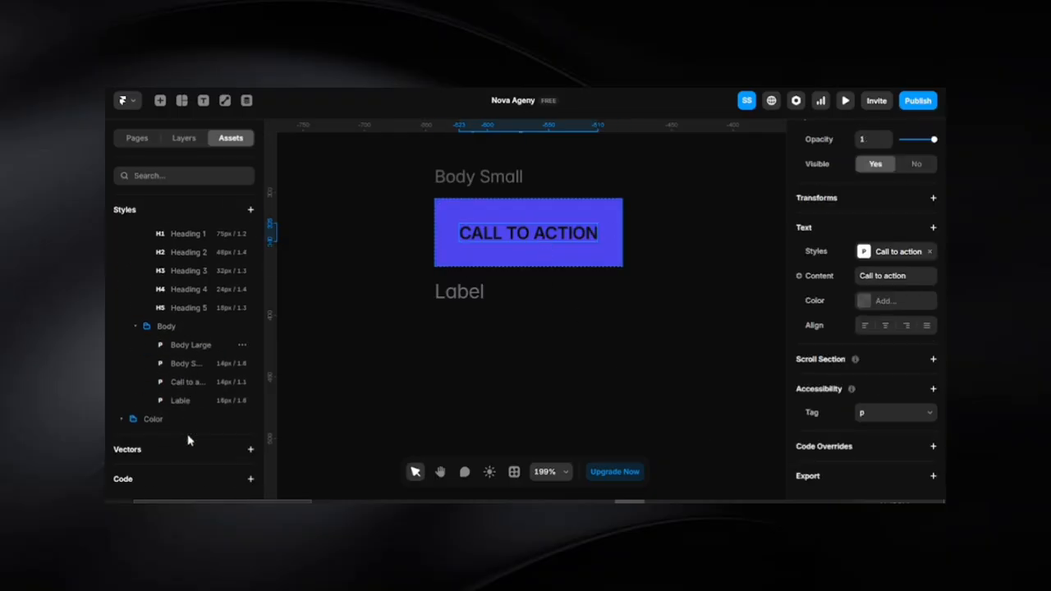
click(185, 383)
click(351, 256)
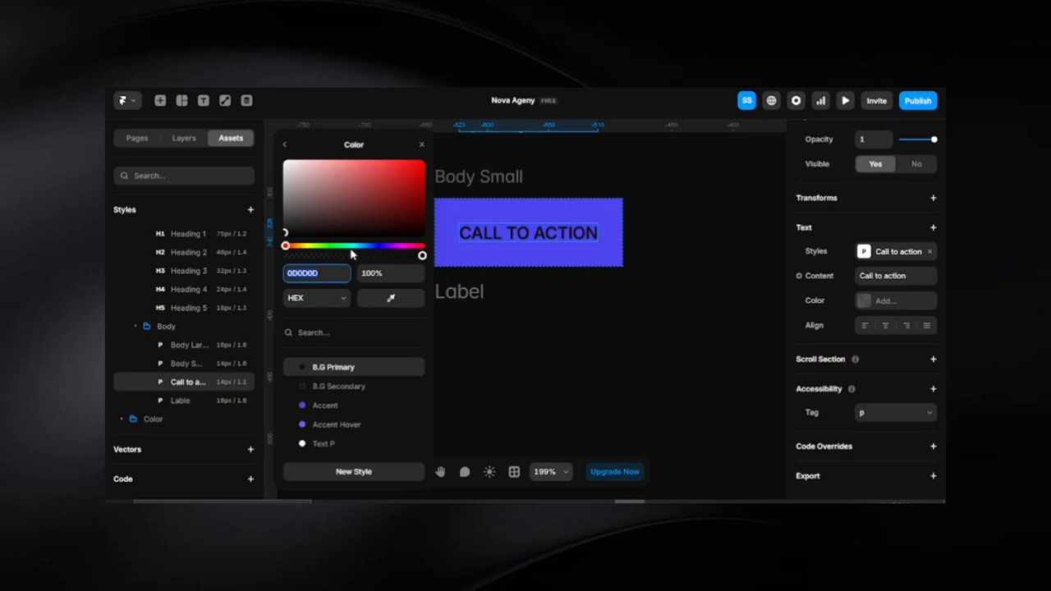
scroll(338, 389, down, 2)
click(333, 383)
click(584, 320)
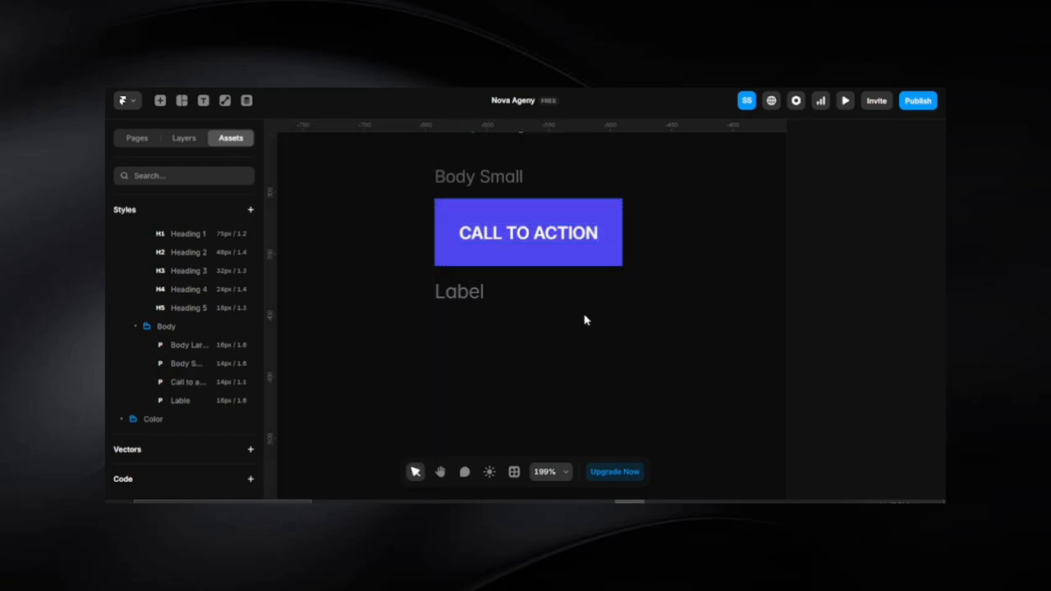
Set separate paddings for the call-to-action button, with 10 for both the top and the bottom.
click(555, 243)
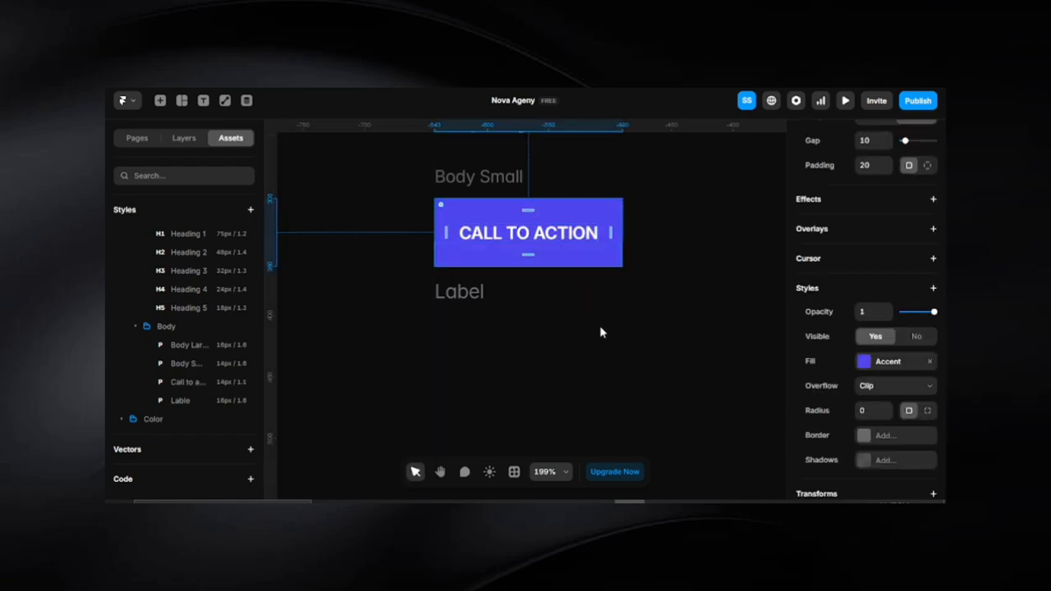
scroll(884, 435, down, 5)
scroll(898, 400, up, 5)
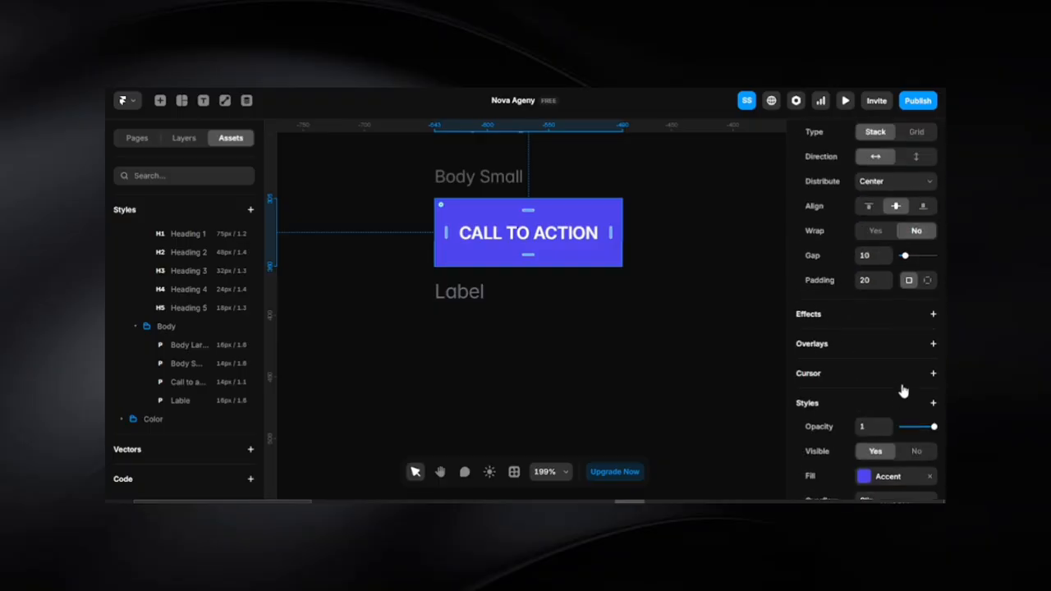
click(926, 281)
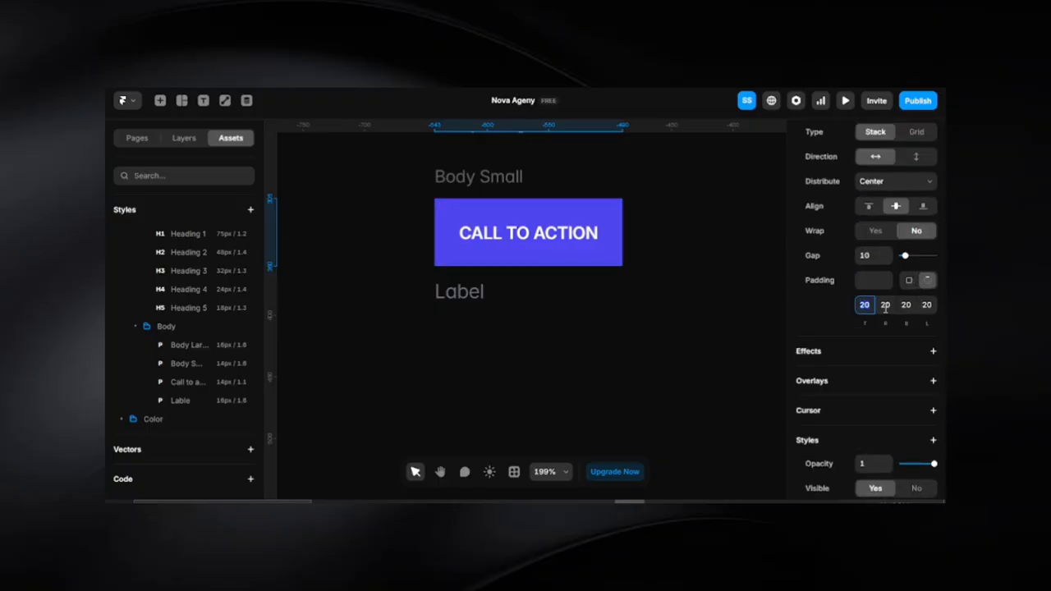
text(10)
key(Return)
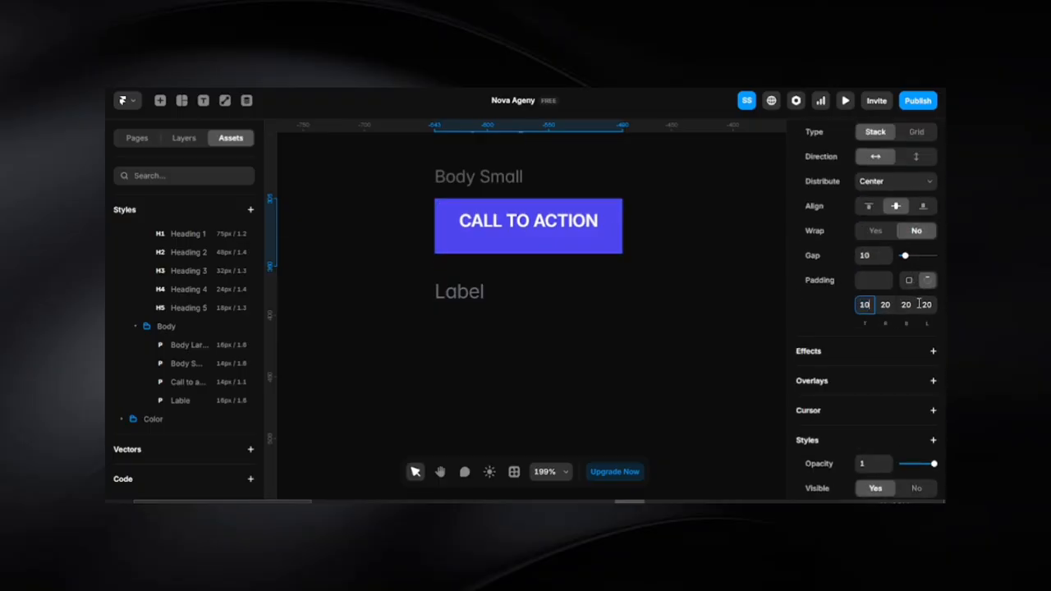
click(911, 304)
text(10)
key(Return)
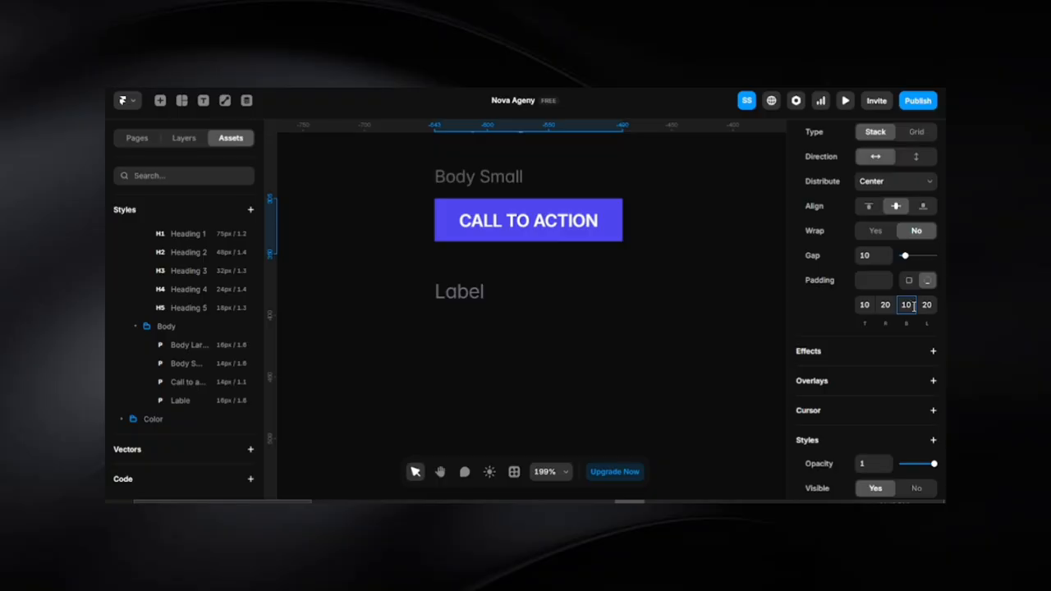
Increase the corner radius of the call-to-action button until it has a full pill shape.
scroll(872, 297, up, 2)
scroll(873, 297, up, 2)
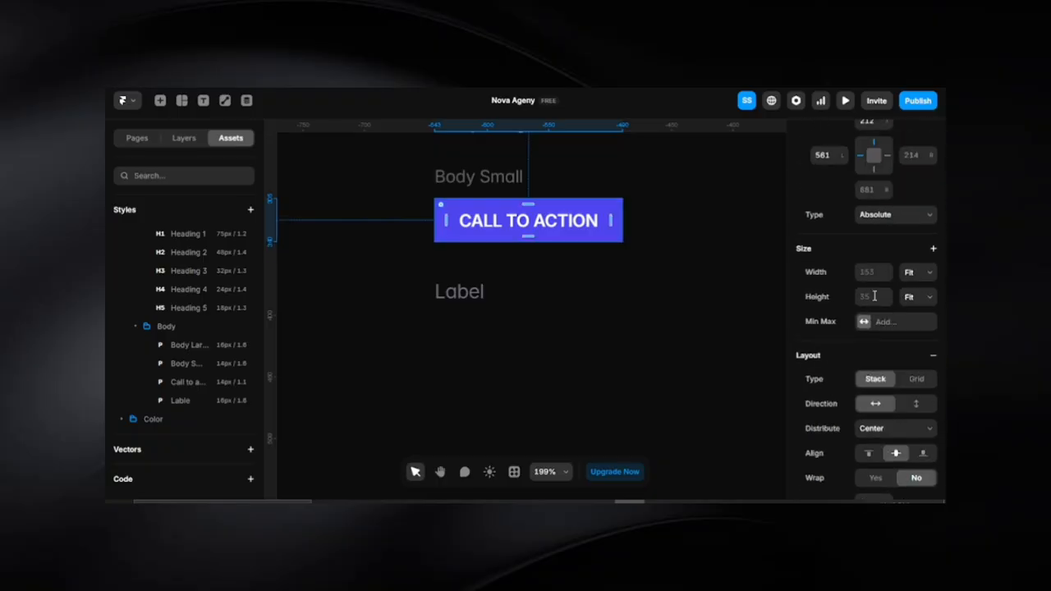
scroll(875, 306, down, 6)
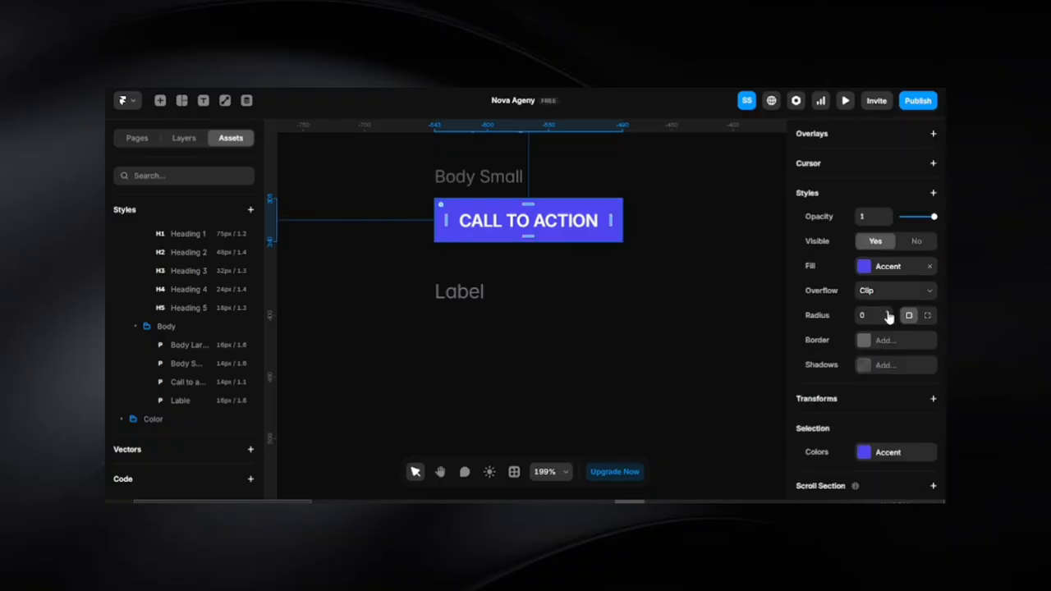
drag(888, 316, 884, 119)
click(605, 328)
scroll(605, 329, down, 6)
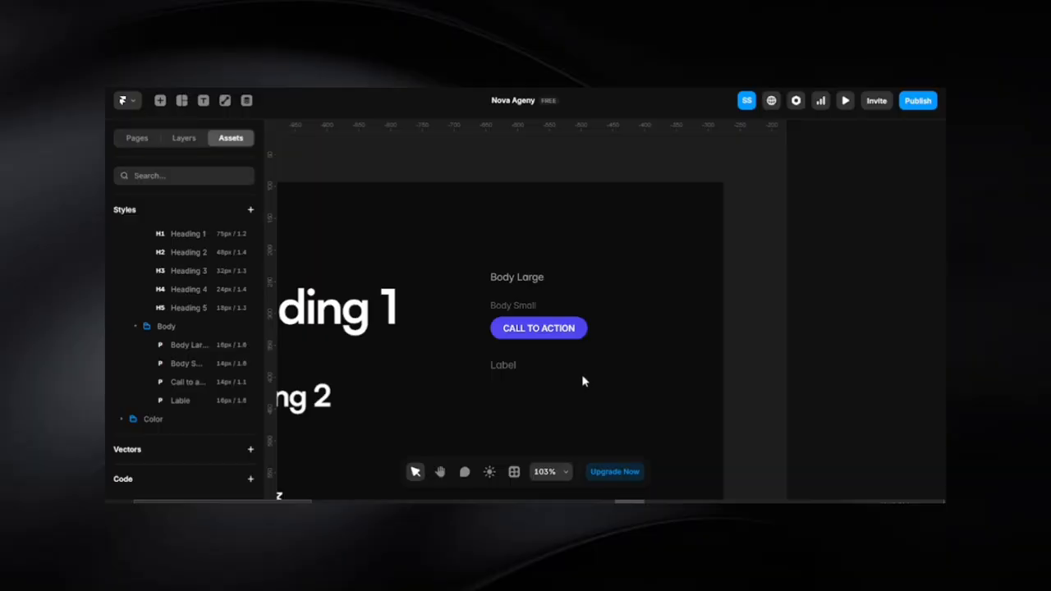
scroll(580, 380, down, 2)
scroll(699, 358, down, 1)
drag(694, 360, 695, 308)
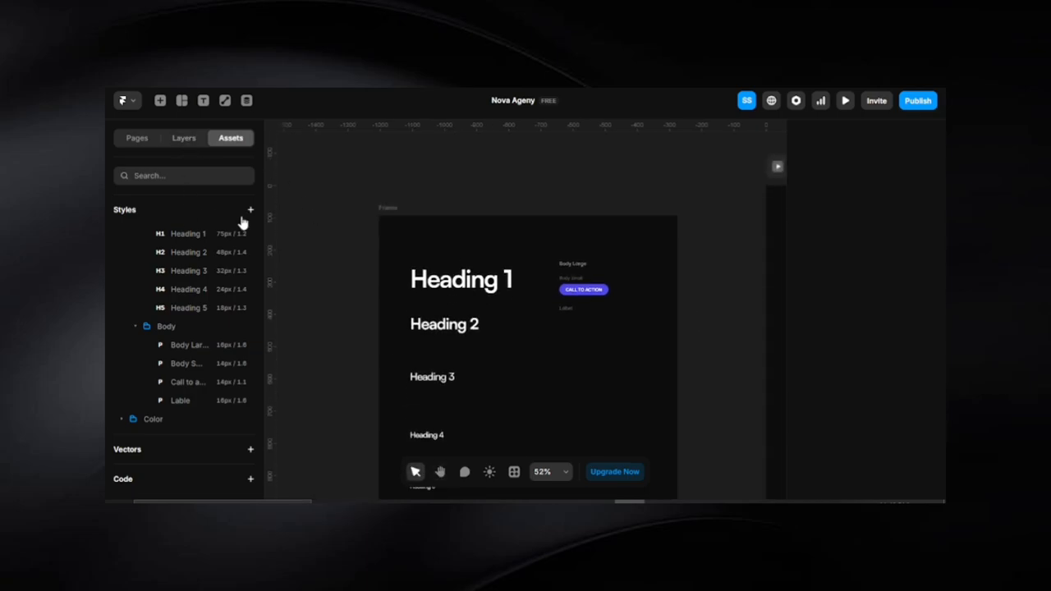
Review the existing styles and the options for adding new text, link, blockquote, code, color and CMS styles.
scroll(238, 271, up, 2)
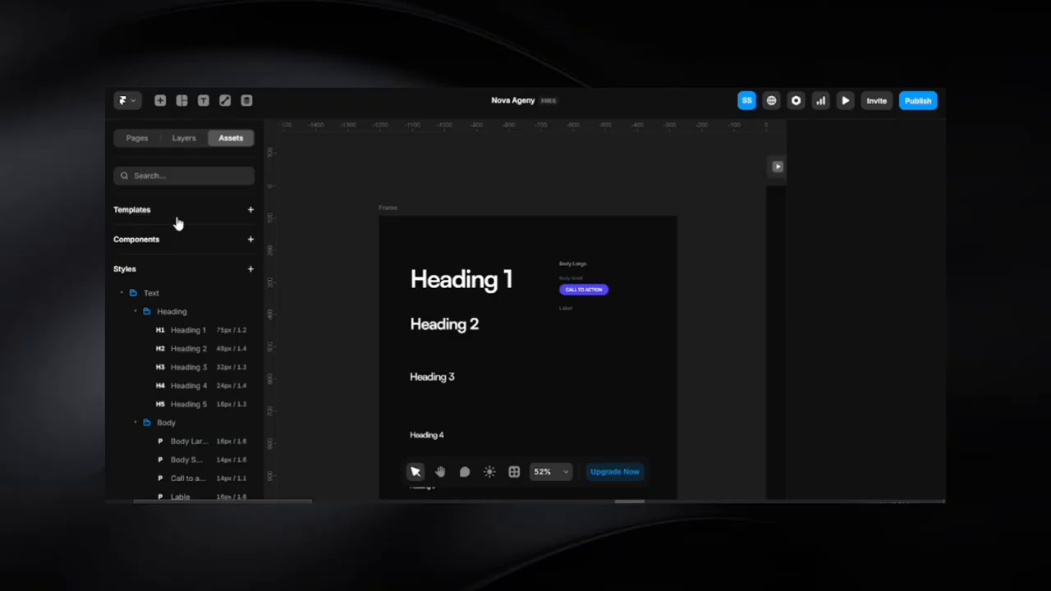
scroll(178, 227, down, 3)
scroll(213, 283, up, 3)
click(251, 270)
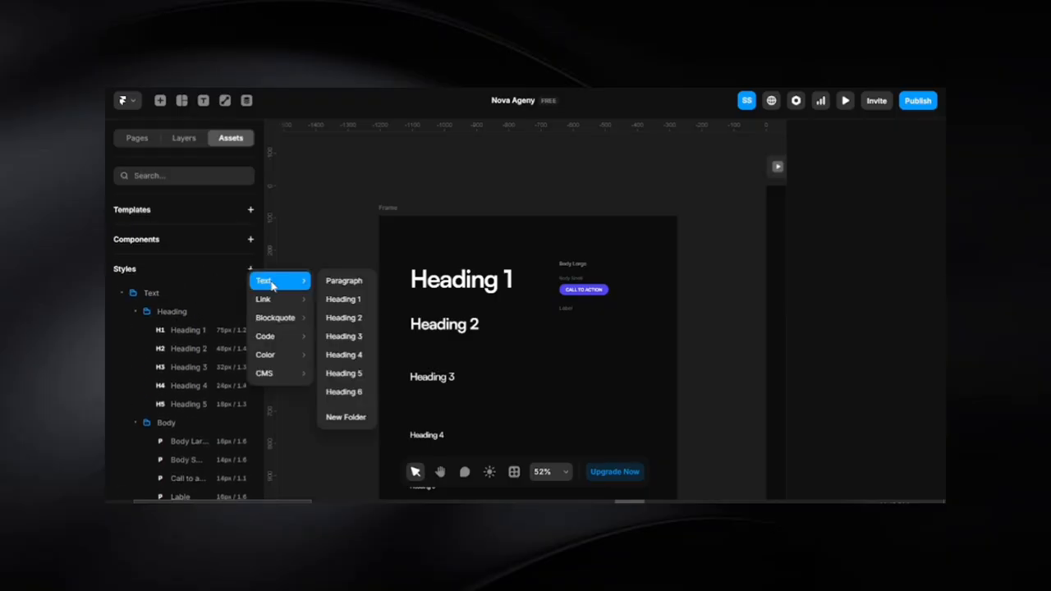
mouse_move(279, 302)
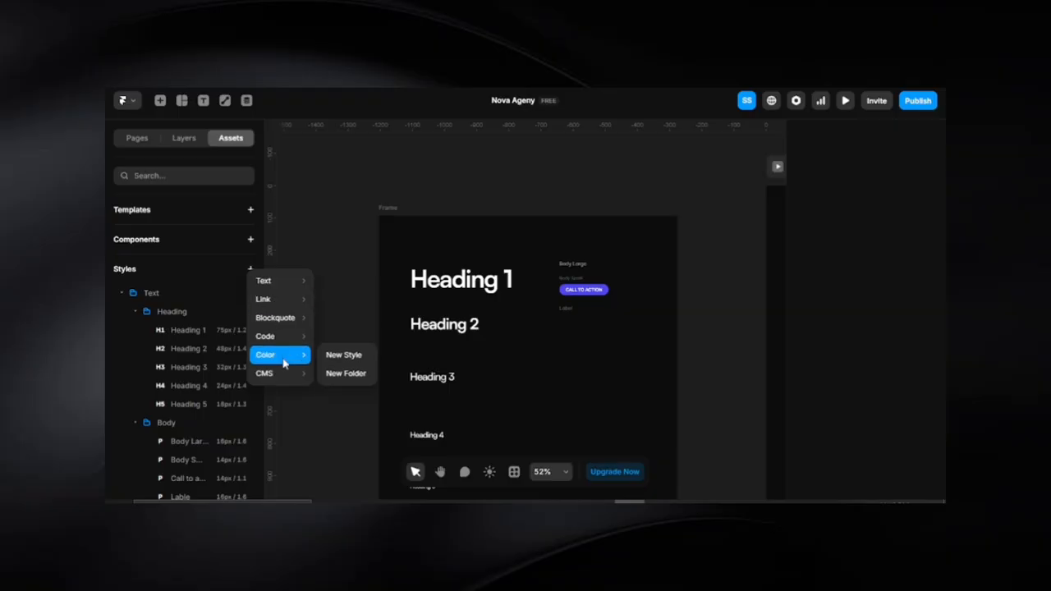
click(294, 404)
Collapse the Heading, Body and Text style folders in the project's assets.
click(136, 311)
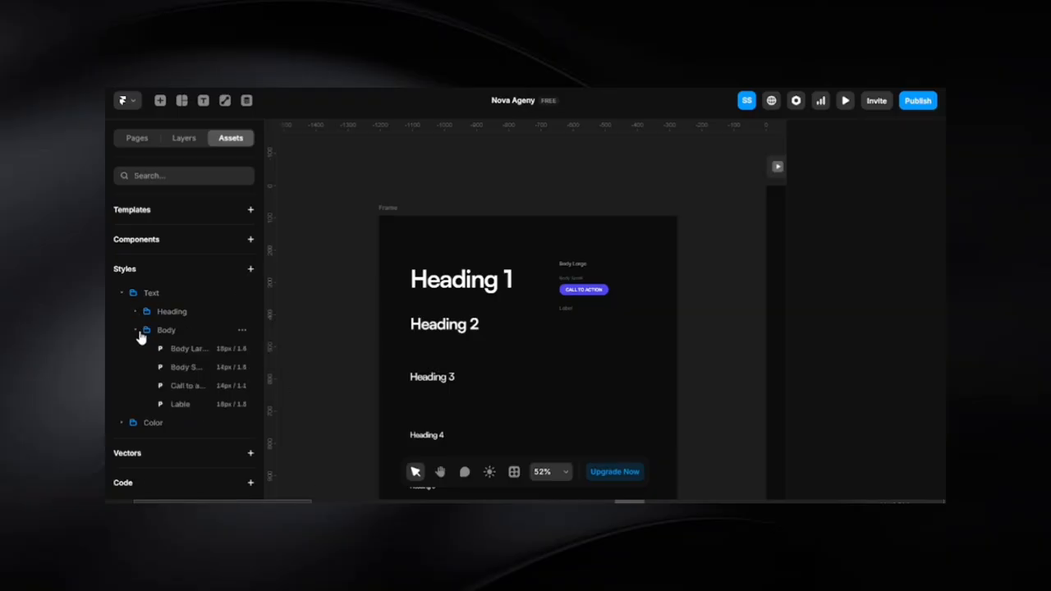
click(135, 330)
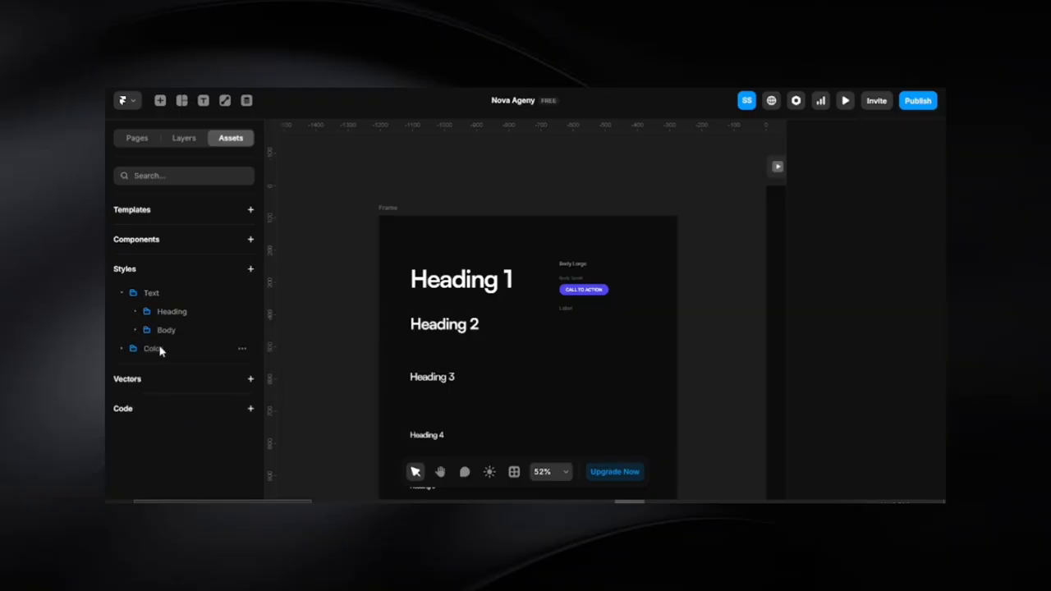
click(122, 295)
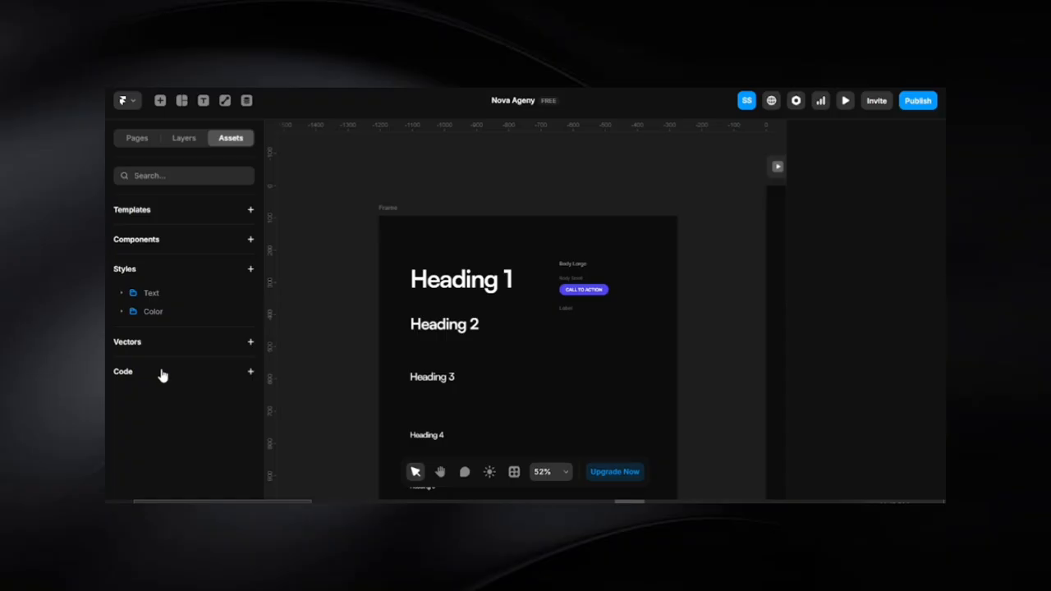
Check the options for adding new code assets to the project without creating any.
scroll(349, 331, down, 1)
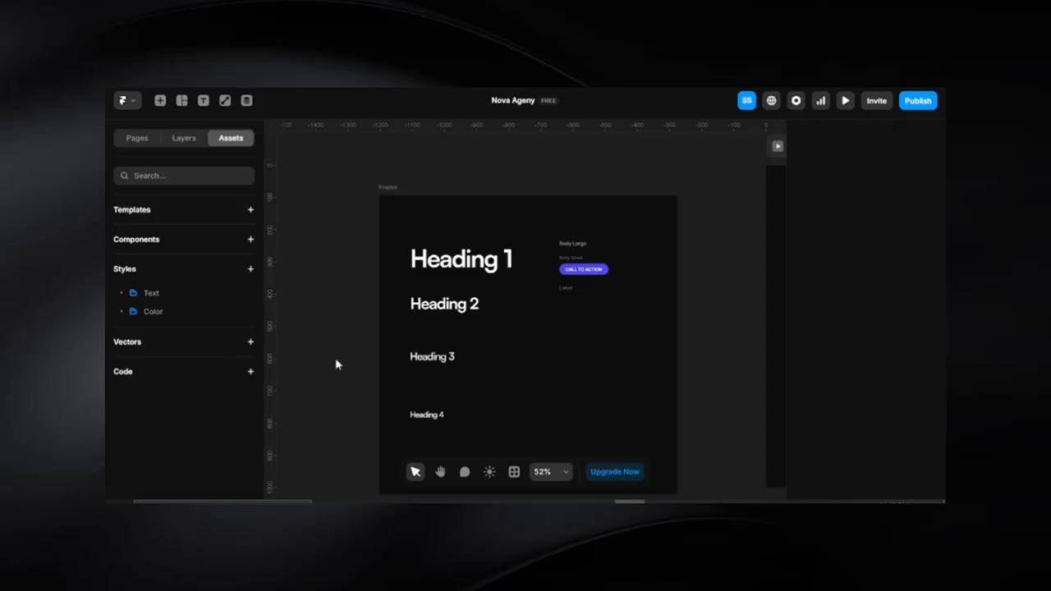
click(251, 374)
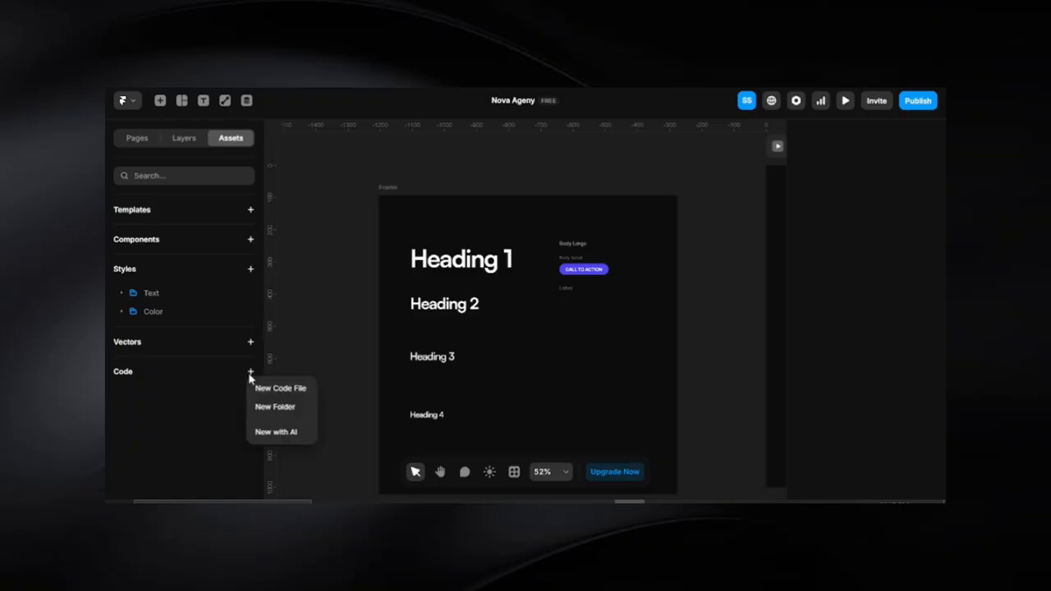
click(313, 348)
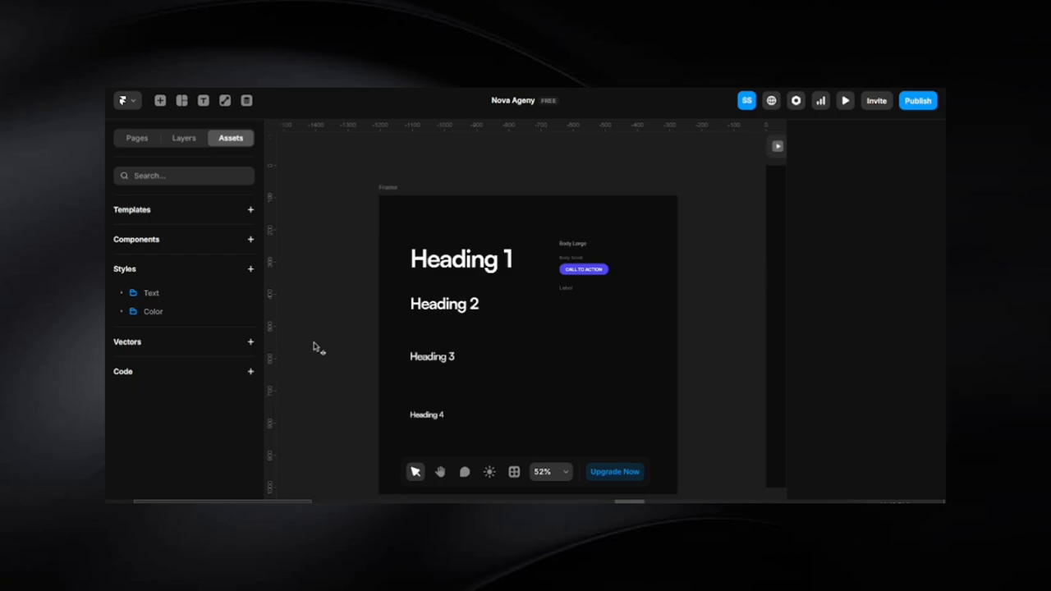
Delete the moodboard frame with the heading, body text and button samples from the Home page, leaving only the Desktop frame.
click(179, 145)
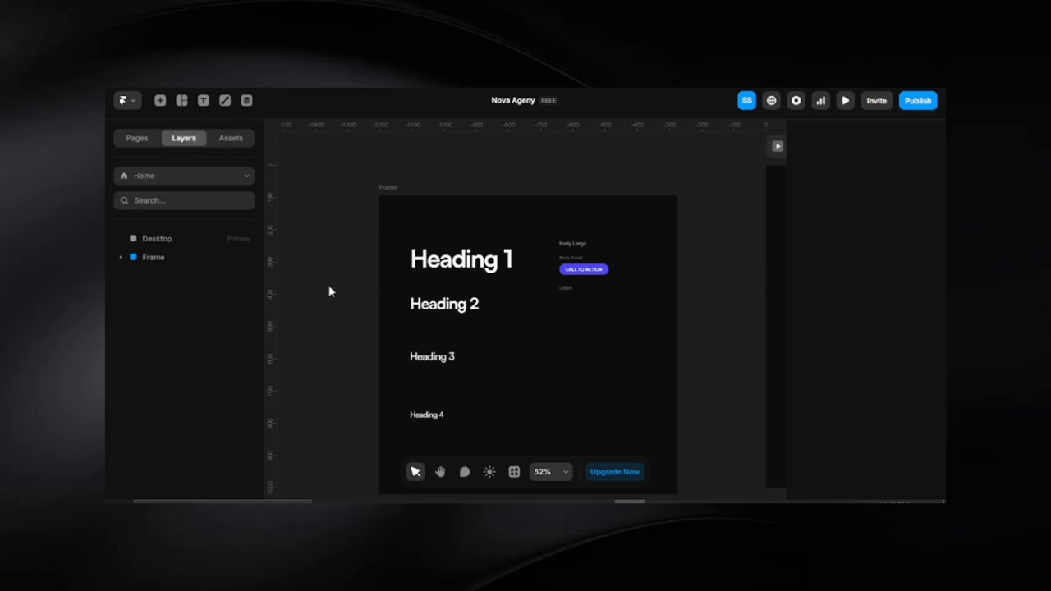
scroll(329, 292, up, 2)
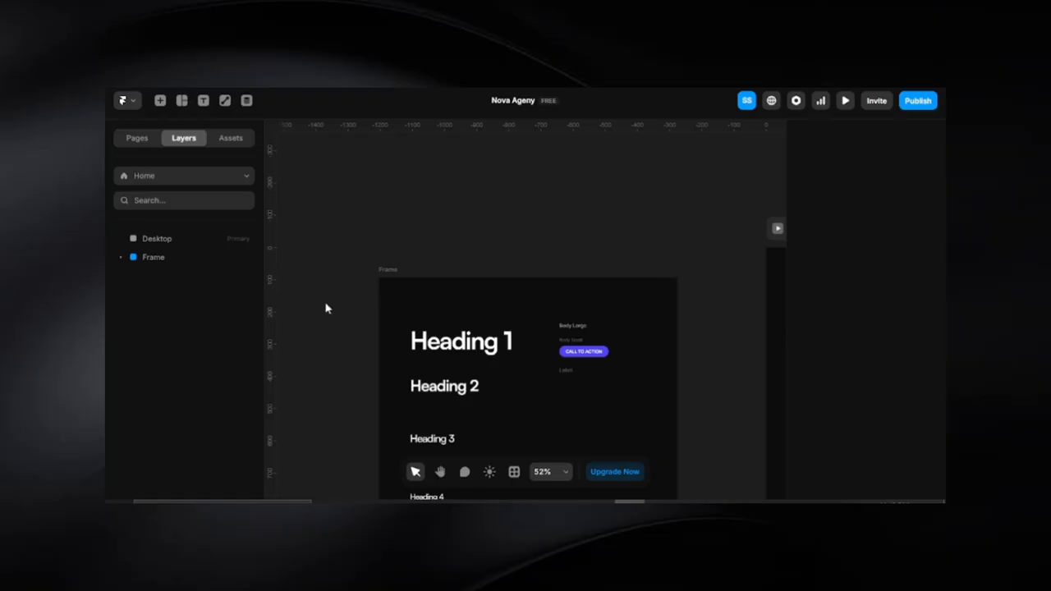
scroll(335, 304, down, 5)
drag(345, 321, 357, 248)
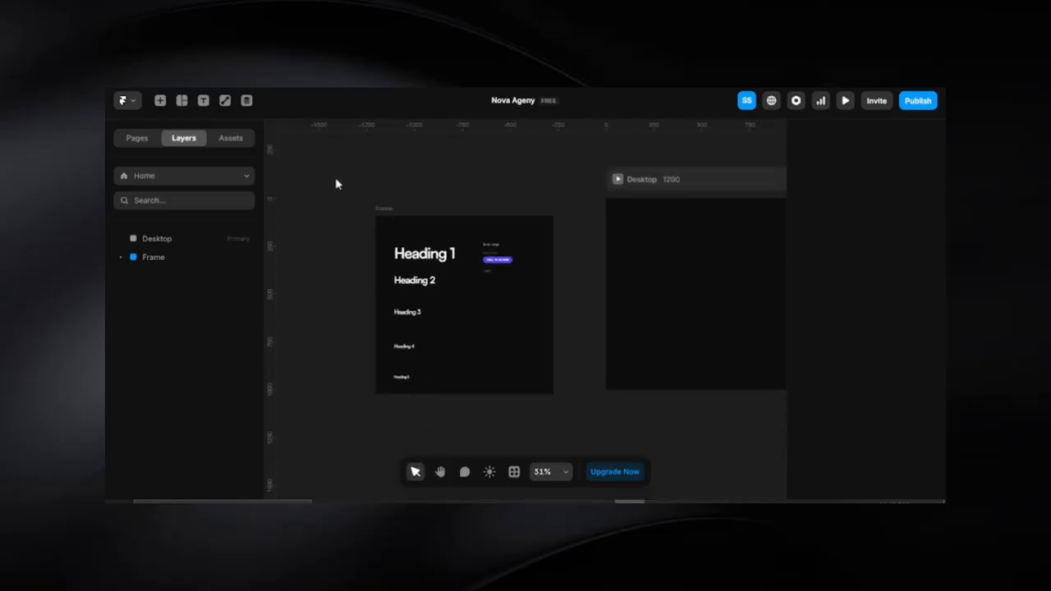
drag(325, 185, 592, 451)
key(Delete)
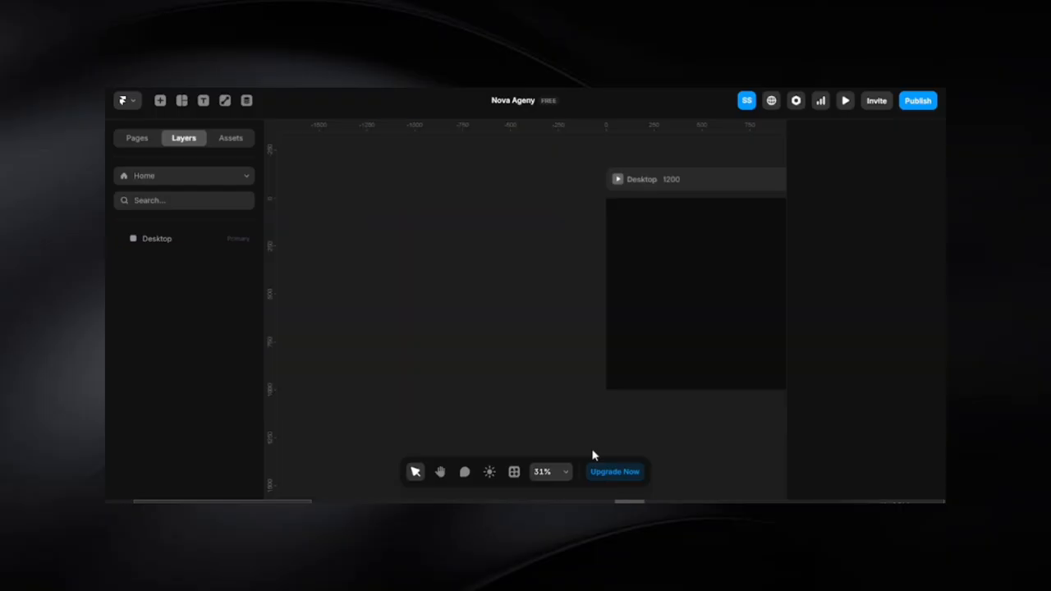
drag(498, 278, 451, 293)
scroll(451, 292, down, 1)
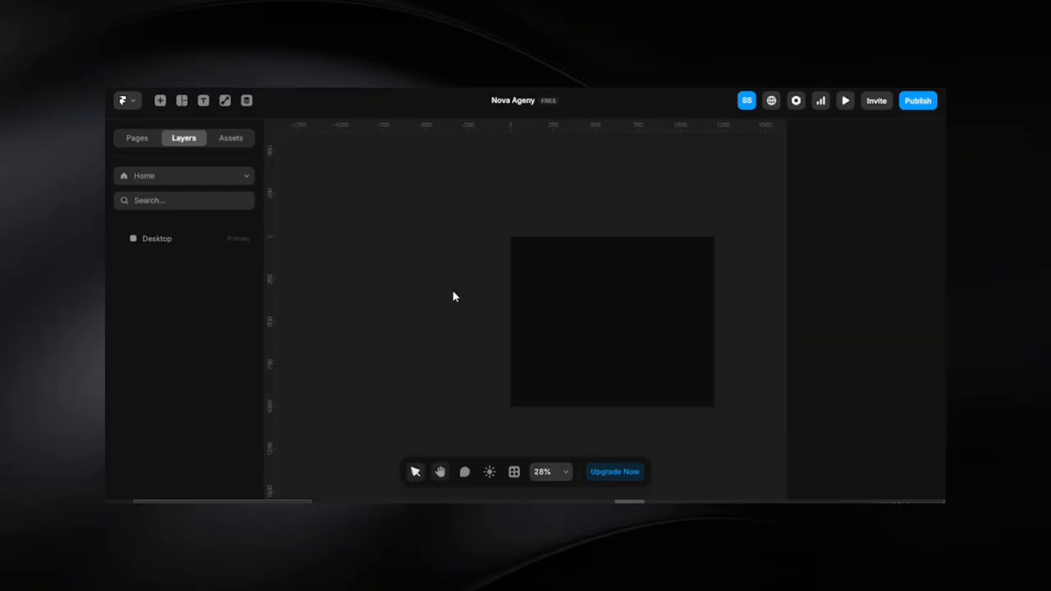
drag(608, 304, 554, 304)
scroll(558, 322, up, 3)
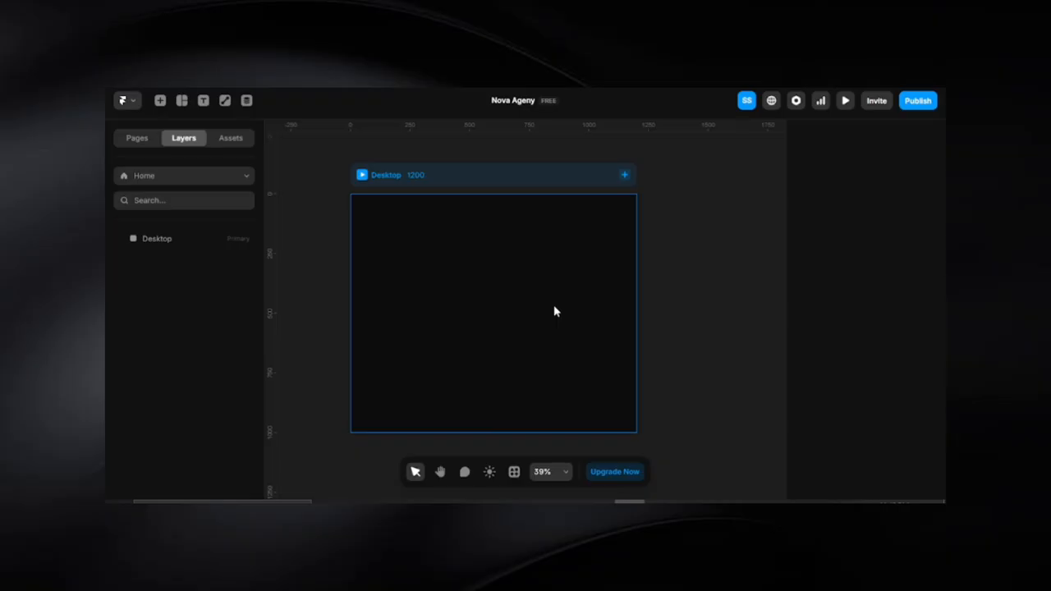